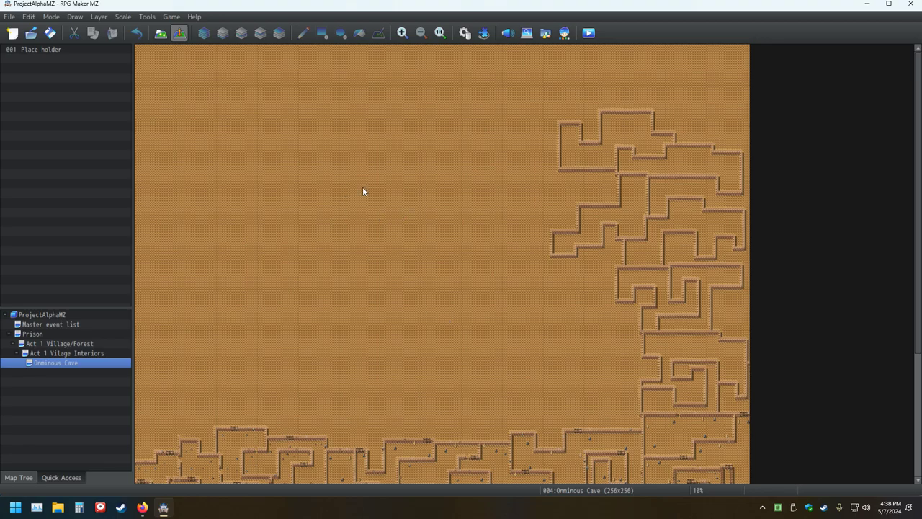
Look over the maze layout of the Onminous Cave map and save the project
{"action": "left_click", "coordinate": [48, 34]}
{"action": "scroll", "coordinate": [370, 153], "scroll_direction": "down", "scroll_amount": 5}
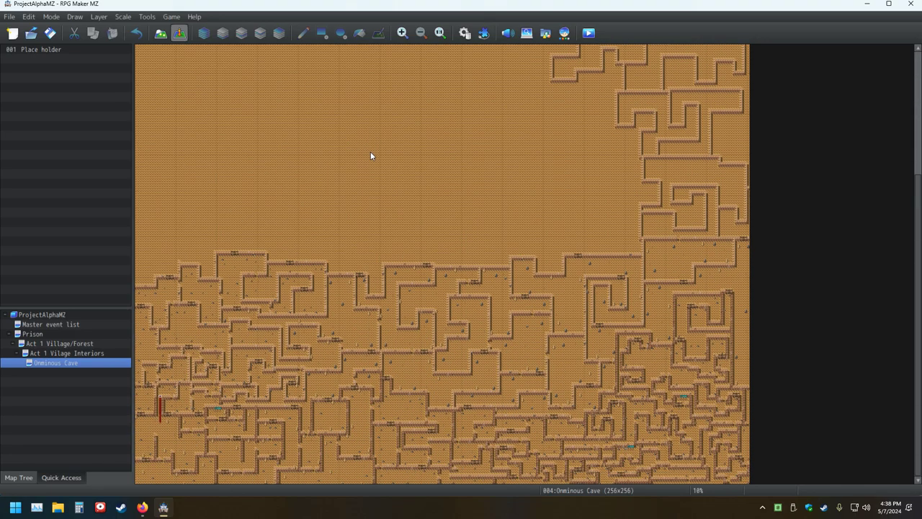
{"action": "scroll", "coordinate": [370, 151], "scroll_direction": "up", "scroll_amount": 5}
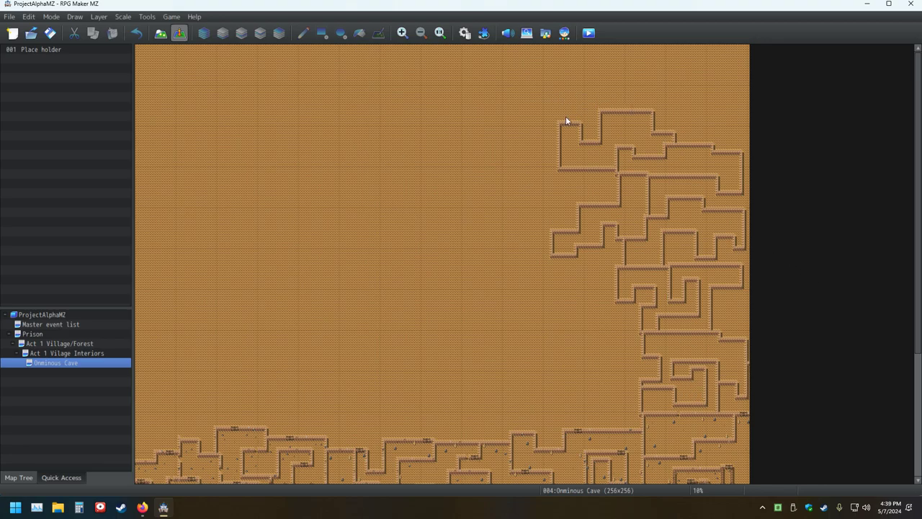
{"action": "scroll", "coordinate": [584, 332], "scroll_direction": "down", "scroll_amount": 5}
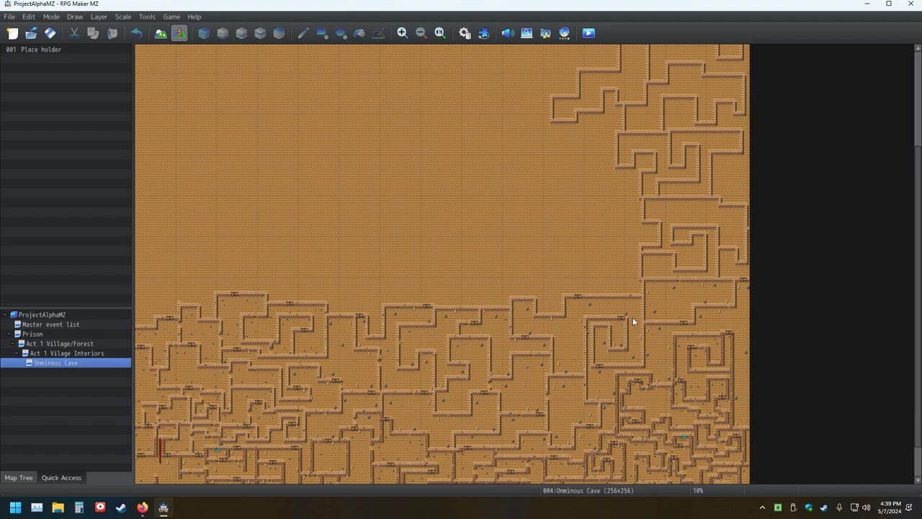
{"action": "scroll", "coordinate": [713, 318], "scroll_direction": "up", "scroll_amount": 4}
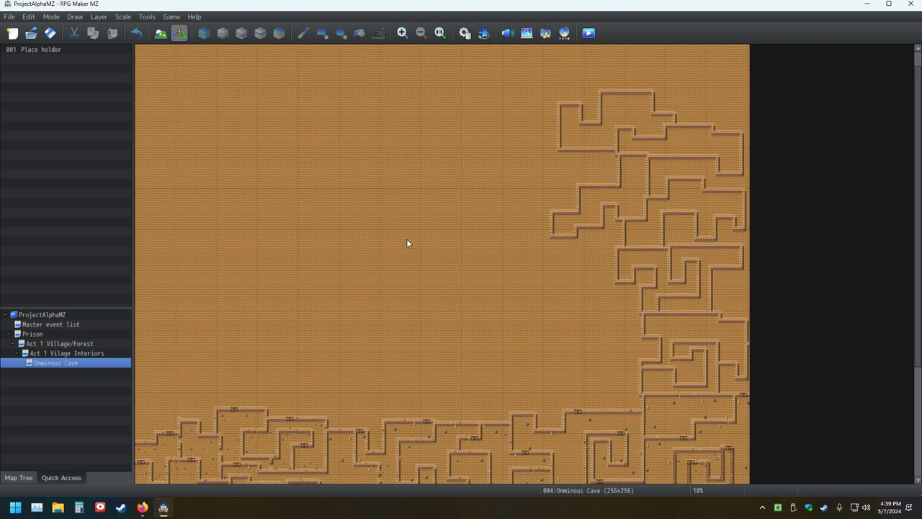
{"action": "left_click", "coordinate": [50, 32]}
Switch to Firefox and look through the channel's video list and pending uploads in YouTube Studio
{"action": "left_click", "coordinate": [142, 507]}
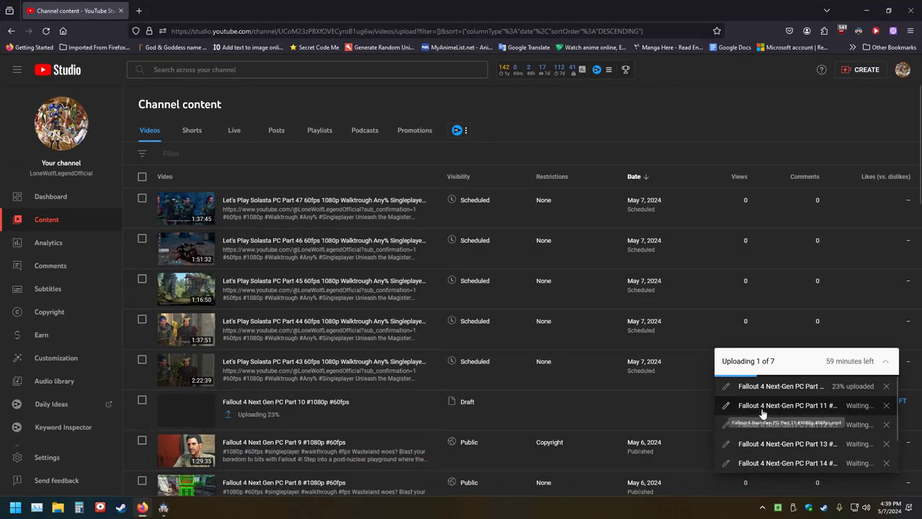
{"action": "scroll", "coordinate": [278, 232], "scroll_direction": "down", "scroll_amount": 3}
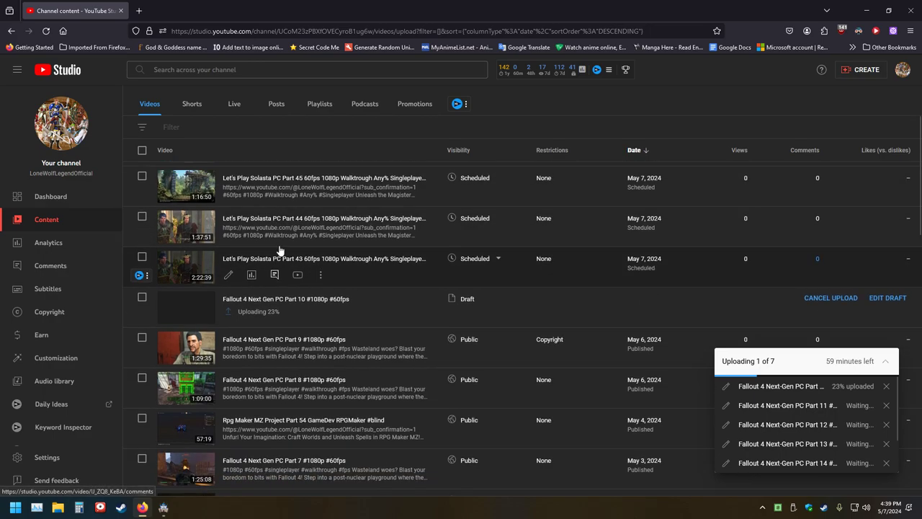
{"action": "scroll", "coordinate": [279, 248], "scroll_direction": "up", "scroll_amount": 3}
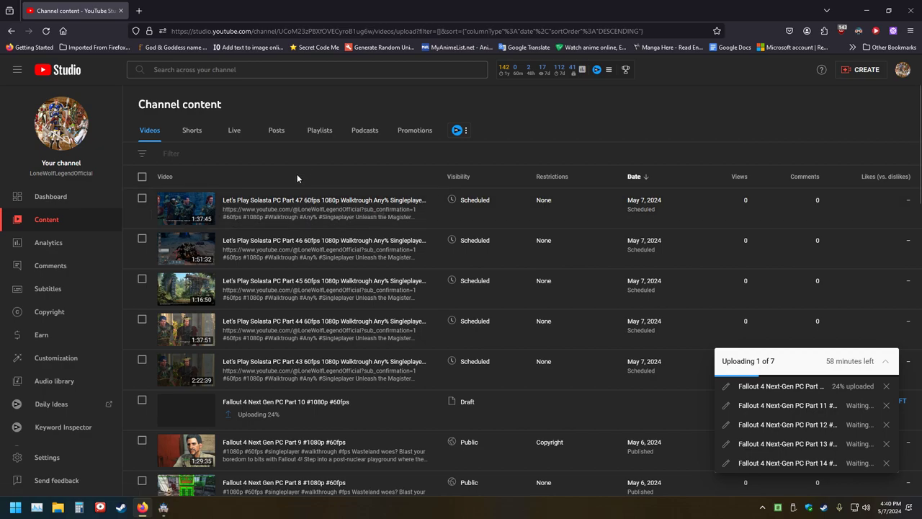
{"action": "scroll", "coordinate": [296, 178], "scroll_direction": "down", "scroll_amount": 6}
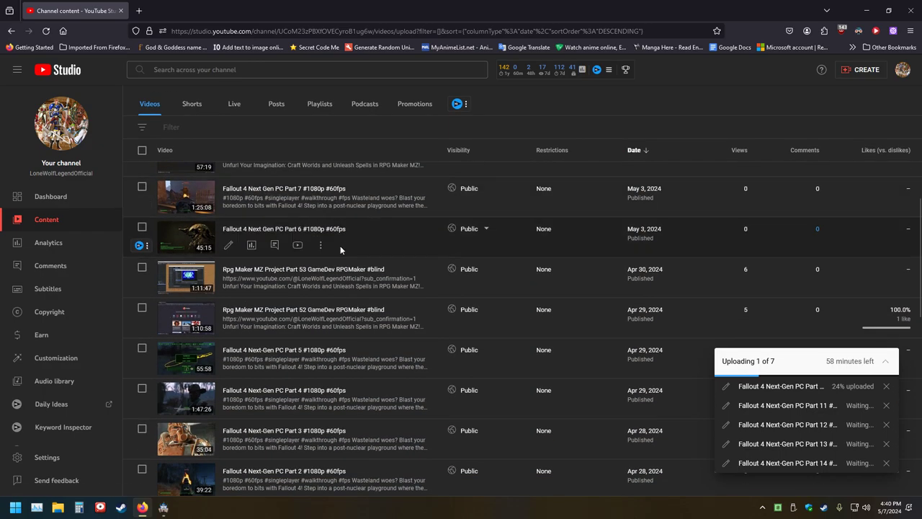
{"action": "scroll", "coordinate": [332, 253], "scroll_direction": "down", "scroll_amount": 5}
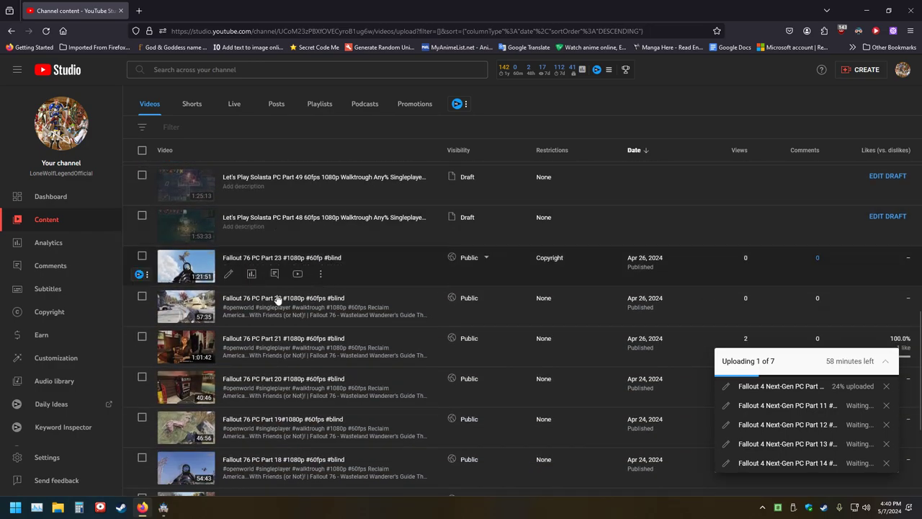
{"action": "scroll", "coordinate": [287, 277], "scroll_direction": "up", "scroll_amount": 10}
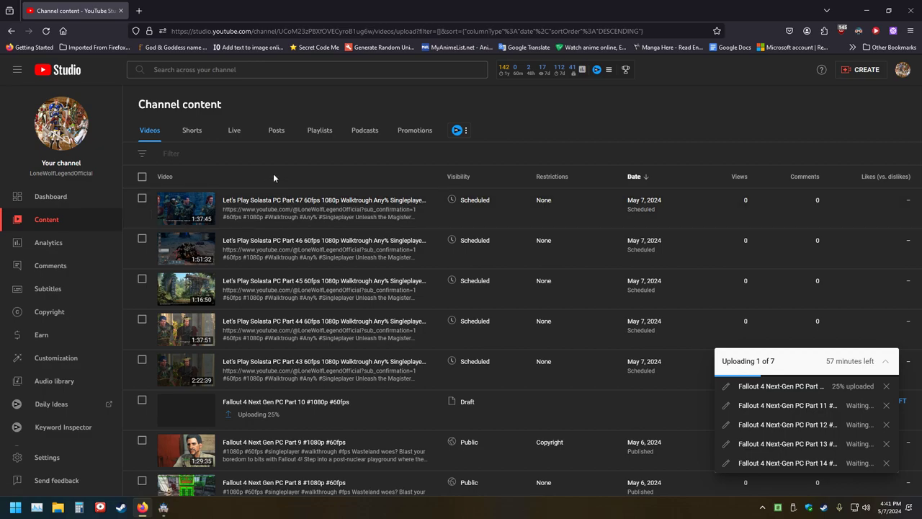
Return to RPG Maker MZ, view the Enemies section of the project database, and close the database
{"action": "left_click", "coordinate": [166, 508]}
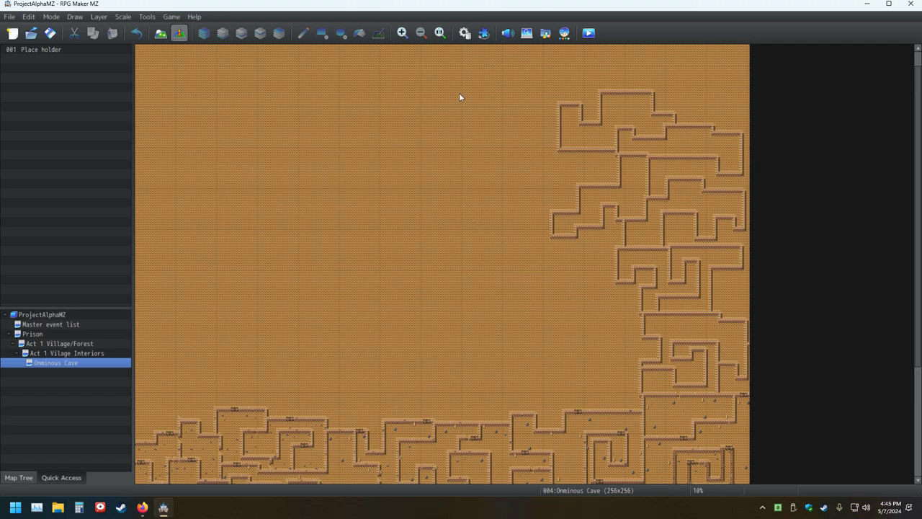
{"action": "left_click", "coordinate": [464, 33]}
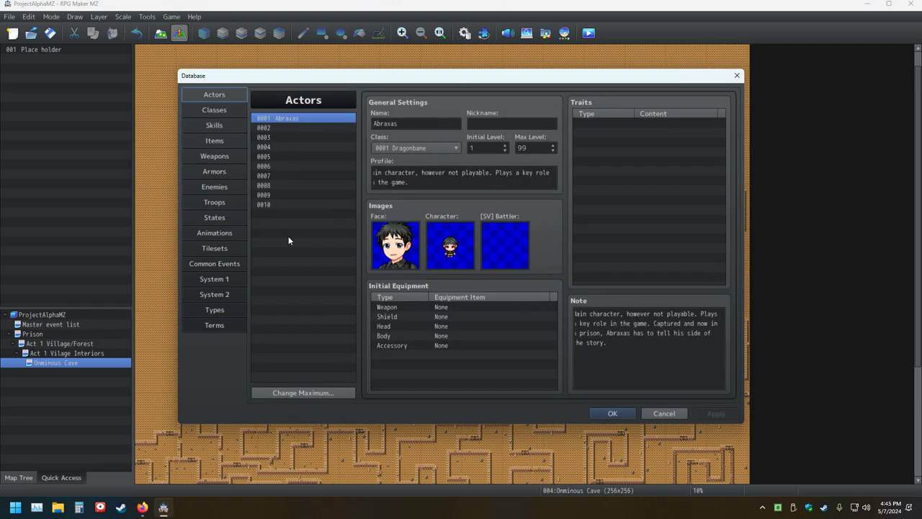
{"action": "left_click", "coordinate": [217, 188]}
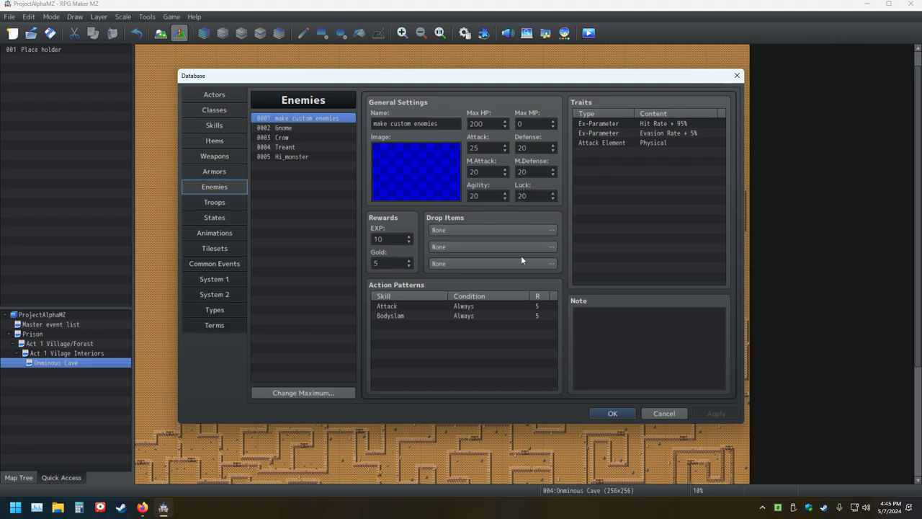
{"action": "left_click", "coordinate": [736, 76]}
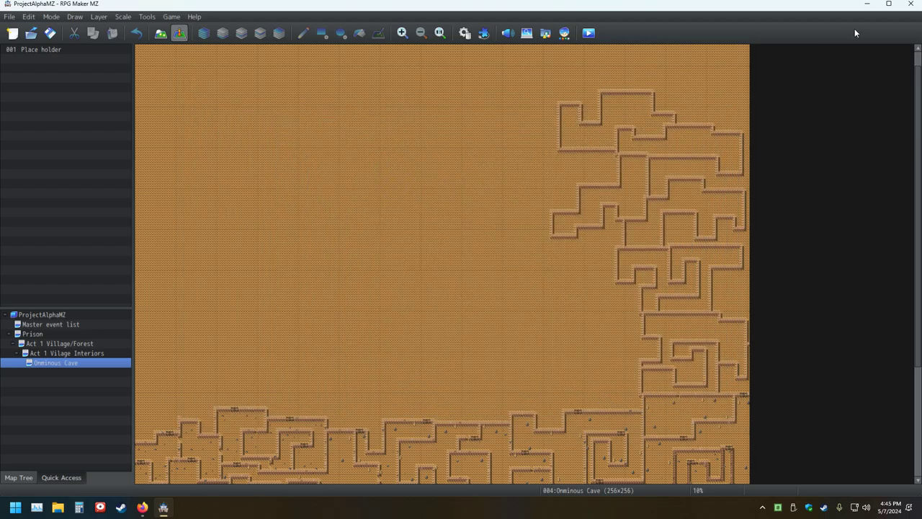
Minimize the open windows, launch RPG Maker MV, and open the image selection for the Bat enemy in its database
{"action": "left_click", "coordinate": [868, 4]}
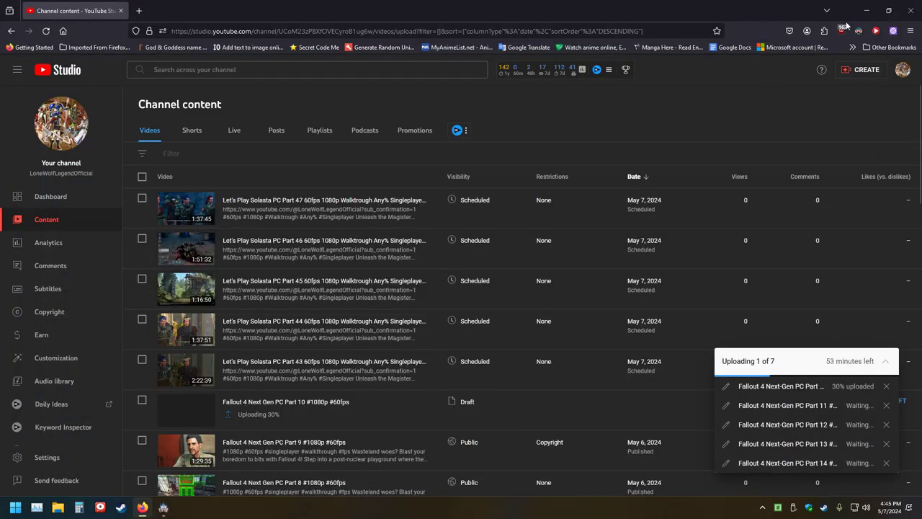
{"action": "left_click", "coordinate": [867, 10]}
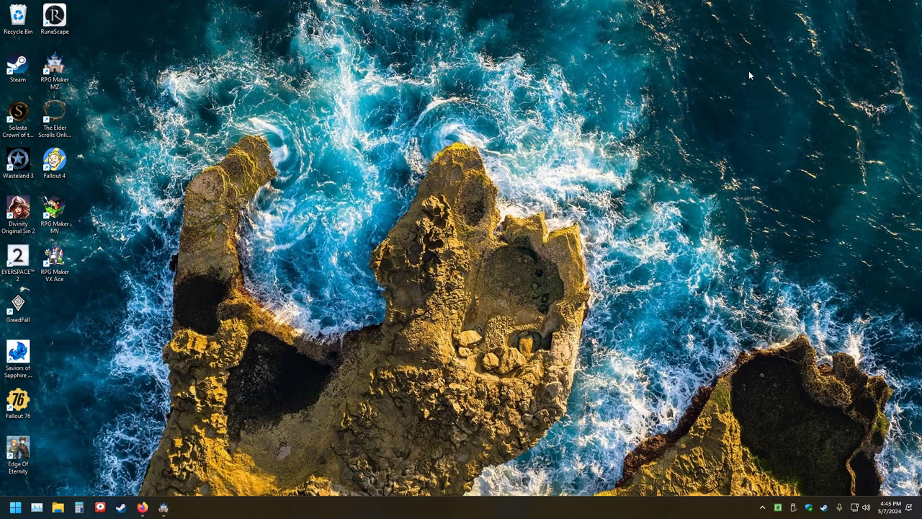
{"action": "double_click", "coordinate": [54, 213]}
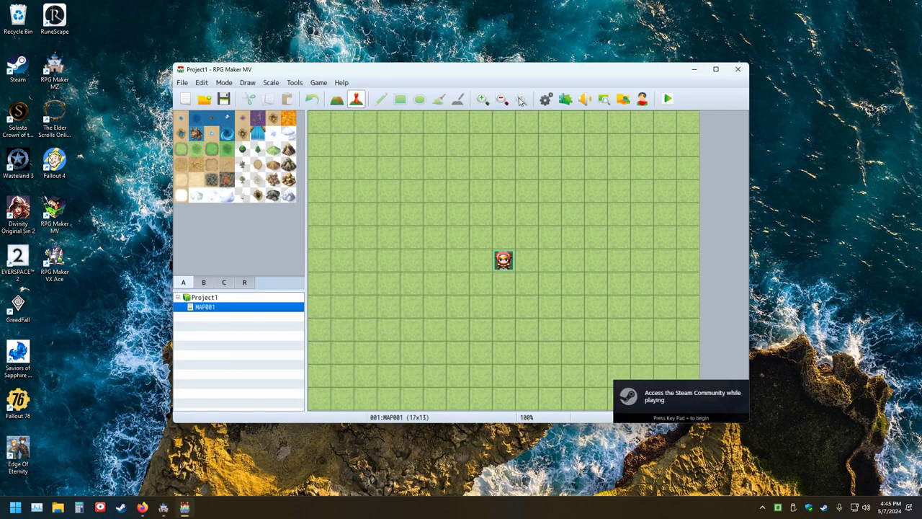
{"action": "left_click", "coordinate": [547, 99]}
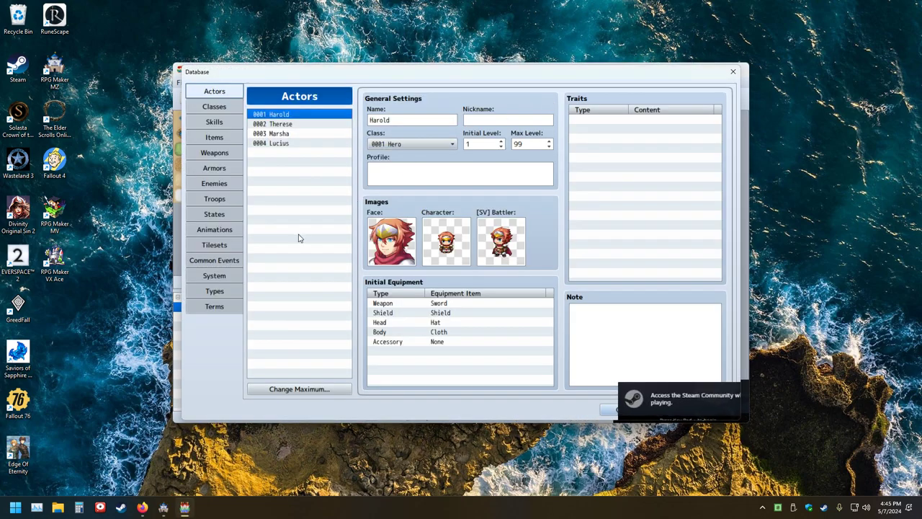
{"action": "left_click", "coordinate": [227, 183]}
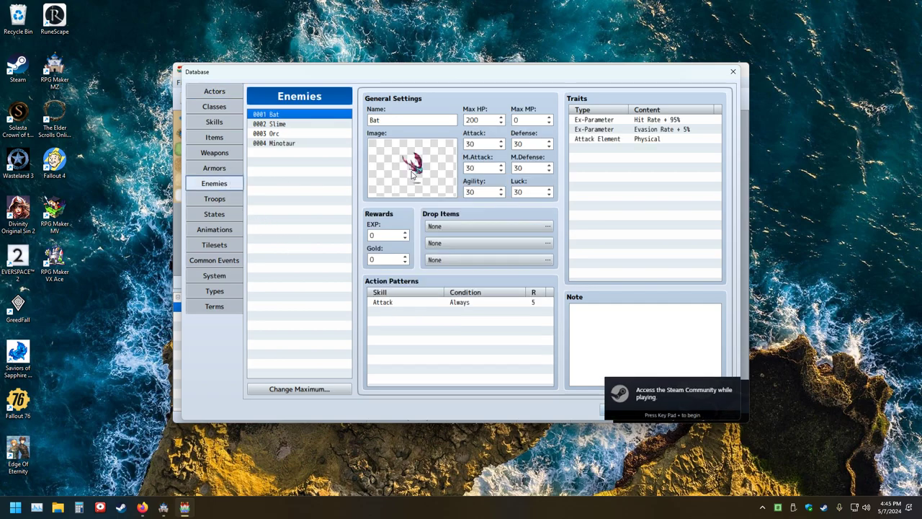
{"action": "double_click", "coordinate": [412, 178]}
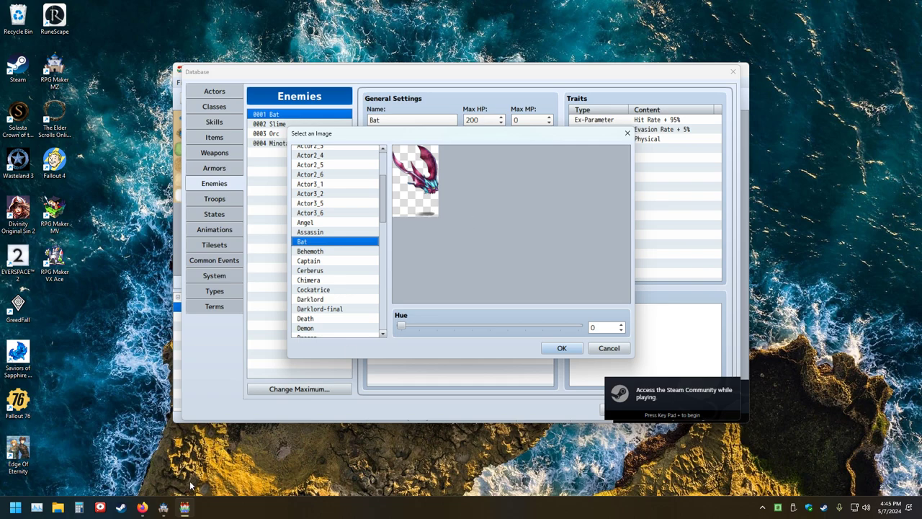
Switch to RPG Maker MZ and open the image selection for the "make custom enemies" database entry
{"action": "left_click", "coordinate": [164, 507]}
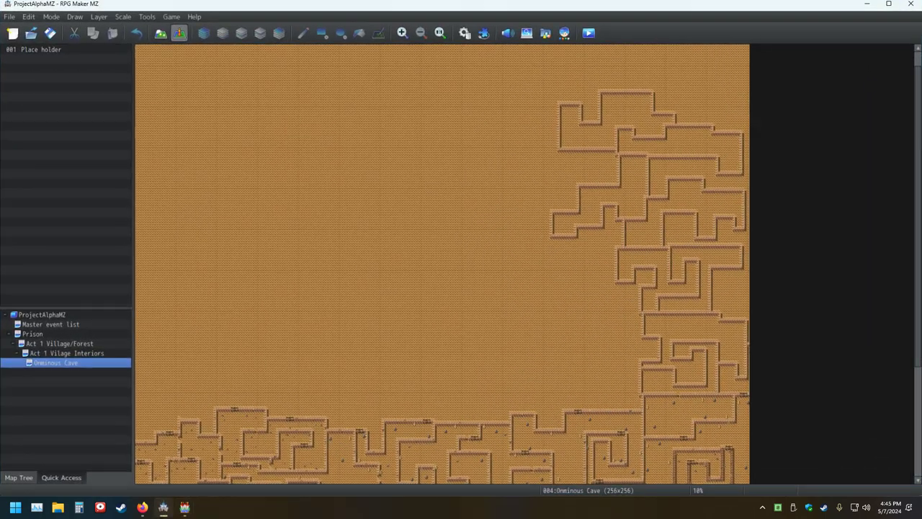
{"action": "left_click", "coordinate": [470, 35]}
{"action": "double_click", "coordinate": [411, 161]}
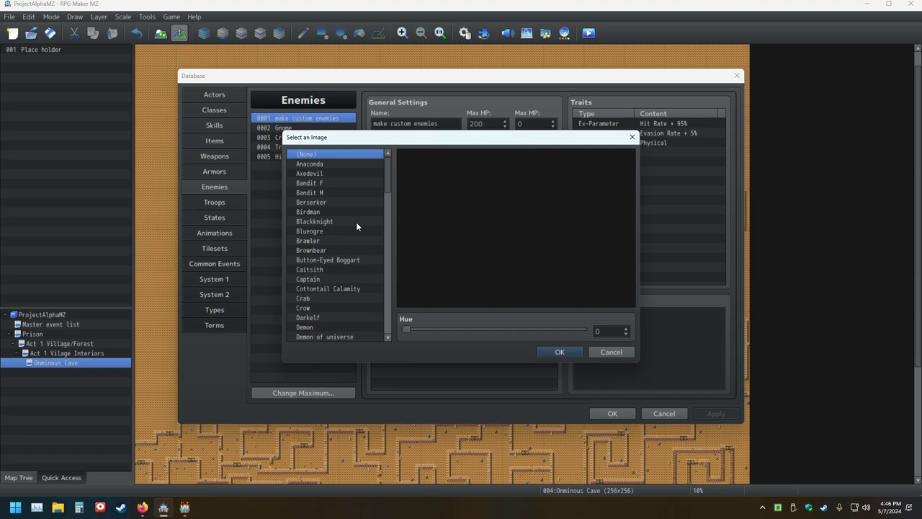
{"action": "scroll", "coordinate": [356, 226], "scroll_direction": "down", "scroll_amount": 1}
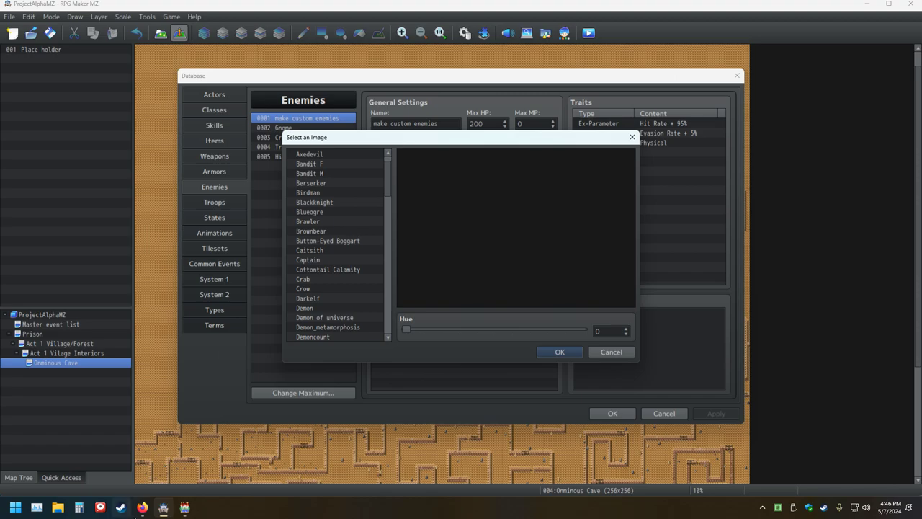
Preview the Behemoth enemy image in RPG Maker MV and the Demon enemy image in RPG Maker MZ
{"action": "left_click", "coordinate": [184, 507]}
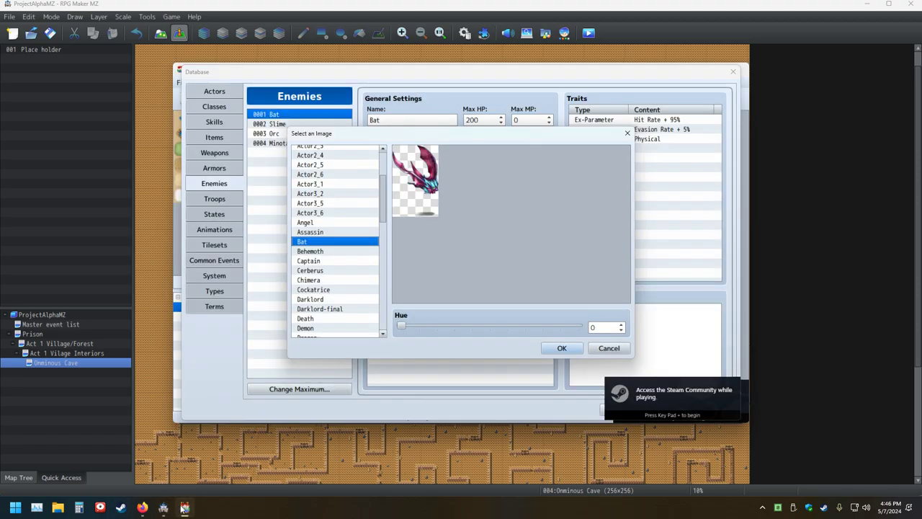
{"action": "left_click", "coordinate": [304, 251]}
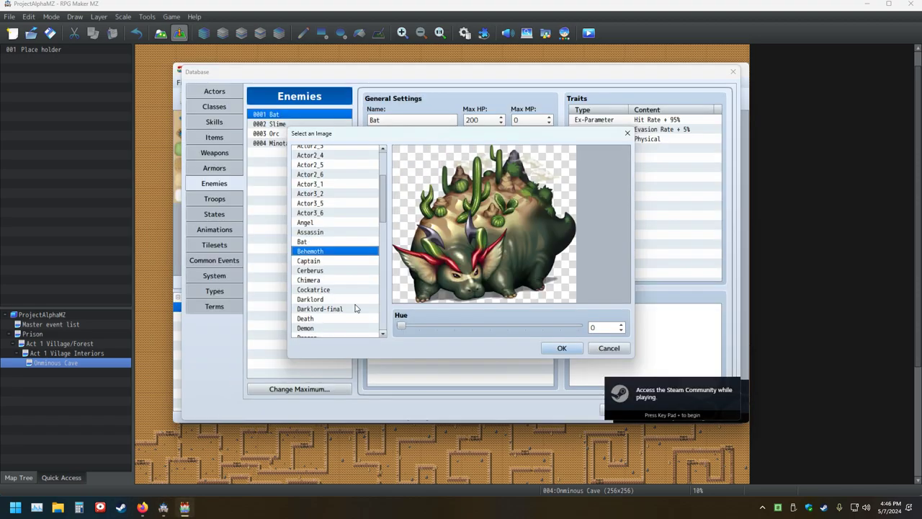
{"action": "left_click", "coordinate": [163, 507]}
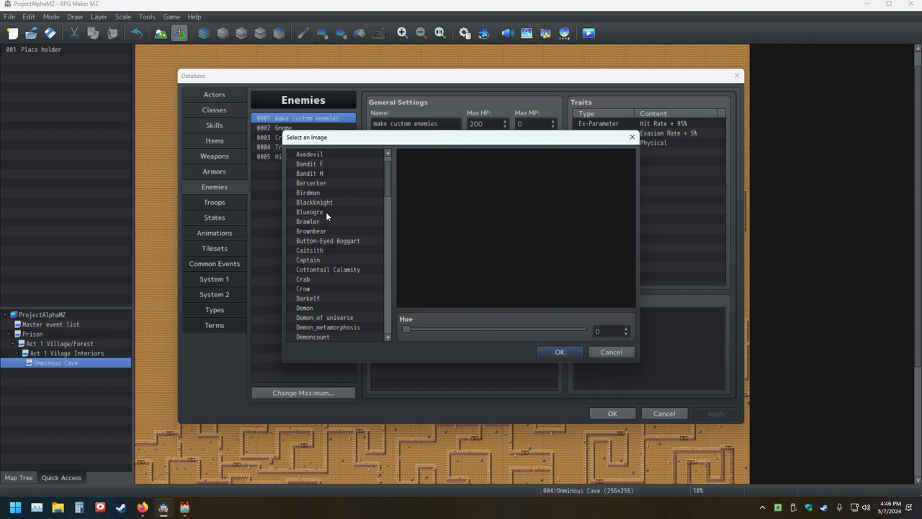
{"action": "scroll", "coordinate": [340, 258], "scroll_direction": "down", "scroll_amount": 1}
{"action": "scroll", "coordinate": [340, 258], "scroll_direction": "up", "scroll_amount": 2}
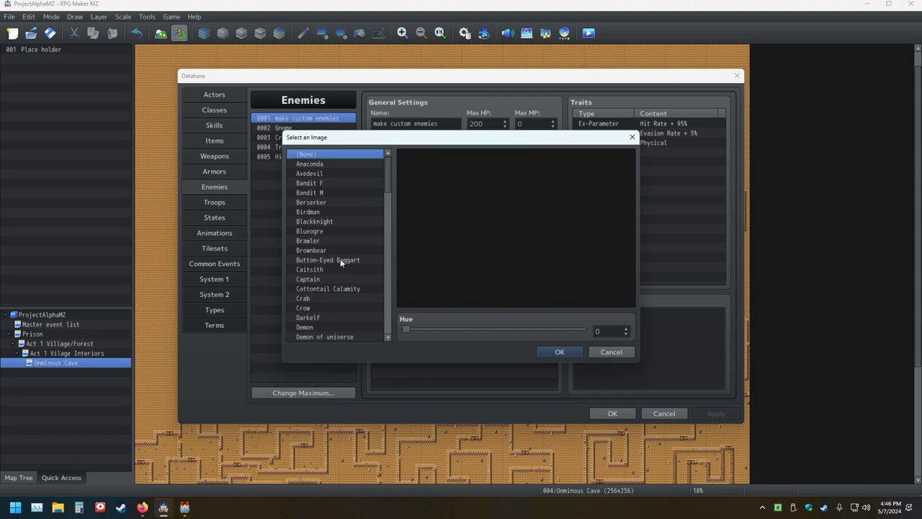
{"action": "scroll", "coordinate": [340, 258], "scroll_direction": "down", "scroll_amount": 1}
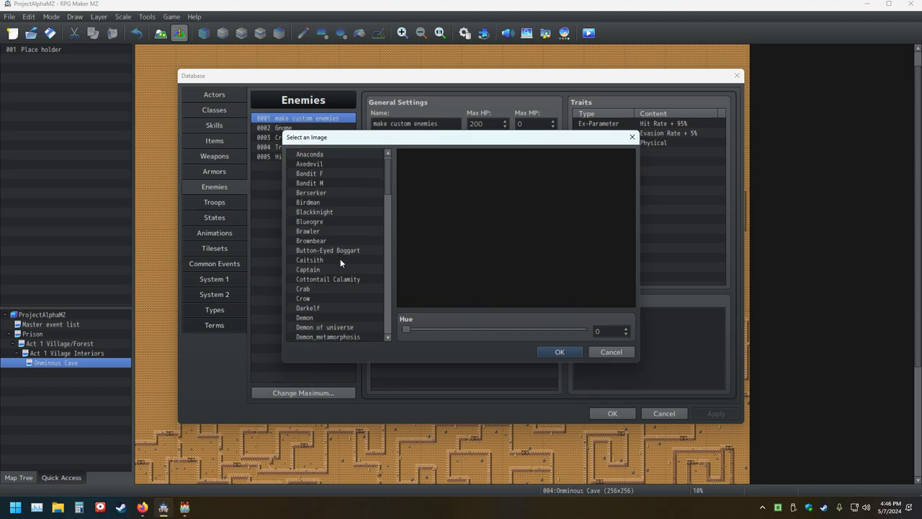
{"action": "scroll", "coordinate": [340, 258], "scroll_direction": "down", "scroll_amount": 4}
{"action": "scroll", "coordinate": [340, 262], "scroll_direction": "up", "scroll_amount": 1}
{"action": "left_click", "coordinate": [310, 221]}
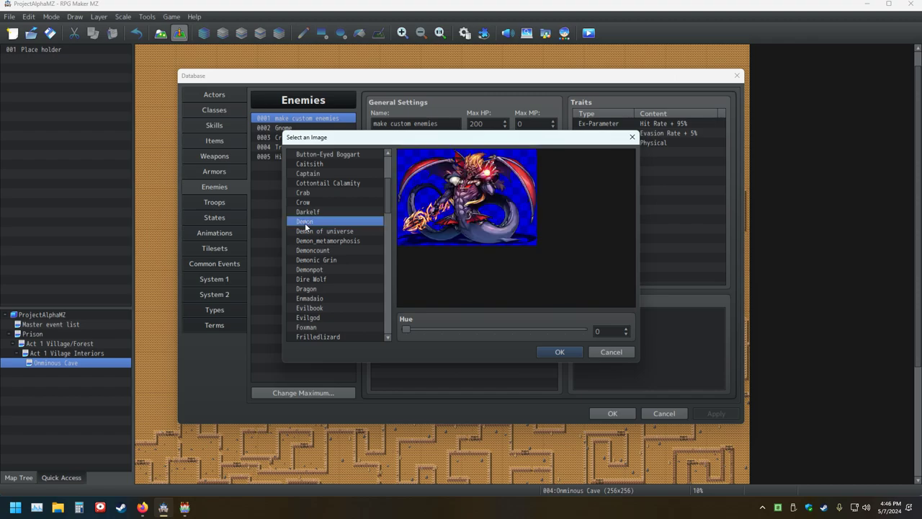
Compare RPG Maker MV's Demon enemy image with the MZ one, then close MV and the MZ image selection without choosing
{"action": "left_click", "coordinate": [185, 506]}
{"action": "scroll", "coordinate": [333, 291], "scroll_direction": "down", "scroll_amount": 1}
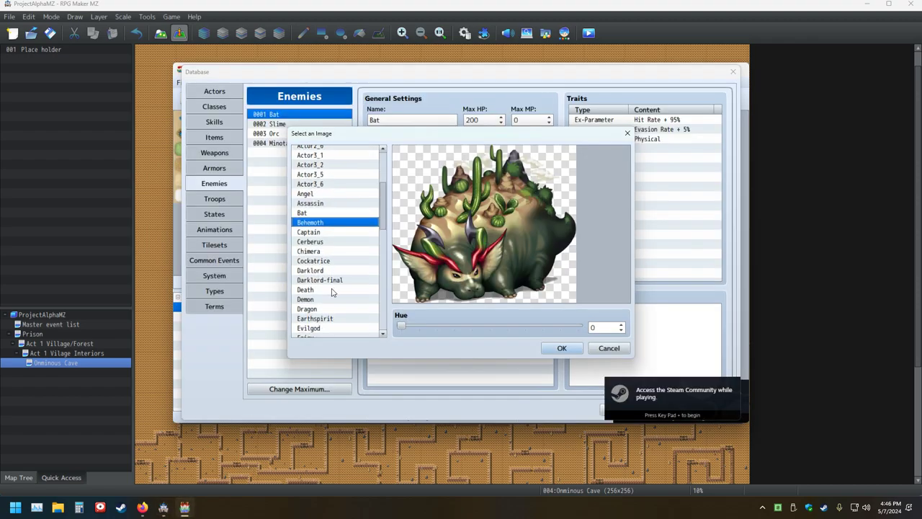
{"action": "left_click", "coordinate": [314, 299]}
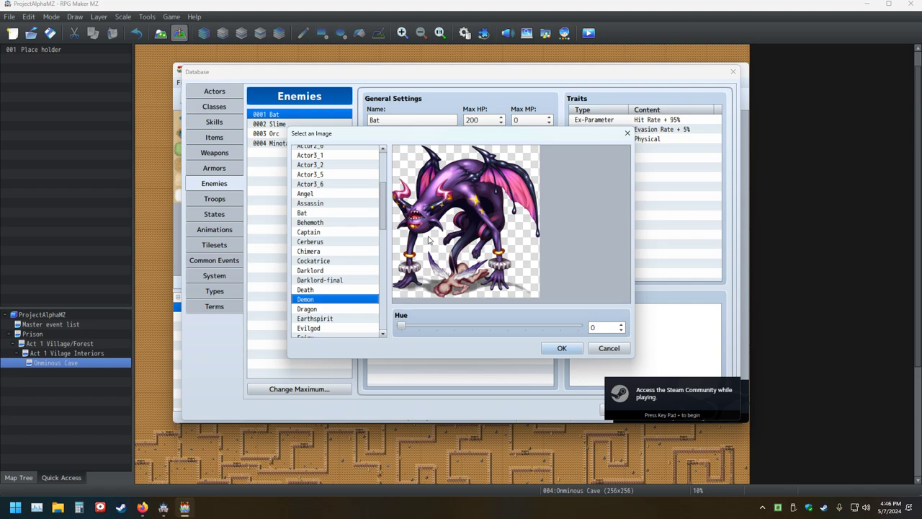
{"action": "left_click", "coordinate": [164, 508]}
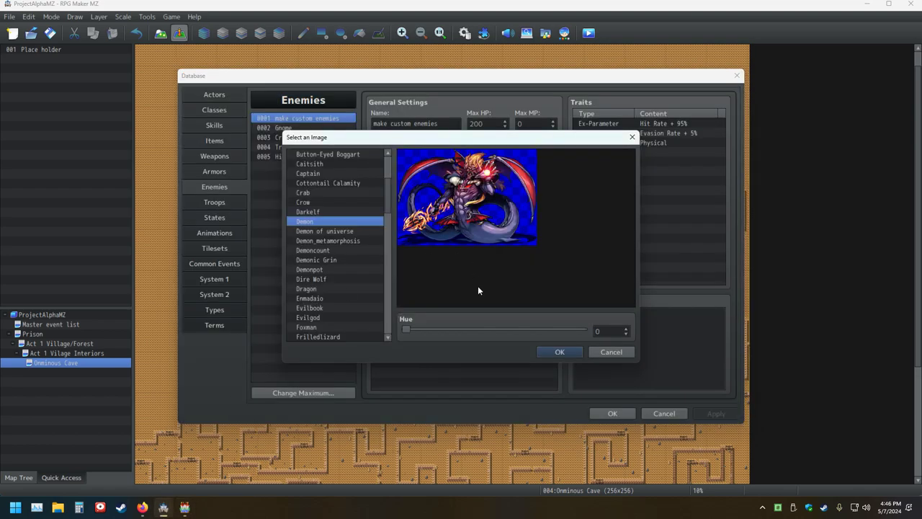
{"action": "left_click", "coordinate": [184, 508]}
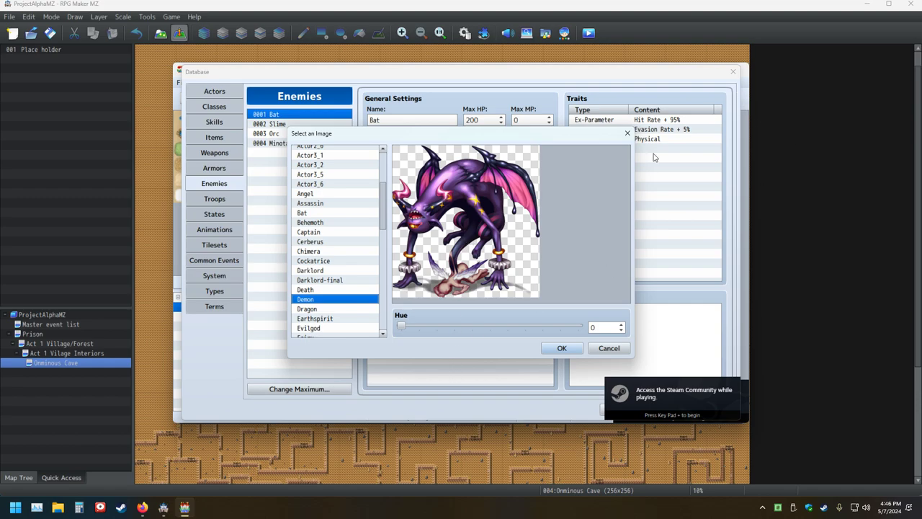
{"action": "left_click", "coordinate": [626, 133]}
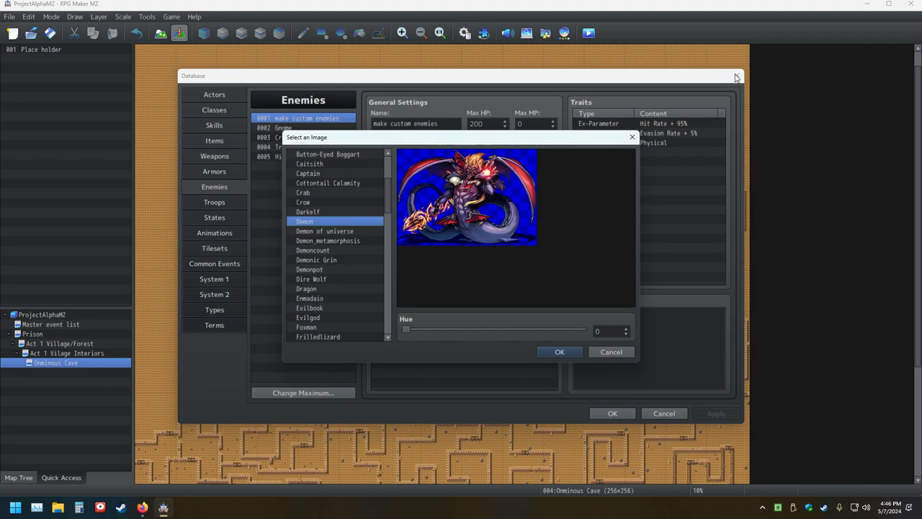
{"action": "left_click", "coordinate": [632, 137]}
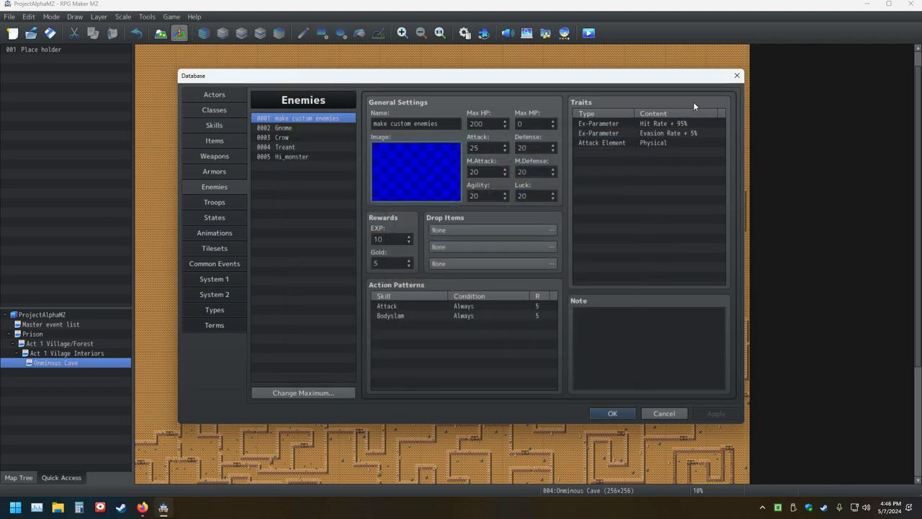
Close the database, minimize RPG Maker MZ, and launch RPG Maker VX Ace
{"action": "left_click", "coordinate": [737, 75]}
{"action": "left_click", "coordinate": [867, 4]}
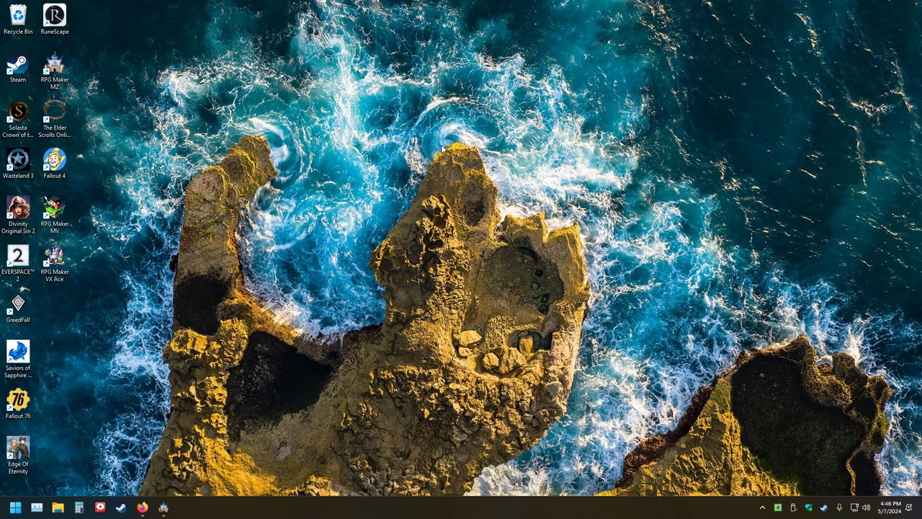
{"action": "double_click", "coordinate": [55, 258]}
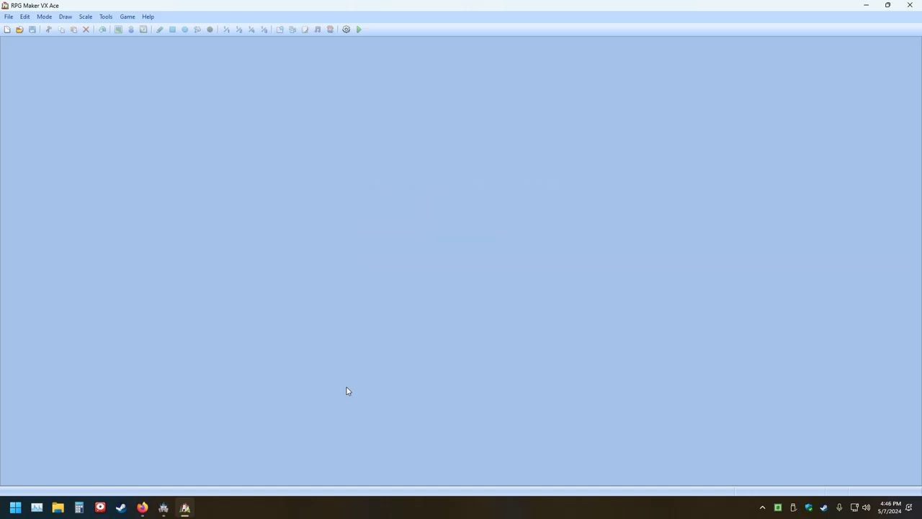
{"action": "left_click", "coordinate": [7, 29]}
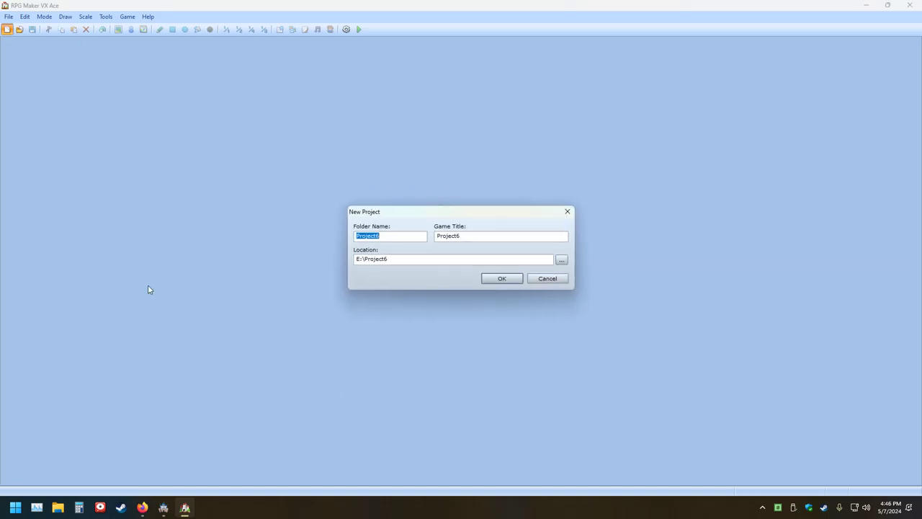
{"action": "left_click", "coordinate": [542, 277]}
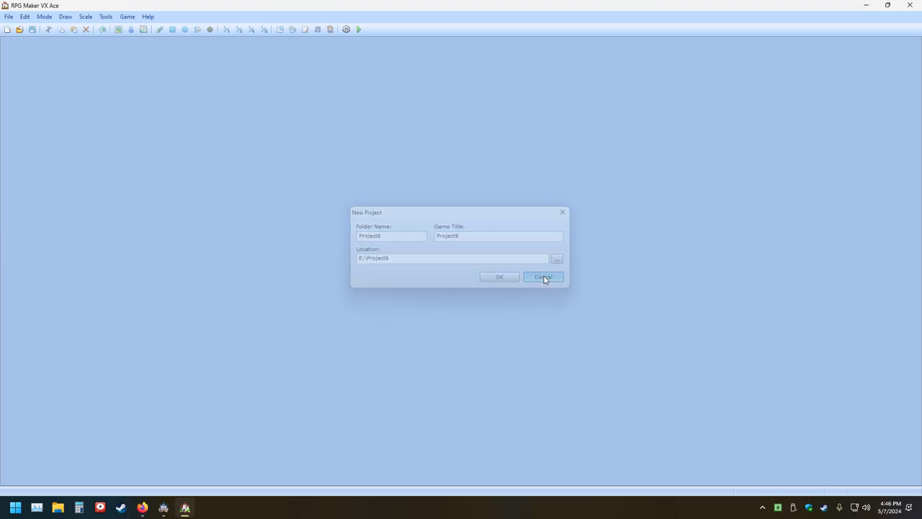
{"action": "left_click", "coordinate": [20, 29]}
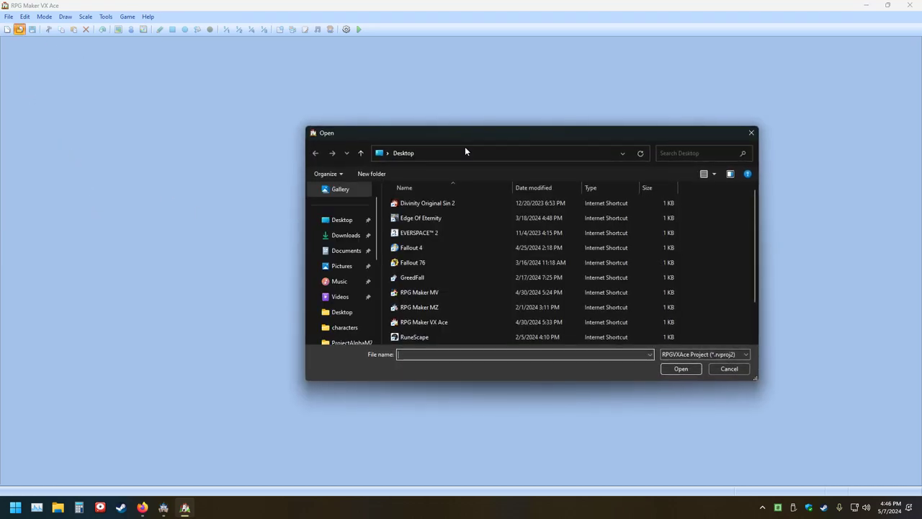
{"action": "left_click", "coordinate": [751, 133]}
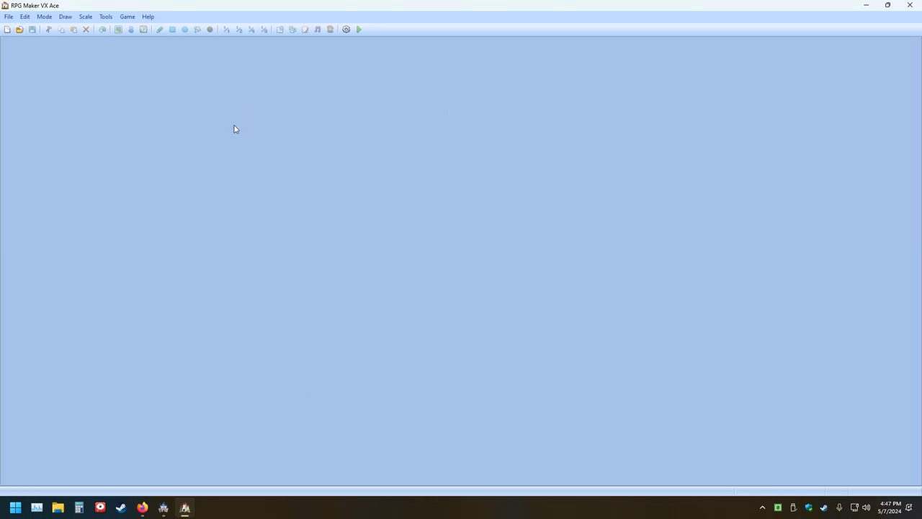
Load the Legend of Abraxas VX ACE project from the saved projects and close the project manager
{"action": "left_click", "coordinate": [347, 29]}
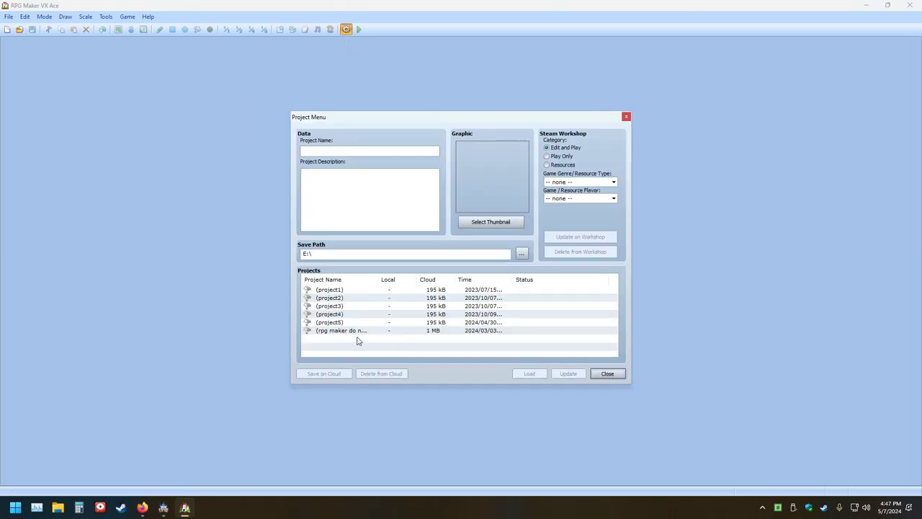
{"action": "left_click", "coordinate": [362, 332]}
{"action": "left_click", "coordinate": [529, 373]}
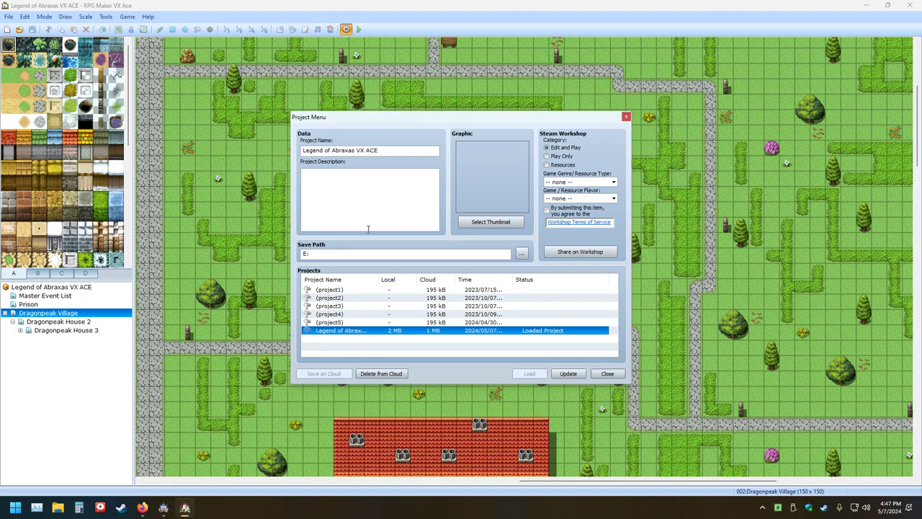
{"action": "left_click", "coordinate": [625, 116]}
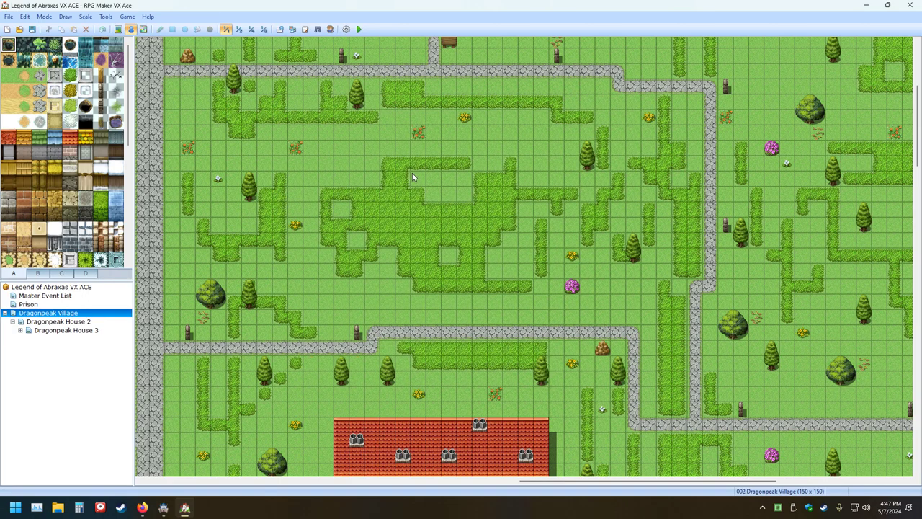
{"action": "left_click", "coordinate": [346, 29]}
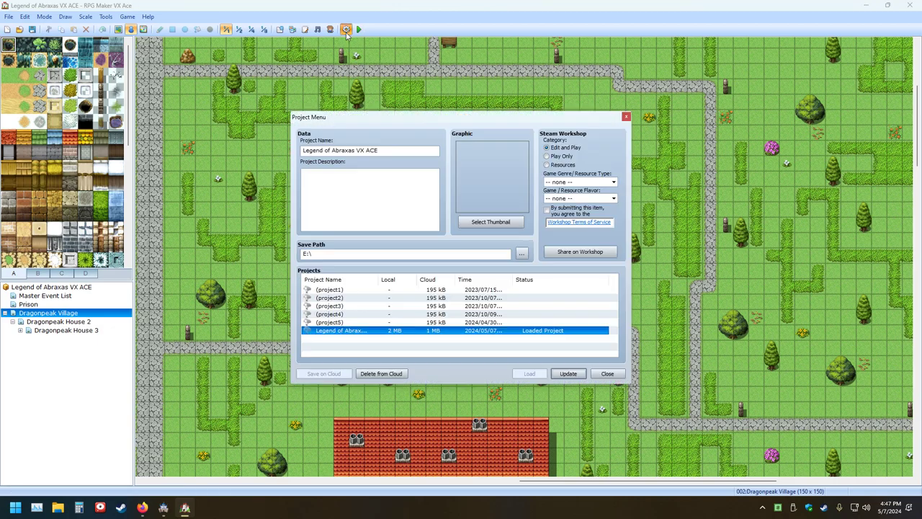
{"action": "left_click", "coordinate": [626, 117]}
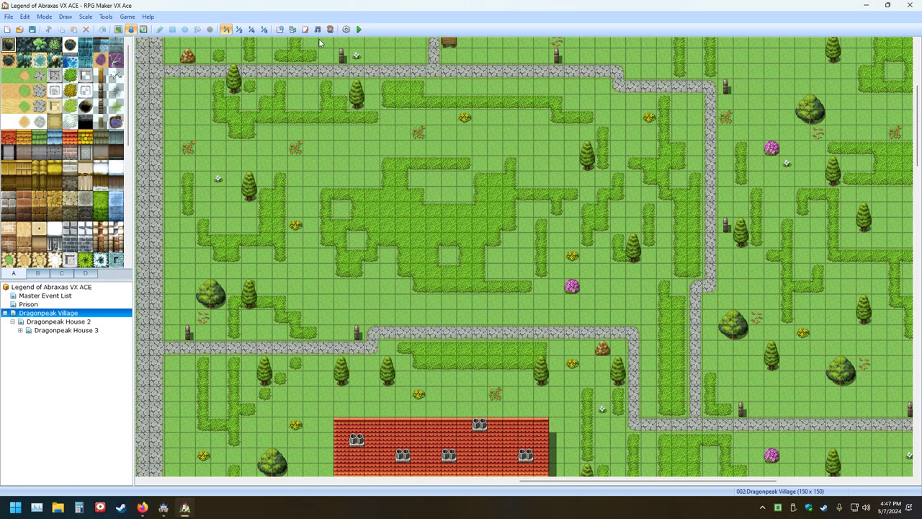
Open the battler graphic selection for the Slime enemy in the VX Ace database
{"action": "left_click", "coordinate": [280, 29]}
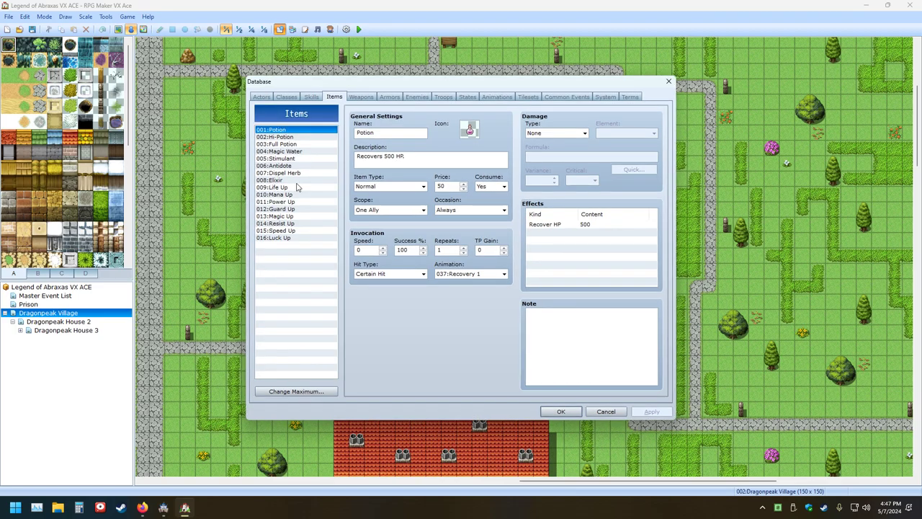
{"action": "left_click", "coordinate": [423, 99]}
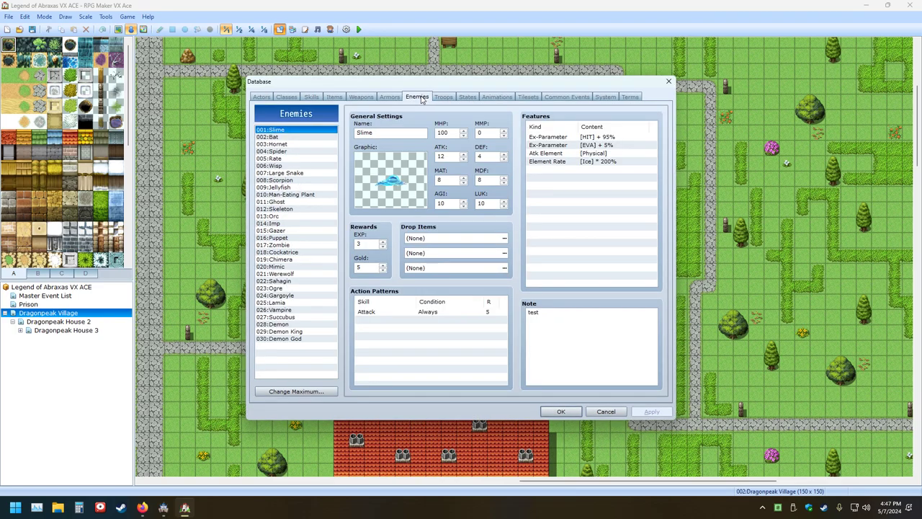
{"action": "double_click", "coordinate": [401, 181]}
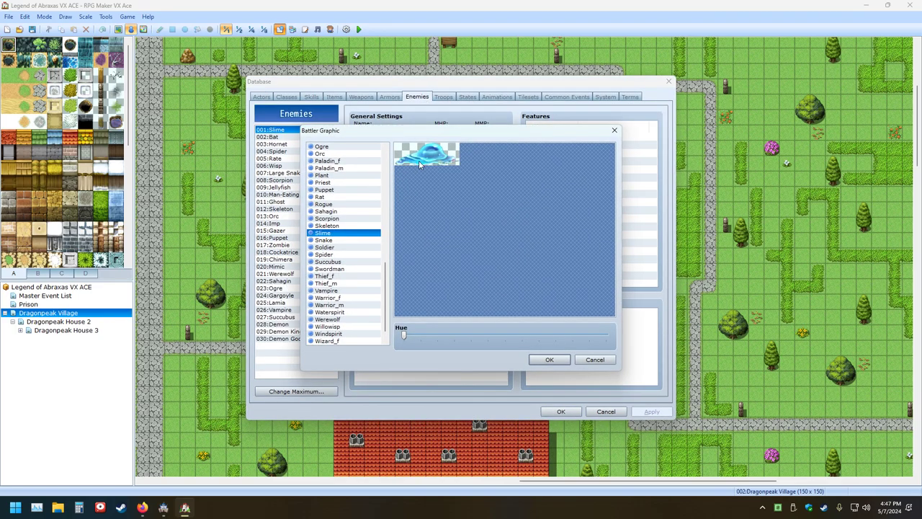
{"action": "scroll", "coordinate": [350, 239], "scroll_direction": "up", "scroll_amount": 15}
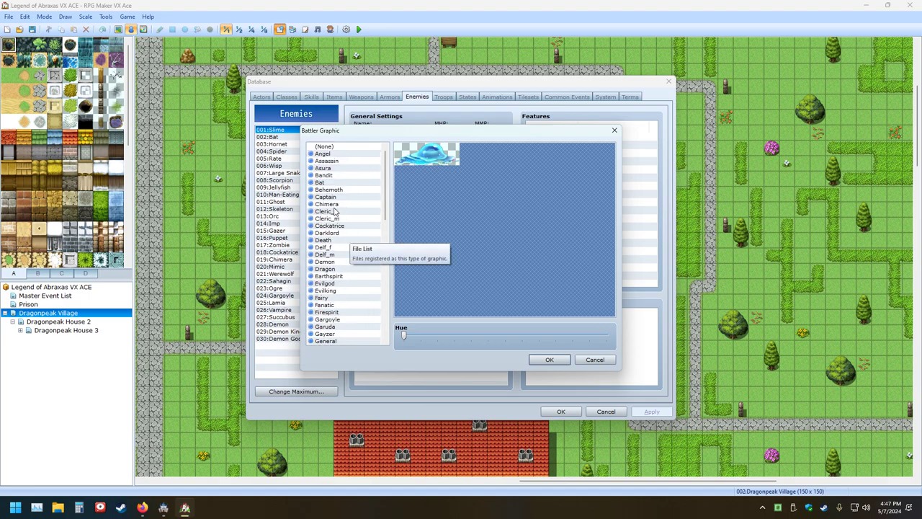
Preview the Behemoth graphic and choose Dragon as the Slime enemy's battler graphic
{"action": "left_click", "coordinate": [332, 191]}
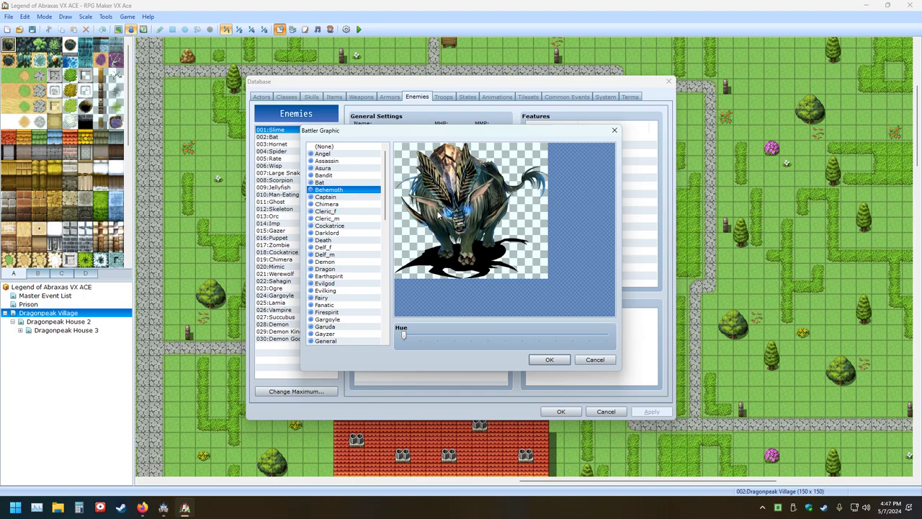
{"action": "left_click", "coordinate": [325, 268]}
{"action": "double_click", "coordinate": [329, 268]}
Reopen the Slime enemy's battler graphic selection and preview the Demon and Dragon graphics
{"action": "double_click", "coordinate": [341, 236]}
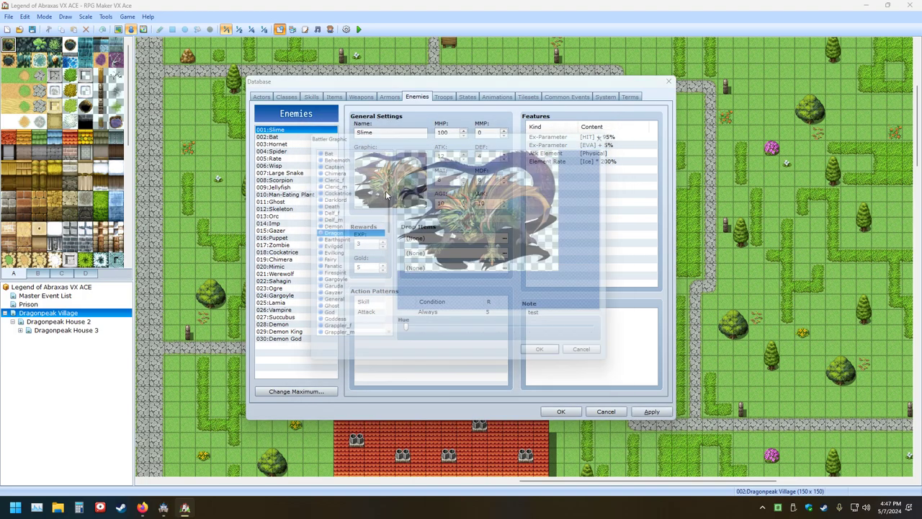
{"action": "left_click", "coordinate": [341, 218]}
{"action": "left_click", "coordinate": [341, 226]}
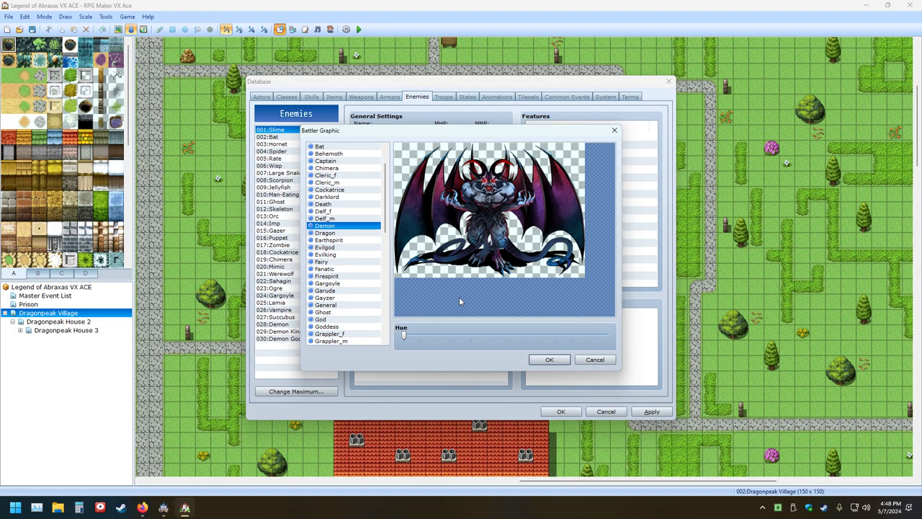
{"action": "left_click", "coordinate": [337, 233]}
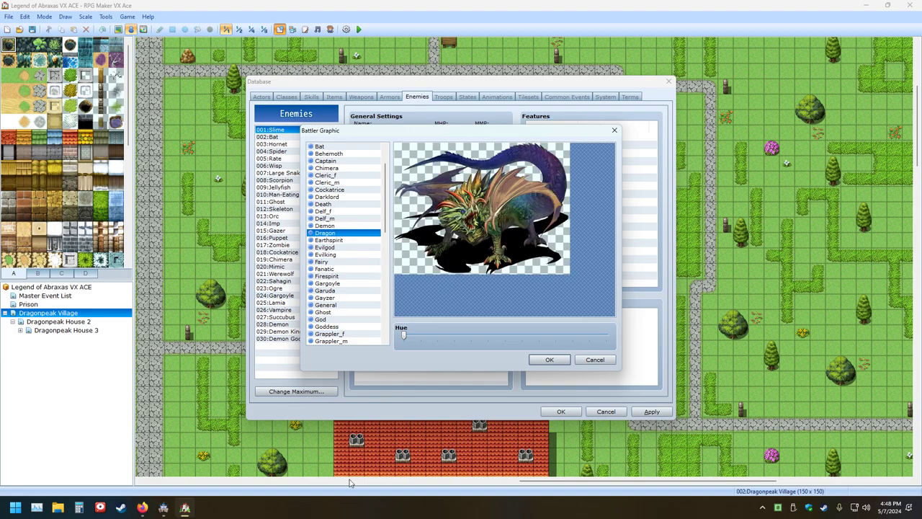
Launch RPG Maker MV and open the image selection for the Bat enemy in its database
{"action": "mouse_move", "coordinate": [172, 509]}
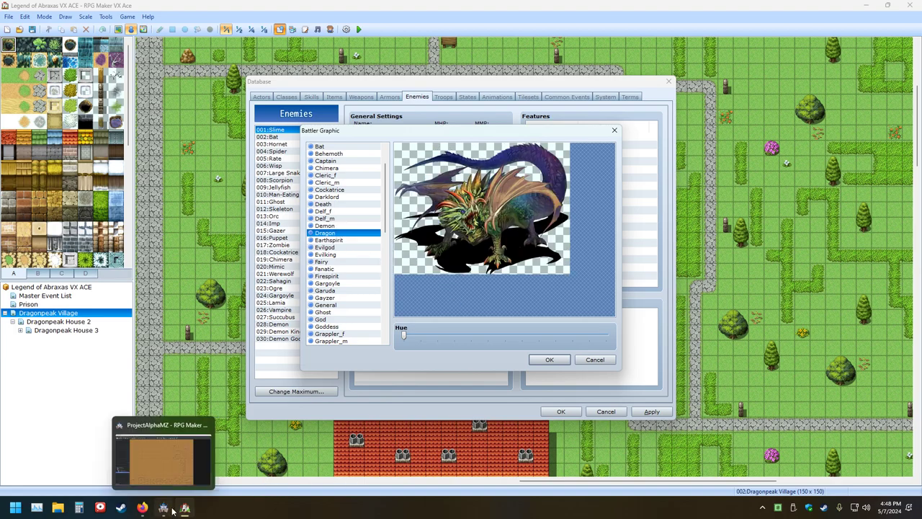
{"action": "left_click", "coordinate": [16, 507]}
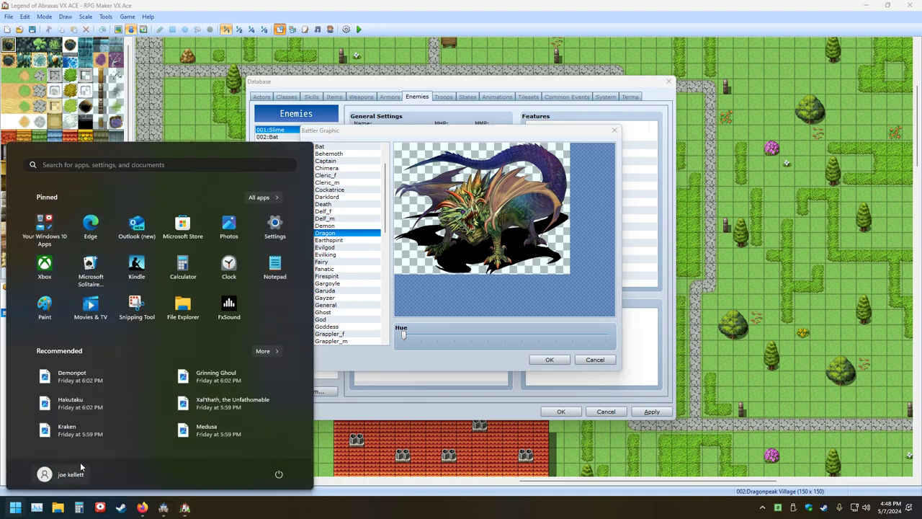
{"action": "left_click", "coordinate": [114, 165]}
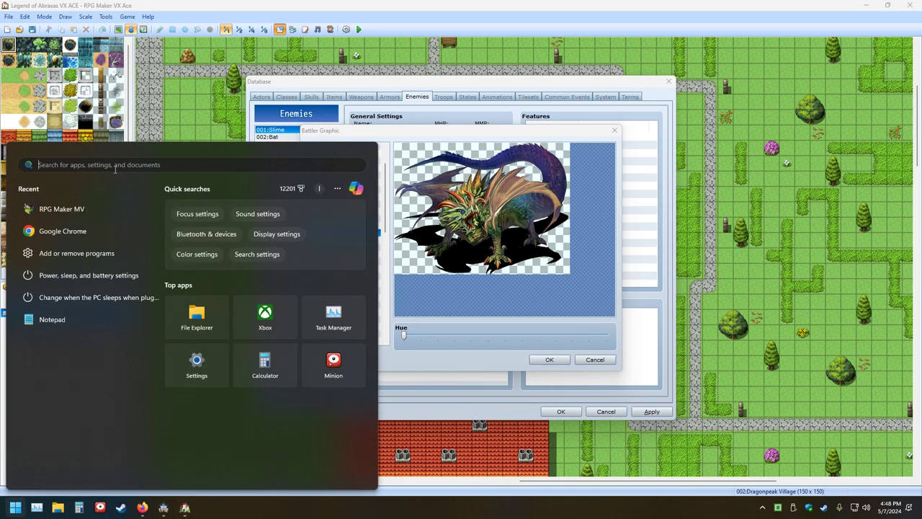
{"action": "left_click", "coordinate": [61, 209]}
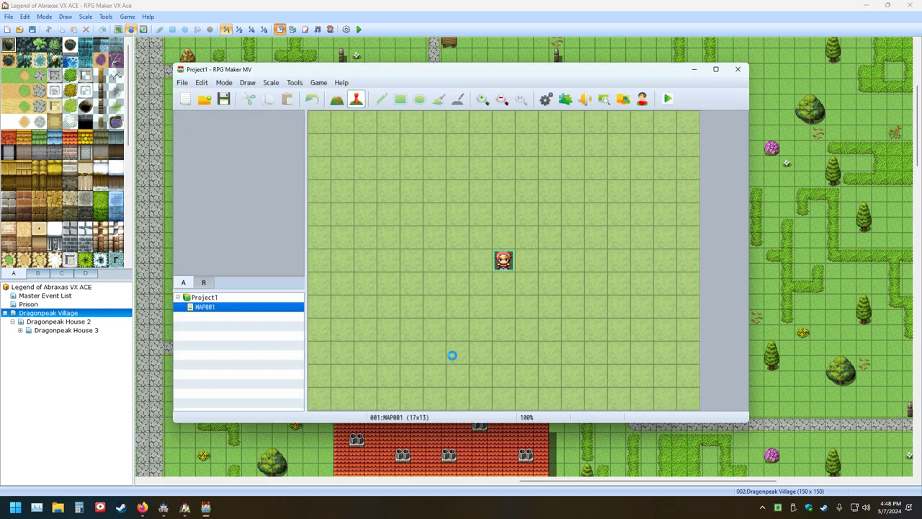
{"action": "left_click", "coordinate": [545, 99]}
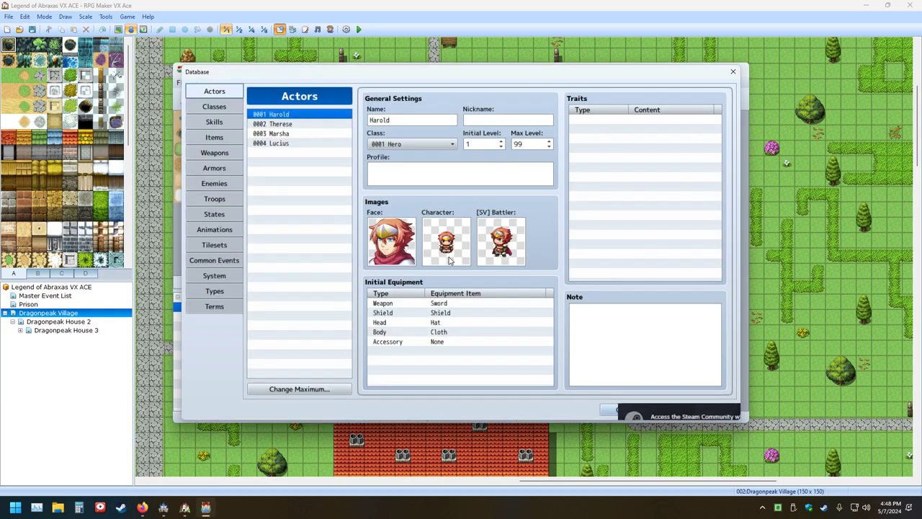
{"action": "left_click", "coordinate": [227, 184]}
{"action": "double_click", "coordinate": [385, 173]}
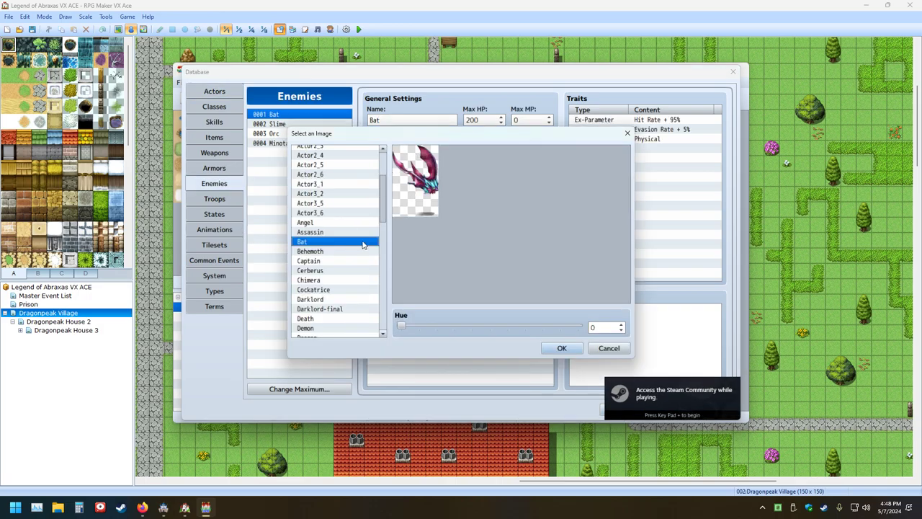
Preview the Dragon, Assassin and Demon enemy images in RPG Maker MV
{"action": "scroll", "coordinate": [360, 261], "scroll_direction": "down", "scroll_amount": 1}
{"action": "scroll", "coordinate": [357, 262], "scroll_direction": "up", "scroll_amount": 1}
{"action": "left_click", "coordinate": [333, 260]}
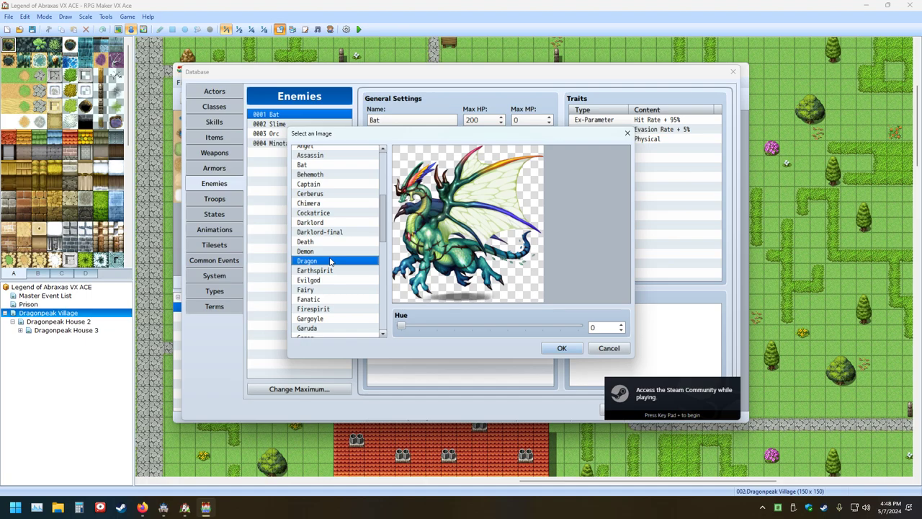
{"action": "left_click", "coordinate": [330, 155]}
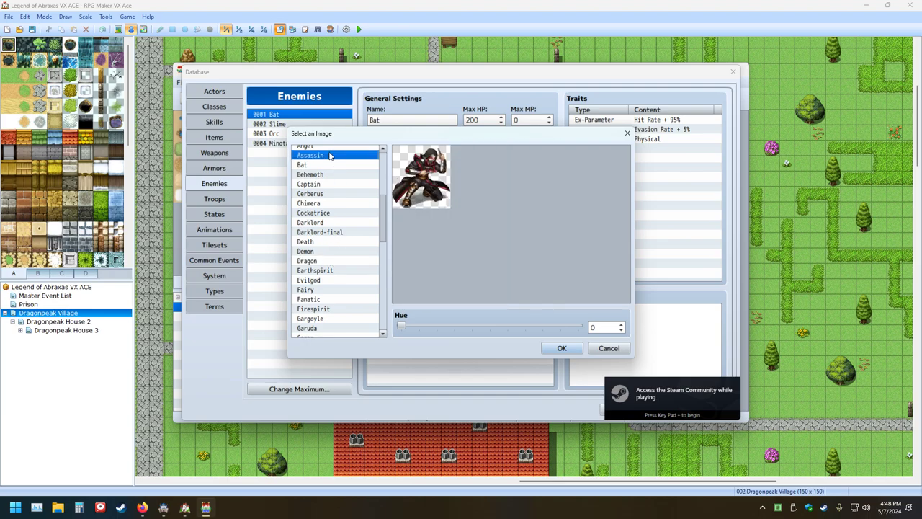
{"action": "scroll", "coordinate": [353, 230], "scroll_direction": "down", "scroll_amount": 1}
{"action": "left_click", "coordinate": [317, 233]}
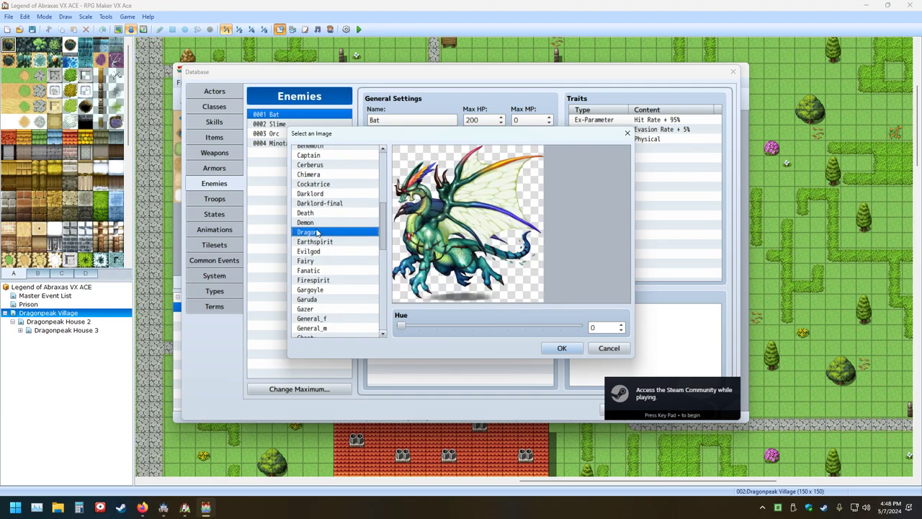
{"action": "left_click", "coordinate": [317, 223]}
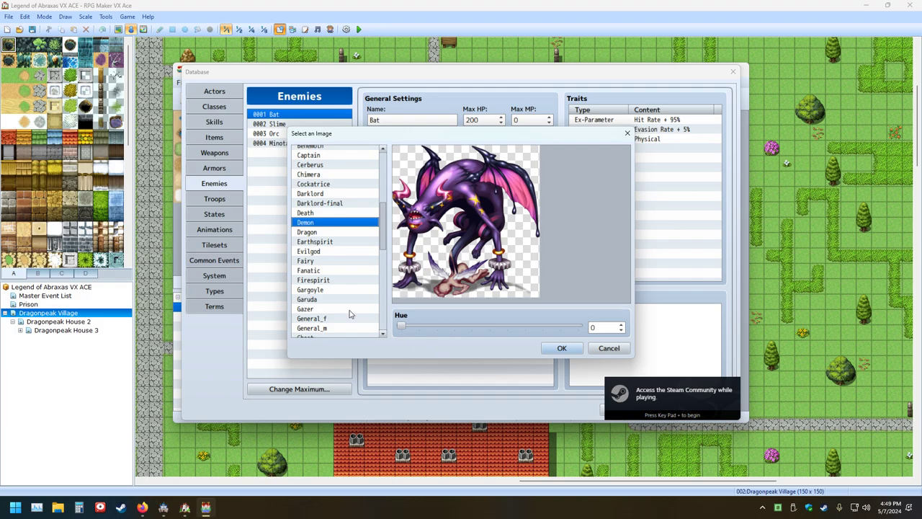
Preview MV's Dragon, Earthspirit and Evilgod enemy images
{"action": "left_click", "coordinate": [330, 232]}
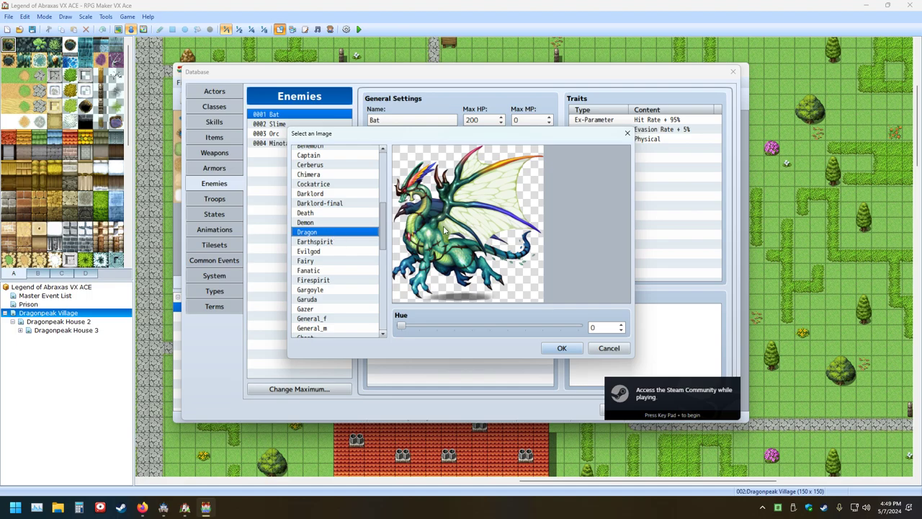
{"action": "left_click", "coordinate": [356, 243]}
{"action": "left_click", "coordinate": [344, 255]}
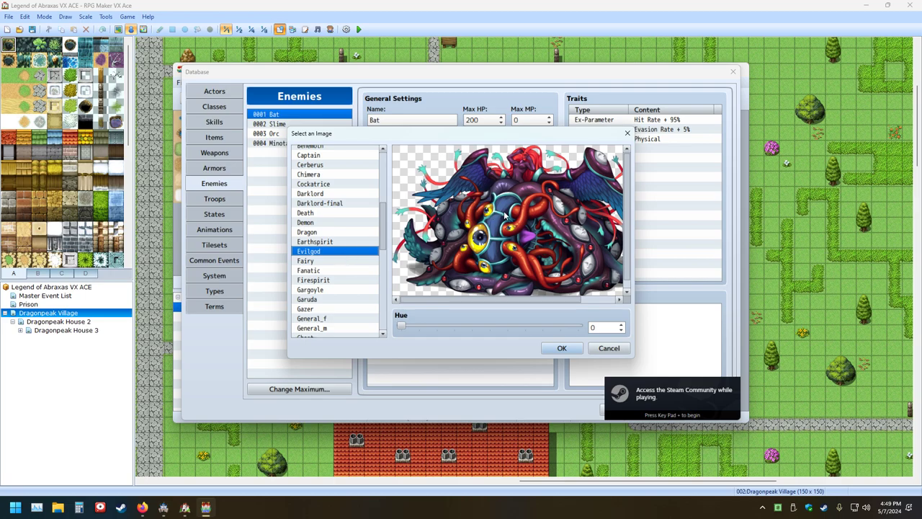
Compare RPG Maker VX Ace's Evilgod graphic with the MV one, and preview MV's Fairy image
{"action": "left_click", "coordinate": [184, 507]}
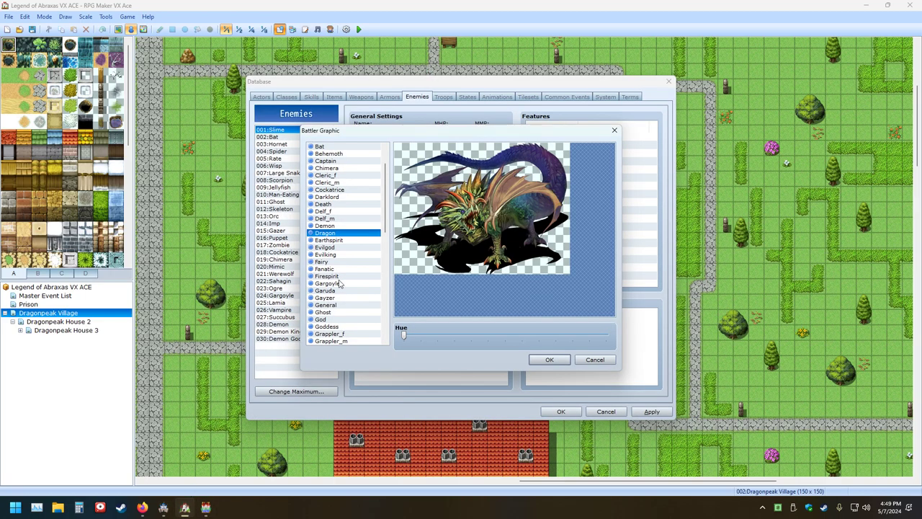
{"action": "left_click", "coordinate": [339, 248]}
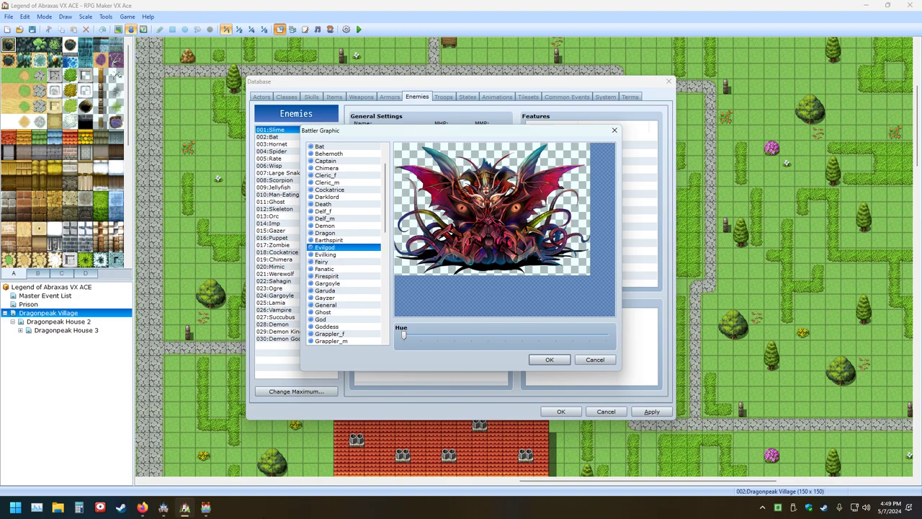
{"action": "left_click", "coordinate": [206, 507]}
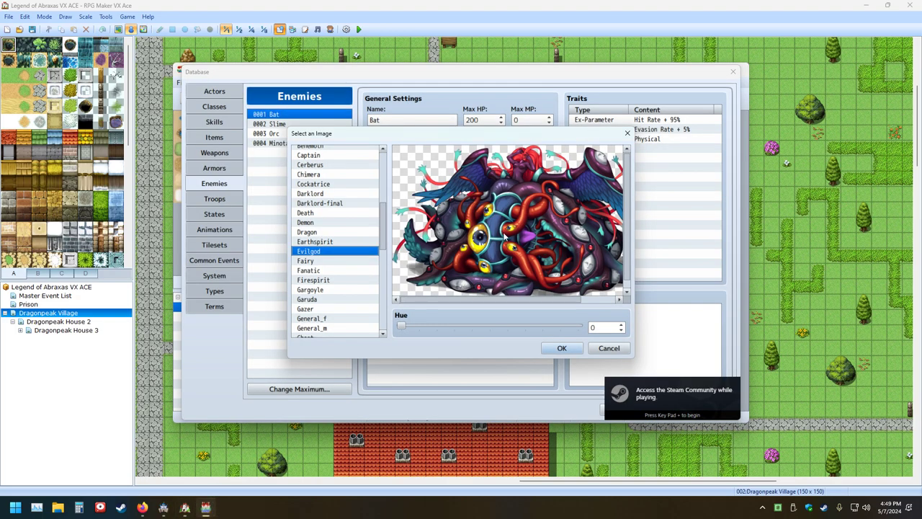
{"action": "left_click", "coordinate": [319, 260]}
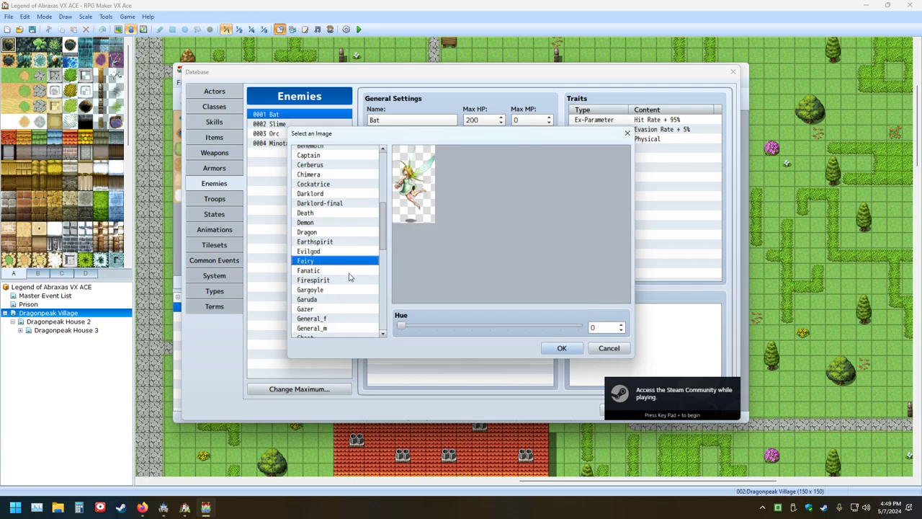
Compare the Slime enemy image in RPG Maker MV with the Slime battler graphic in RPG Maker VX Ace
{"action": "scroll", "coordinate": [336, 272], "scroll_direction": "down", "scroll_amount": 2}
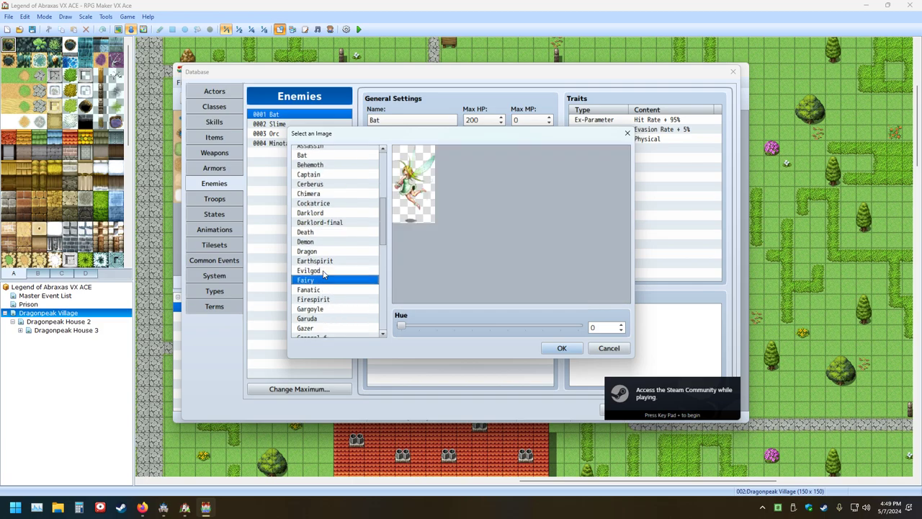
{"action": "scroll", "coordinate": [337, 269], "scroll_direction": "down", "scroll_amount": 6}
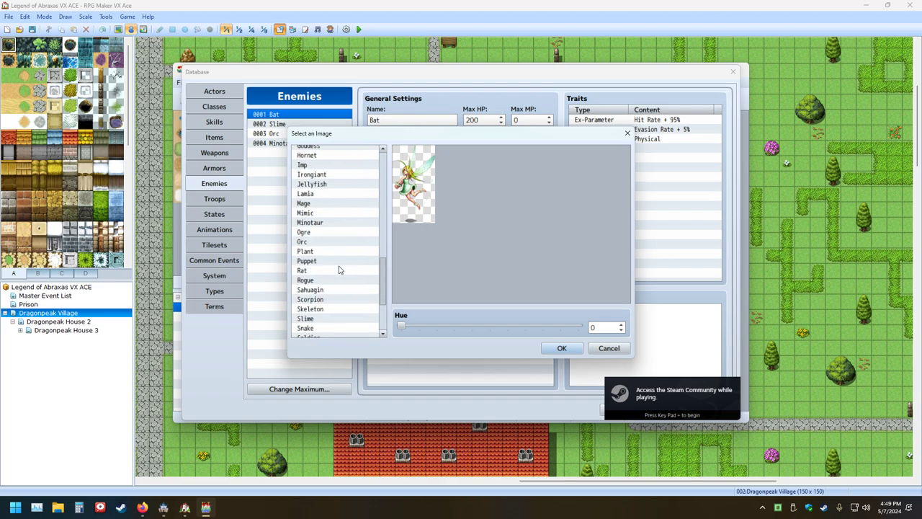
{"action": "left_click", "coordinate": [330, 311]}
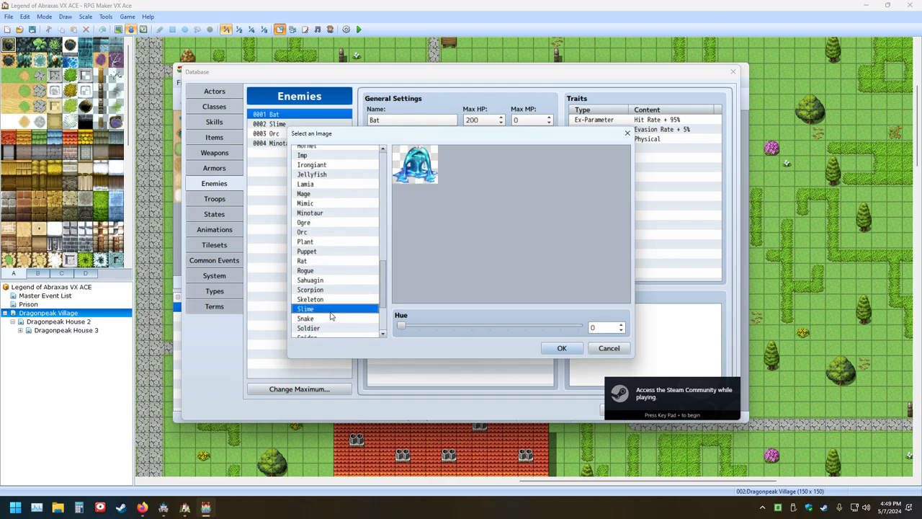
{"action": "left_click", "coordinate": [193, 509]}
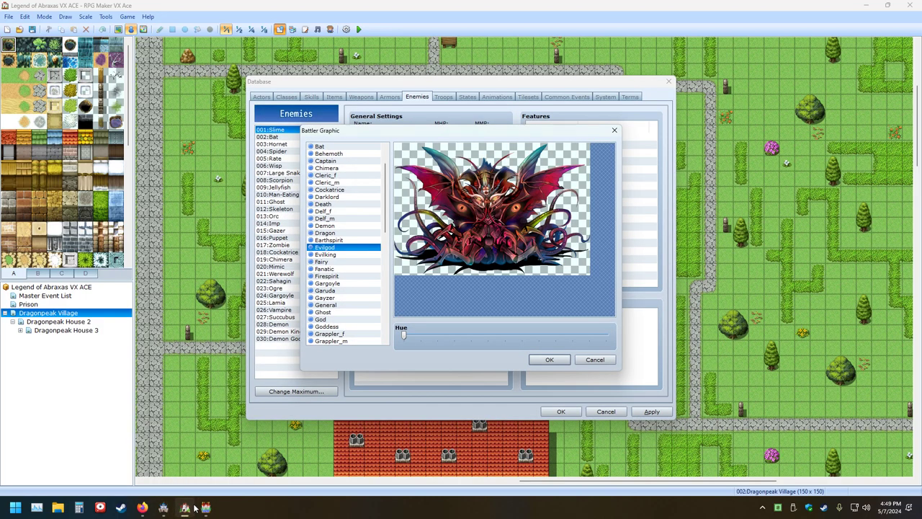
{"action": "scroll", "coordinate": [353, 249], "scroll_direction": "down", "scroll_amount": 12}
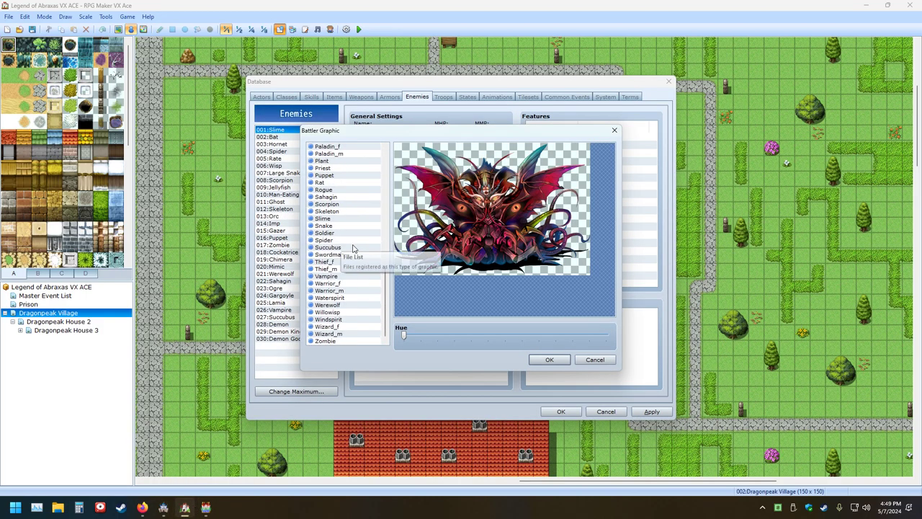
{"action": "left_click", "coordinate": [326, 218]}
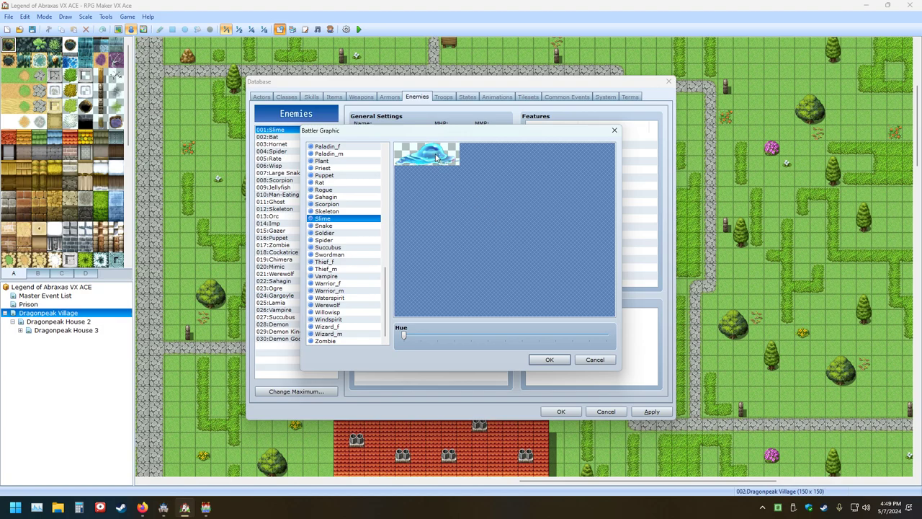
Switch to RPG Maker MV to preview its Rat enemy image and compare it with the Rat battler graphic in VX Ace
{"action": "left_click", "coordinate": [206, 507]}
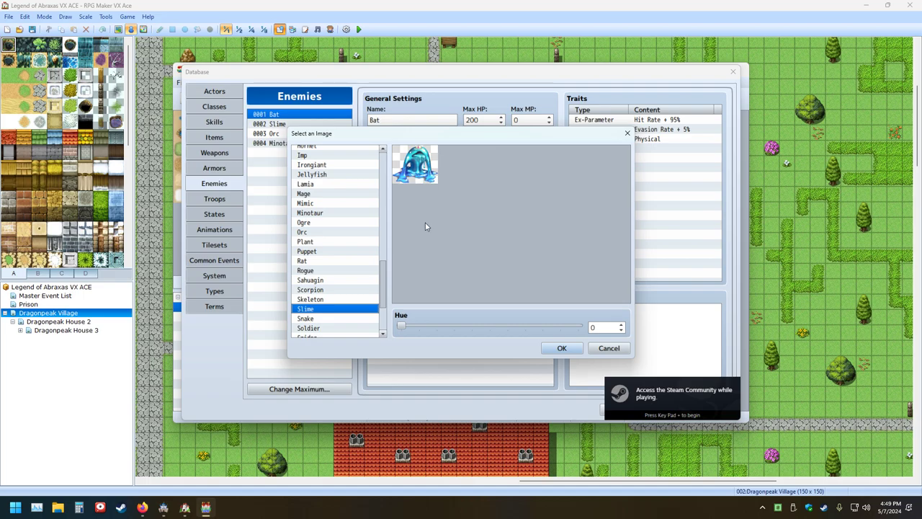
{"action": "left_click", "coordinate": [302, 262]}
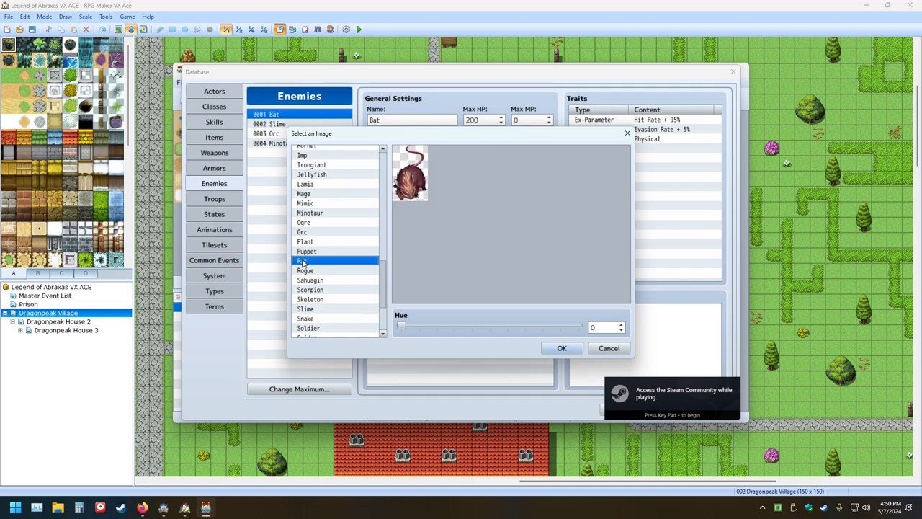
{"action": "key", "text": "alt+Tab"}
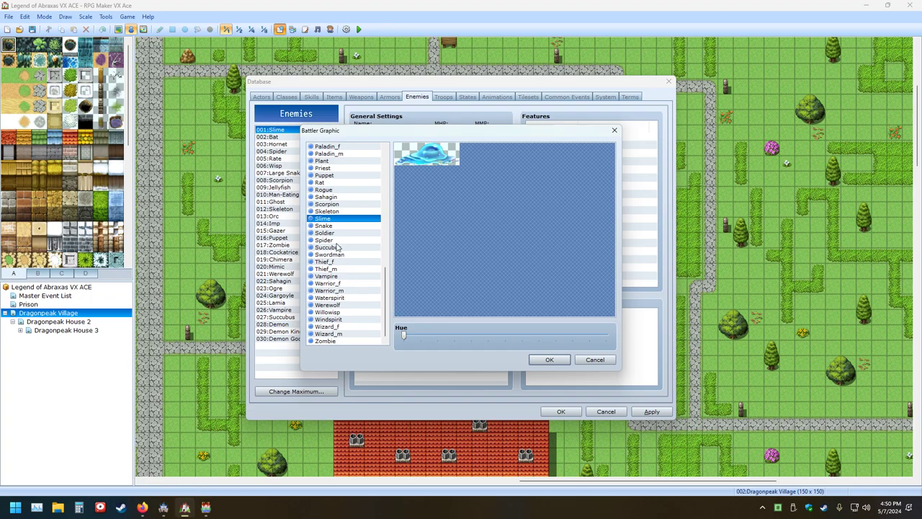
{"action": "left_click", "coordinate": [324, 189]}
{"action": "left_click", "coordinate": [321, 182]}
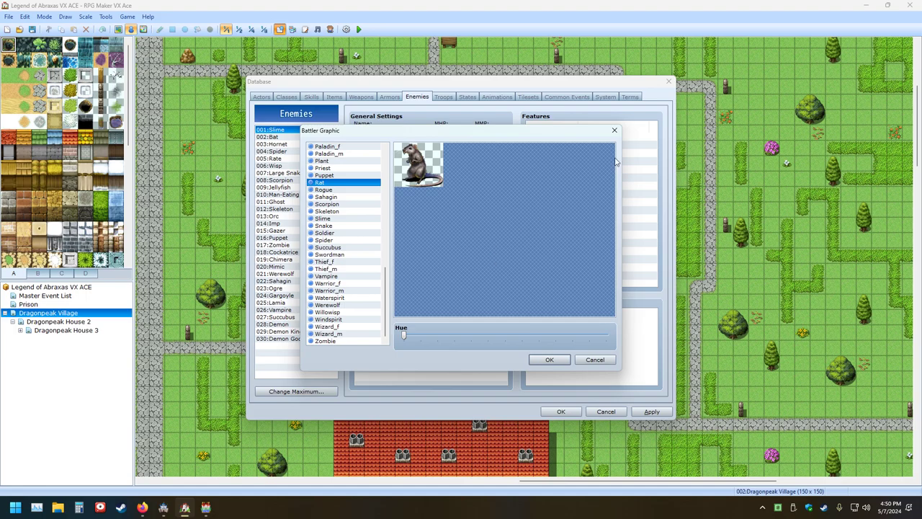
Close the image selections and databases, and exit both RPG Maker VX Ace and RPG Maker MV
{"action": "left_click", "coordinate": [614, 130]}
{"action": "left_click", "coordinate": [669, 82]}
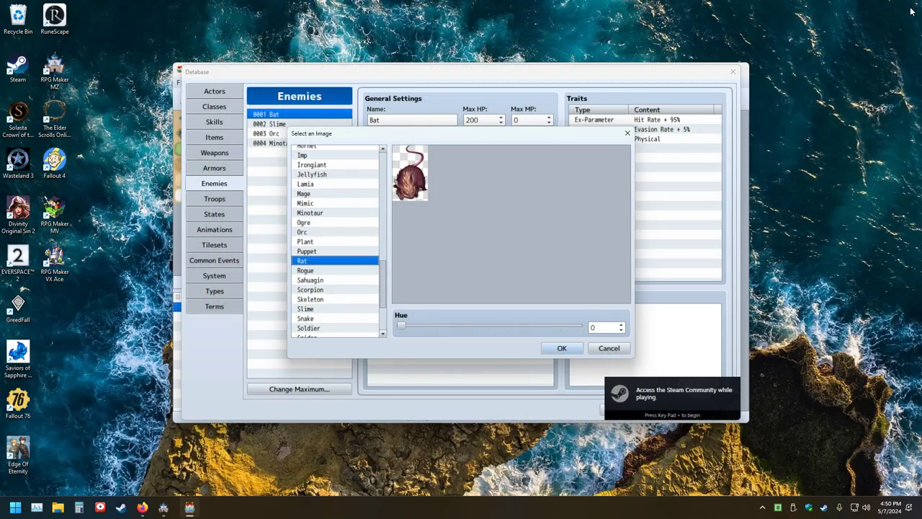
{"action": "left_click", "coordinate": [632, 143]}
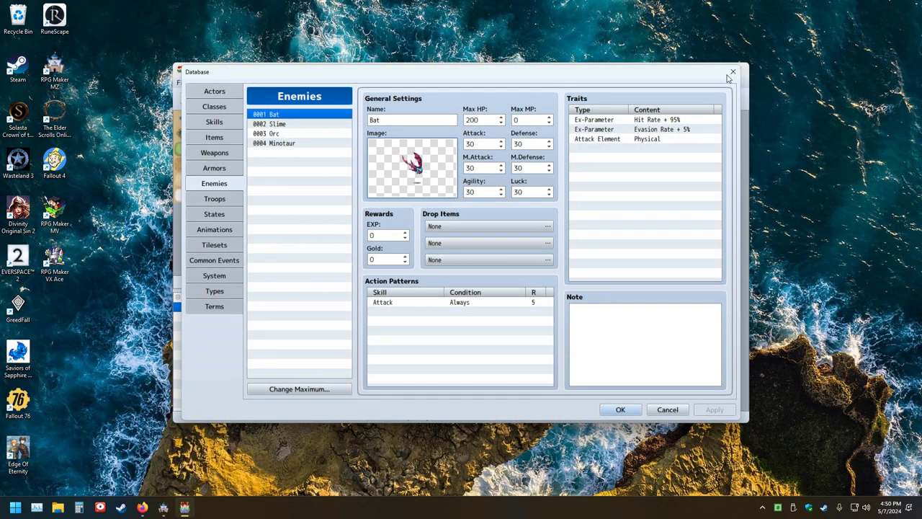
{"action": "left_click", "coordinate": [733, 71]}
{"action": "left_click", "coordinate": [737, 69]}
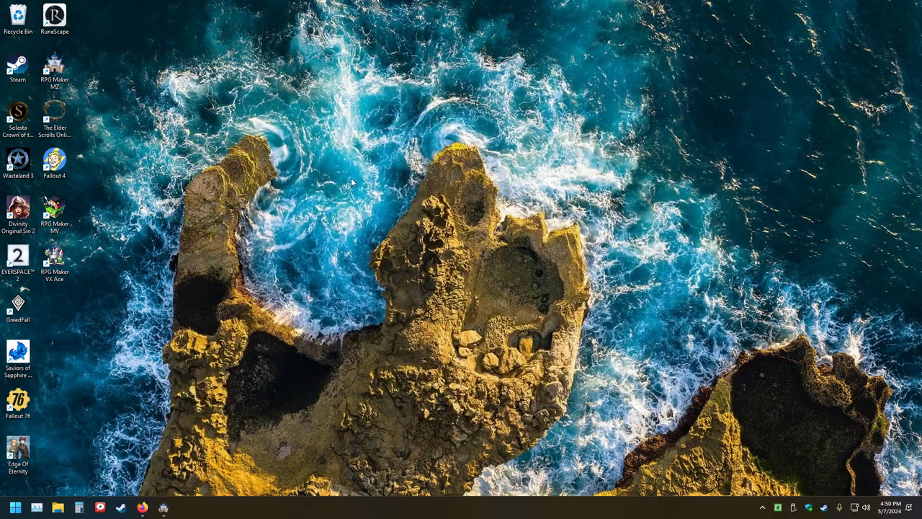
Delete the RPG Maker MV shortcut from the desktop and empty the Recycle Bin
{"action": "right_click", "coordinate": [47, 220]}
{"action": "left_click", "coordinate": [132, 235]}
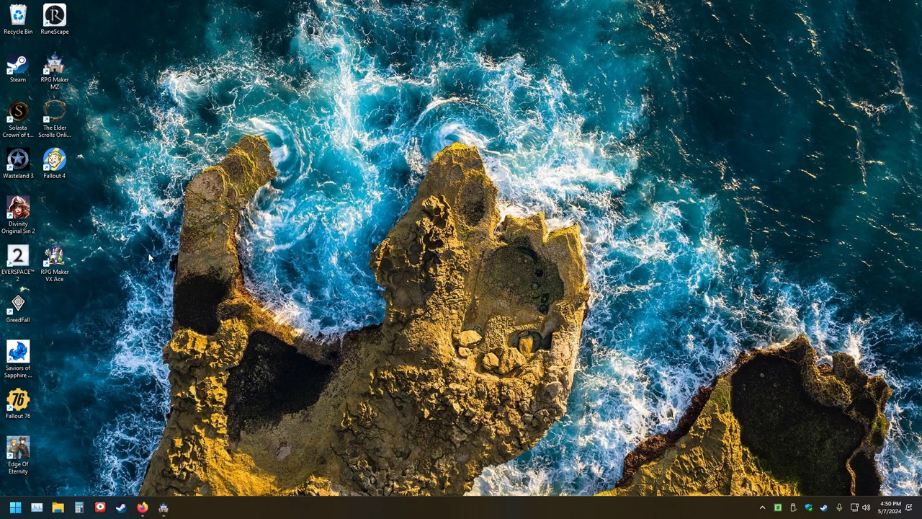
{"action": "right_click", "coordinate": [30, 22]}
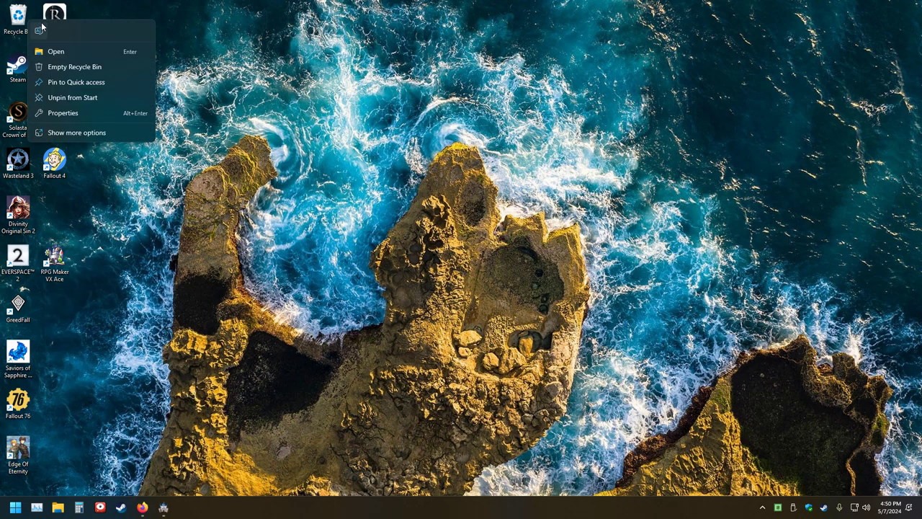
{"action": "left_click", "coordinate": [75, 66]}
{"action": "left_click", "coordinate": [489, 263]}
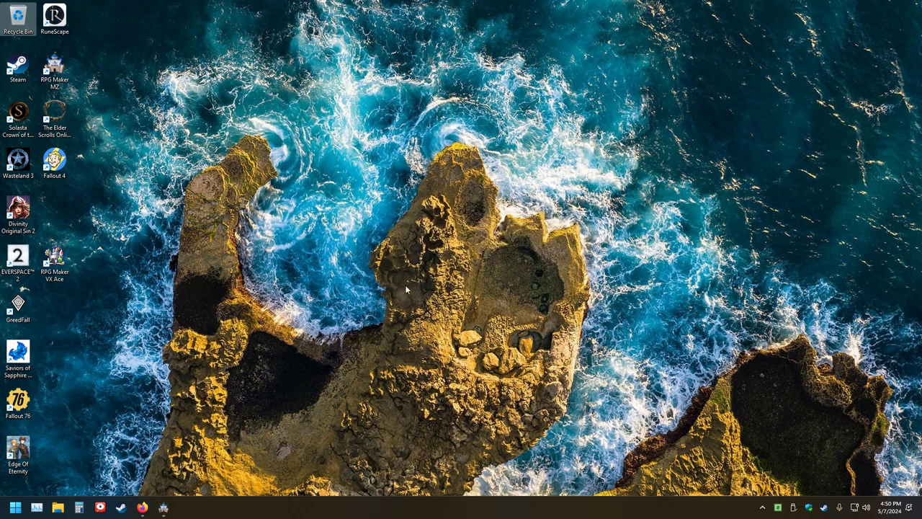
Switch to Steam and display the hidden games in the library
{"action": "mouse_move", "coordinate": [164, 507]}
{"action": "left_click", "coordinate": [121, 507]}
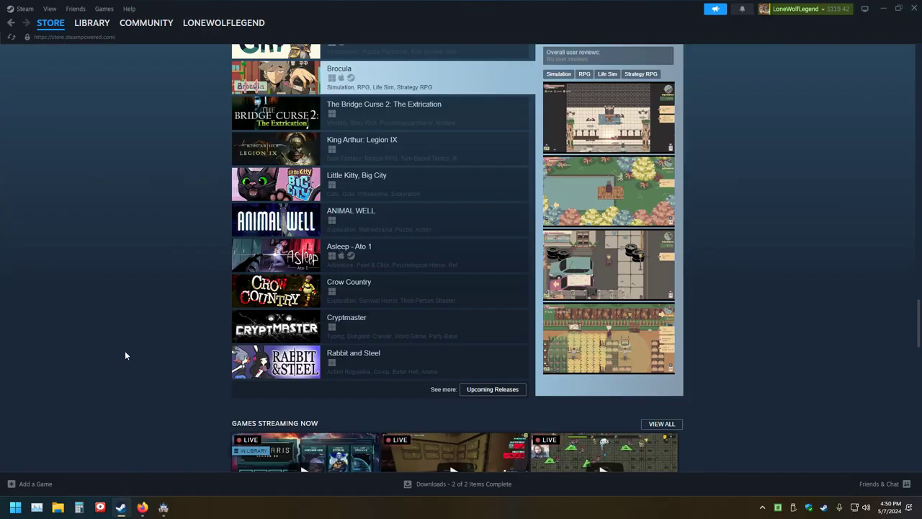
{"action": "scroll", "coordinate": [153, 288], "scroll_direction": "up", "scroll_amount": 20}
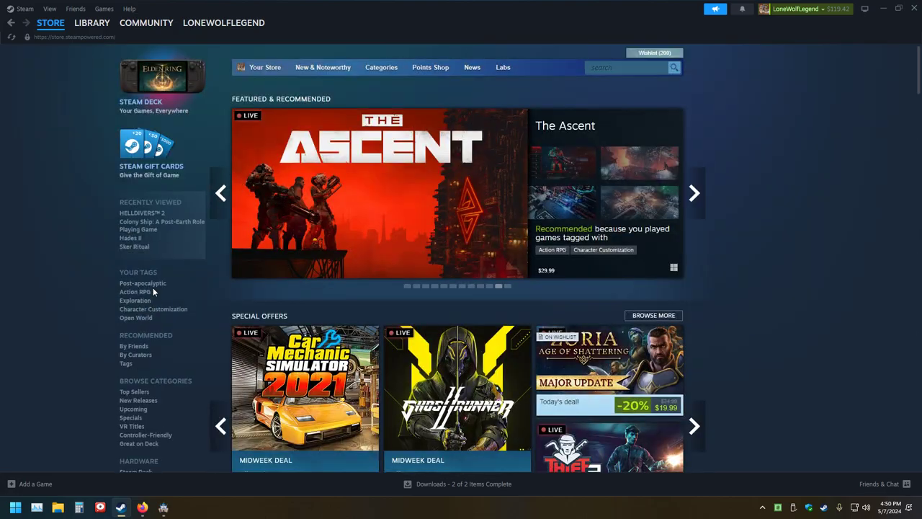
{"action": "mouse_move", "coordinate": [86, 25]}
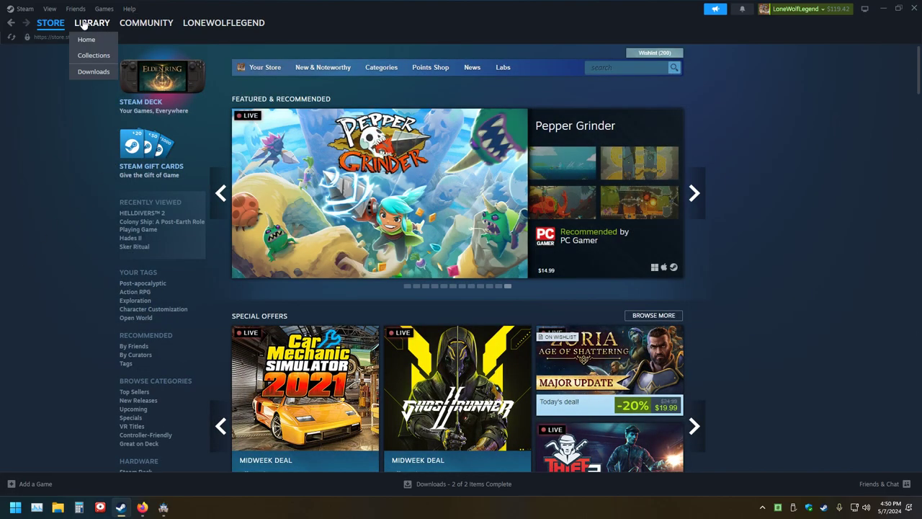
{"action": "left_click", "coordinate": [49, 8]}
{"action": "left_click", "coordinate": [72, 37]}
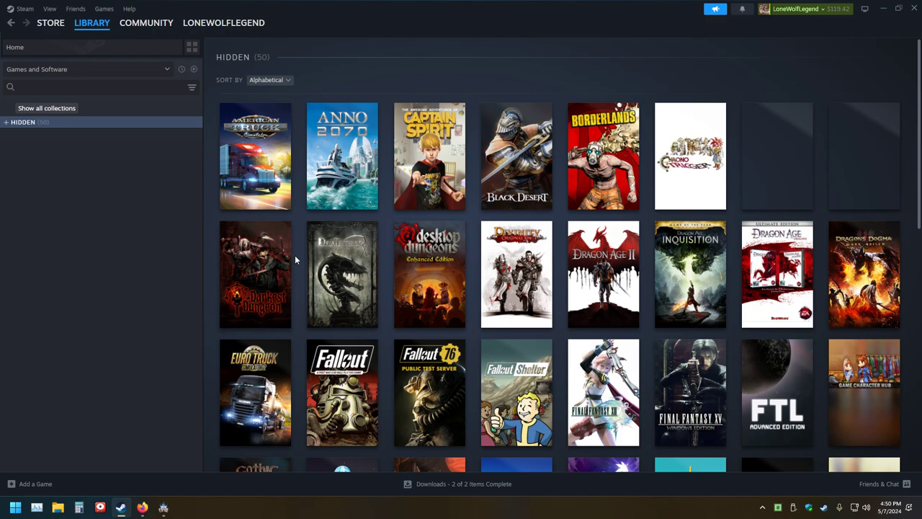
Show all library collections and look through the game list for RPG Maker MV
{"action": "left_click", "coordinate": [68, 108]}
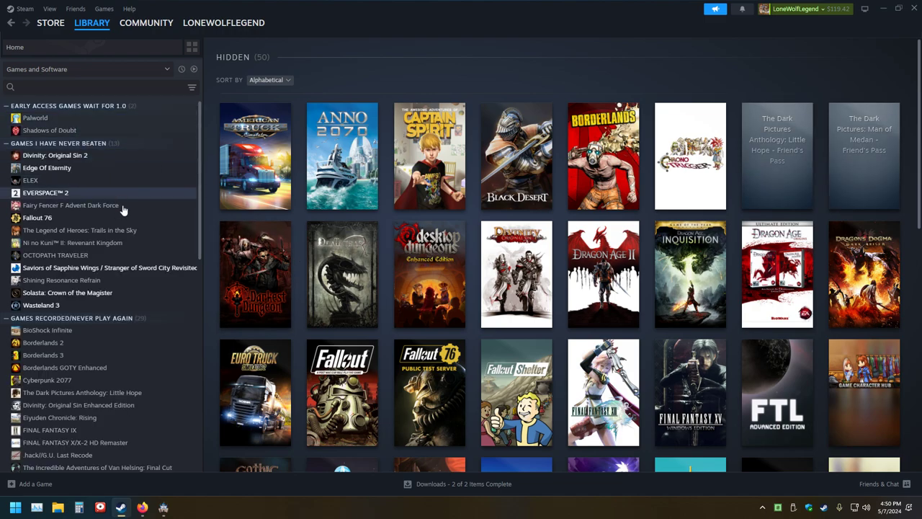
{"action": "scroll", "coordinate": [108, 259], "scroll_direction": "down", "scroll_amount": 15}
{"action": "scroll", "coordinate": [101, 290], "scroll_direction": "up", "scroll_amount": 10}
{"action": "scroll", "coordinate": [100, 288], "scroll_direction": "down", "scroll_amount": 5}
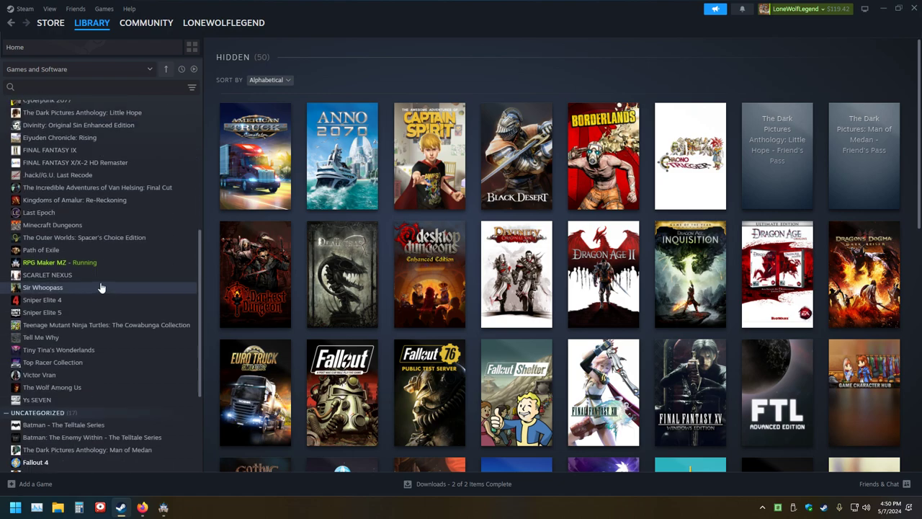
{"action": "scroll", "coordinate": [86, 292], "scroll_direction": "down", "scroll_amount": 4}
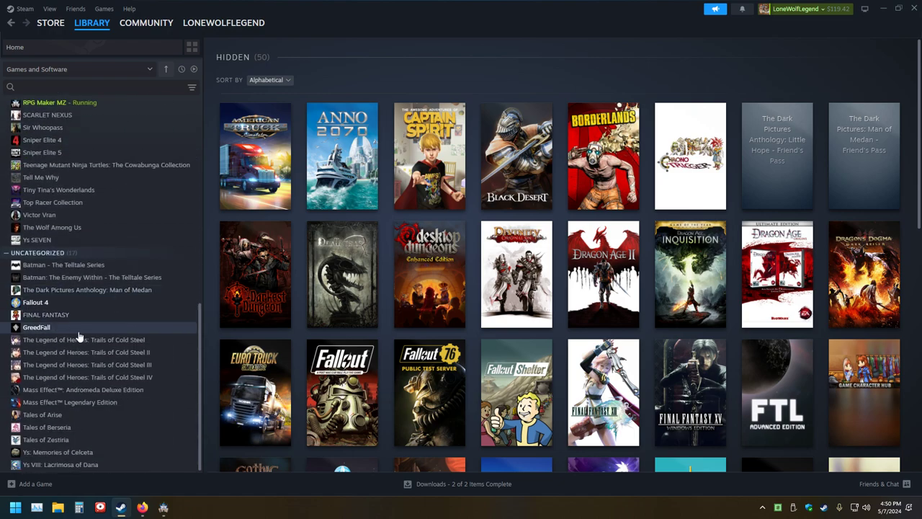
{"action": "scroll", "coordinate": [90, 338], "scroll_direction": "up", "scroll_amount": 8}
{"action": "scroll", "coordinate": [99, 334], "scroll_direction": "up", "scroll_amount": 3}
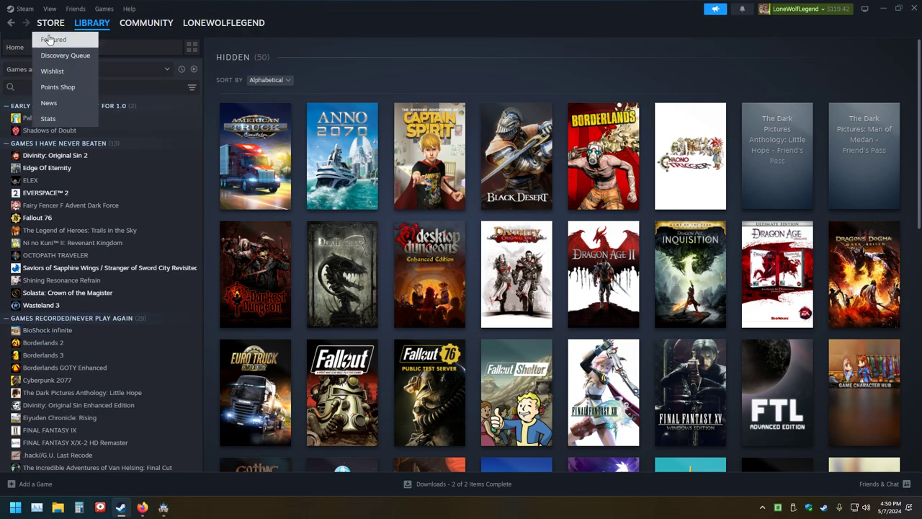
Return to the hidden games list and uninstall RPG Maker MV, confirming the removal
{"action": "left_click", "coordinate": [52, 14]}
{"action": "left_click", "coordinate": [67, 42]}
{"action": "scroll", "coordinate": [105, 224], "scroll_direction": "down", "scroll_amount": 5}
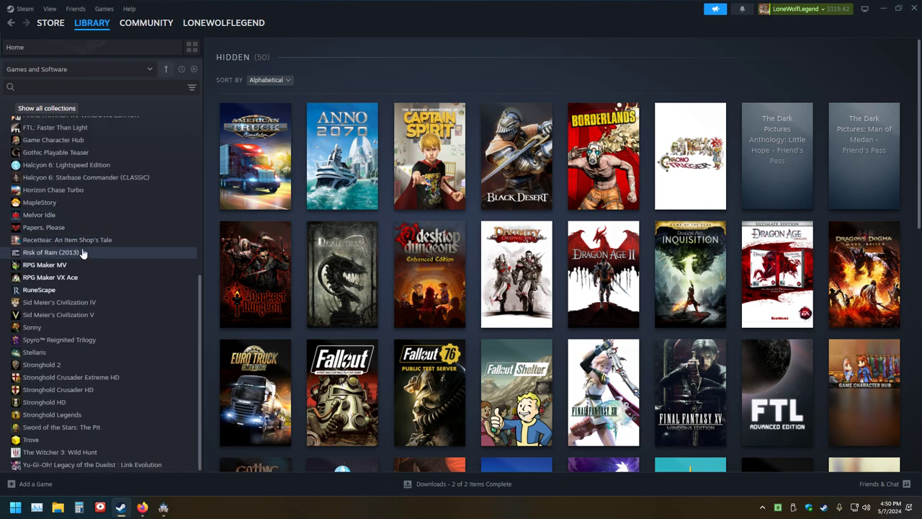
{"action": "right_click", "coordinate": [66, 265]}
{"action": "mouse_move", "coordinate": [90, 320]}
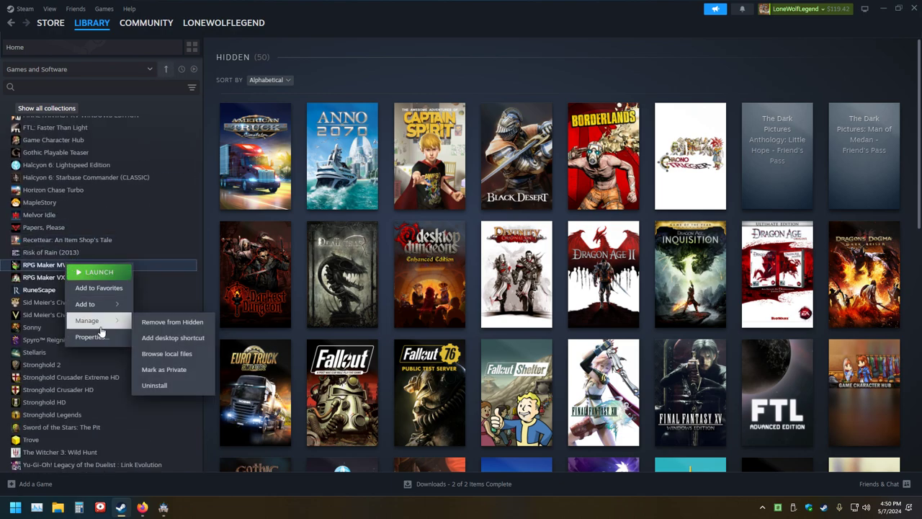
{"action": "left_click", "coordinate": [159, 384]}
{"action": "left_click", "coordinate": [509, 284]}
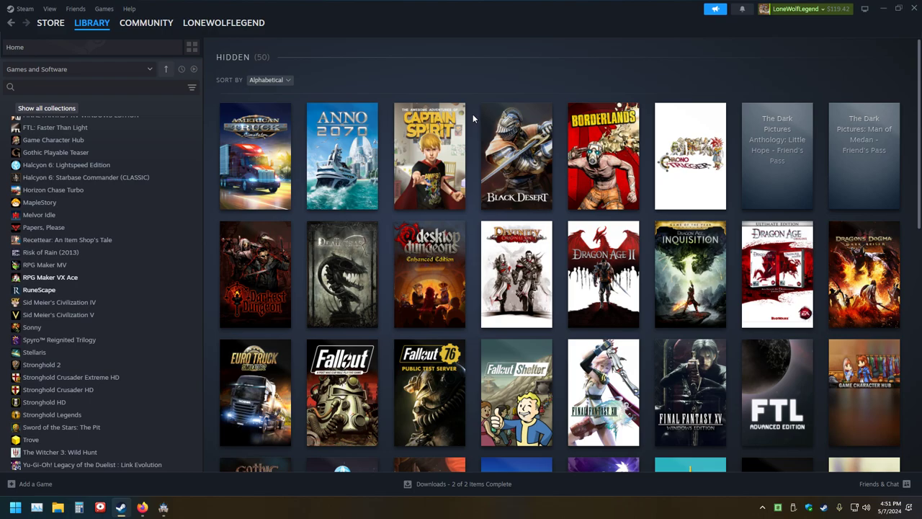
Look through the rest of the hidden games down to Yu-Gi-Oh! Legacy of the Duelist : Link Evolution
{"action": "scroll", "coordinate": [473, 115], "scroll_direction": "down", "scroll_amount": 5}
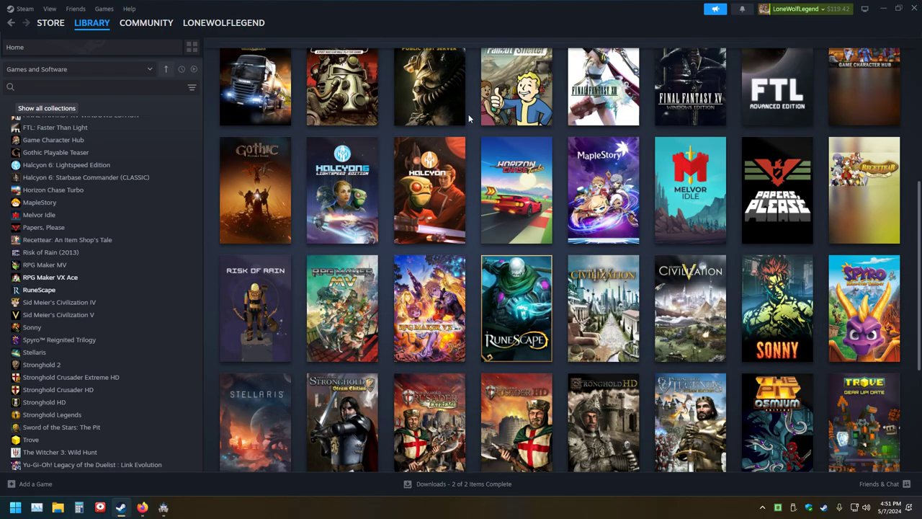
{"action": "scroll", "coordinate": [471, 117], "scroll_direction": "down", "scroll_amount": 4}
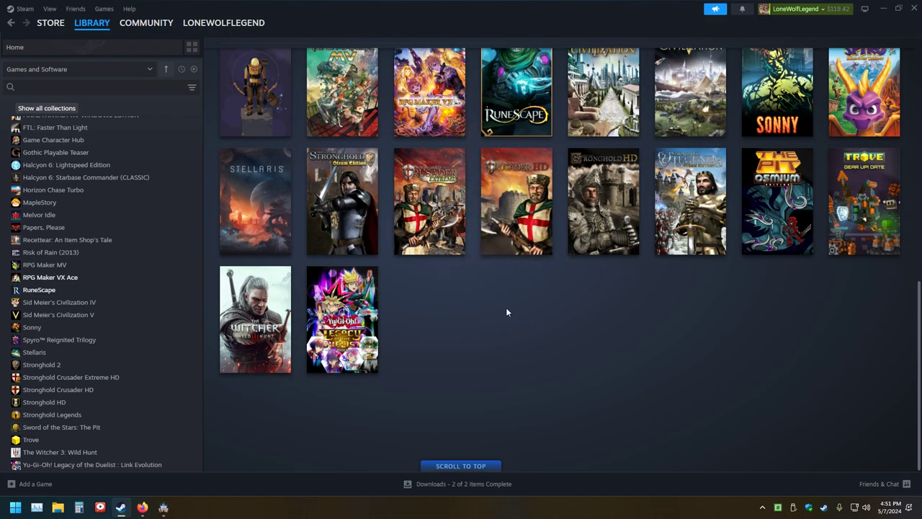
{"action": "mouse_move", "coordinate": [356, 320]}
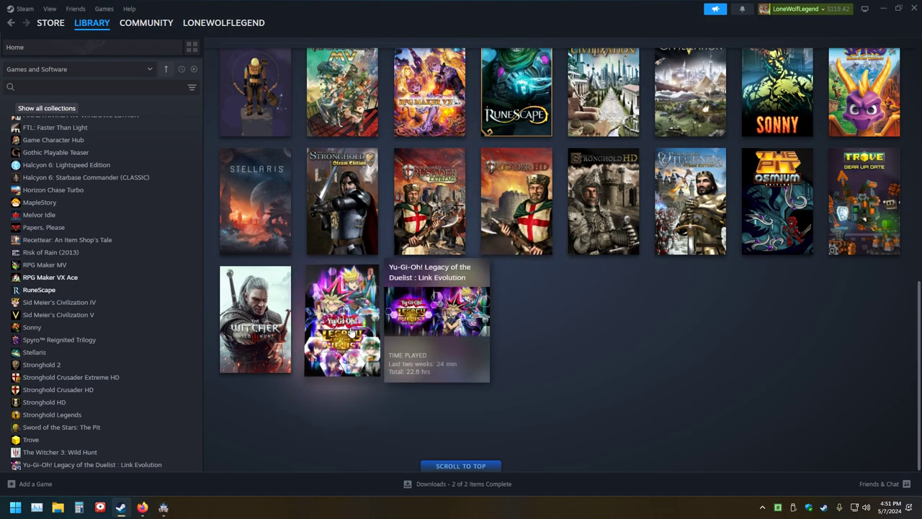
Close the Steam window and move the RPG Maker VX Ace desktop shortcut up into the gap below Fallout 4
{"action": "left_click", "coordinate": [915, 8]}
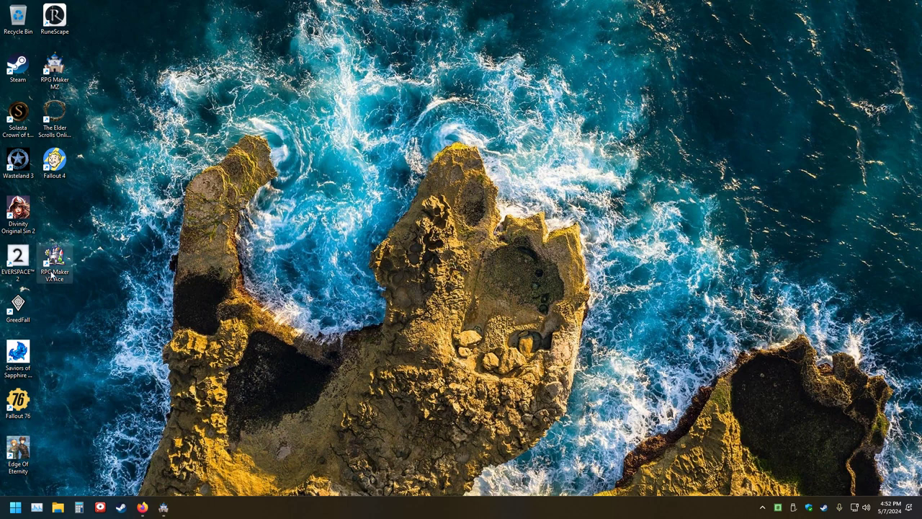
{"action": "left_click_drag", "start_coordinate": [56, 268], "coordinate": [54, 216]}
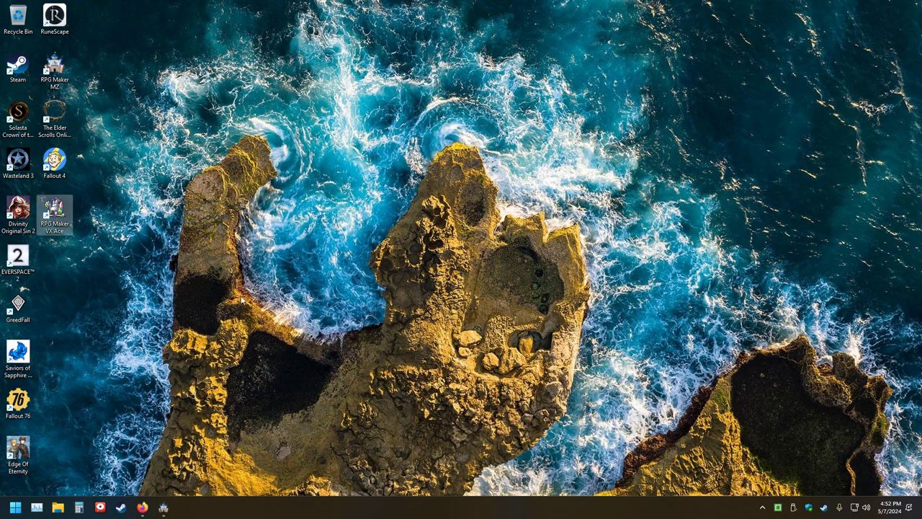
Switch to RPG Maker MZ, dismissing Steam's launch dialog, and open the project's database on the enemies
{"action": "double_click", "coordinate": [60, 69]}
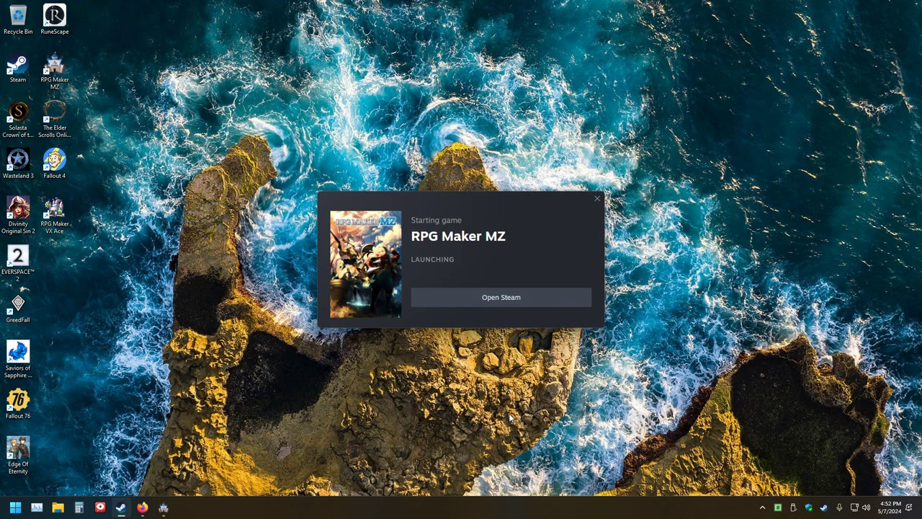
{"action": "left_click", "coordinate": [597, 198]}
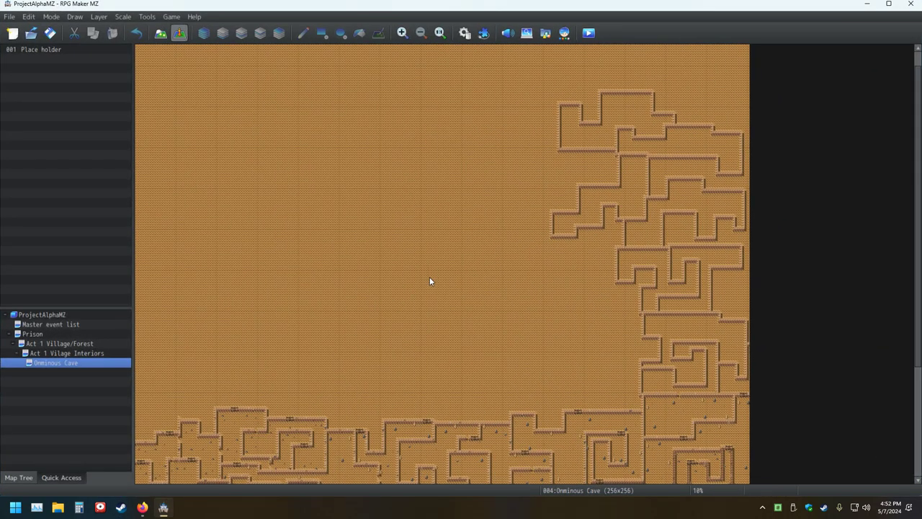
{"action": "left_click", "coordinate": [464, 33]}
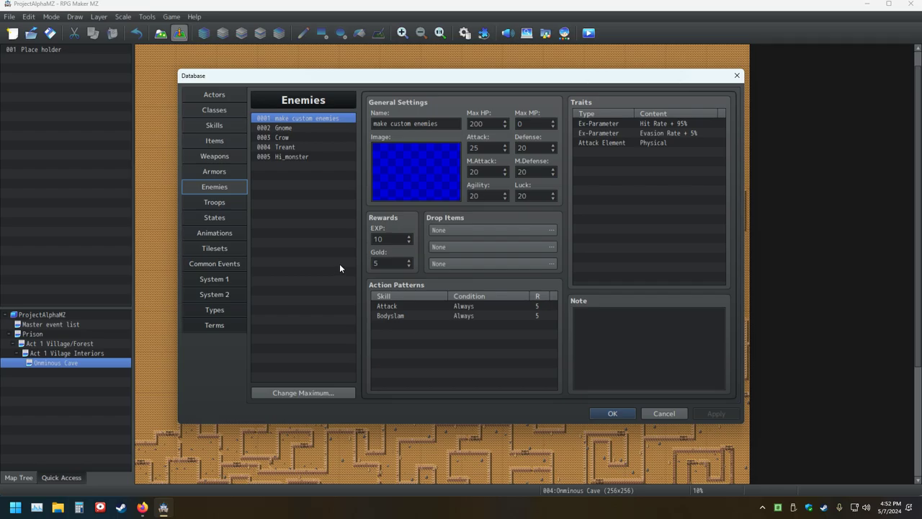
Close the database and RPG Maker MZ, and open the "rpg maker do not delete" folder on the USB321FD (E:) drive in File Explorer
{"action": "left_click", "coordinate": [737, 76]}
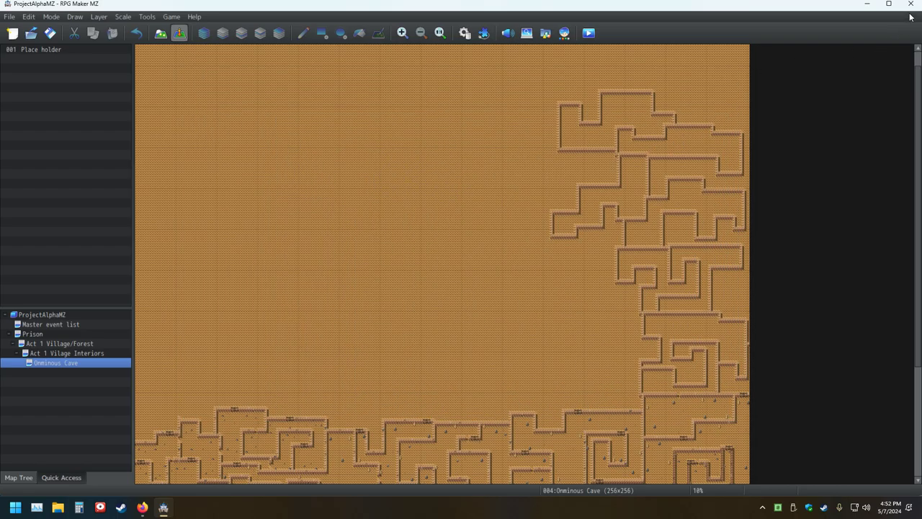
{"action": "left_click", "coordinate": [906, 4]}
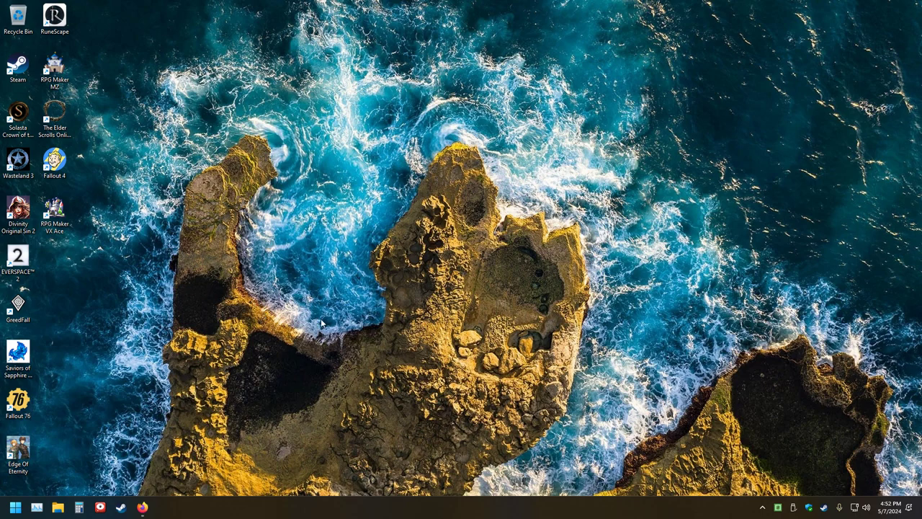
{"action": "left_click", "coordinate": [57, 507]}
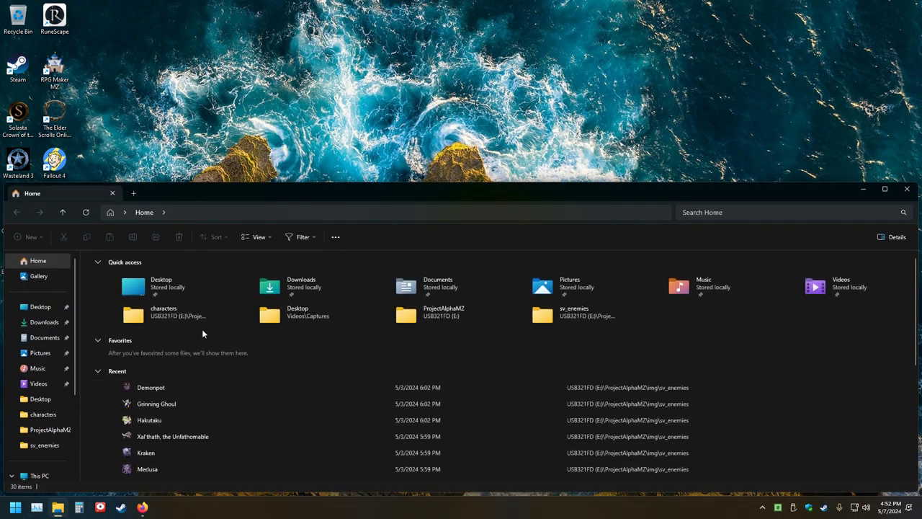
{"action": "left_click", "coordinate": [54, 384]}
{"action": "scroll", "coordinate": [37, 414], "scroll_direction": "down", "scroll_amount": 3}
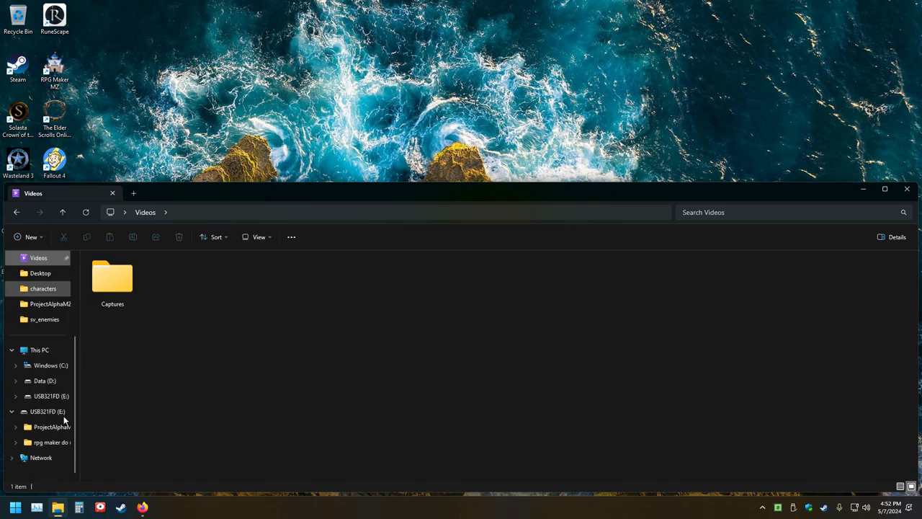
{"action": "left_click", "coordinate": [44, 396]}
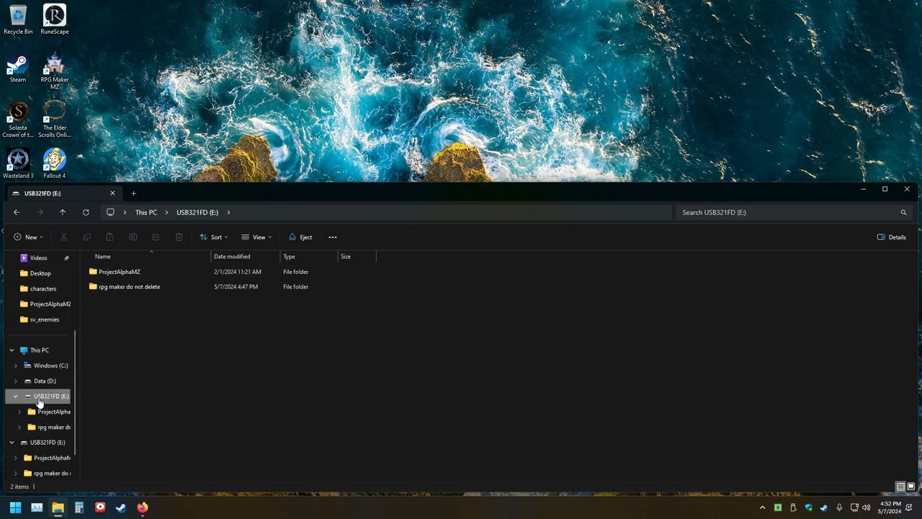
{"action": "double_click", "coordinate": [115, 286]}
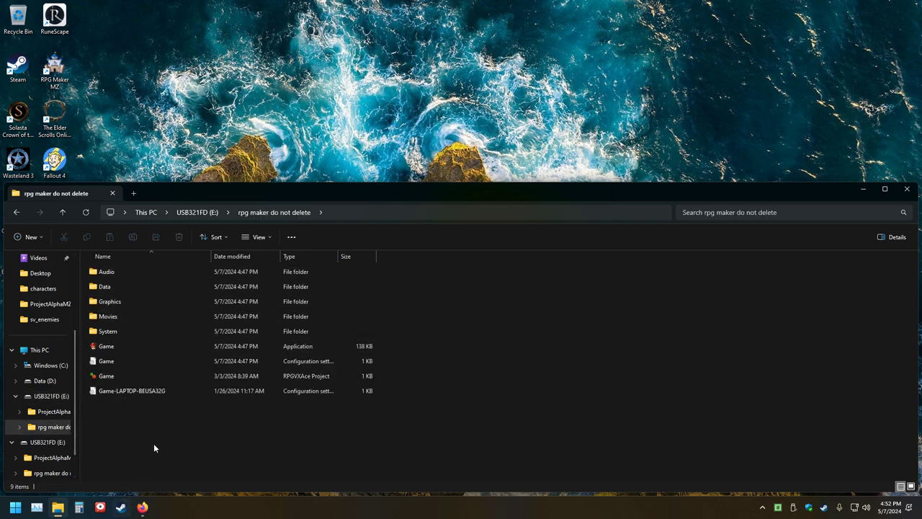
Open the folder's RPGVXAce project, view the Dragonpeak House 3 map, and close RPG Maker VX Ace
{"action": "double_click", "coordinate": [105, 377]}
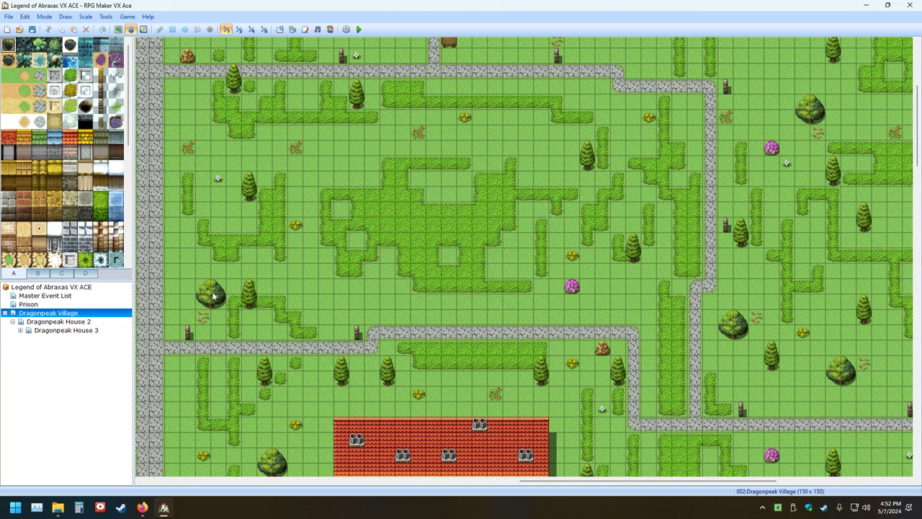
{"action": "left_click", "coordinate": [21, 334]}
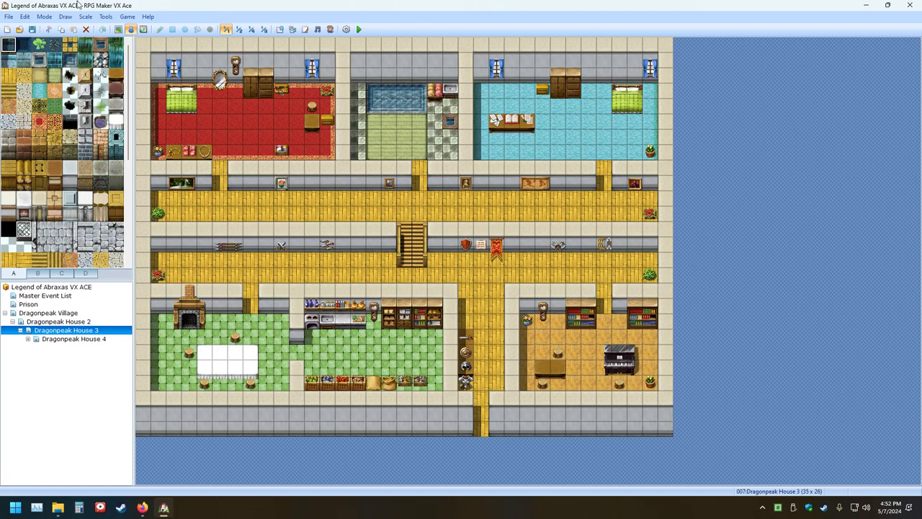
{"action": "left_click", "coordinate": [915, 7]}
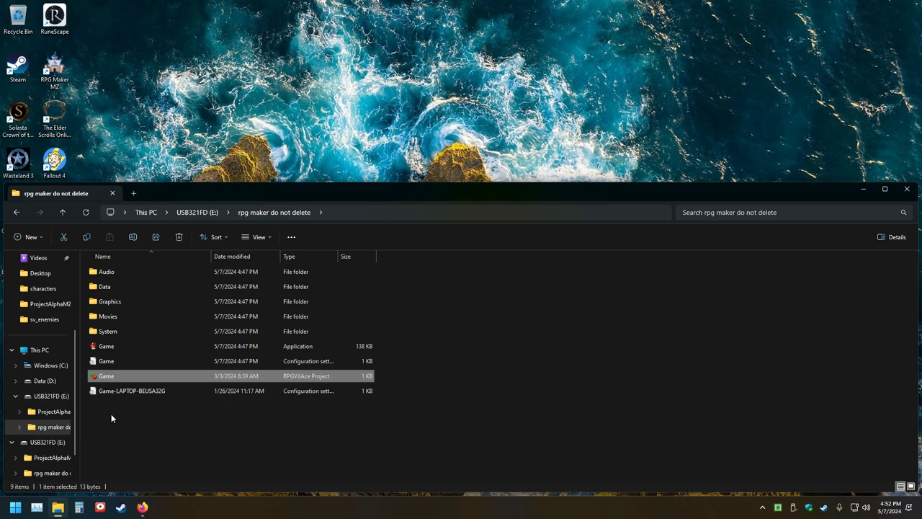
Look through the VX Ace project's Graphics folder, checking Characters, Battlers and Battlebacks1, and close the File Explorer window
{"action": "left_click", "coordinate": [117, 393]}
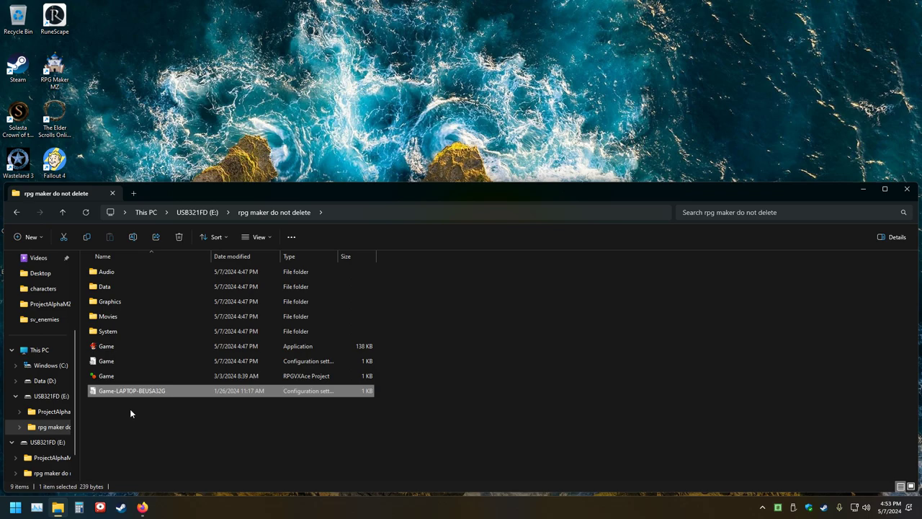
{"action": "double_click", "coordinate": [102, 302]}
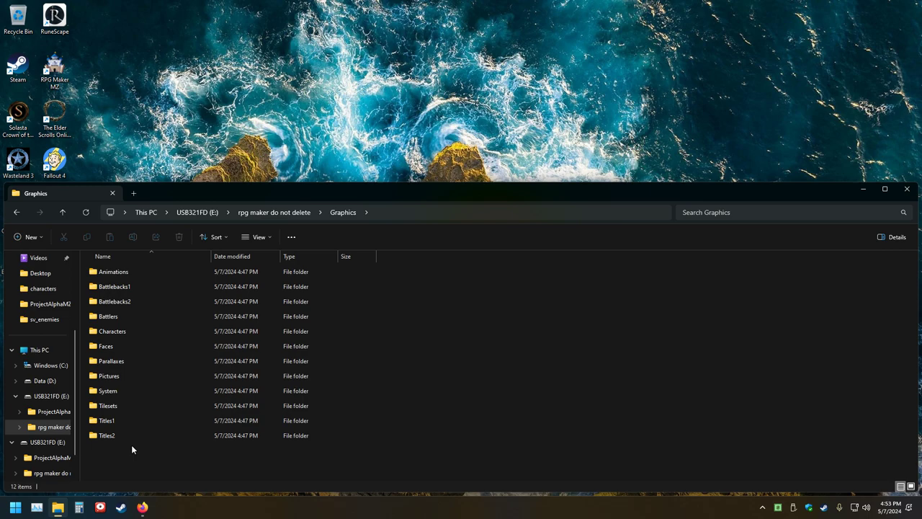
{"action": "left_click", "coordinate": [98, 334]}
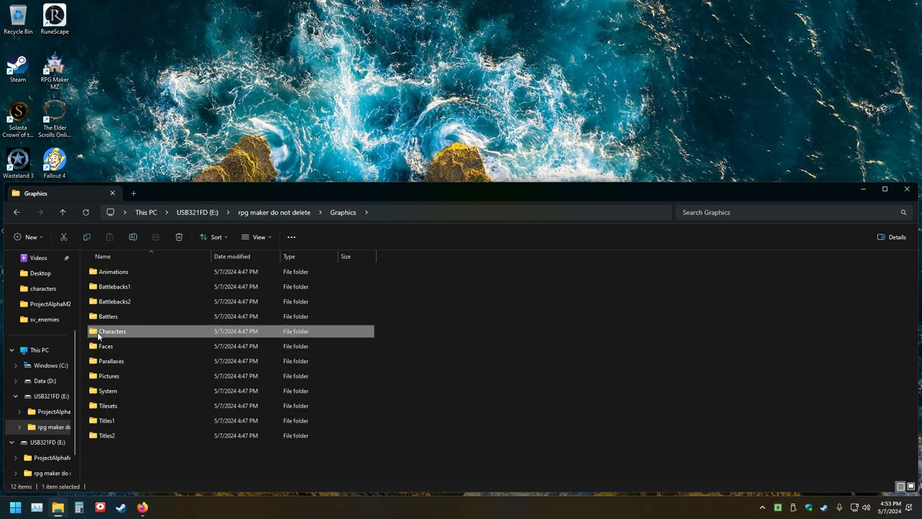
{"action": "double_click", "coordinate": [98, 335]}
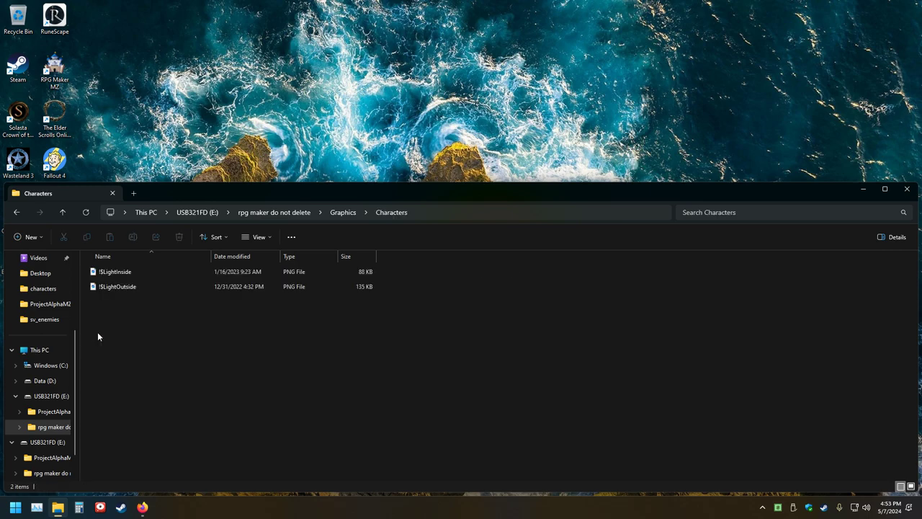
{"action": "left_click", "coordinate": [62, 212]}
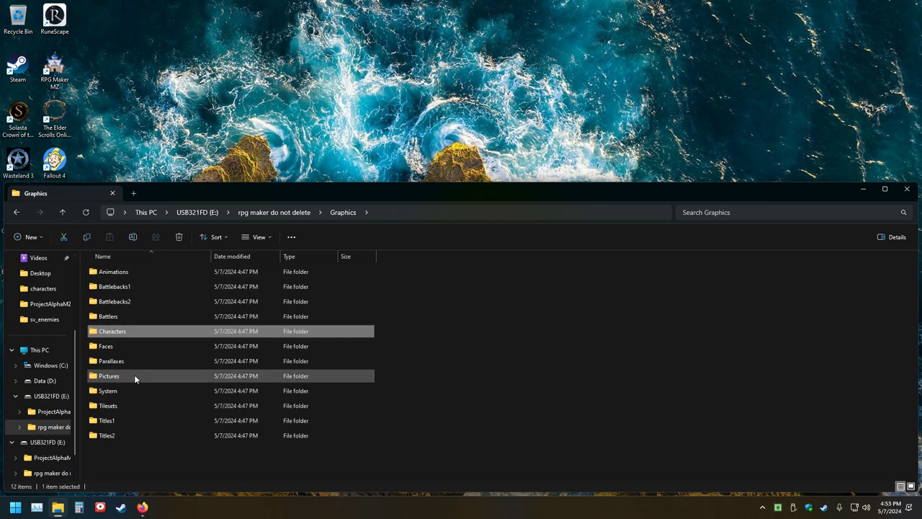
{"action": "left_click", "coordinate": [94, 317]}
{"action": "double_click", "coordinate": [95, 316]}
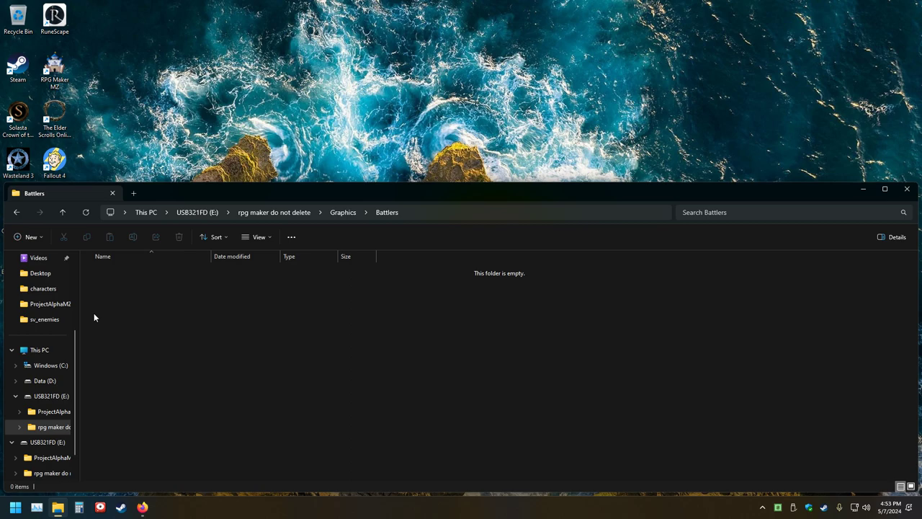
{"action": "left_click", "coordinate": [63, 212]}
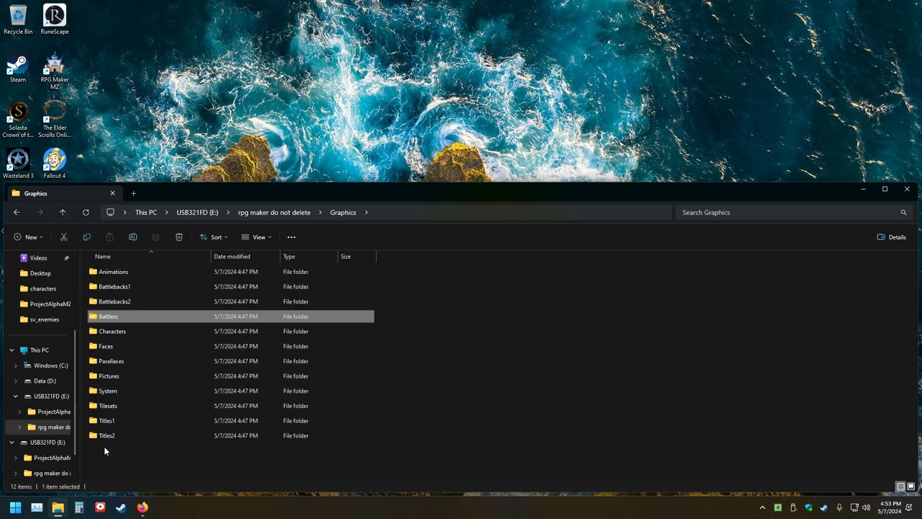
{"action": "left_click", "coordinate": [94, 288]}
{"action": "double_click", "coordinate": [94, 288]}
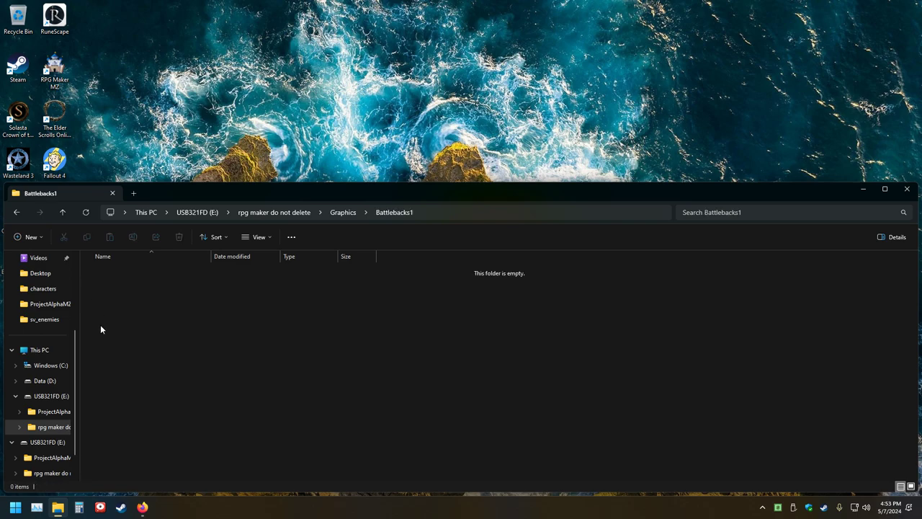
{"action": "left_click", "coordinate": [62, 213]}
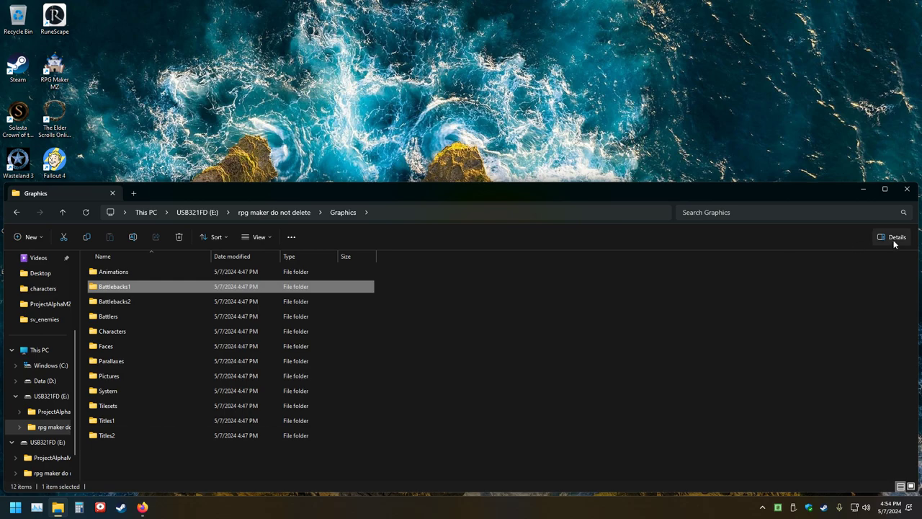
{"action": "left_click", "coordinate": [907, 189]}
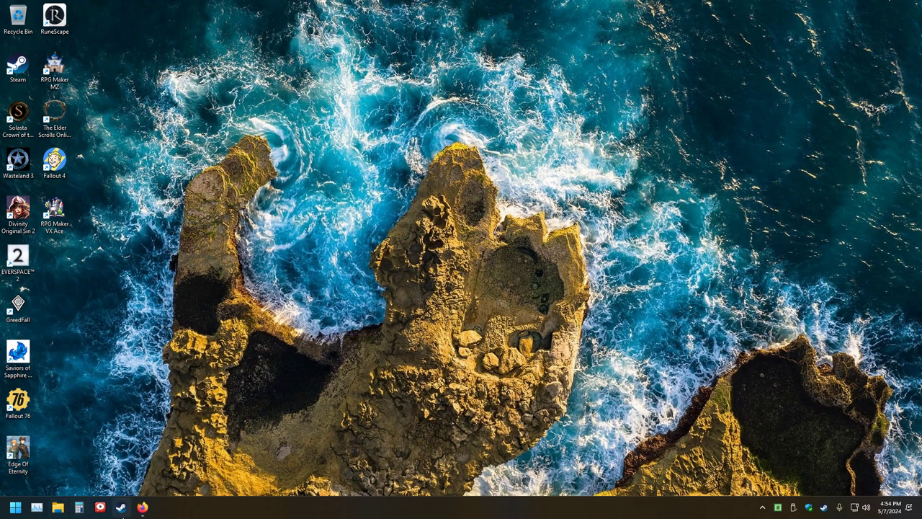
Switch to Steam and browse the local files of RPG Maker VX Ace from the hidden games
{"action": "left_click", "coordinate": [120, 507]}
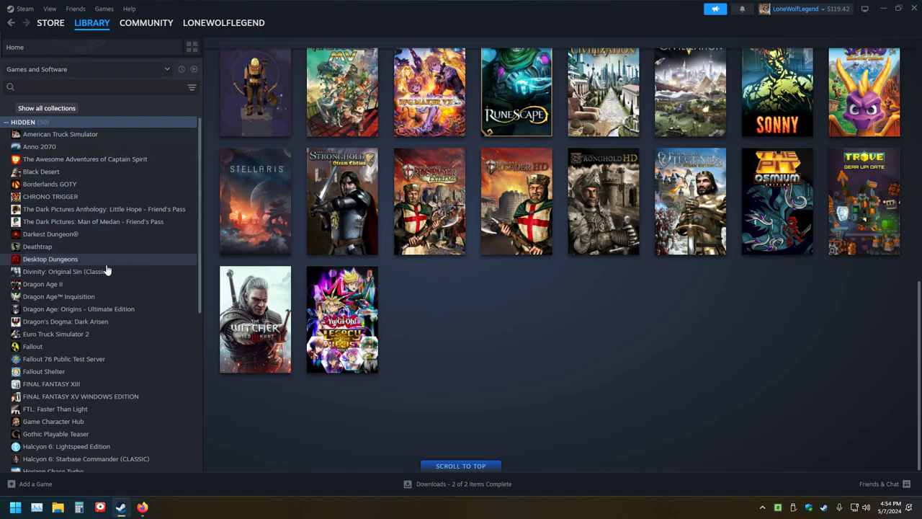
{"action": "scroll", "coordinate": [104, 310], "scroll_direction": "down", "scroll_amount": 4}
{"action": "left_click", "coordinate": [73, 281]}
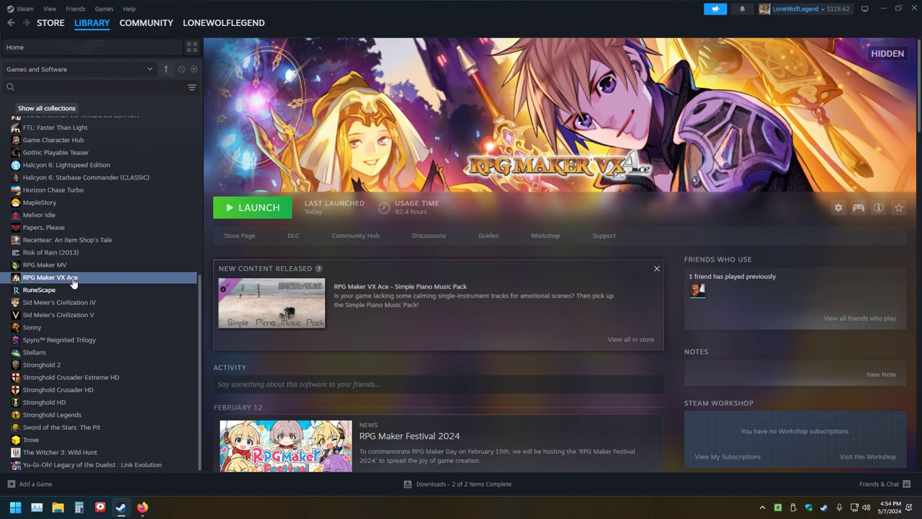
{"action": "right_click", "coordinate": [74, 281]}
{"action": "mouse_move", "coordinate": [101, 353]}
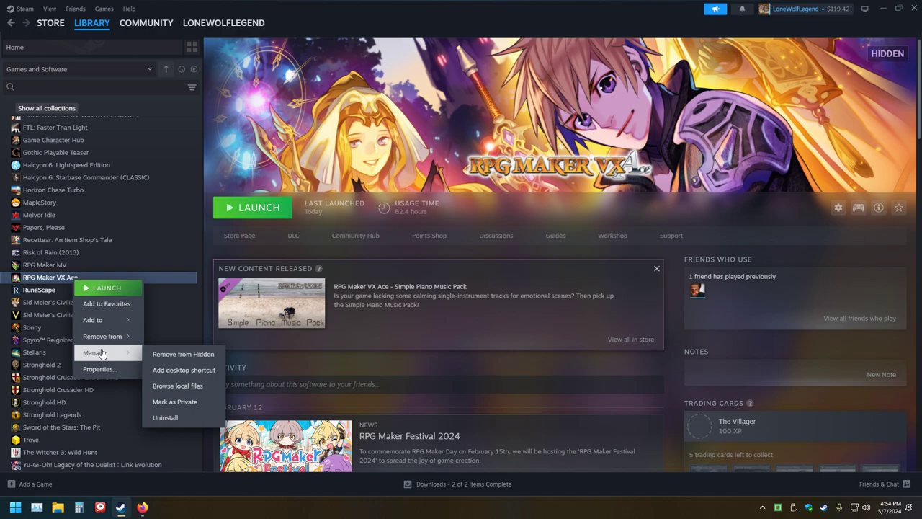
{"action": "left_click", "coordinate": [180, 386]}
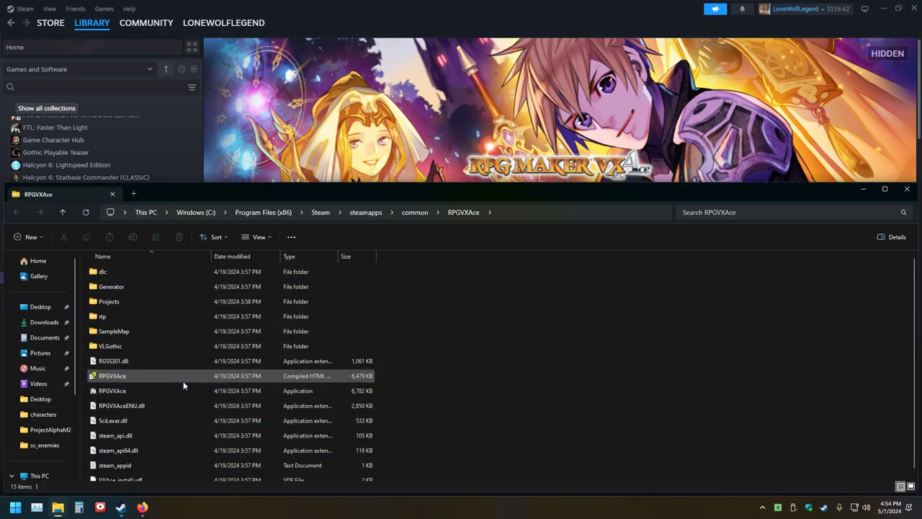
Open the Battlers folder inside the RPGVXAce installation's rtp Graphics folder
{"action": "left_click", "coordinate": [98, 317]}
{"action": "double_click", "coordinate": [98, 317]}
{"action": "double_click", "coordinate": [96, 301]}
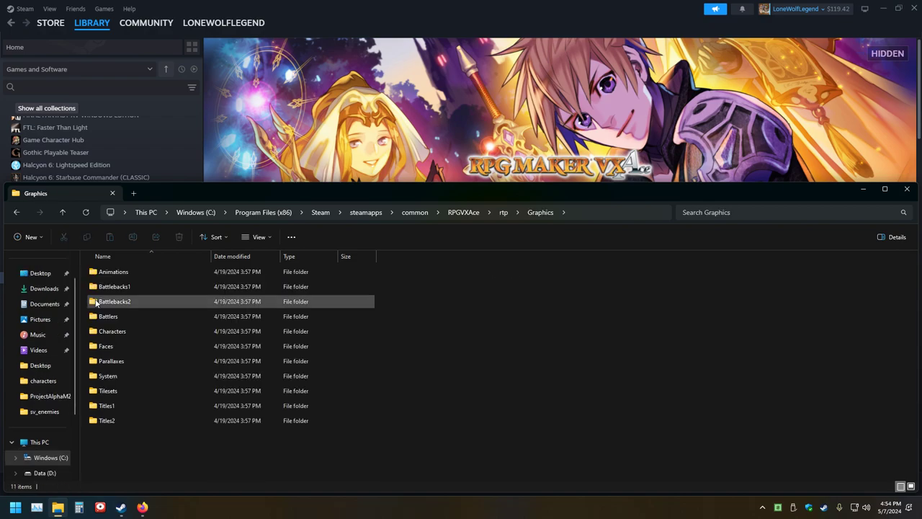
{"action": "double_click", "coordinate": [97, 316]}
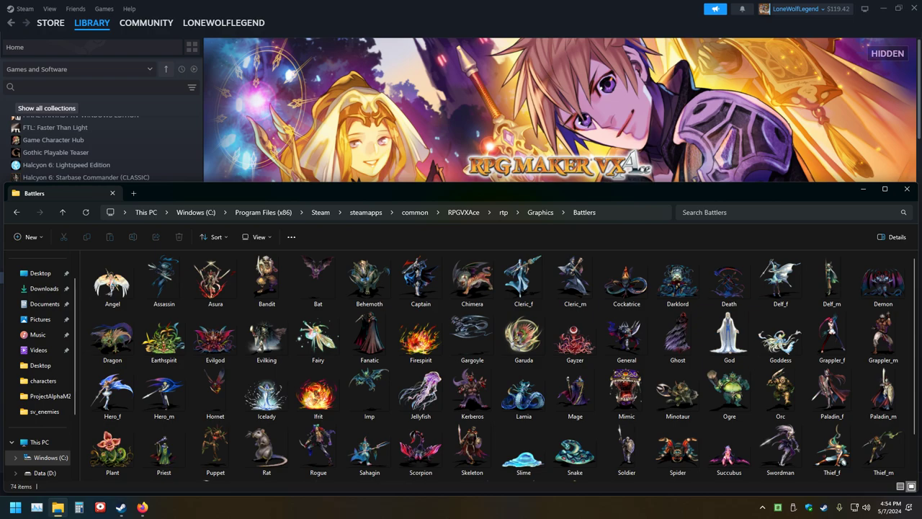
Open ProjectAlphaMZ's img\sv_enemies folder from the USB321FD (E:) drive in a separate window and tile it beside the Battlers window
{"action": "left_click", "coordinate": [133, 193]}
{"action": "left_click_drag", "start_coordinate": [177, 192], "coordinate": [468, 65]}
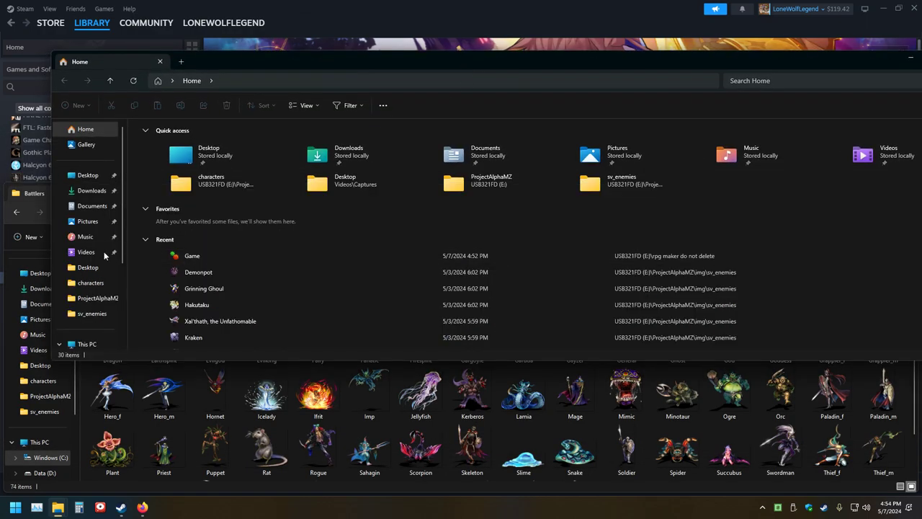
{"action": "scroll", "coordinate": [86, 275], "scroll_direction": "down", "scroll_amount": 3}
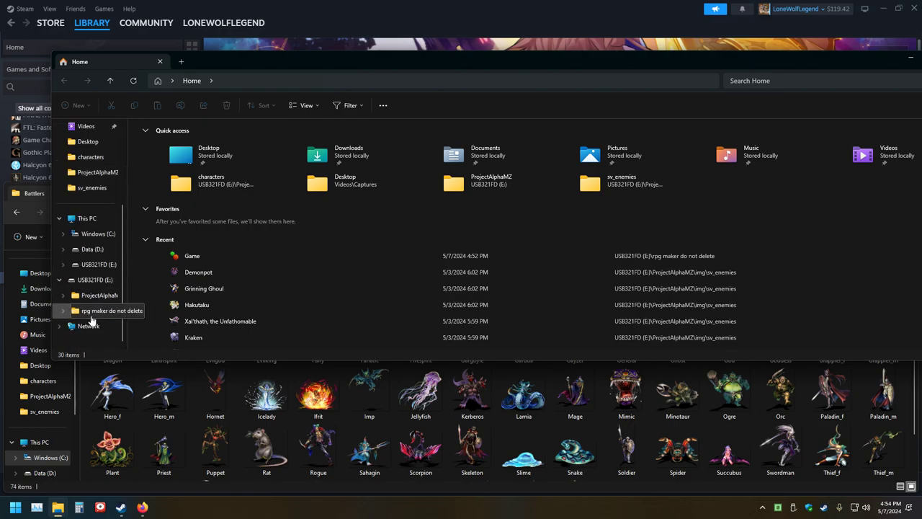
{"action": "left_click", "coordinate": [89, 268]}
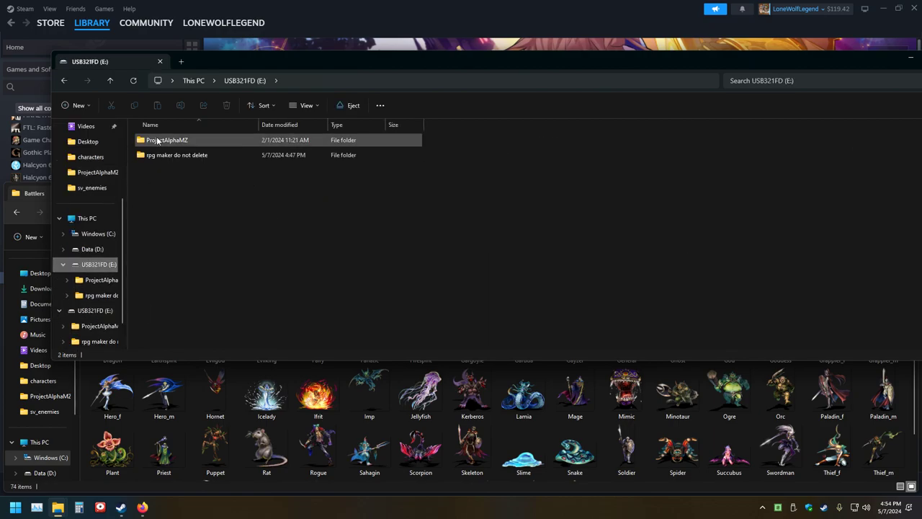
{"action": "double_click", "coordinate": [159, 140]}
{"action": "double_click", "coordinate": [142, 230]}
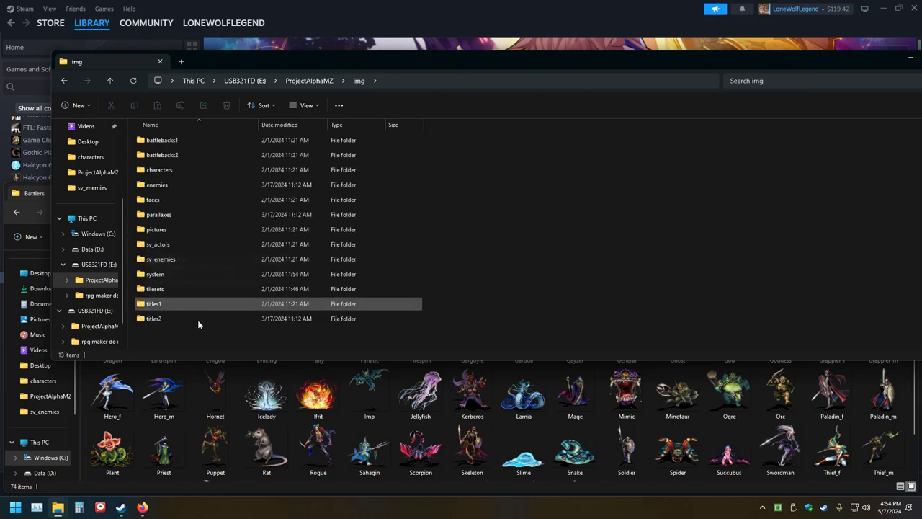
{"action": "double_click", "coordinate": [148, 261]}
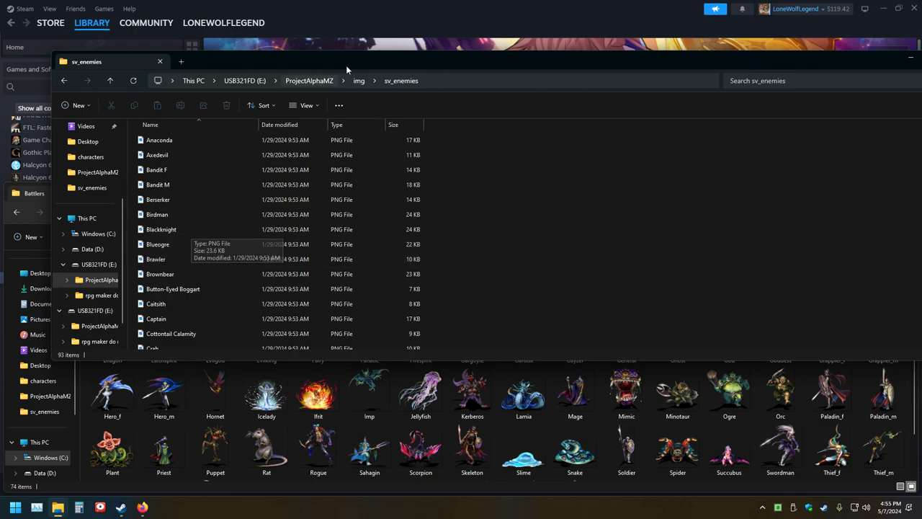
{"action": "left_click_drag", "start_coordinate": [370, 63], "coordinate": [371, 26]}
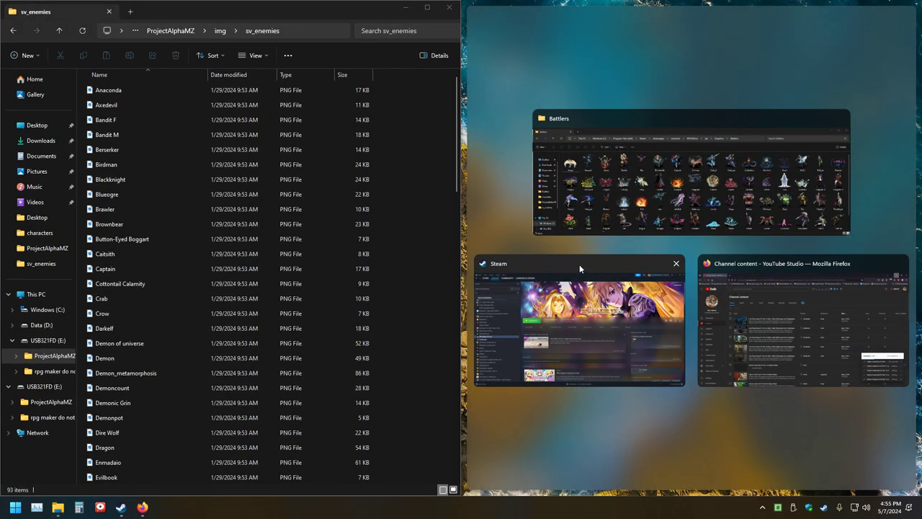
{"action": "left_click", "coordinate": [617, 142]}
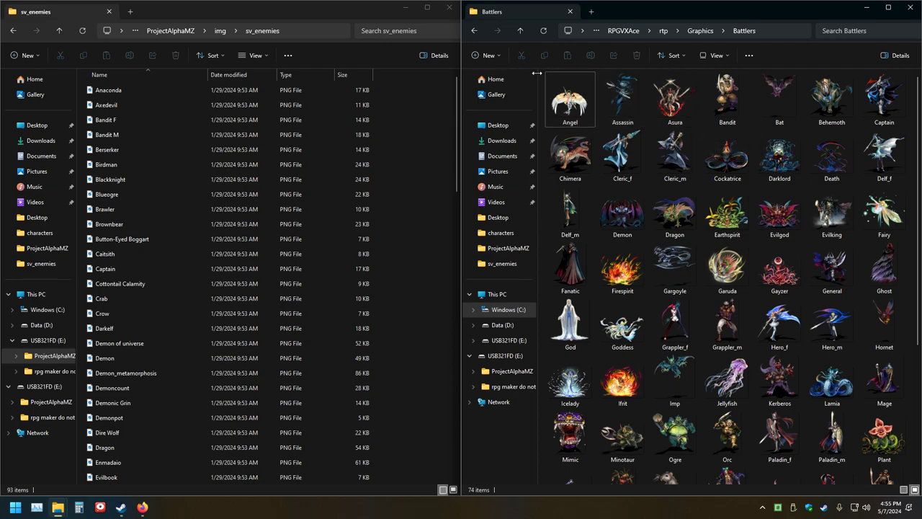
Copy the Angel, Assassin and Asura images from Battlers into the sv_enemies folder and refresh its file list
{"action": "left_click_drag", "start_coordinate": [542, 73], "coordinate": [688, 108]}
{"action": "left_click_drag", "start_coordinate": [584, 101], "coordinate": [180, 144]}
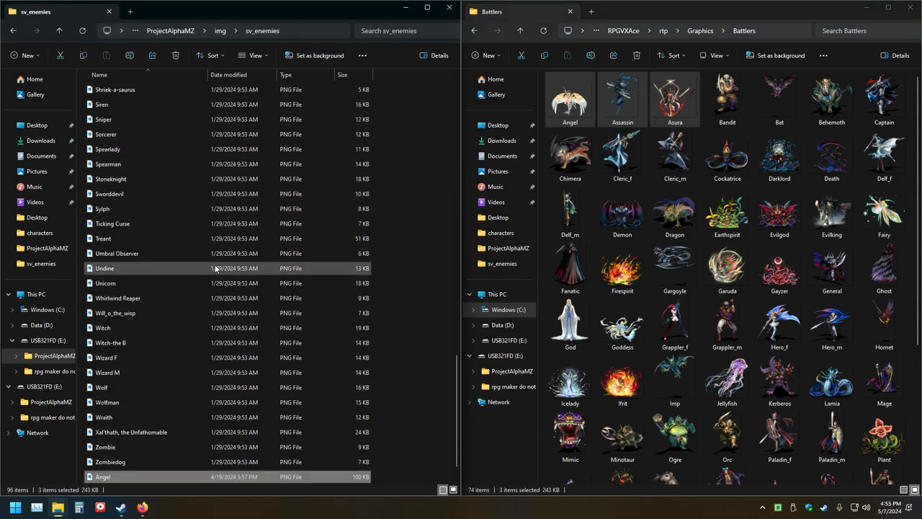
{"action": "scroll", "coordinate": [209, 326], "scroll_direction": "down", "scroll_amount": 1}
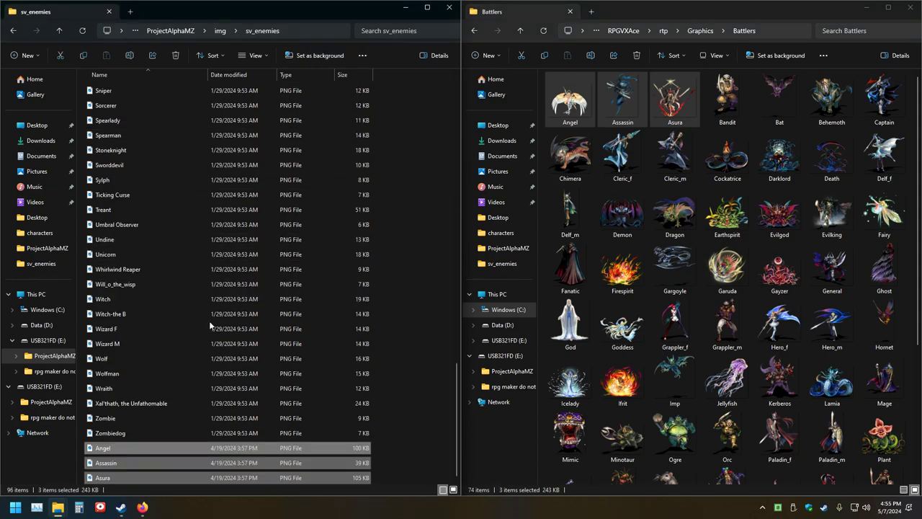
{"action": "left_click", "coordinate": [82, 30]}
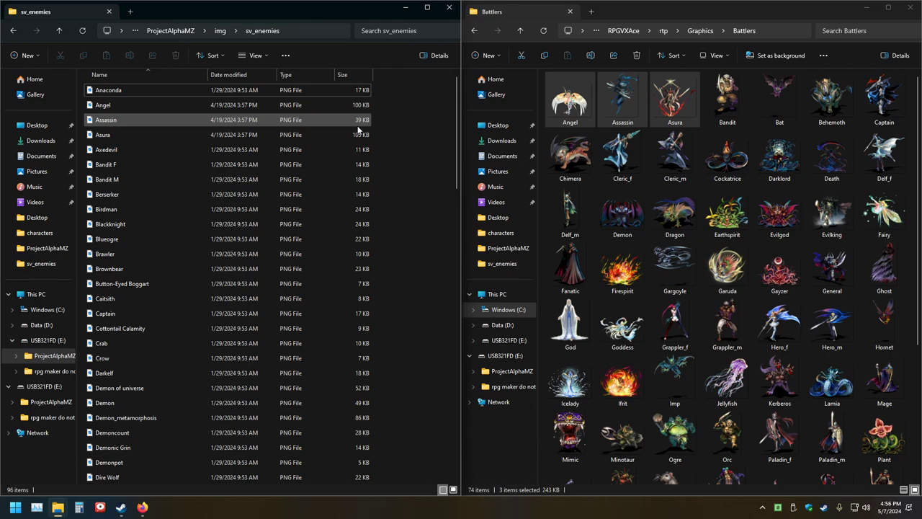
Look through the file lists in sv_enemies and Battlers to compare the enemy image names, including Bandit
{"action": "scroll", "coordinate": [350, 242], "scroll_direction": "down", "scroll_amount": 20}
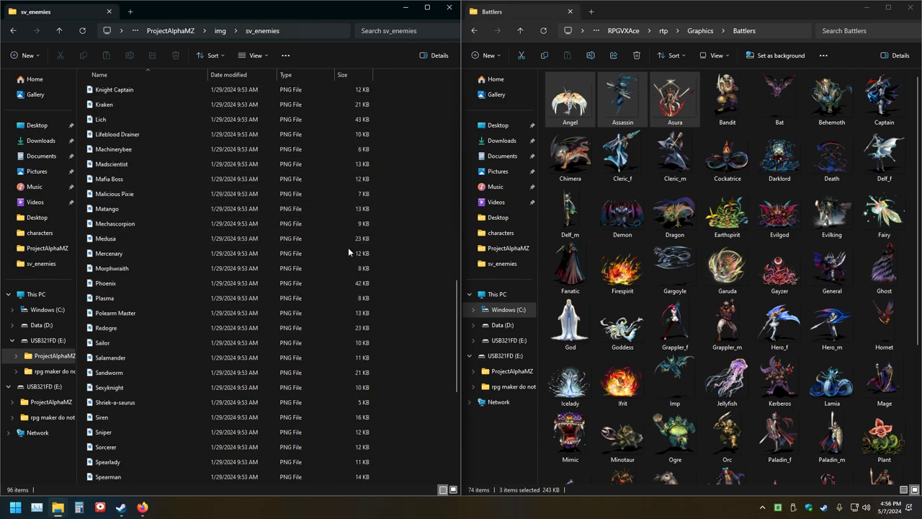
{"action": "scroll", "coordinate": [347, 251], "scroll_direction": "up", "scroll_amount": 20}
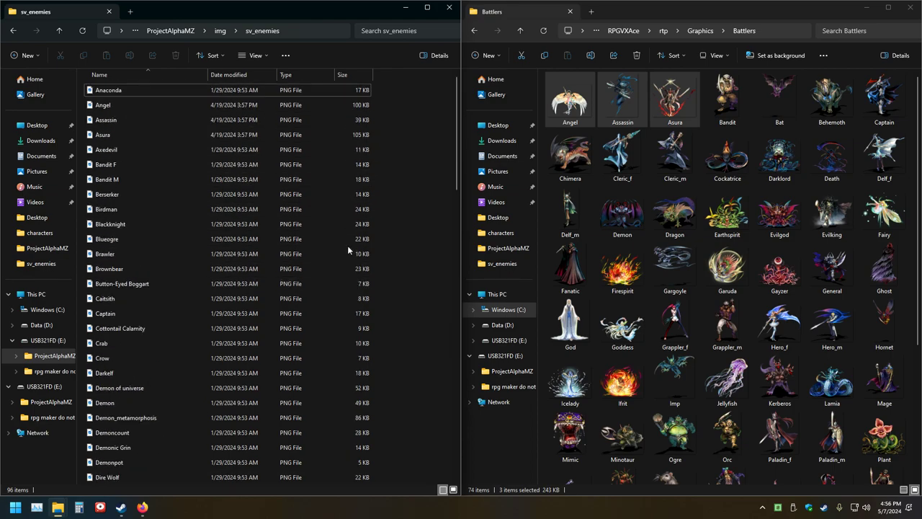
{"action": "scroll", "coordinate": [347, 245], "scroll_direction": "down", "scroll_amount": 6}
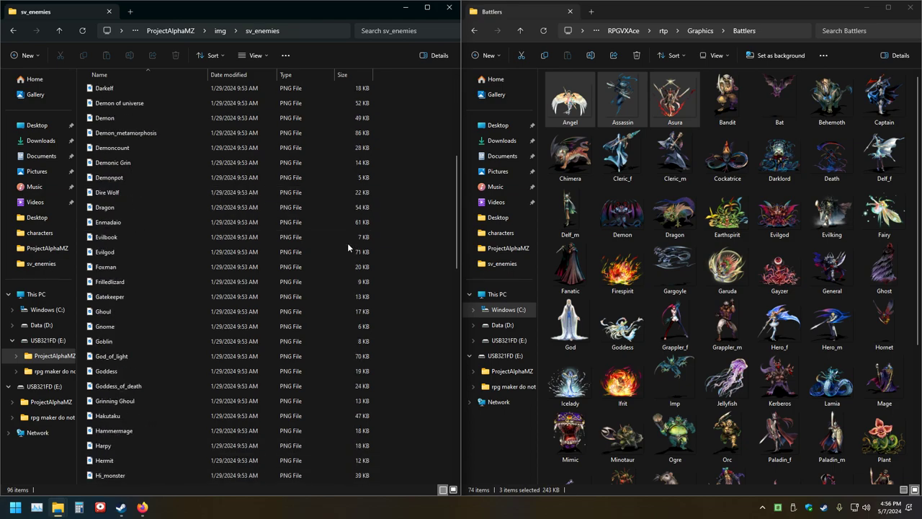
{"action": "scroll", "coordinate": [347, 245], "scroll_direction": "up", "scroll_amount": 6}
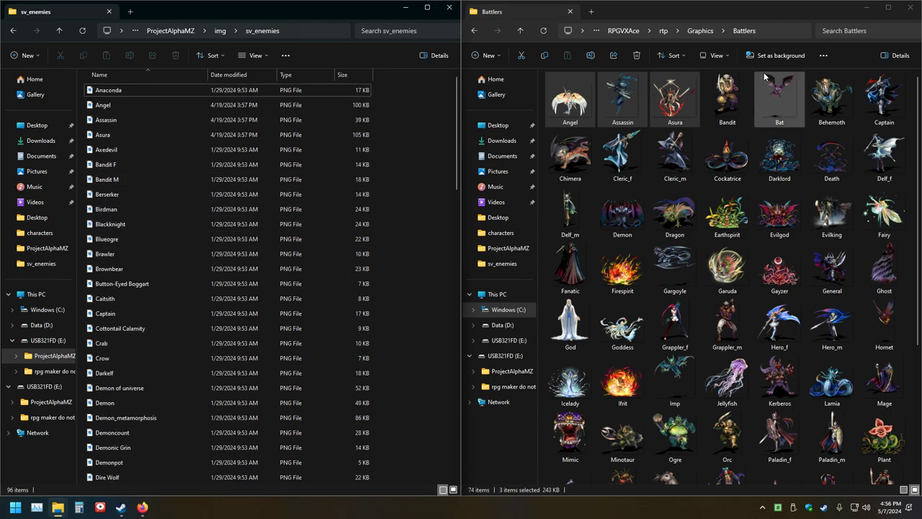
{"action": "left_click", "coordinate": [727, 103]}
{"action": "scroll", "coordinate": [788, 220], "scroll_direction": "down", "scroll_amount": 3}
{"action": "scroll", "coordinate": [180, 271], "scroll_direction": "down", "scroll_amount": 20}
{"action": "scroll", "coordinate": [176, 263], "scroll_direction": "up", "scroll_amount": 10}
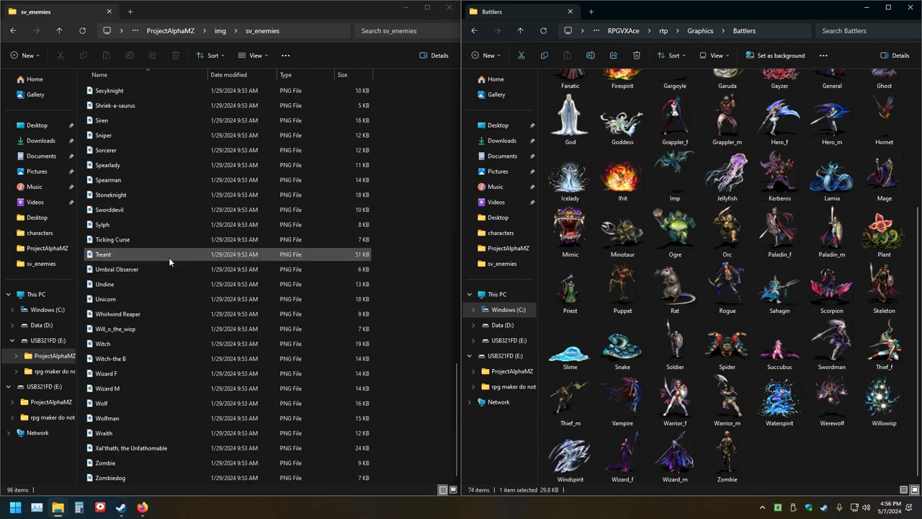
{"action": "scroll", "coordinate": [171, 253], "scroll_direction": "down", "scroll_amount": 7}
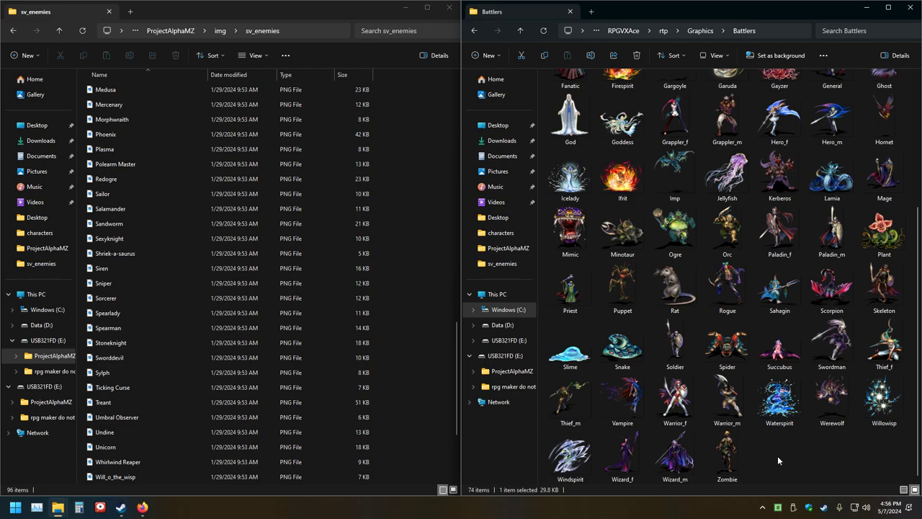
{"action": "scroll", "coordinate": [777, 455], "scroll_direction": "up", "scroll_amount": 4}
Rename the Bandit image in Battlers to Pirate and copy it into the sv_enemies folder
{"action": "right_click", "coordinate": [733, 106]}
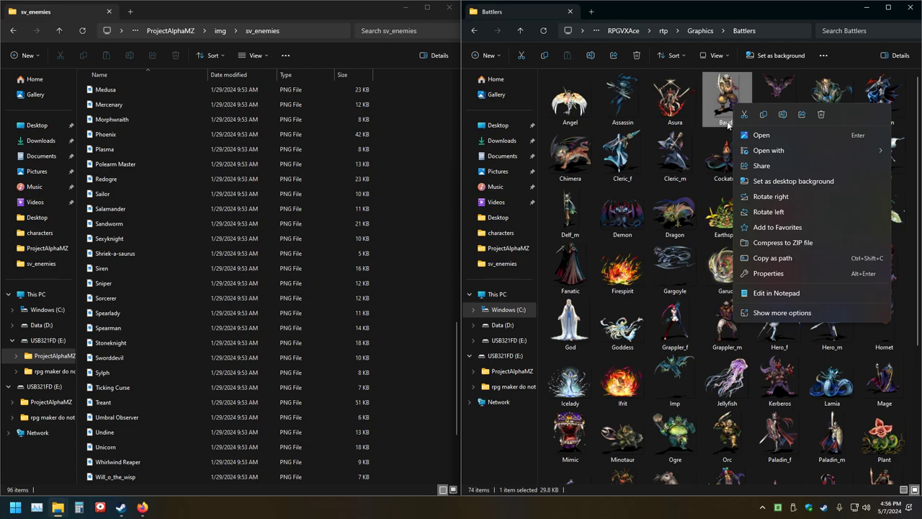
{"action": "left_click", "coordinate": [728, 125]}
{"action": "left_click", "coordinate": [727, 124]}
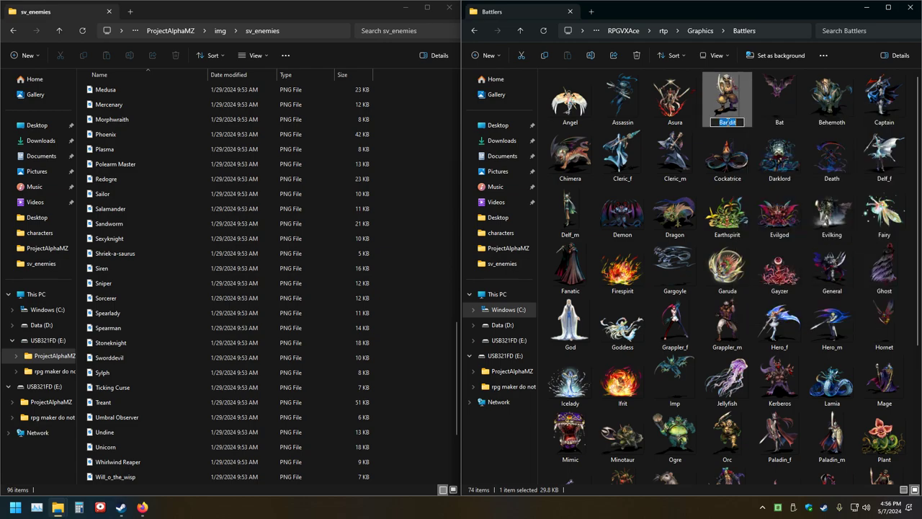
{"action": "type", "text": "Pirate"}
{"action": "key", "text": "Tab"}
{"action": "left_click_drag", "start_coordinate": [728, 124], "coordinate": [188, 208]}
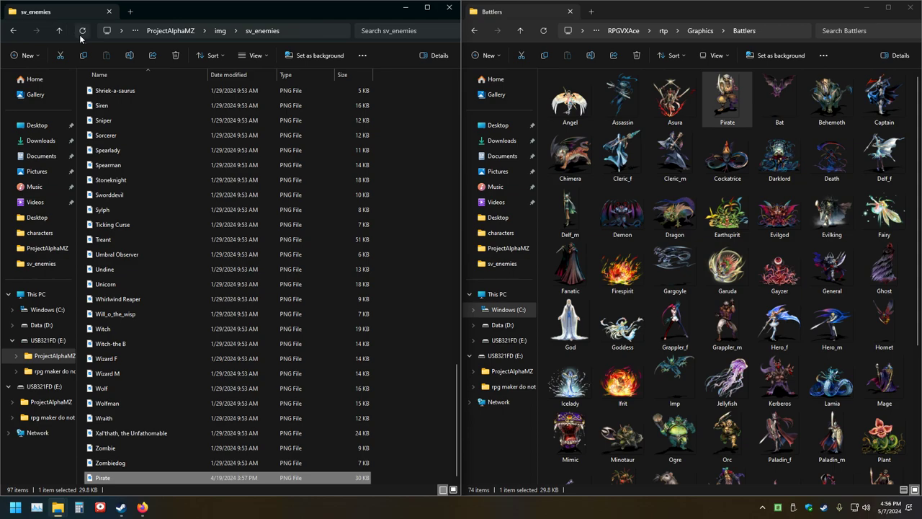
Copy the Bat and Behemoth images from Battlers into sv_enemies and refresh its file list
{"action": "scroll", "coordinate": [120, 148], "scroll_direction": "up", "scroll_amount": 12}
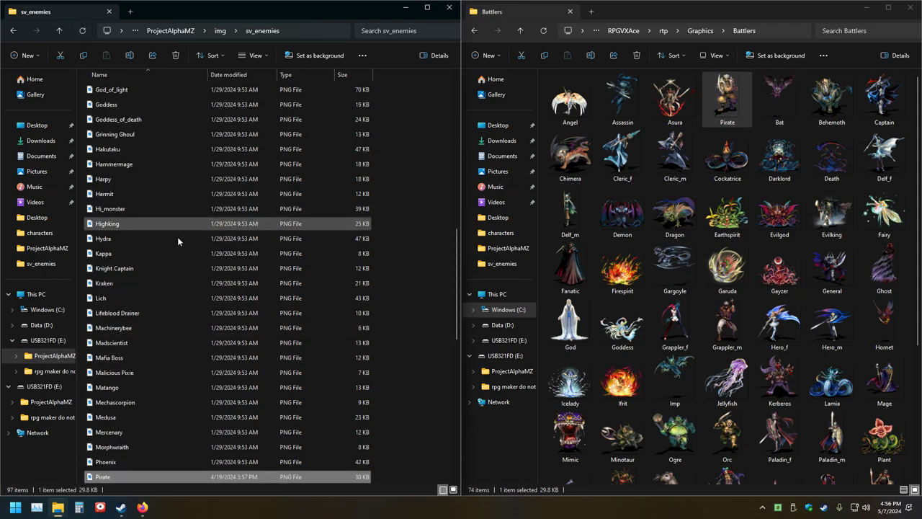
{"action": "scroll", "coordinate": [193, 256], "scroll_direction": "up", "scroll_amount": 7}
{"action": "scroll", "coordinate": [193, 251], "scroll_direction": "up", "scroll_amount": 6}
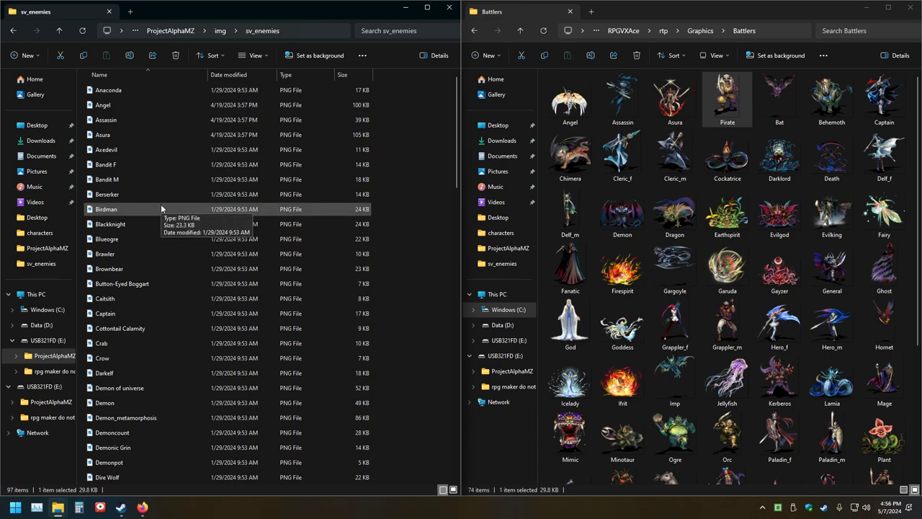
{"action": "left_click_drag", "start_coordinate": [779, 115], "coordinate": [231, 256]}
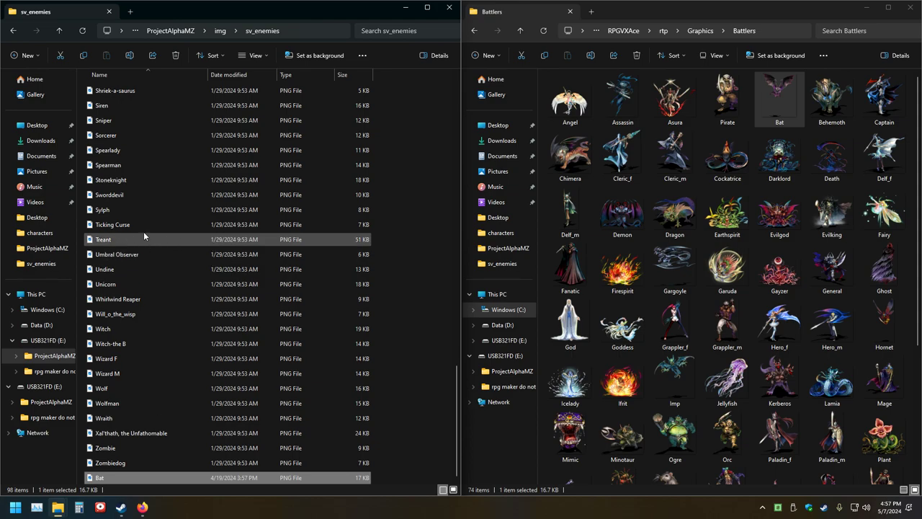
{"action": "scroll", "coordinate": [171, 213], "scroll_direction": "up", "scroll_amount": 10}
{"action": "scroll", "coordinate": [171, 213], "scroll_direction": "up", "scroll_amount": 15}
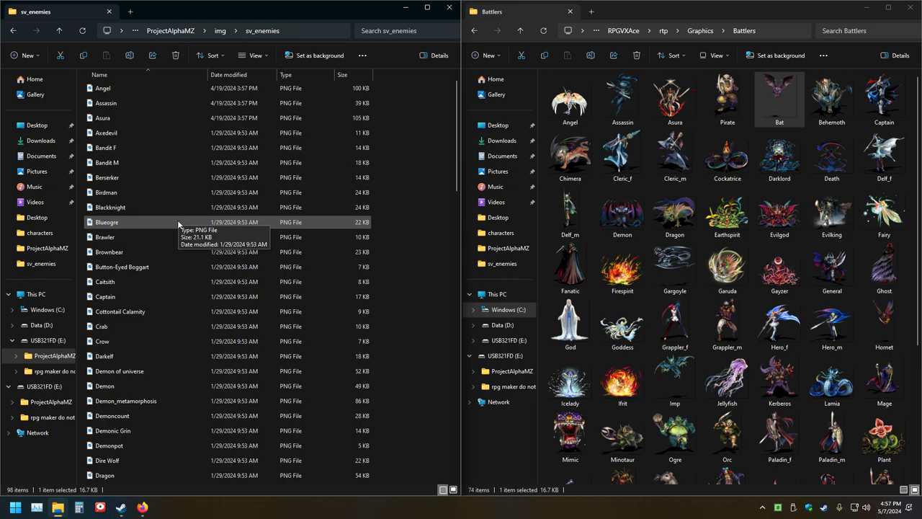
{"action": "left_click_drag", "start_coordinate": [830, 97], "coordinate": [230, 216]}
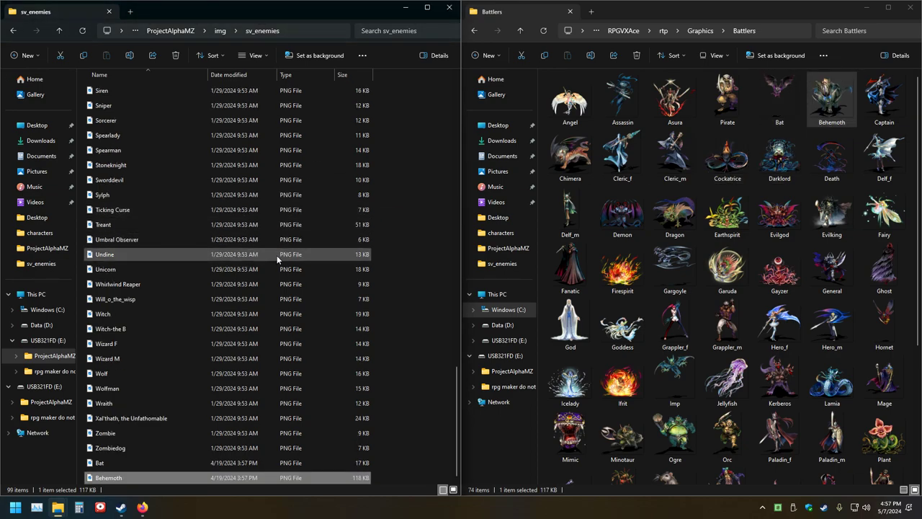
{"action": "scroll", "coordinate": [208, 271], "scroll_direction": "up", "scroll_amount": 10}
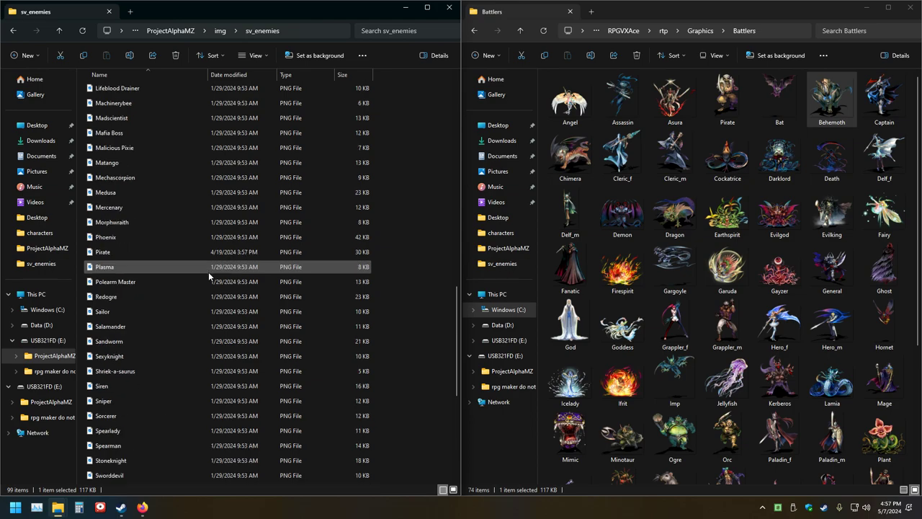
{"action": "left_click", "coordinate": [82, 31]}
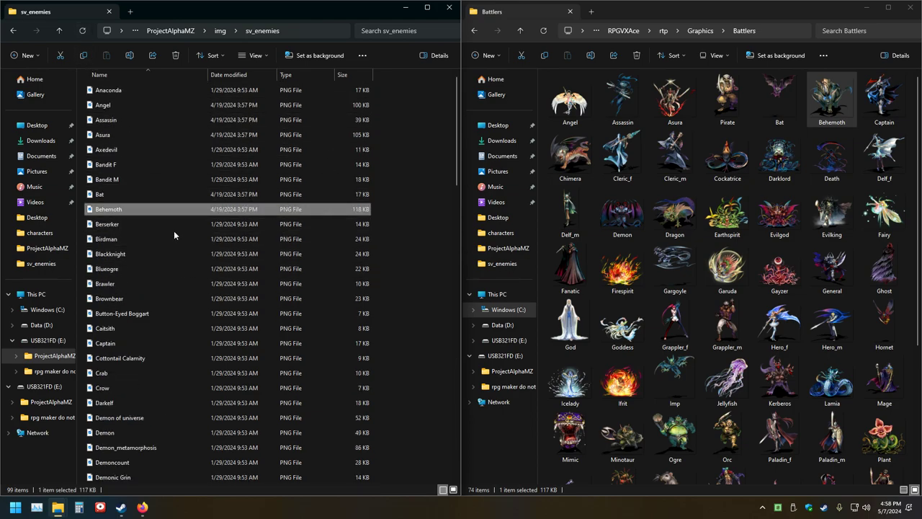
Sort the sv_enemies files by date modified and switch back to sorting by name
{"action": "left_click", "coordinate": [362, 55]}
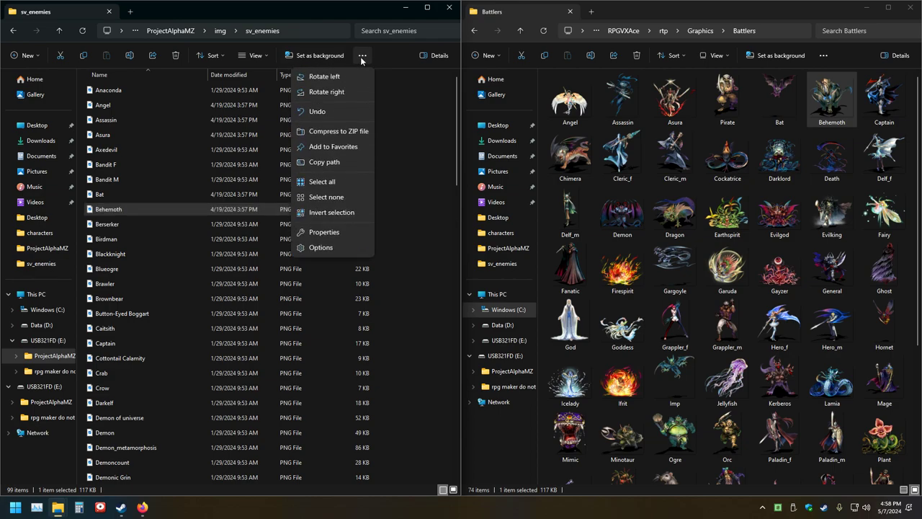
{"action": "left_click", "coordinate": [212, 57]}
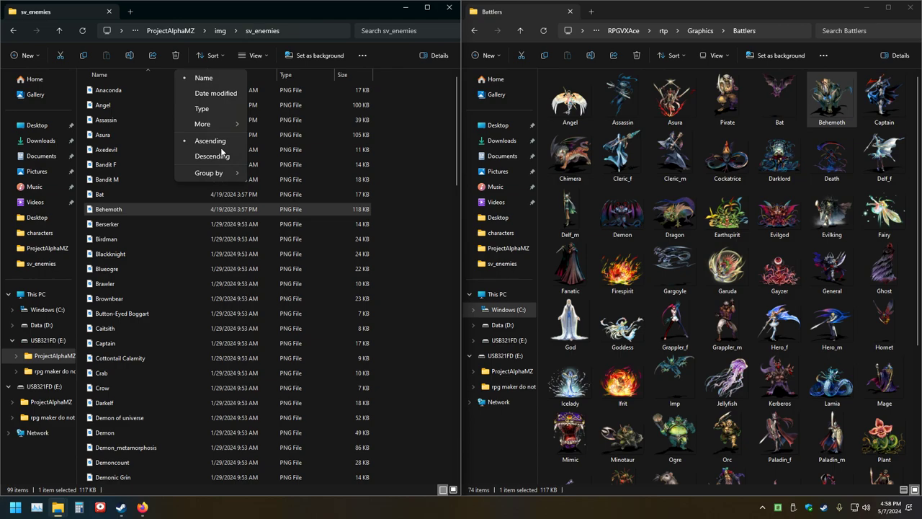
{"action": "mouse_move", "coordinate": [217, 174]}
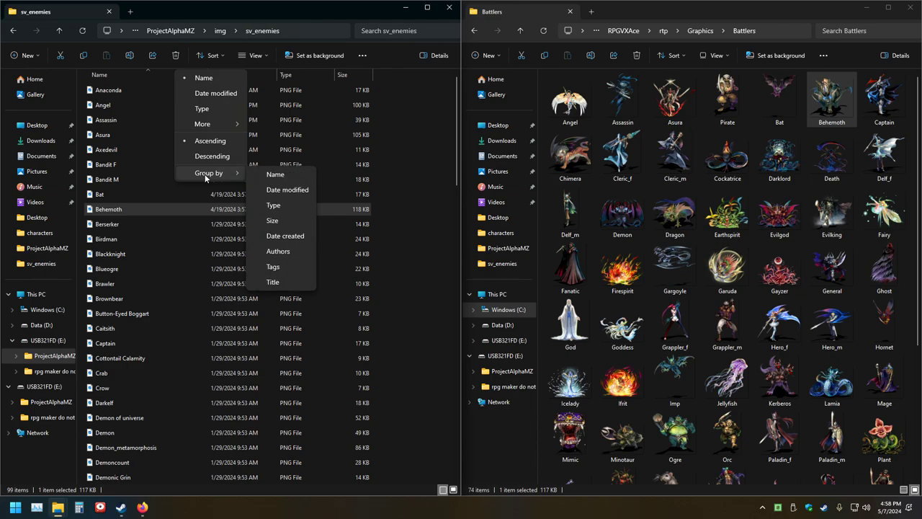
{"action": "left_click", "coordinate": [205, 93]}
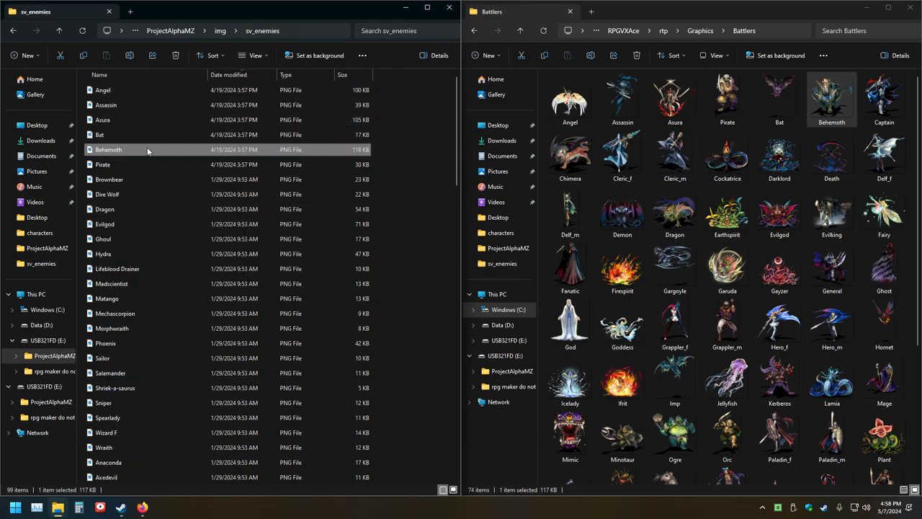
{"action": "left_click", "coordinate": [209, 55]}
{"action": "left_click", "coordinate": [222, 79]}
{"action": "left_click", "coordinate": [210, 55]}
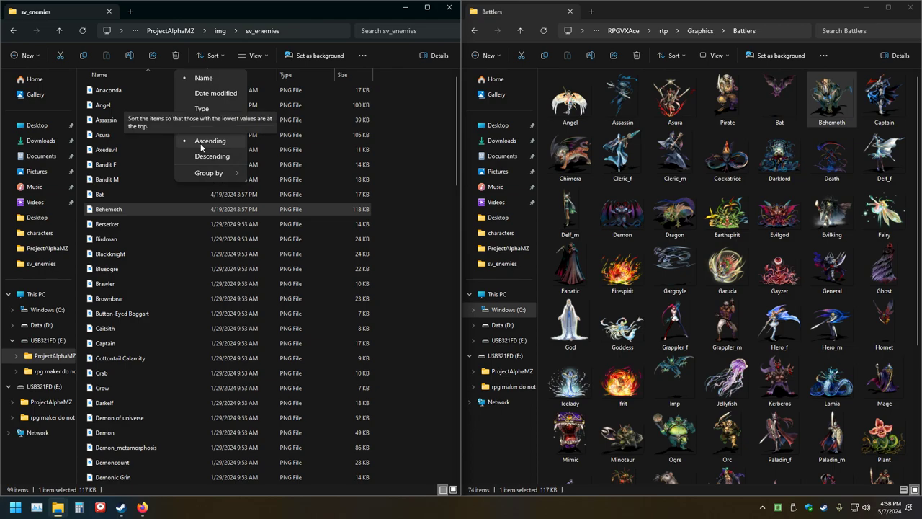
Permanently delete Behemoth from sv_enemies, copy it in again from Battlers and refresh the file list
{"action": "left_click", "coordinate": [134, 208]}
{"action": "right_click", "coordinate": [136, 208]}
{"action": "left_click", "coordinate": [225, 218]}
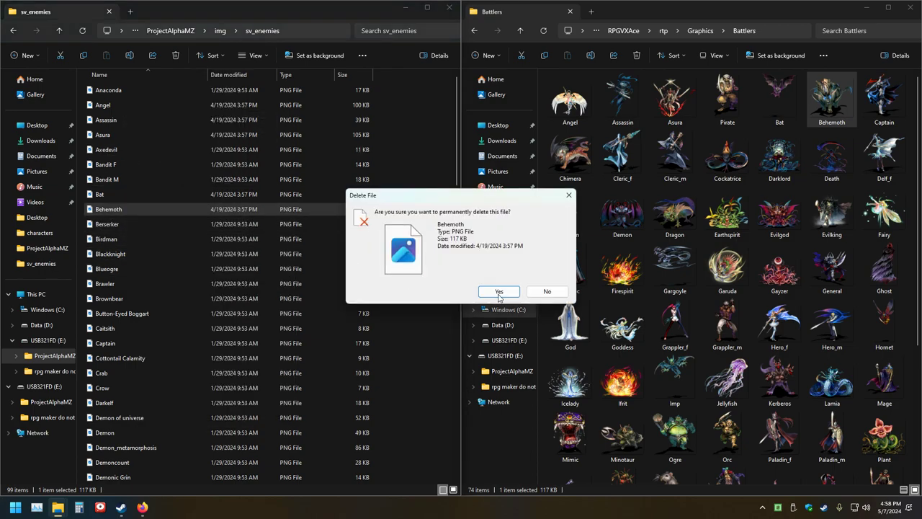
{"action": "left_click", "coordinate": [497, 292]}
{"action": "left_click_drag", "start_coordinate": [831, 99], "coordinate": [211, 196]}
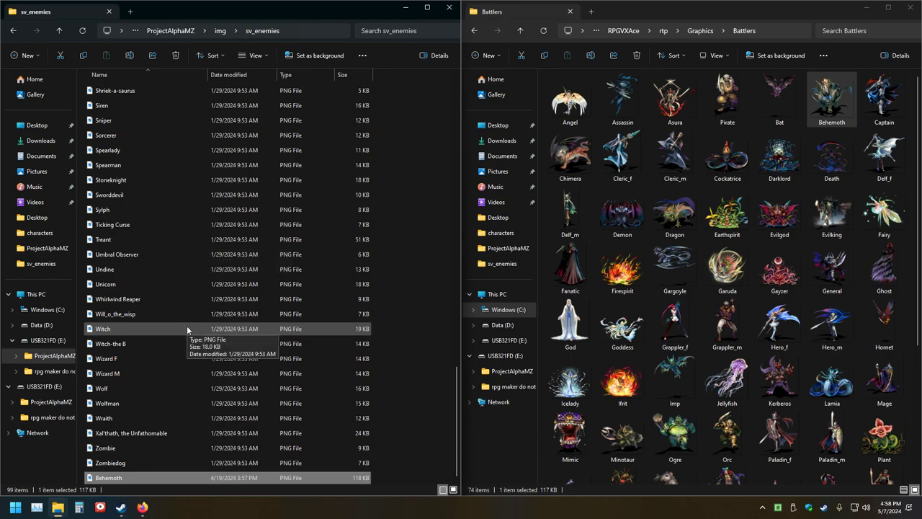
{"action": "left_click", "coordinate": [82, 30]}
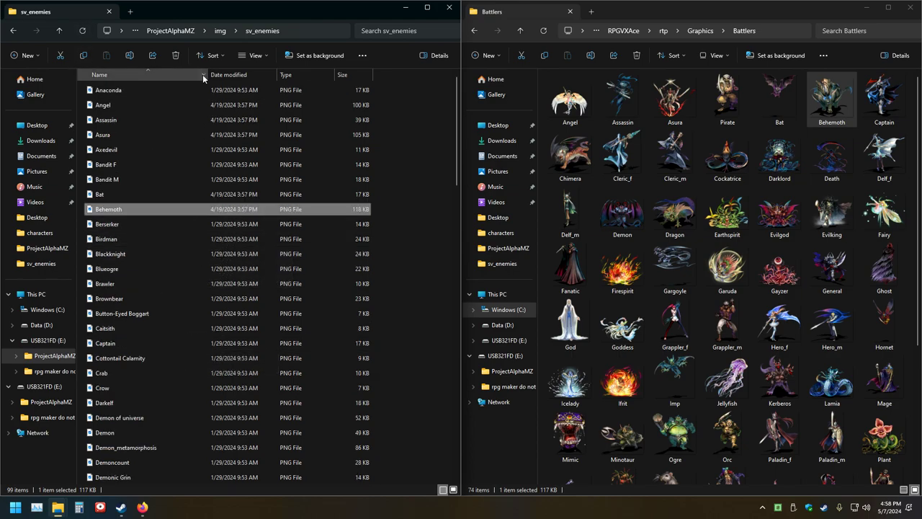
Sort the sv_enemies files by date modified
{"action": "left_click", "coordinate": [208, 56]}
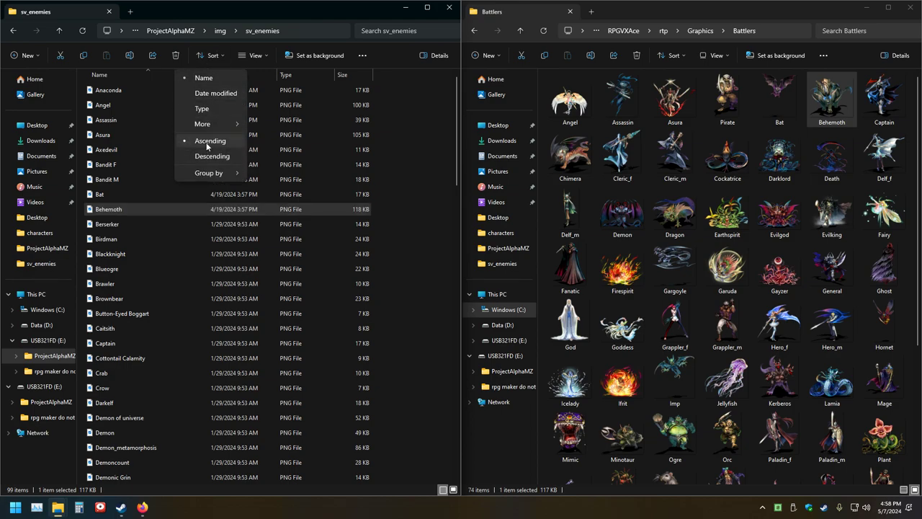
{"action": "mouse_move", "coordinate": [200, 173]}
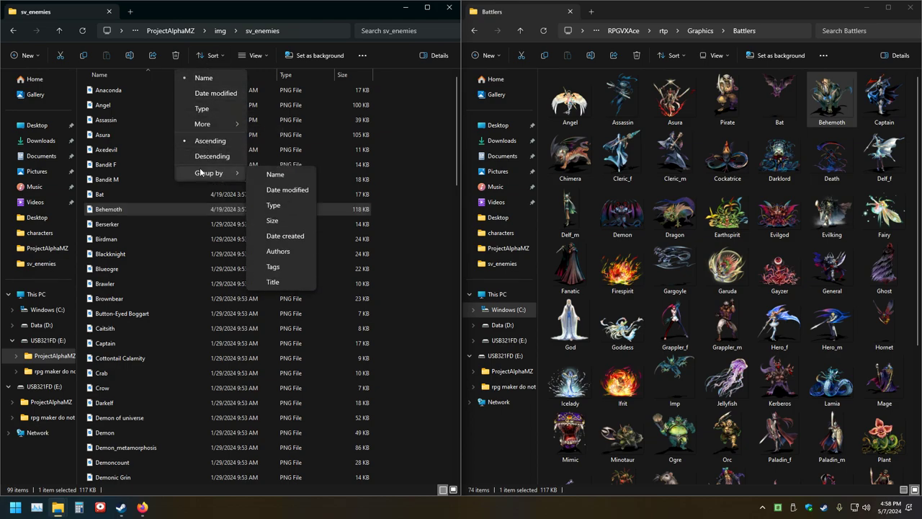
{"action": "left_click", "coordinate": [208, 94]}
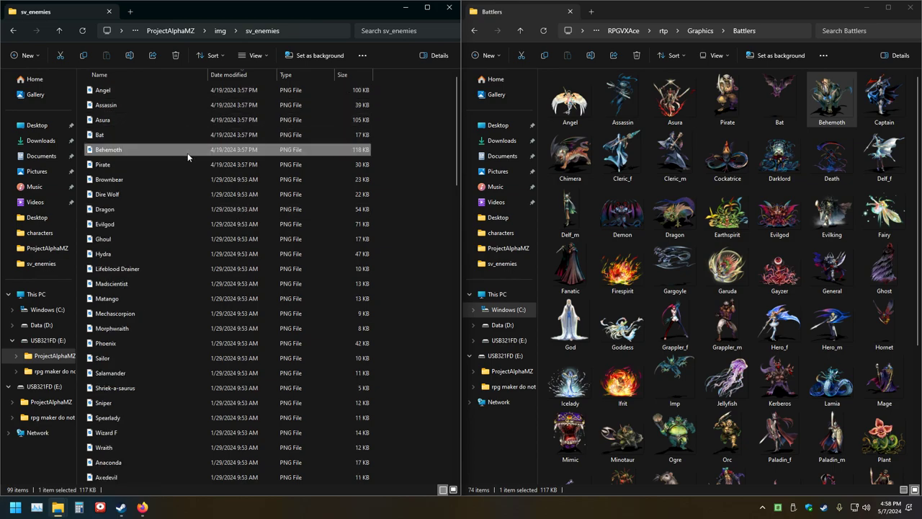
Replace the Behemoth file in sv_enemies with a fresh copy from Battlers and restore sorting by name
{"action": "right_click", "coordinate": [109, 150]}
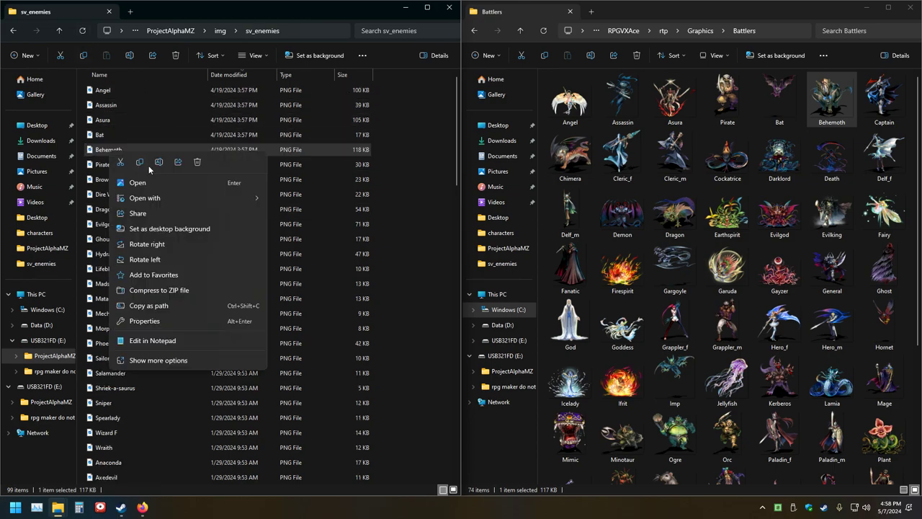
{"action": "left_click", "coordinate": [197, 162]}
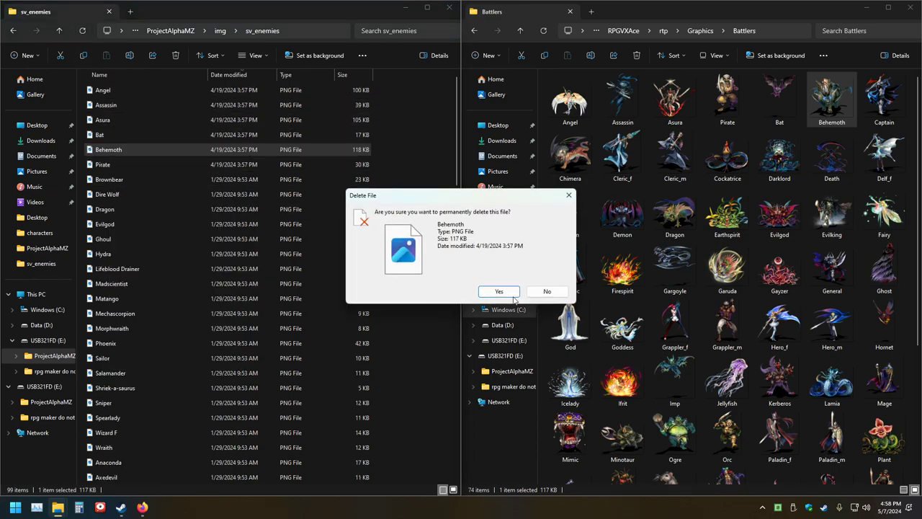
{"action": "left_click", "coordinate": [490, 290]}
{"action": "left_click_drag", "start_coordinate": [821, 101], "coordinate": [204, 180]}
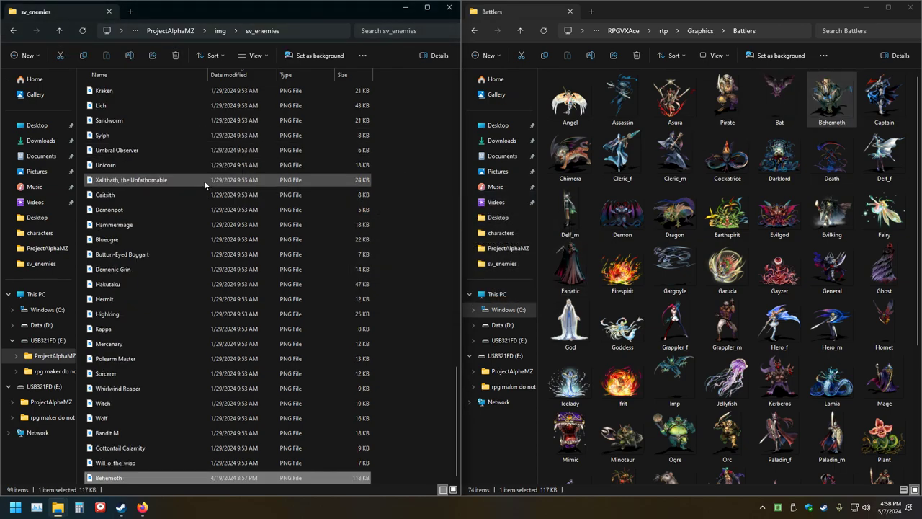
{"action": "left_click", "coordinate": [82, 30]}
{"action": "left_click", "coordinate": [211, 55]}
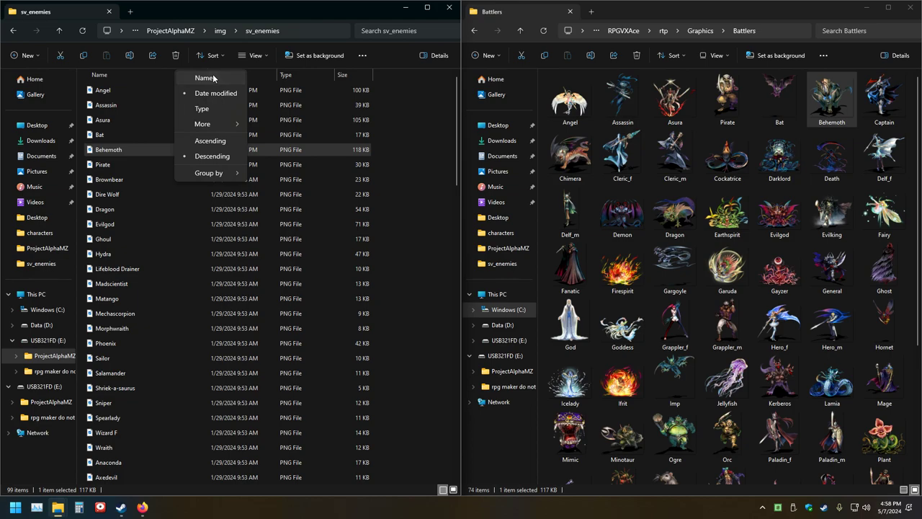
{"action": "left_click", "coordinate": [205, 77]}
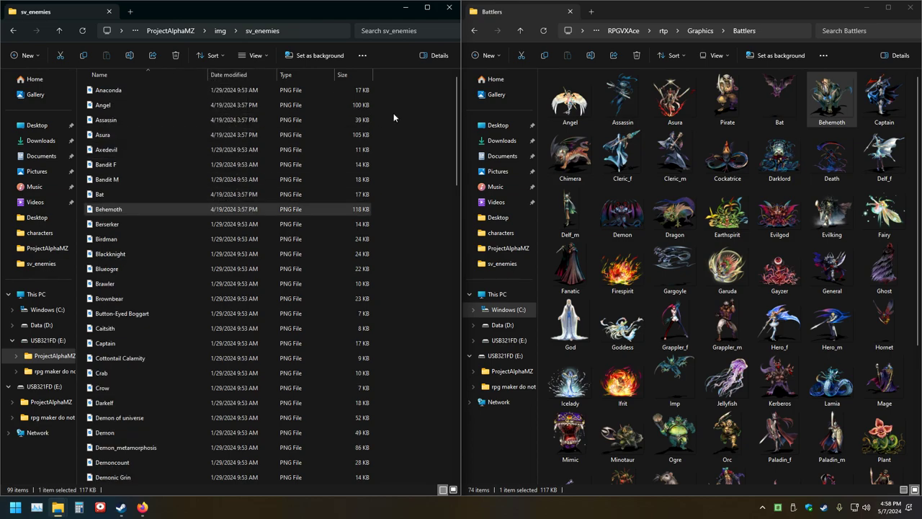
Examine the General and View settings in the folder options, then close the dialog
{"action": "left_click", "coordinate": [363, 57]}
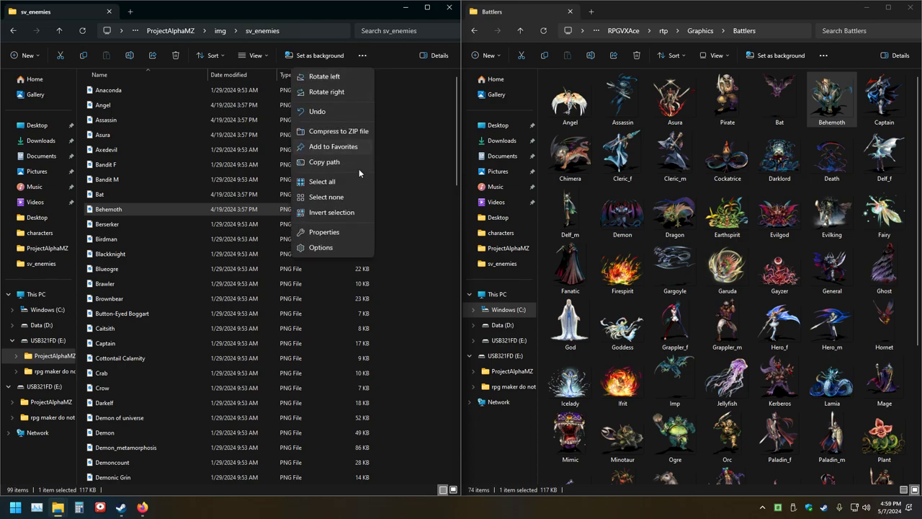
{"action": "left_click", "coordinate": [320, 247]}
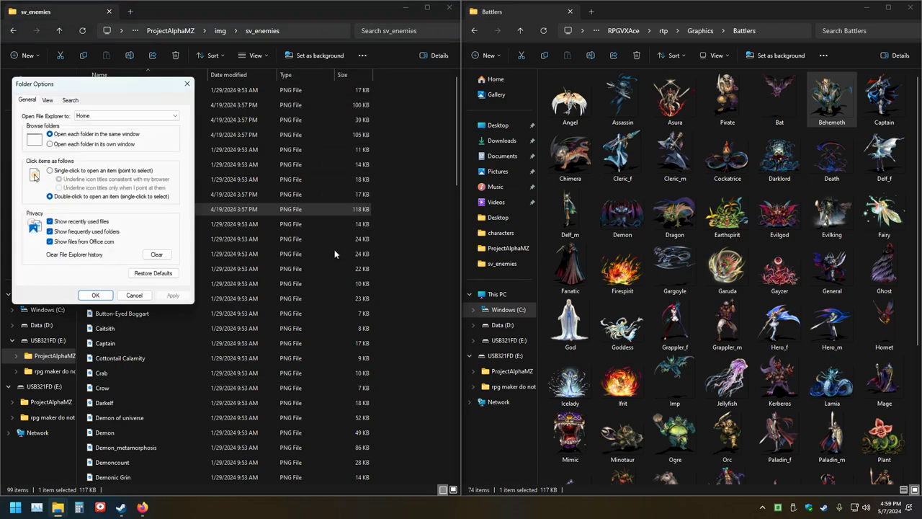
{"action": "left_click", "coordinate": [49, 102]}
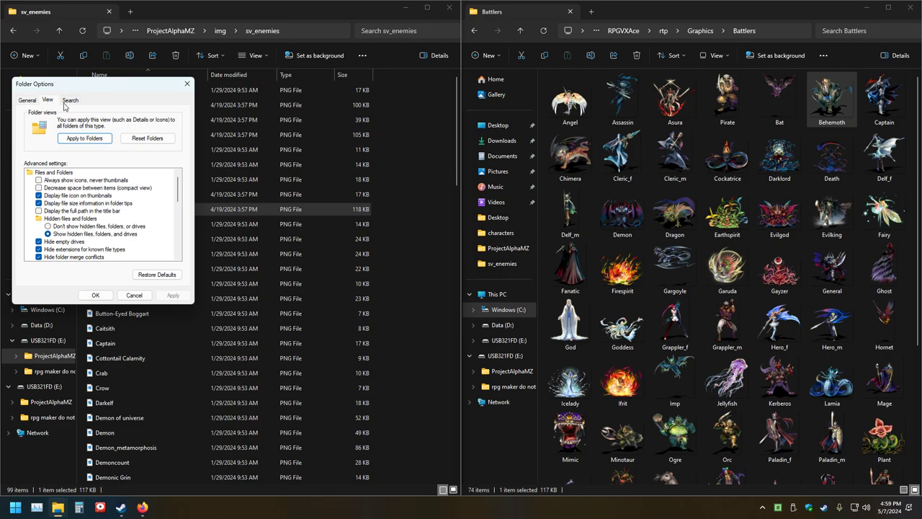
{"action": "left_click", "coordinate": [32, 103]}
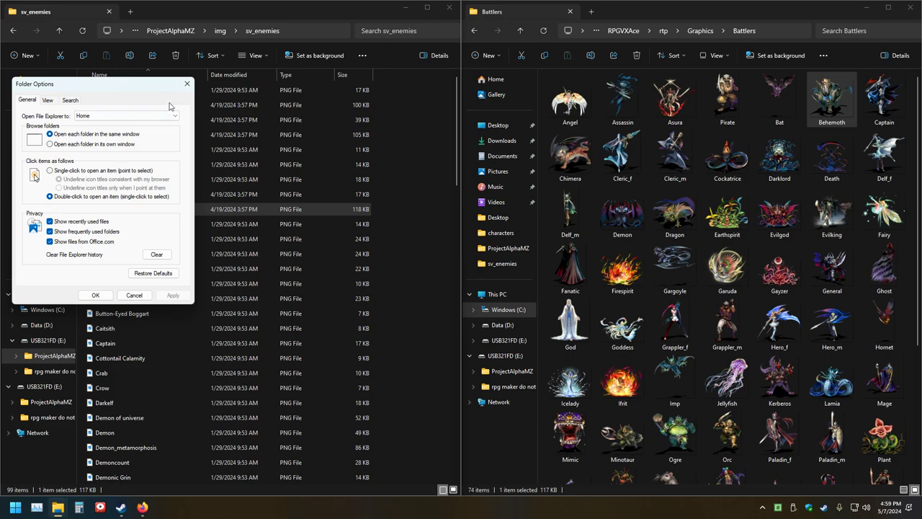
{"action": "left_click", "coordinate": [188, 84]}
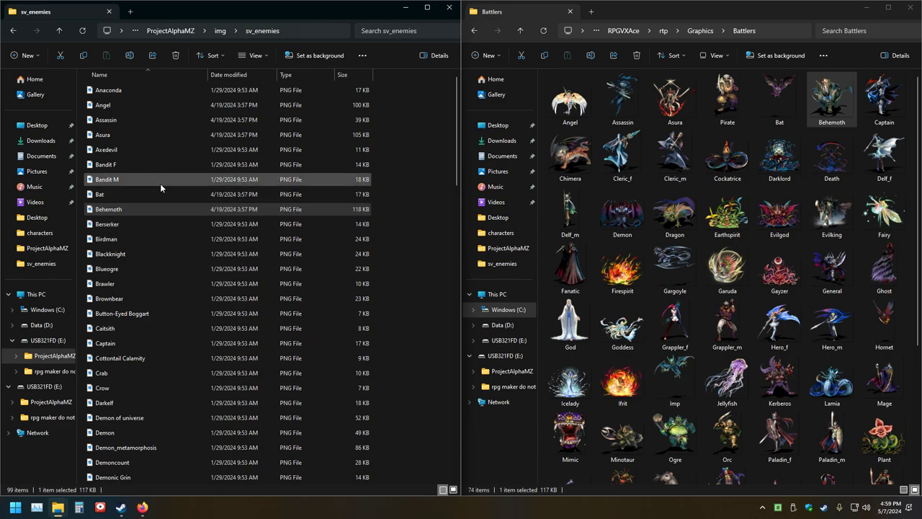
Preview the Captain image in sv_enemies and the Captain image in Battlers to compare them
{"action": "double_click", "coordinate": [106, 343]}
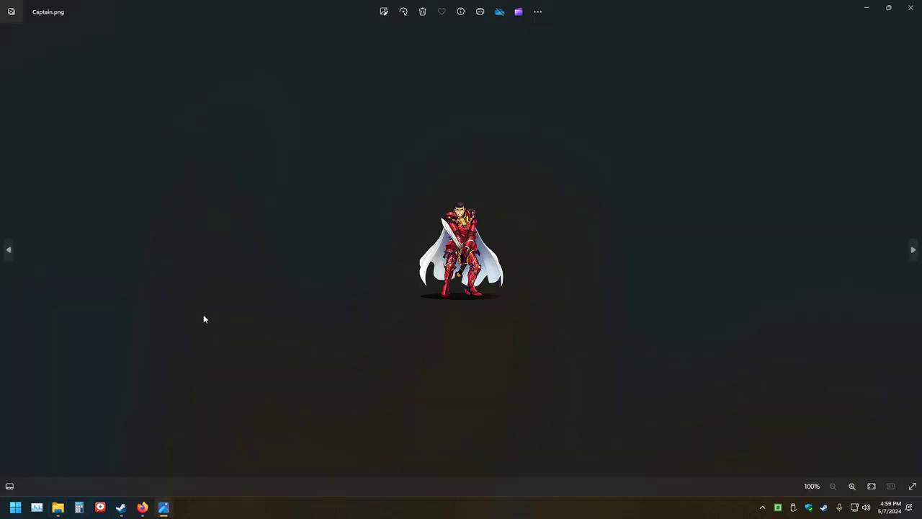
{"action": "left_click", "coordinate": [911, 7]}
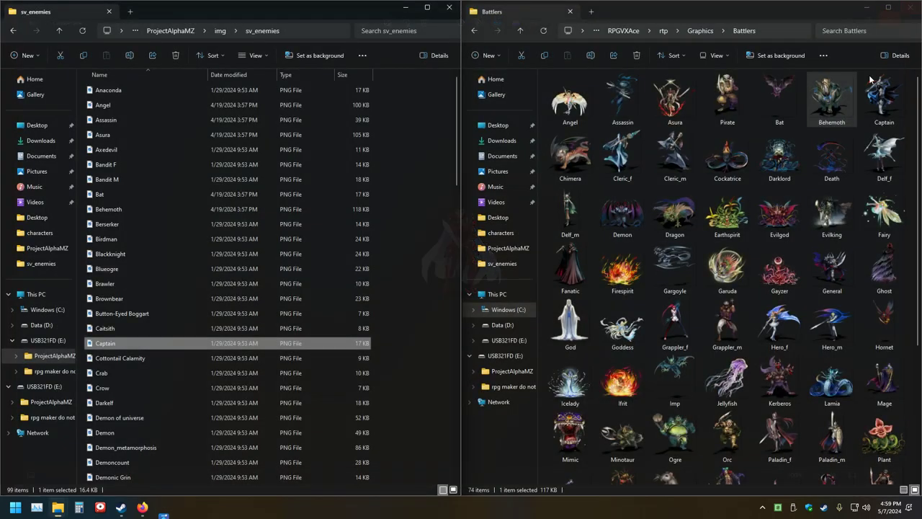
{"action": "left_click", "coordinate": [890, 102]}
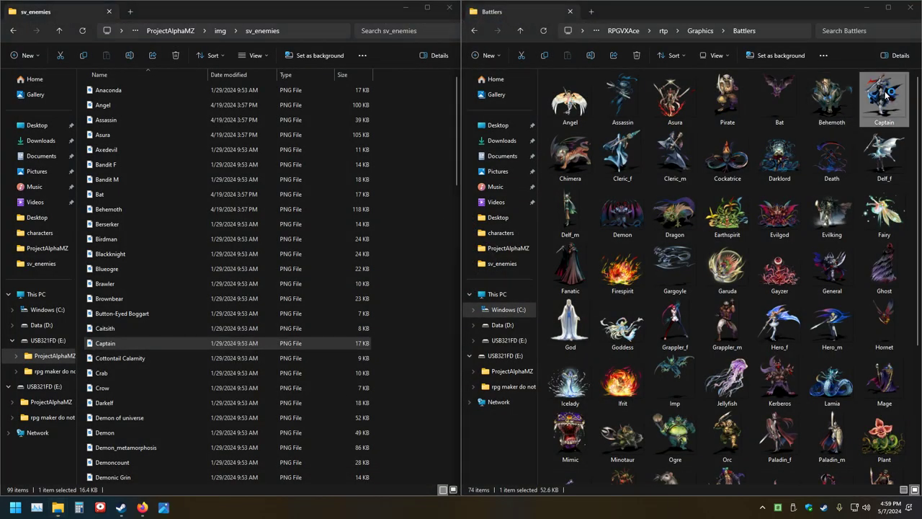
{"action": "double_click", "coordinate": [885, 86]}
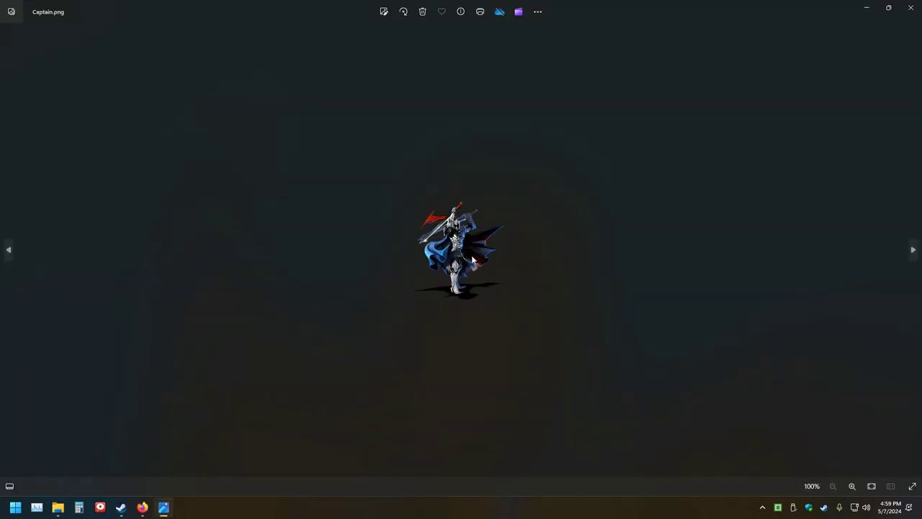
{"action": "left_click", "coordinate": [910, 7]}
Rename the existing Captain file in sv_enemies as Sub Captain
{"action": "left_click", "coordinate": [101, 344]}
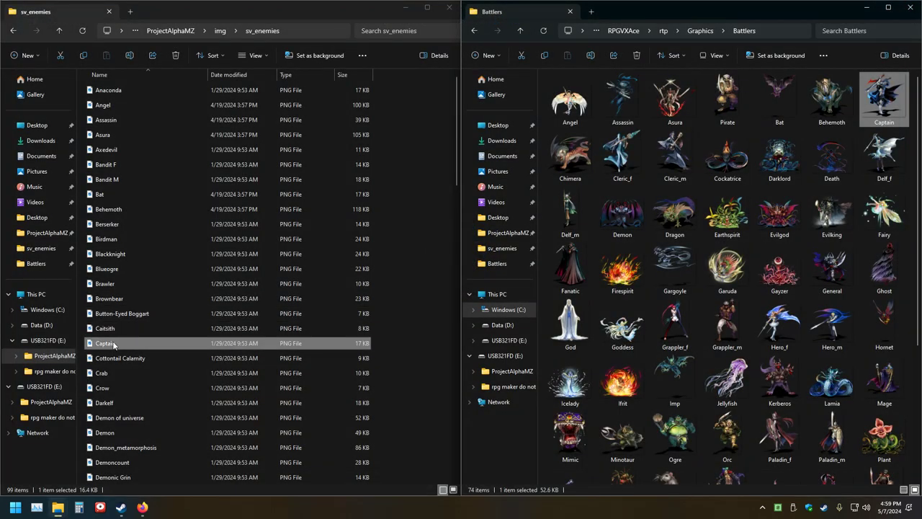
{"action": "right_click", "coordinate": [114, 344]}
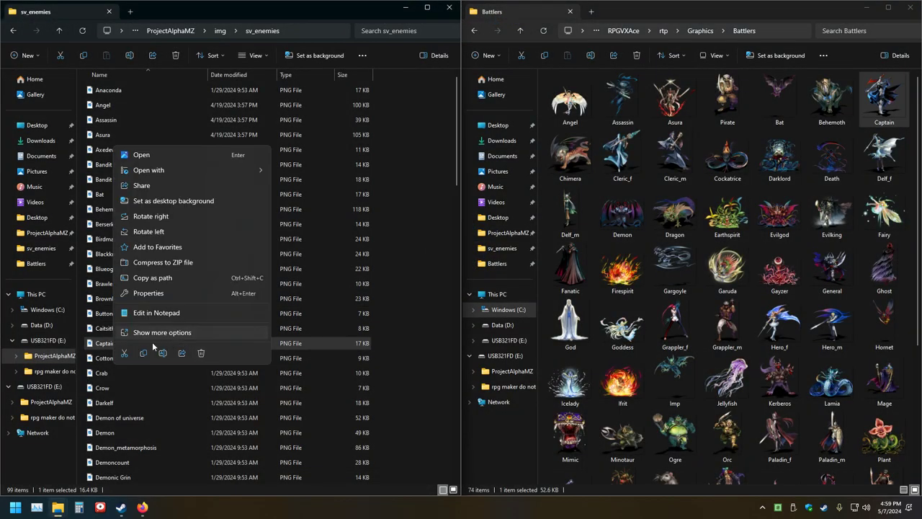
{"action": "left_click", "coordinate": [109, 344]}
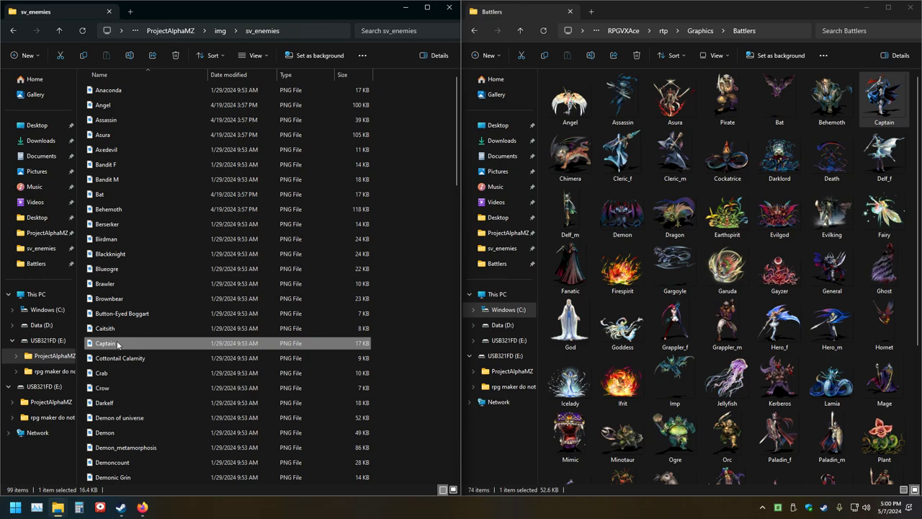
{"action": "left_click", "coordinate": [118, 344]}
{"action": "left_click", "coordinate": [126, 345]}
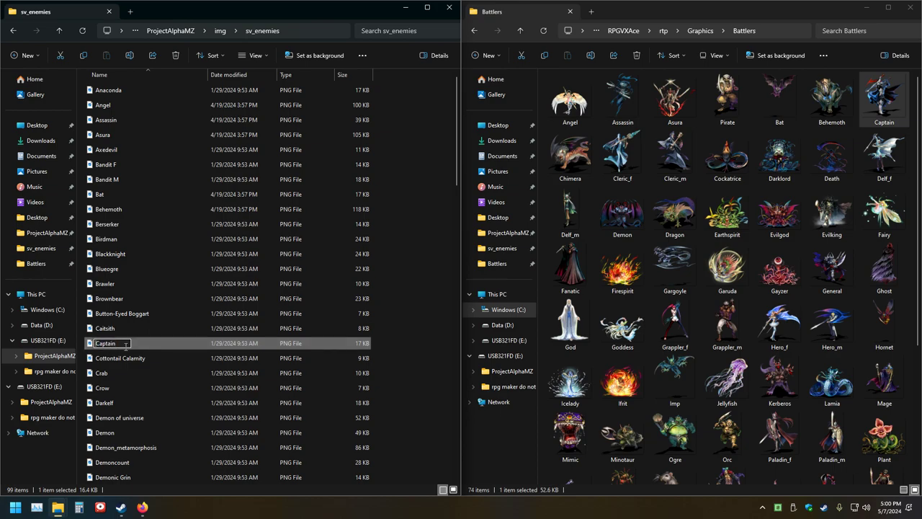
{"action": "key", "text": "Home"}
{"action": "type", "text": "Sub"}
{"action": "key", "text": "Return"}
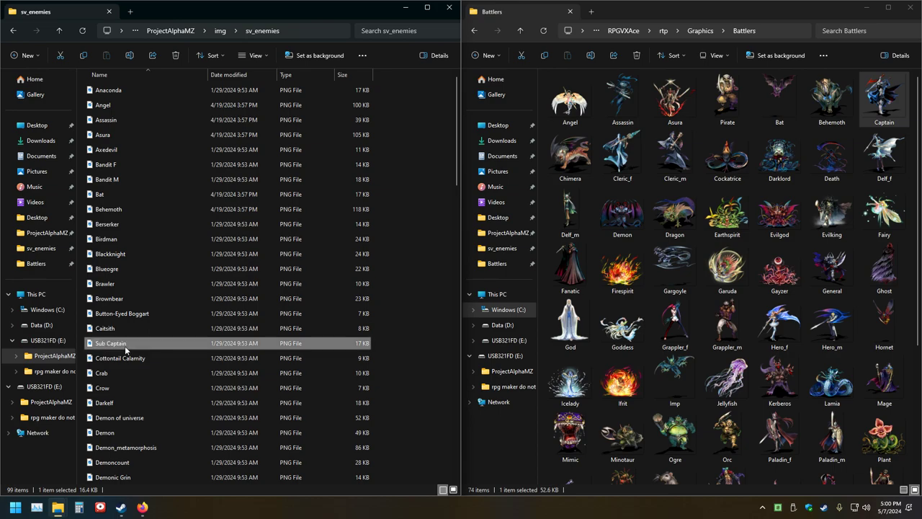
Copy Captain from Battlers into sv_enemies and refresh the file list so it is sorted by name
{"action": "left_click", "coordinate": [87, 33]}
{"action": "left_click_drag", "start_coordinate": [883, 101], "coordinate": [193, 234]}
{"action": "scroll", "coordinate": [185, 269], "scroll_direction": "up", "scroll_amount": 15}
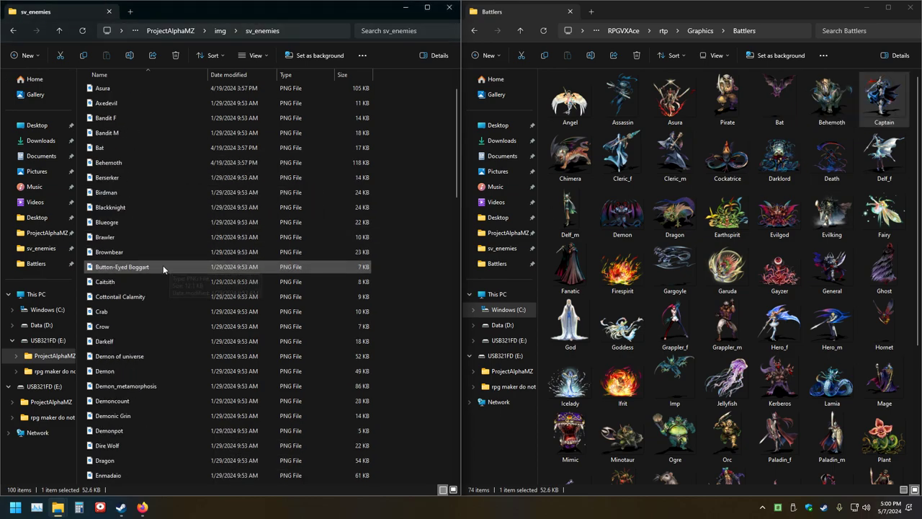
{"action": "scroll", "coordinate": [147, 209], "scroll_direction": "up", "scroll_amount": 1}
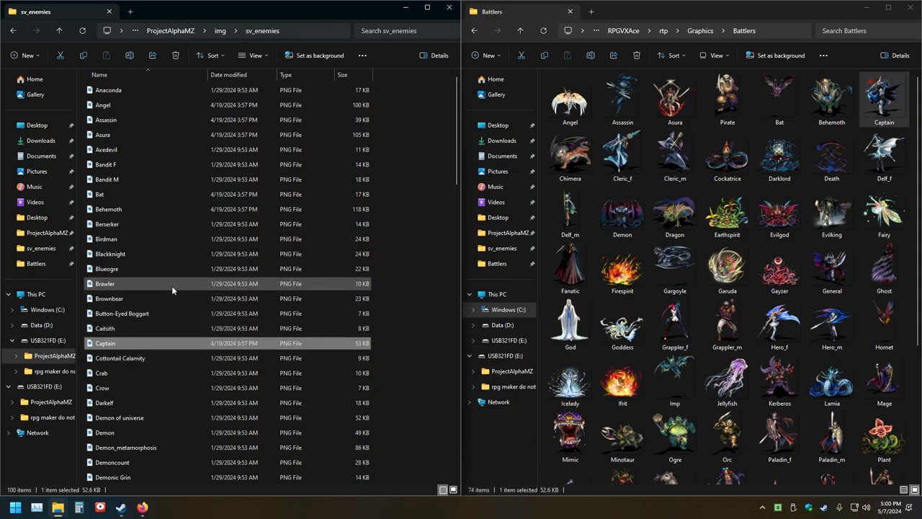
Preview Cottontail Calamity, copy Chimera, Cleric_f, Cleric_m and Cockatrice from Battlers into sv_enemies, and refresh the file list
{"action": "double_click", "coordinate": [120, 358]}
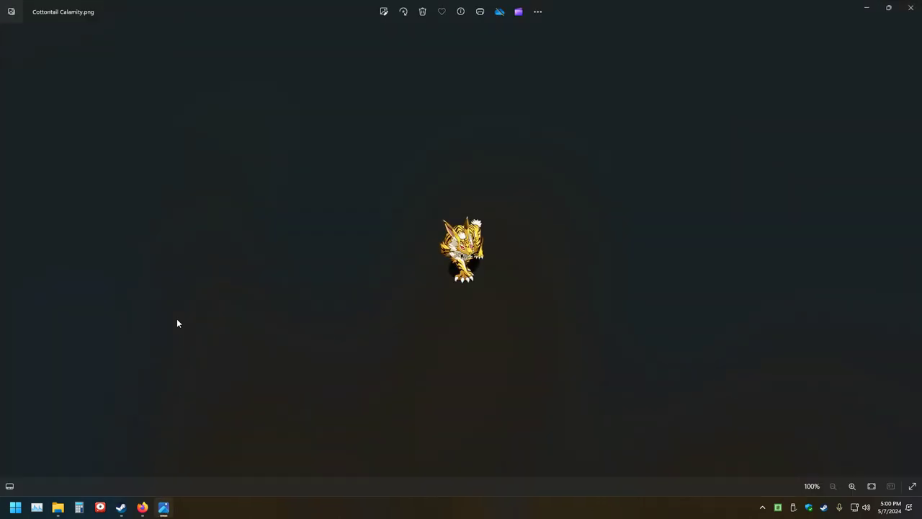
{"action": "left_click", "coordinate": [909, 8]}
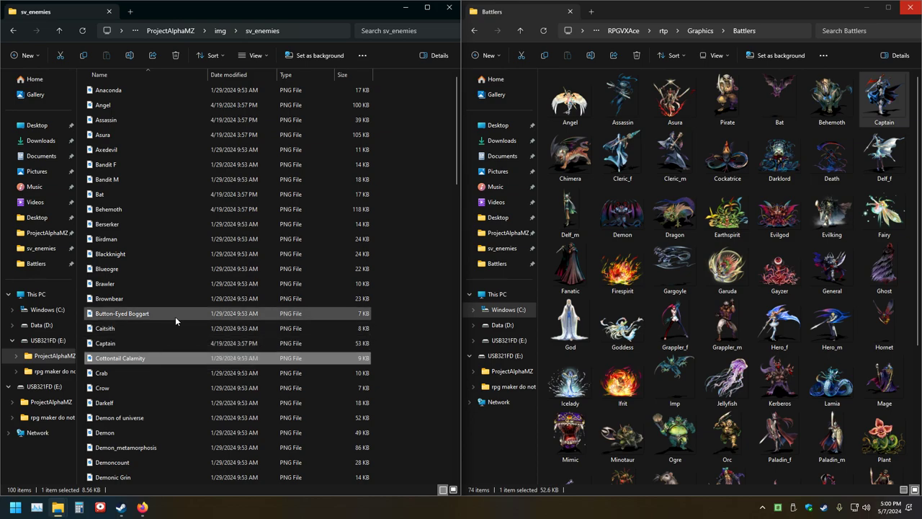
{"action": "left_click_drag", "start_coordinate": [697, 179], "coordinate": [173, 229]}
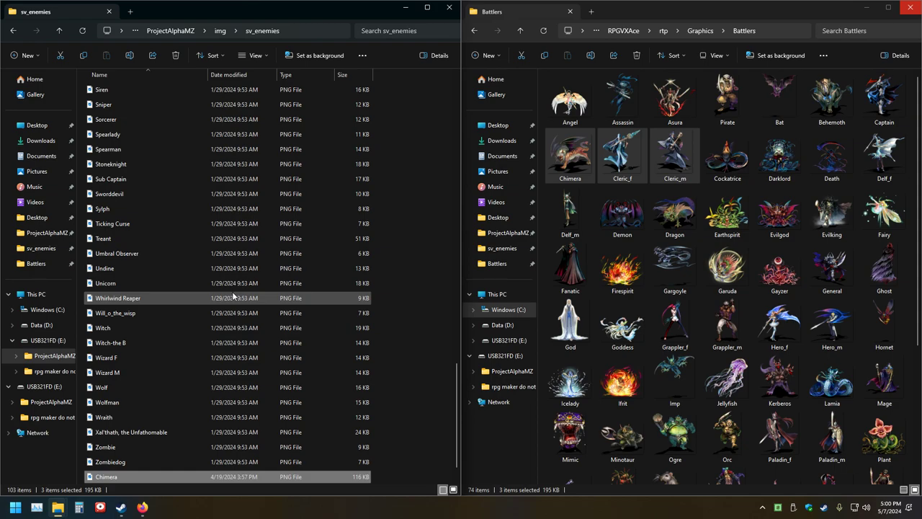
{"action": "left_click_drag", "start_coordinate": [747, 174], "coordinate": [159, 283]}
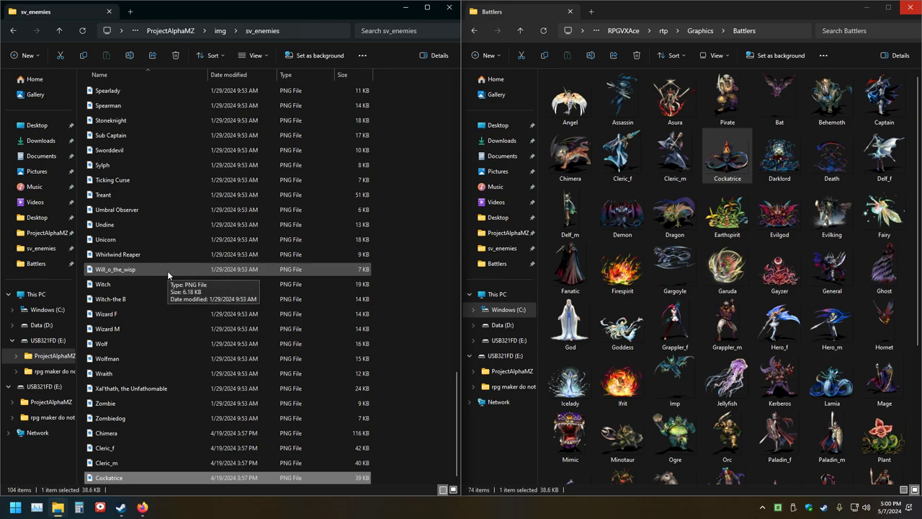
{"action": "left_click", "coordinate": [90, 32]}
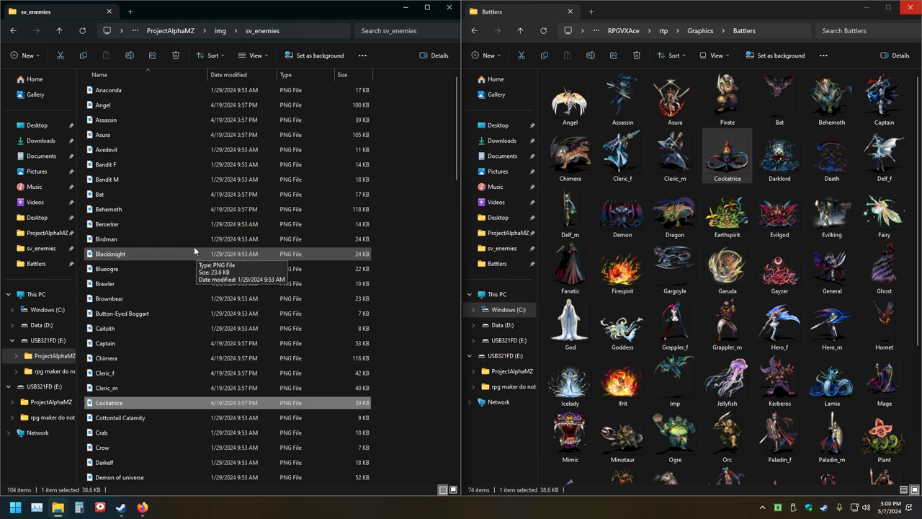
Preview the God_of_light image in sv_enemies
{"action": "scroll", "coordinate": [191, 237], "scroll_direction": "down", "scroll_amount": 9}
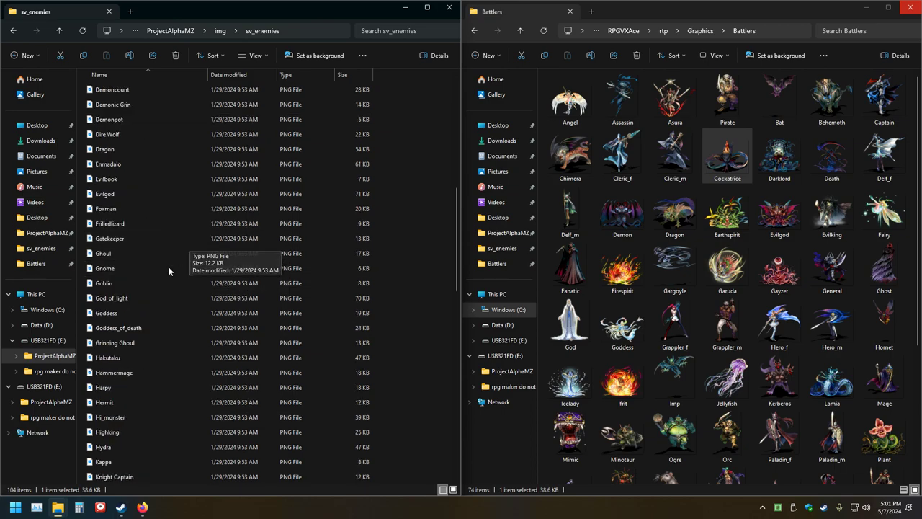
{"action": "double_click", "coordinate": [124, 298]}
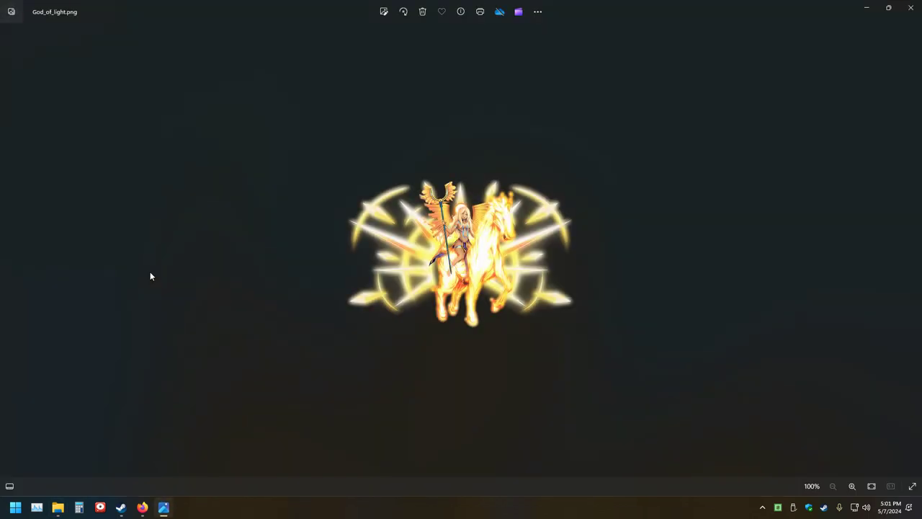
{"action": "left_click", "coordinate": [913, 12]}
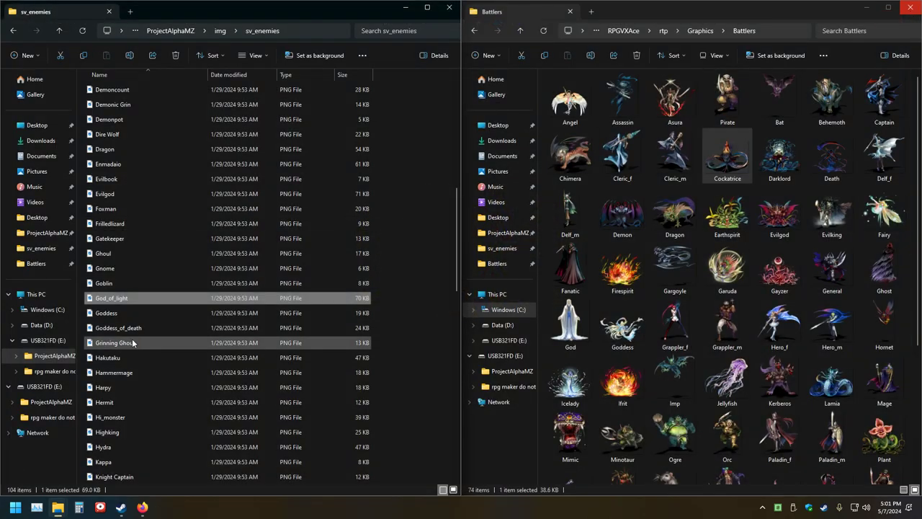
{"action": "right_click", "coordinate": [123, 302]}
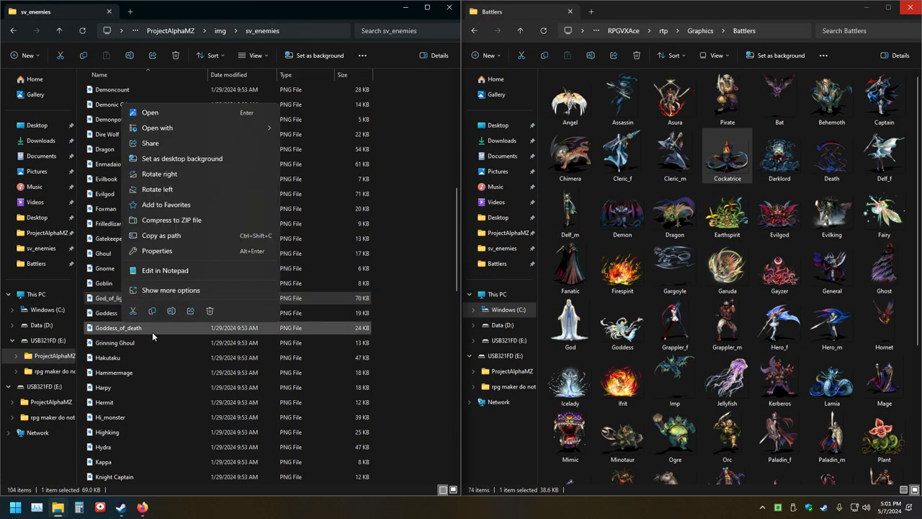
{"action": "left_click", "coordinate": [102, 303]}
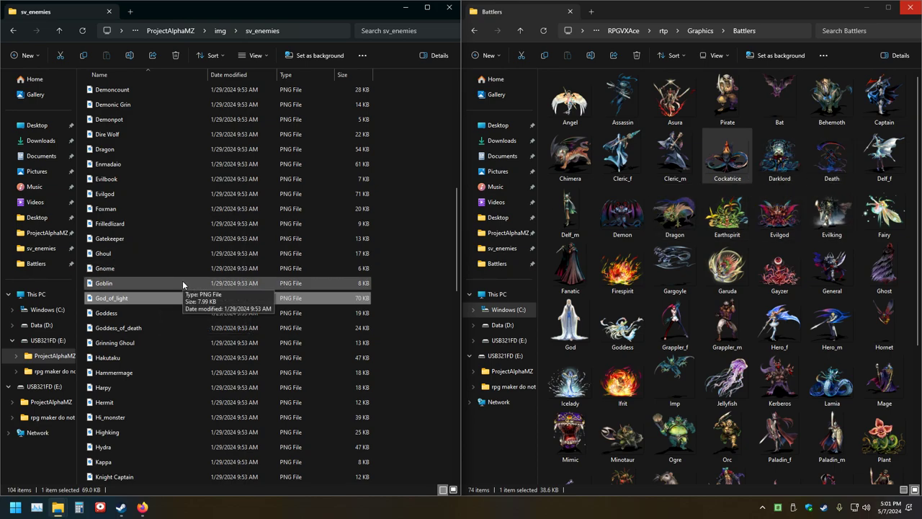
Copy Darklord and Death from Battlers into sv_enemies, refreshing the file list after each copy
{"action": "scroll", "coordinate": [182, 280], "scroll_direction": "up", "scroll_amount": 3}
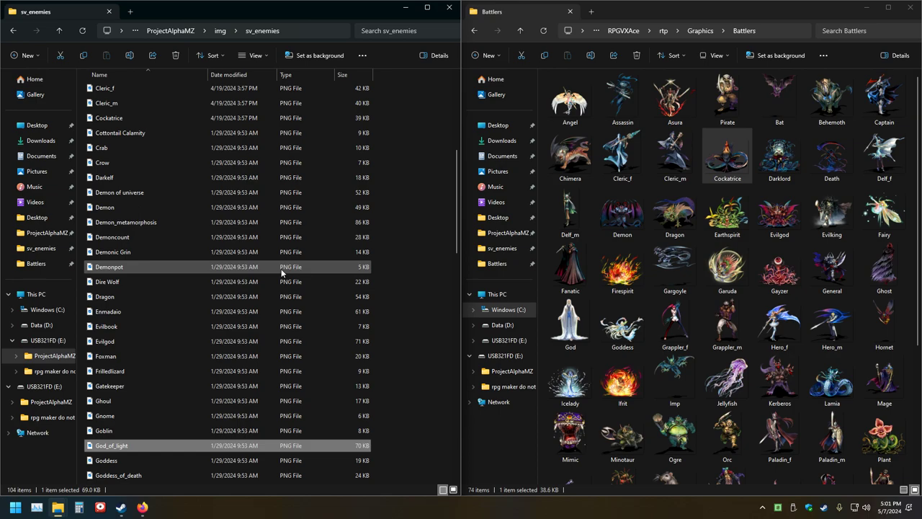
{"action": "left_click_drag", "start_coordinate": [792, 151], "coordinate": [349, 208]}
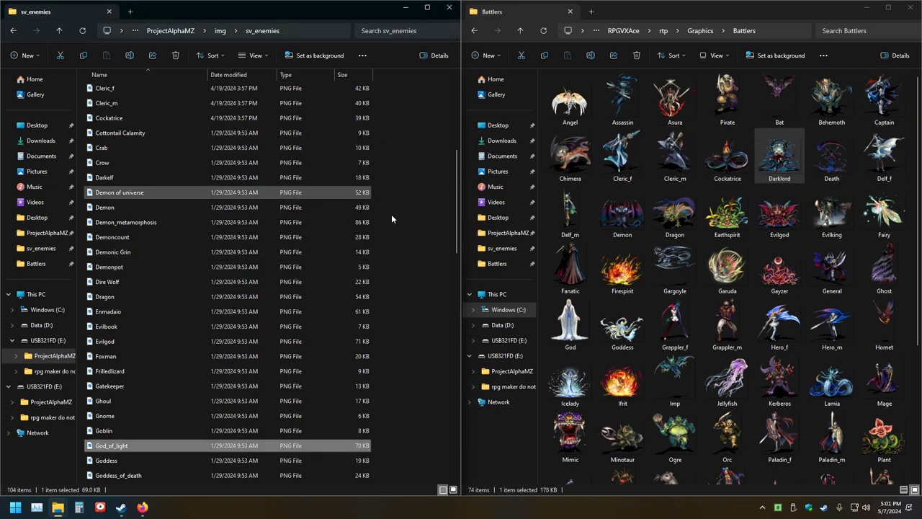
{"action": "left_click", "coordinate": [83, 32]}
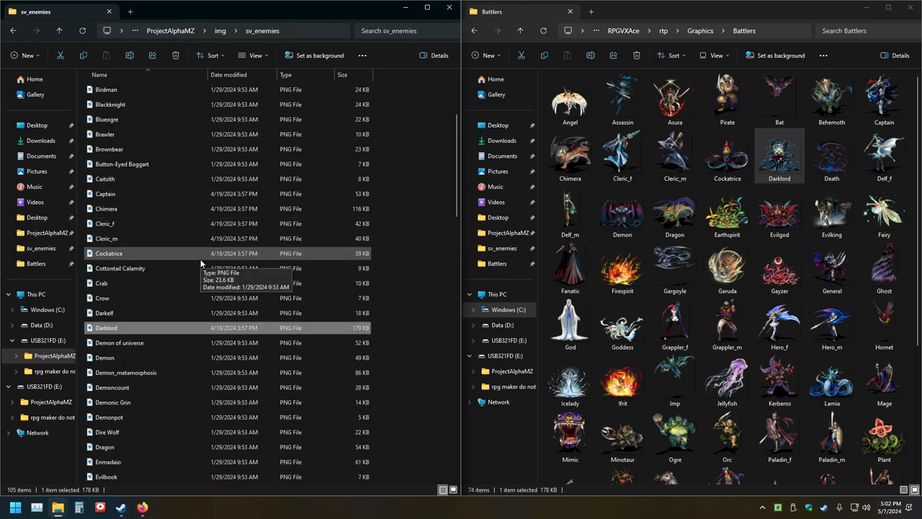
{"action": "left_click_drag", "start_coordinate": [831, 155], "coordinate": [195, 276]}
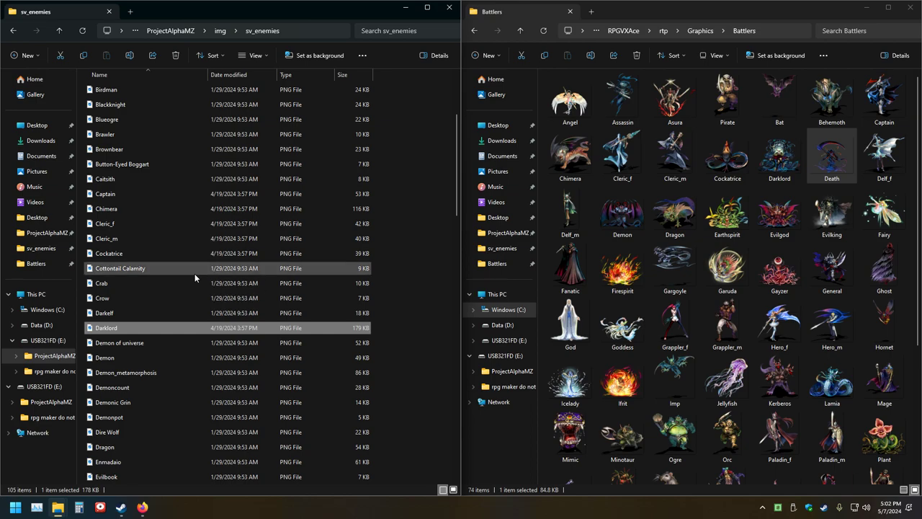
{"action": "right_click", "coordinate": [677, 222]}
{"action": "left_click", "coordinate": [674, 228]}
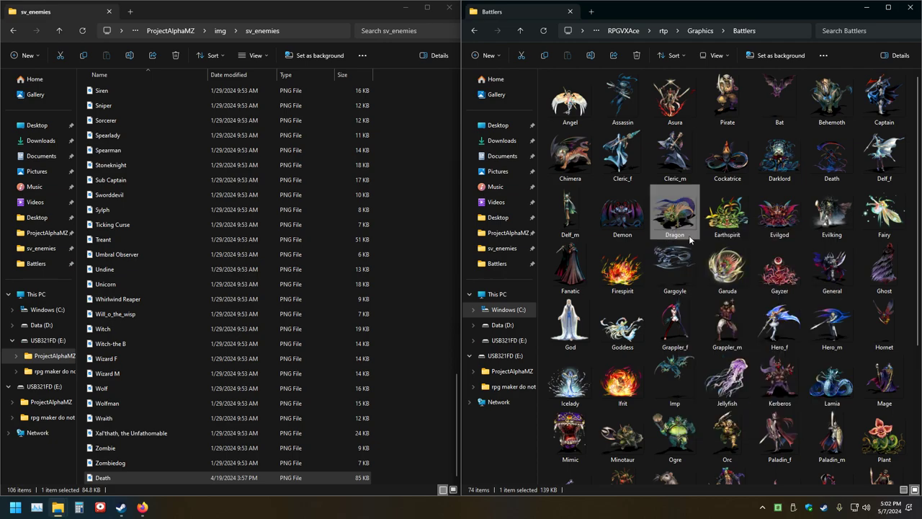
{"action": "left_click", "coordinate": [80, 31]}
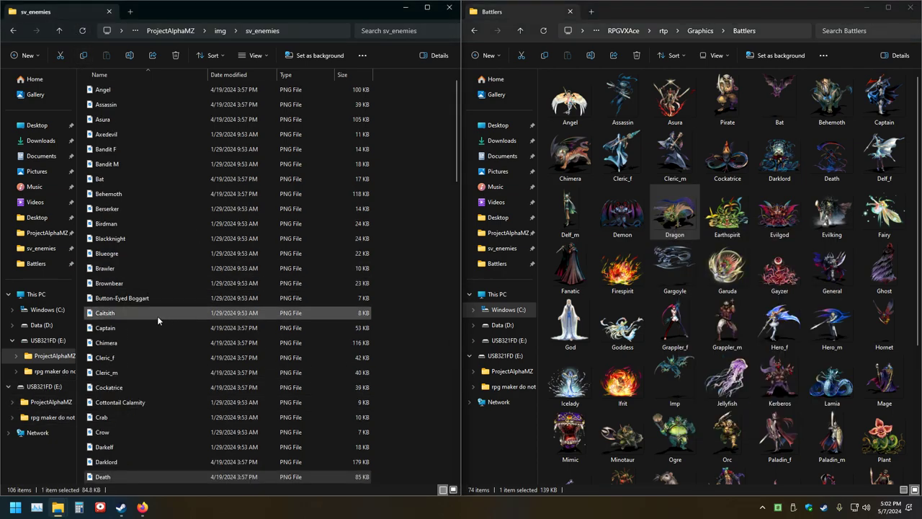
Preview the existing Dragon image in sv_enemies
{"action": "scroll", "coordinate": [157, 315], "scroll_direction": "down", "scroll_amount": 10}
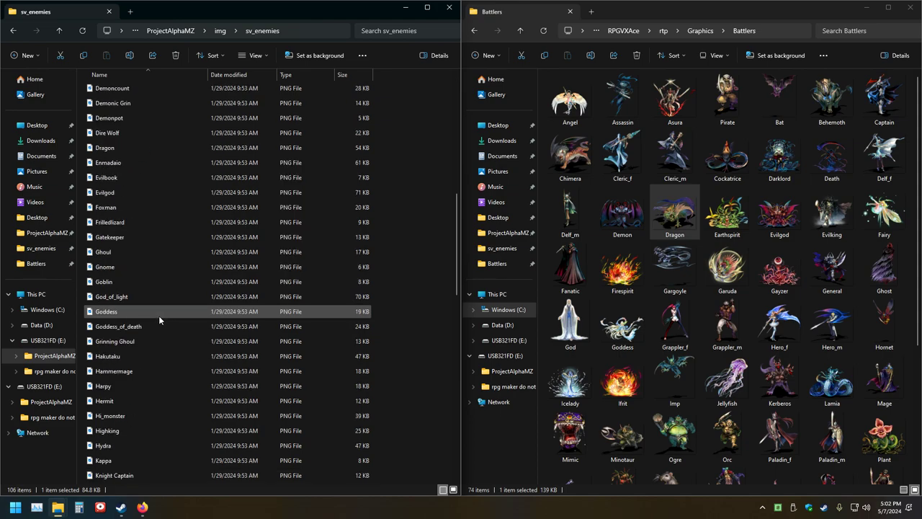
{"action": "double_click", "coordinate": [107, 148]}
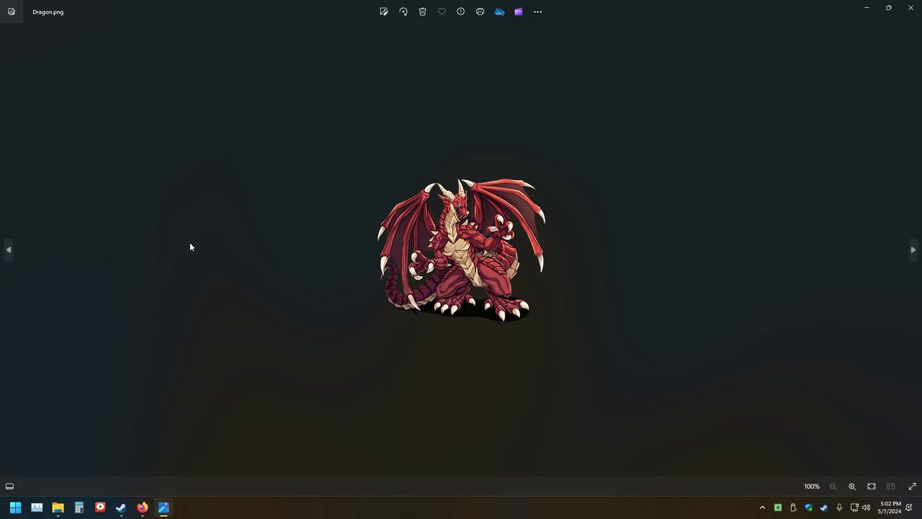
{"action": "left_click", "coordinate": [910, 7]}
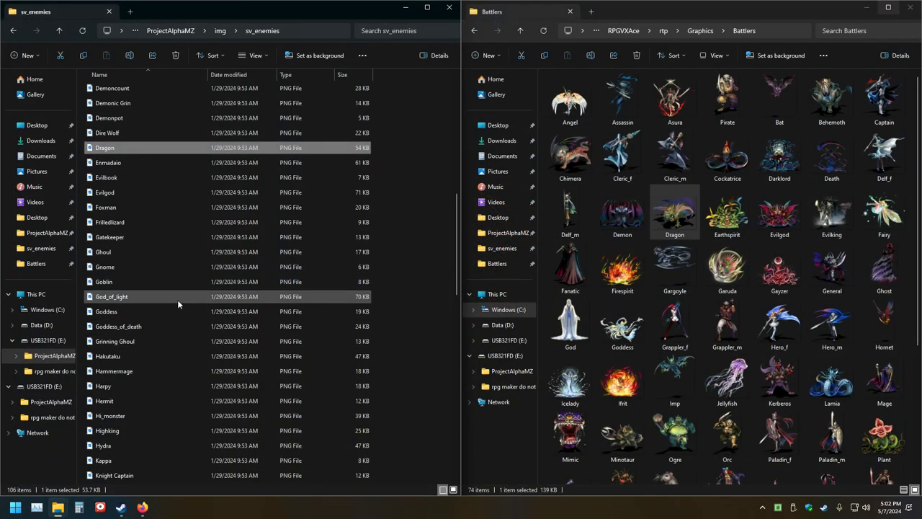
Rename the Dragon image in Battlers to Dragon1 and copy it into sv_enemies
{"action": "left_click", "coordinate": [672, 238]}
{"action": "left_click", "coordinate": [671, 235]}
{"action": "key", "text": "End"}
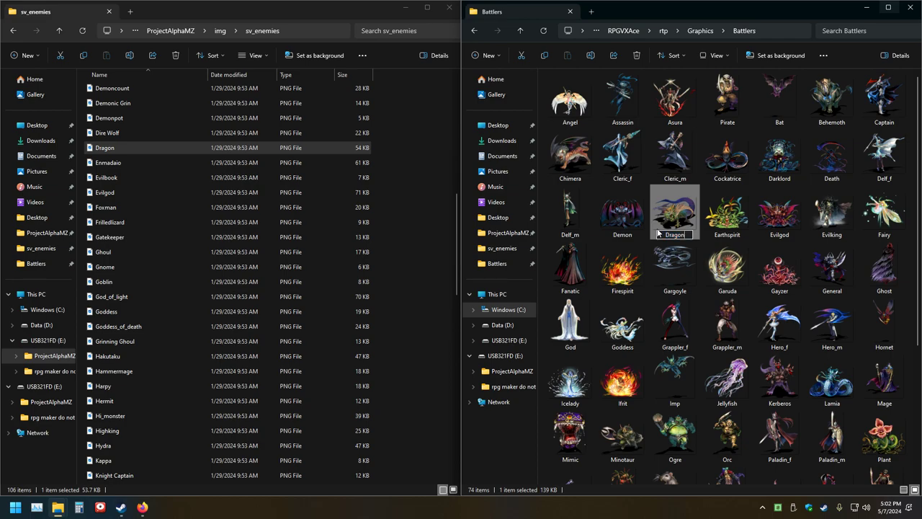
{"action": "type", "text": "1"}
{"action": "left_click_drag", "start_coordinate": [656, 228], "coordinate": [196, 234]}
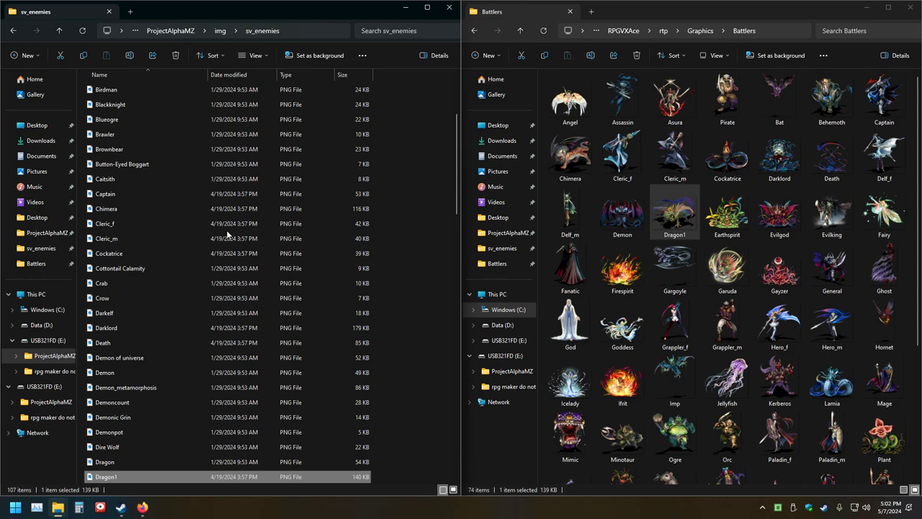
Copy Delf_f and Delf_m from Battlers into sv_enemies and refresh the file list
{"action": "left_click_drag", "start_coordinate": [884, 155], "coordinate": [267, 209]}
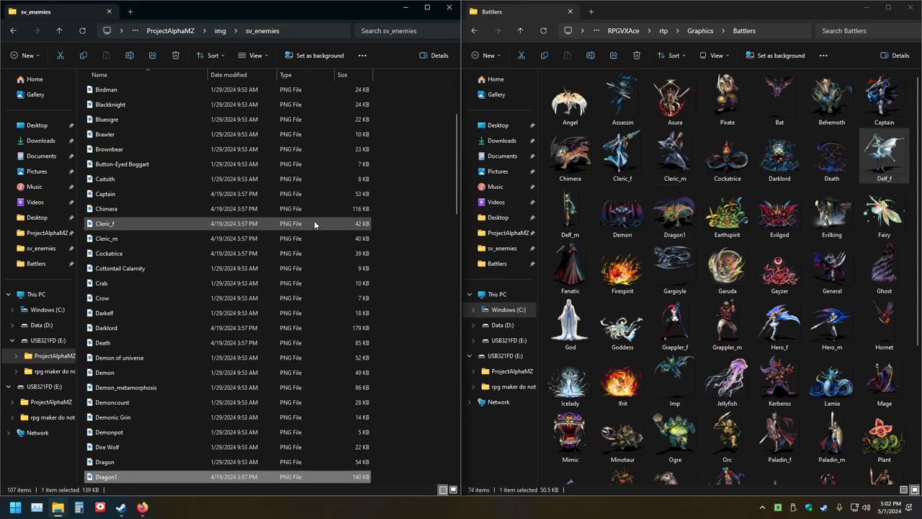
{"action": "left_click", "coordinate": [547, 225]}
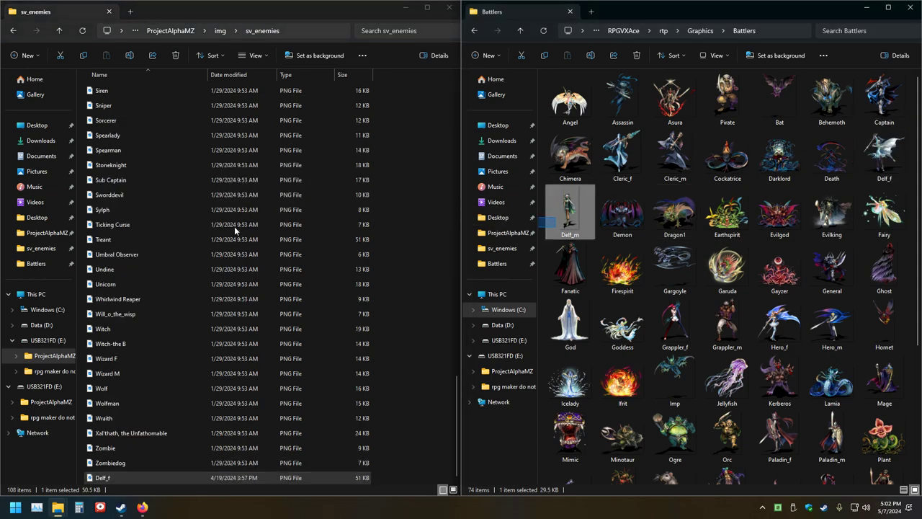
{"action": "left_click_drag", "start_coordinate": [545, 226], "coordinate": [227, 237]}
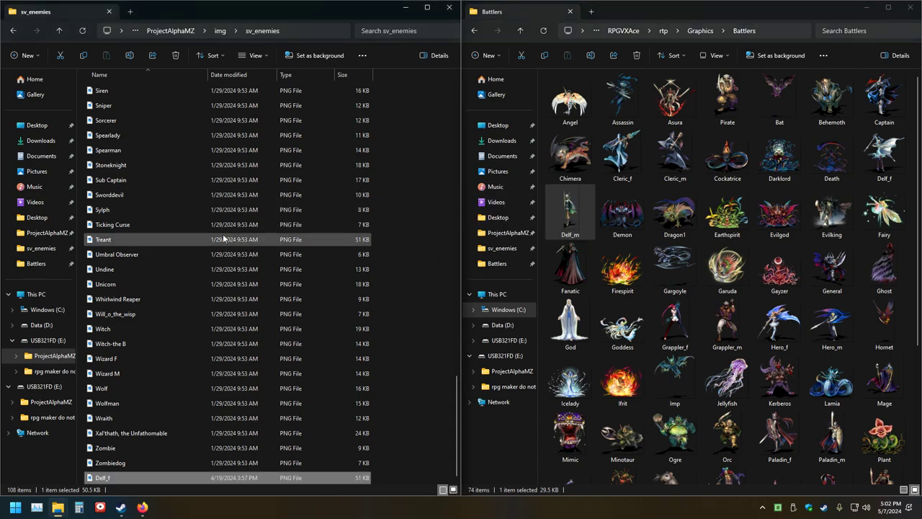
{"action": "left_click", "coordinate": [82, 31]}
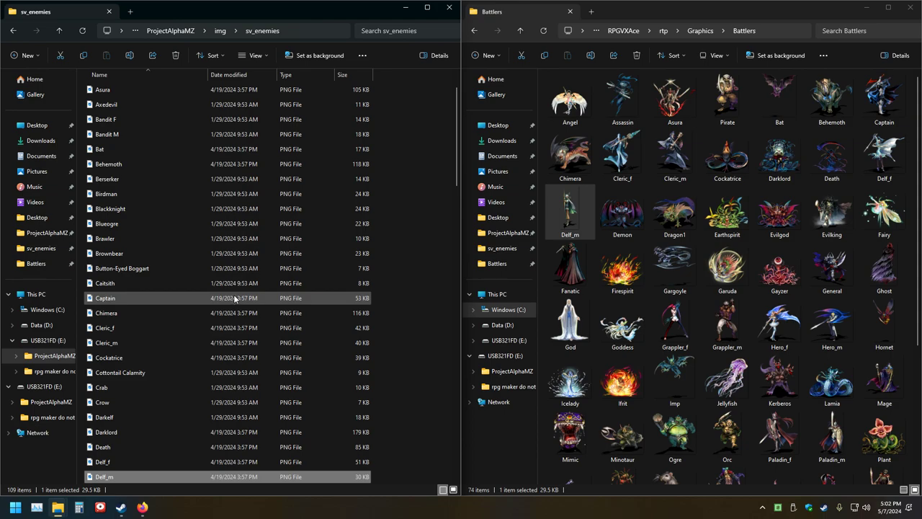
Preview the existing Demon image in sv_enemies
{"action": "scroll", "coordinate": [187, 292], "scroll_direction": "down", "scroll_amount": 3}
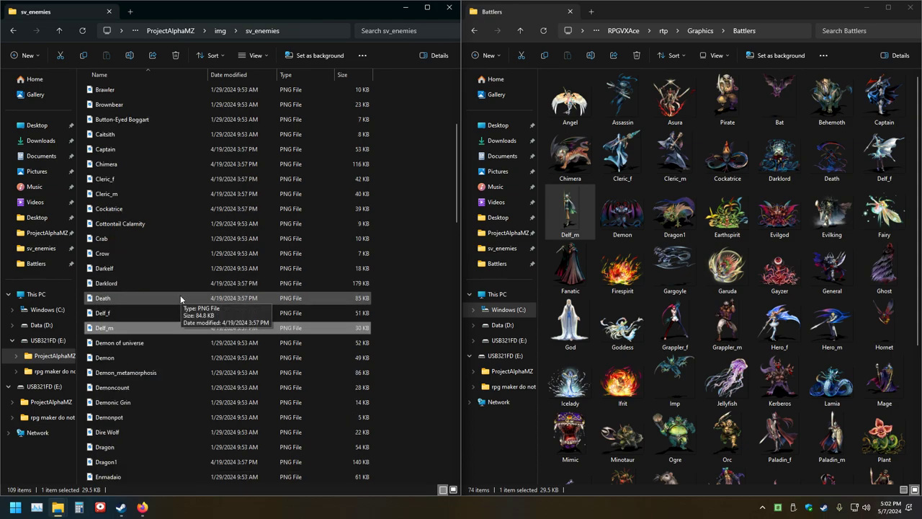
{"action": "double_click", "coordinate": [101, 358]}
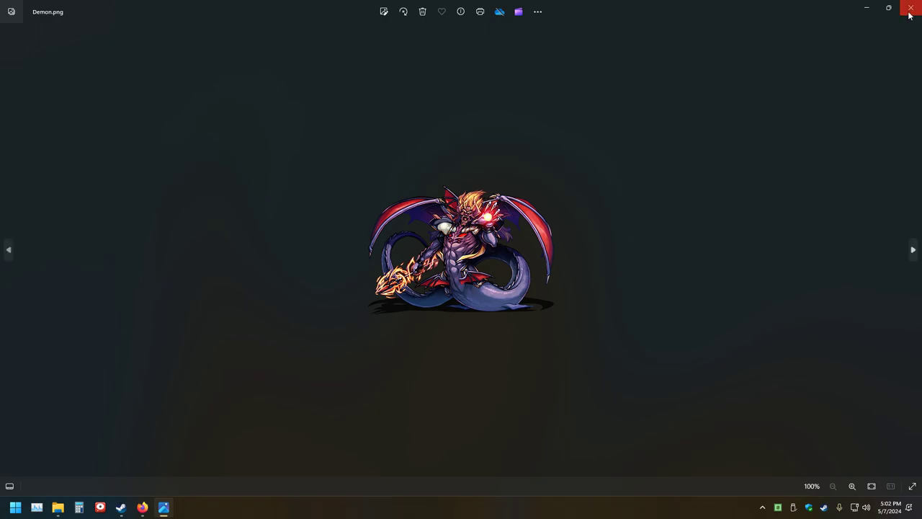
{"action": "left_click", "coordinate": [910, 8]}
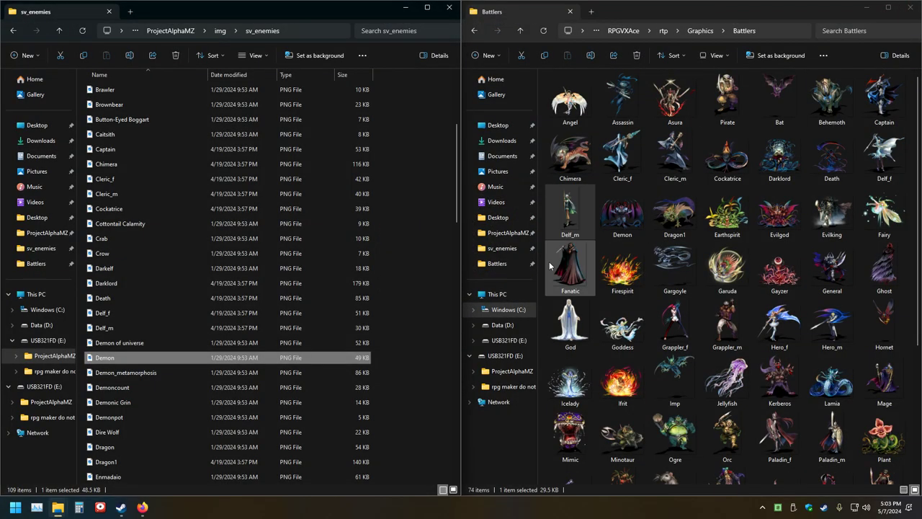
Rename the Demon image in Battlers to Demon1, copy it into sv_enemies and refresh the file list
{"action": "left_click", "coordinate": [633, 232]}
{"action": "left_click", "coordinate": [625, 236]}
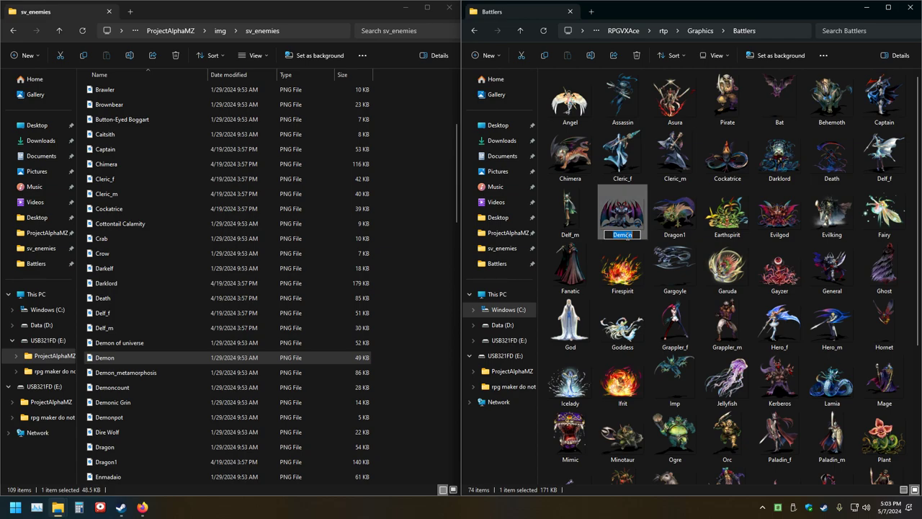
{"action": "key", "text": "End"}
{"action": "type", "text": "1"}
{"action": "key", "text": "Return"}
{"action": "left_click_drag", "start_coordinate": [622, 216], "coordinate": [194, 268]}
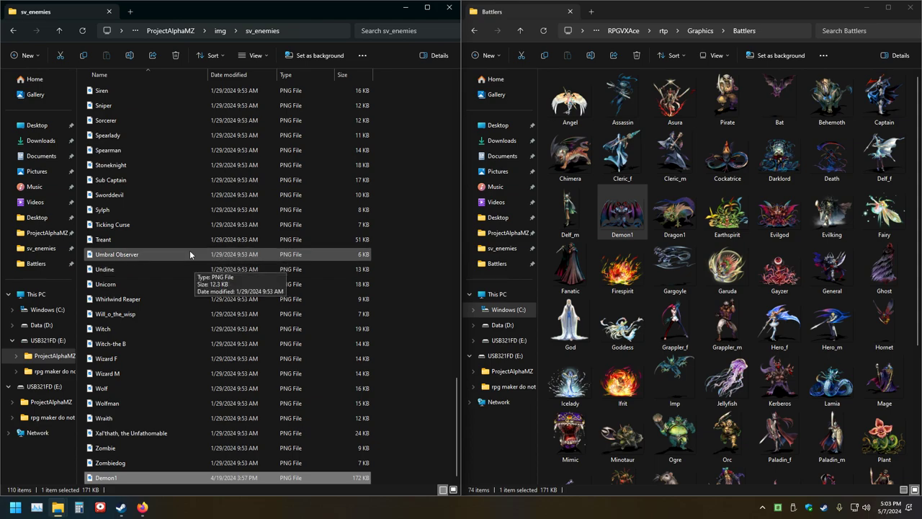
{"action": "left_click", "coordinate": [82, 31]}
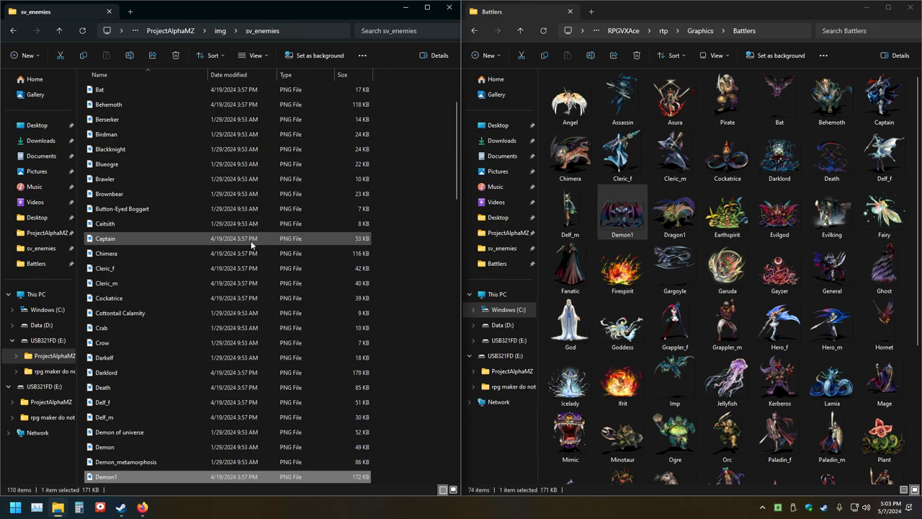
Copy Earthspirit from Battlers into sv_enemies and refresh the file list
{"action": "scroll", "coordinate": [170, 248], "scroll_direction": "down", "scroll_amount": 7}
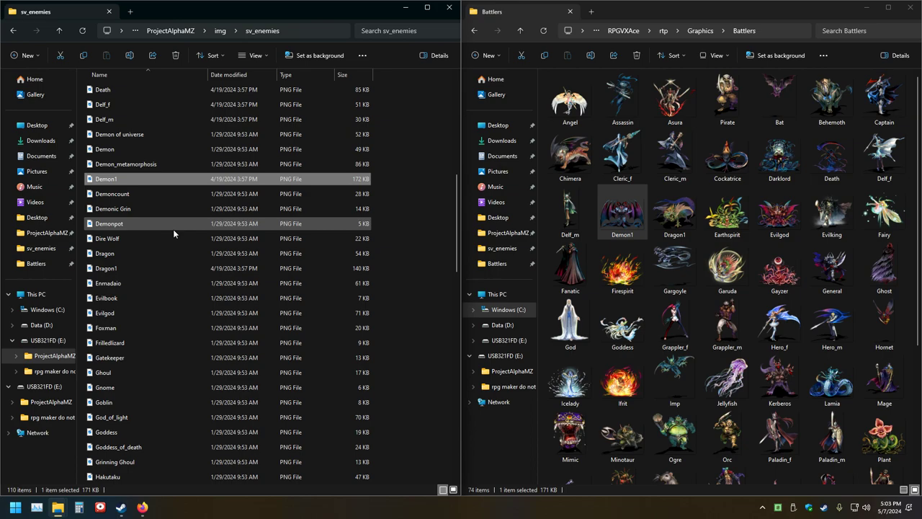
{"action": "left_click_drag", "start_coordinate": [725, 215], "coordinate": [204, 252]}
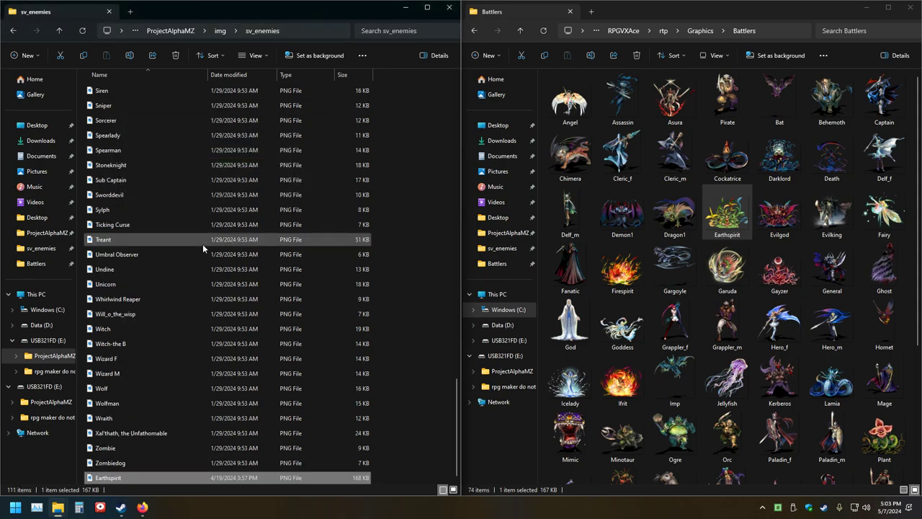
{"action": "left_click", "coordinate": [82, 30]}
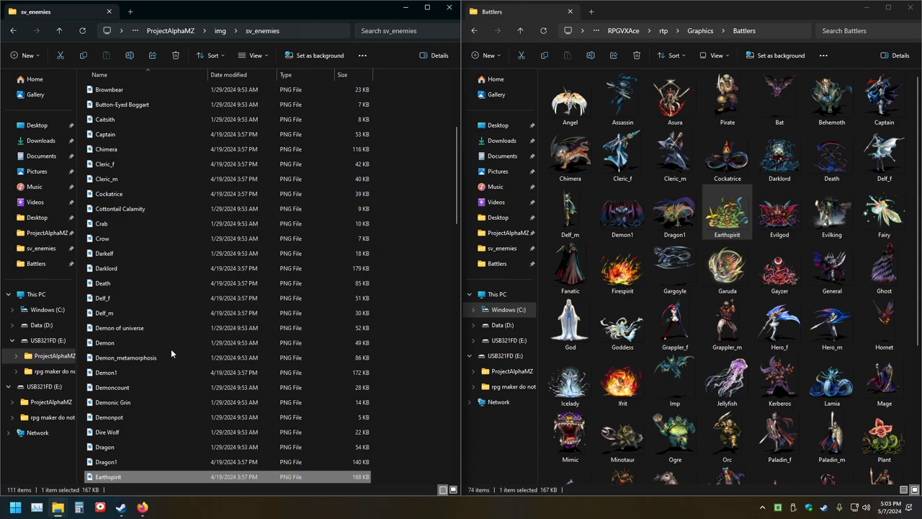
Rename the Evilgod image in Battlers to Evilgod1 and copy it into sv_enemies
{"action": "scroll", "coordinate": [155, 313], "scroll_direction": "down", "scroll_amount": 10}
{"action": "scroll", "coordinate": [156, 313], "scroll_direction": "up", "scroll_amount": 3}
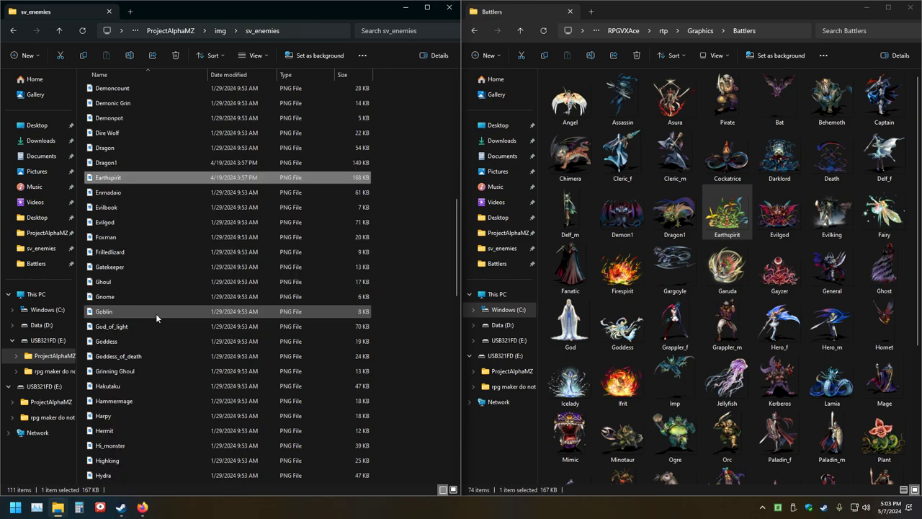
{"action": "left_click", "coordinate": [781, 231]}
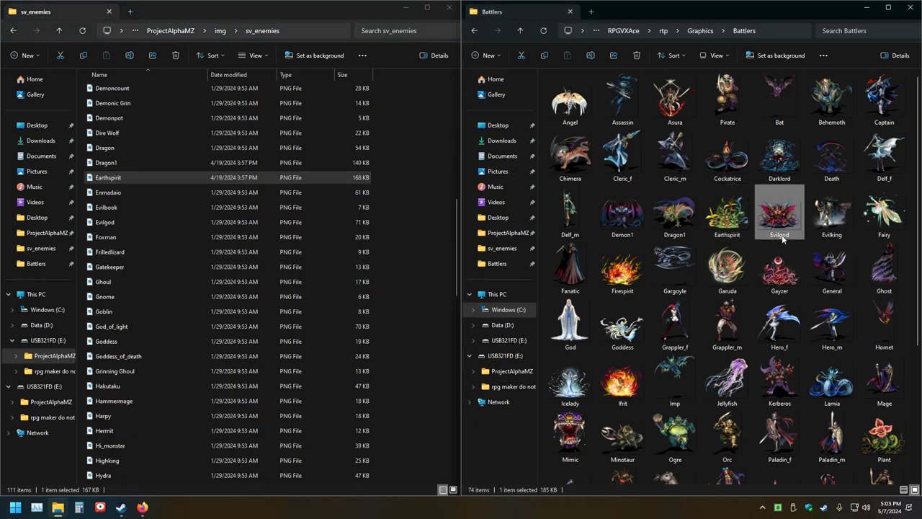
{"action": "left_click", "coordinate": [781, 234]}
{"action": "key", "text": "End"}
{"action": "type", "text": "1"}
{"action": "key", "text": "Return"}
{"action": "left_click_drag", "start_coordinate": [780, 214], "coordinate": [235, 259]}
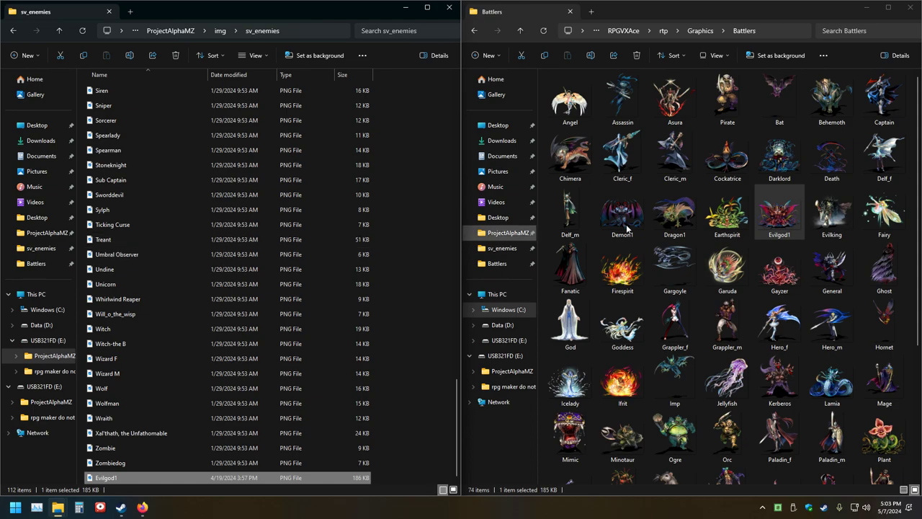
Preview the Evilking image in Battlers
{"action": "left_click", "coordinate": [831, 214]}
{"action": "key", "text": "super+shift+s"}
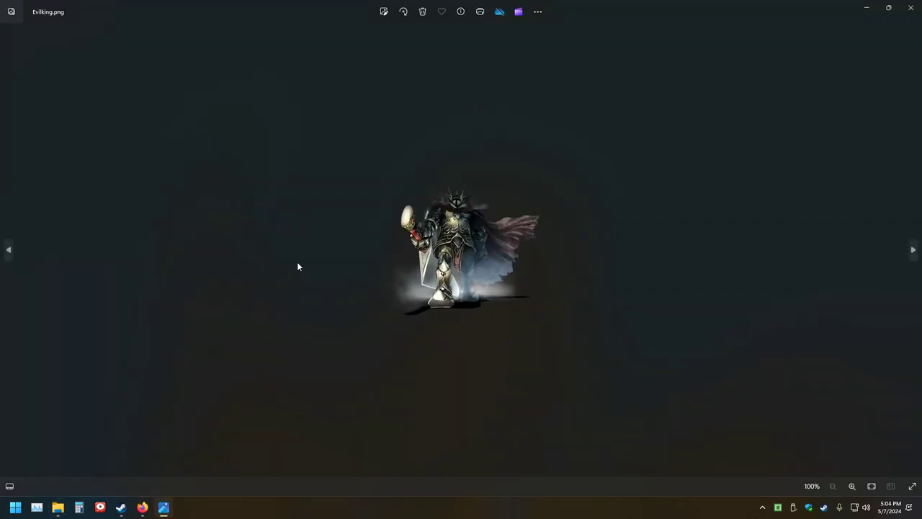
{"action": "left_click", "coordinate": [910, 7]}
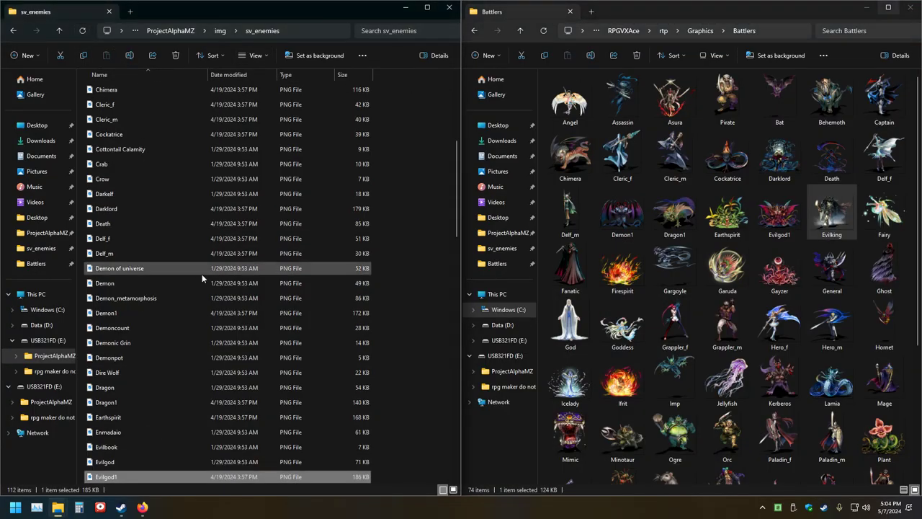
Look through the sv_enemies file list and preview the Hi_monster image
{"action": "scroll", "coordinate": [202, 272], "scroll_direction": "down", "scroll_amount": 15}
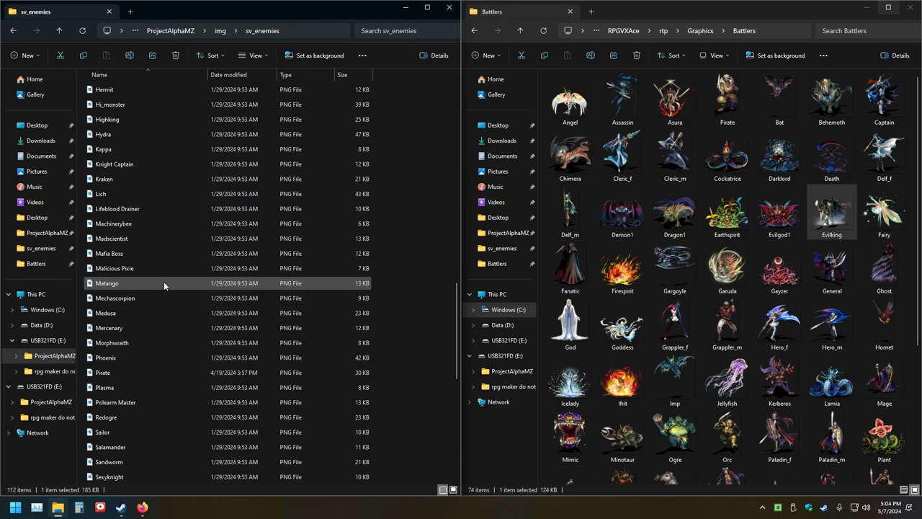
{"action": "scroll", "coordinate": [170, 274], "scroll_direction": "down", "scroll_amount": 3}
{"action": "scroll", "coordinate": [172, 272], "scroll_direction": "up", "scroll_amount": 6}
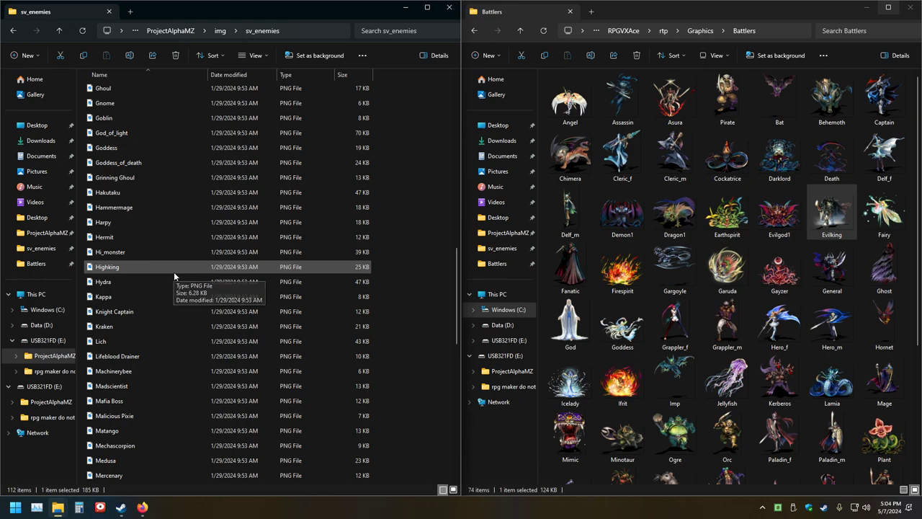
{"action": "double_click", "coordinate": [108, 252]}
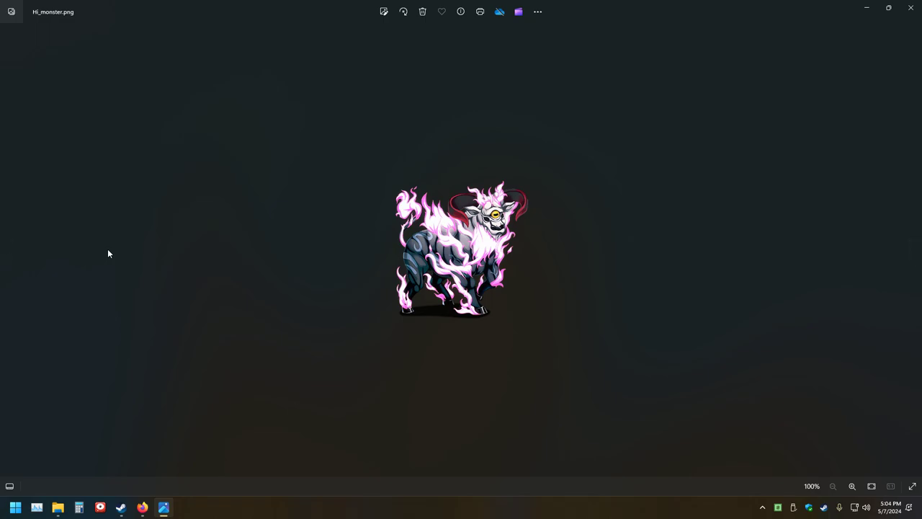
{"action": "left_click", "coordinate": [910, 7]}
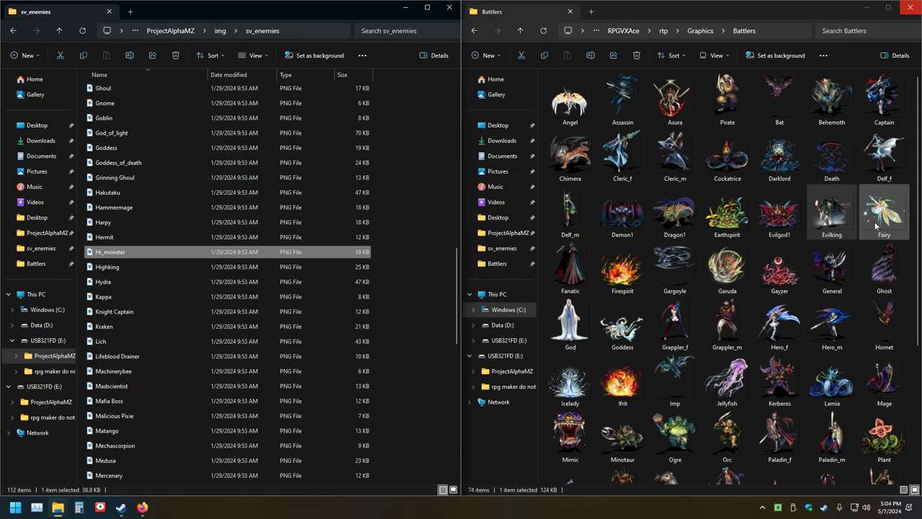
Rename the Evilking image in Battlers to IronGiant and copy it into sv_enemies
{"action": "left_click", "coordinate": [831, 238]}
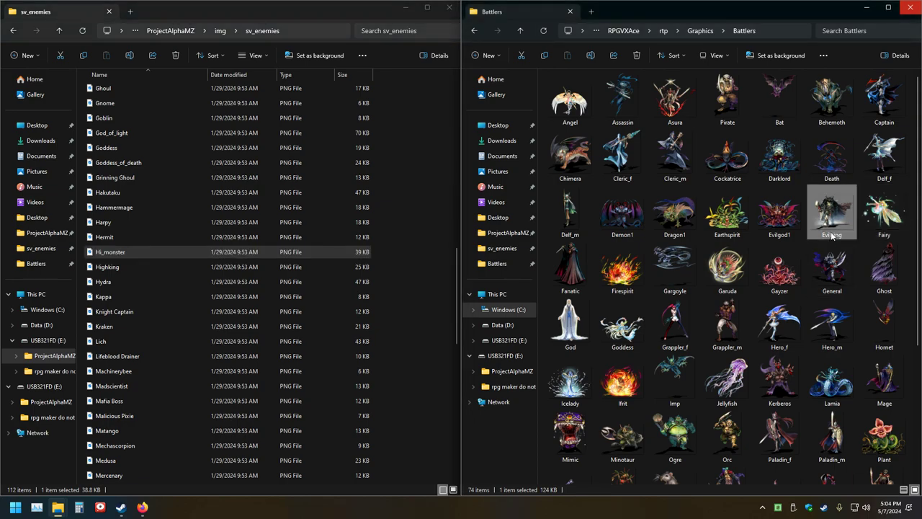
{"action": "left_click", "coordinate": [829, 237]}
{"action": "type", "text": "Iron"}
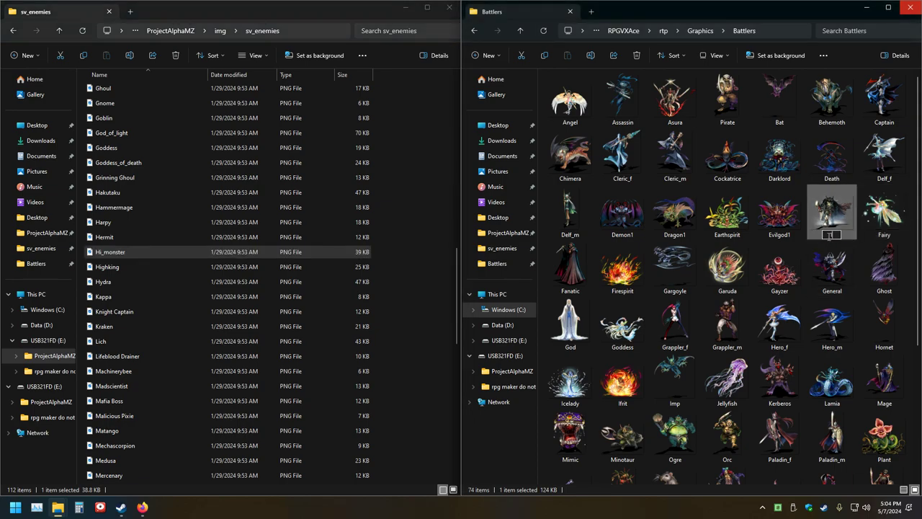
{"action": "type", "text": " Giant"}
{"action": "key", "text": "Tab"}
{"action": "left_click", "coordinate": [829, 229]}
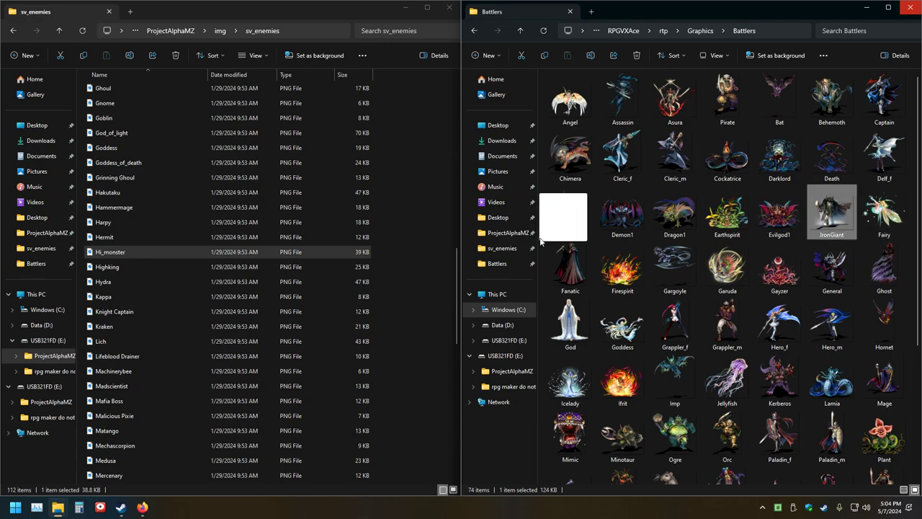
{"action": "left_click", "coordinate": [264, 251]}
{"action": "key", "text": "ctrl+v"}
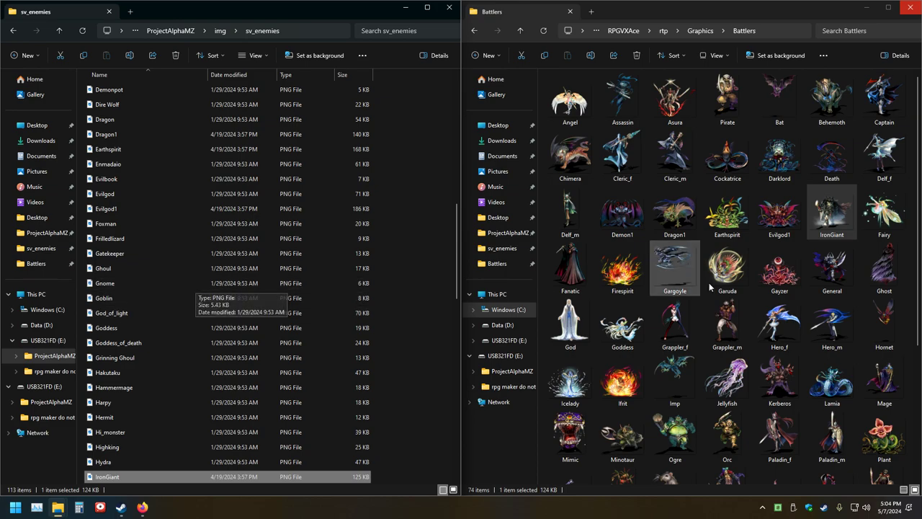
Copy Fairy and Fanatic from Battlers into sv_enemies, refreshing the file list after each copy
{"action": "left_click_drag", "start_coordinate": [888, 241], "coordinate": [172, 292]}
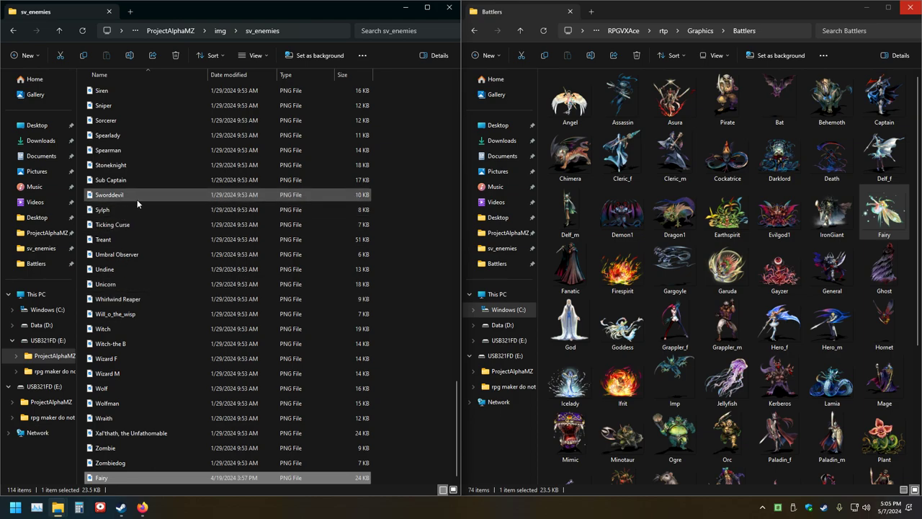
{"action": "left_click", "coordinate": [82, 30]}
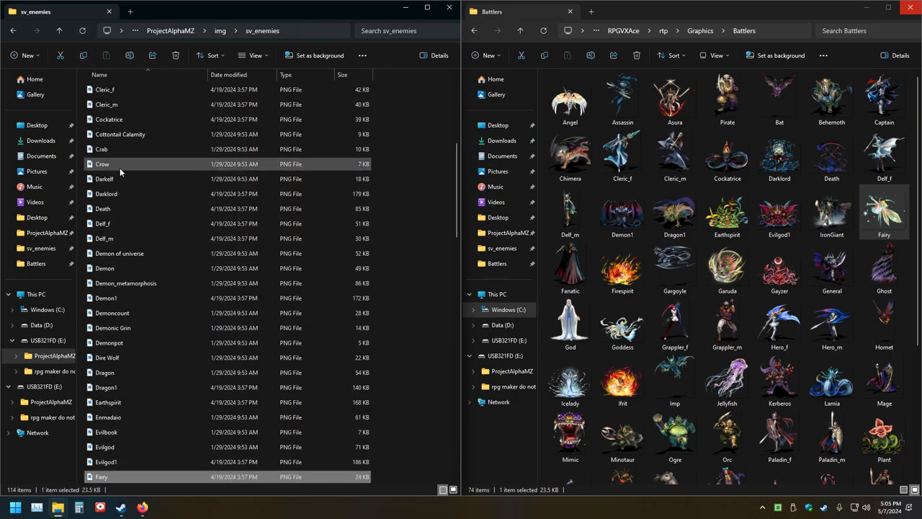
{"action": "scroll", "coordinate": [185, 253], "scroll_direction": "down", "scroll_amount": 10}
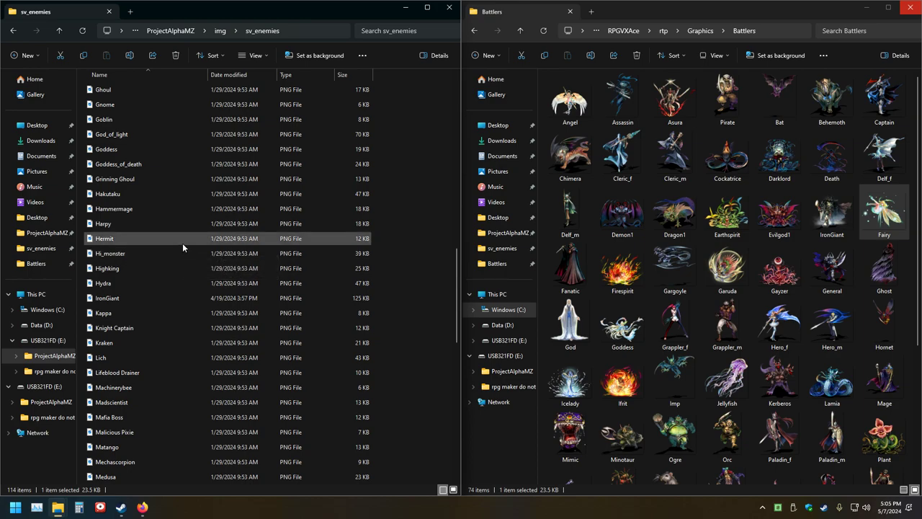
{"action": "scroll", "coordinate": [182, 243], "scroll_direction": "up", "scroll_amount": 3}
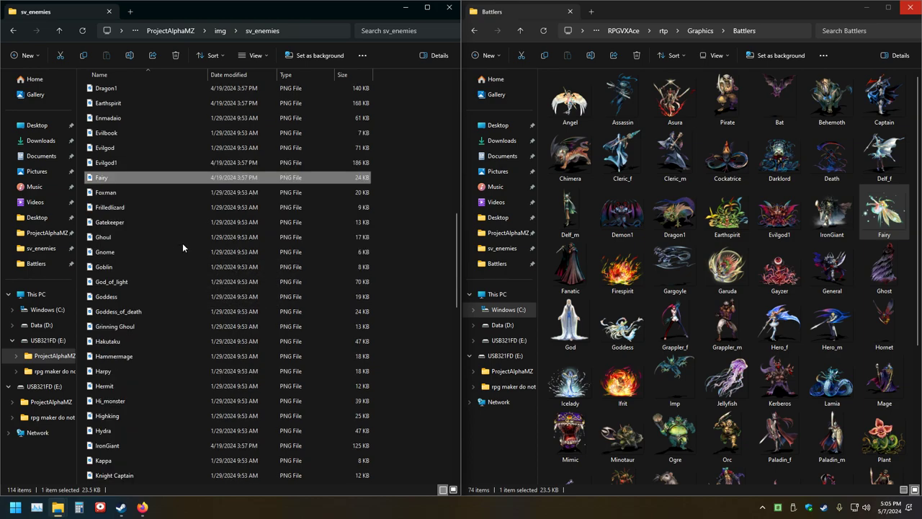
{"action": "left_click_drag", "start_coordinate": [569, 268], "coordinate": [218, 241]}
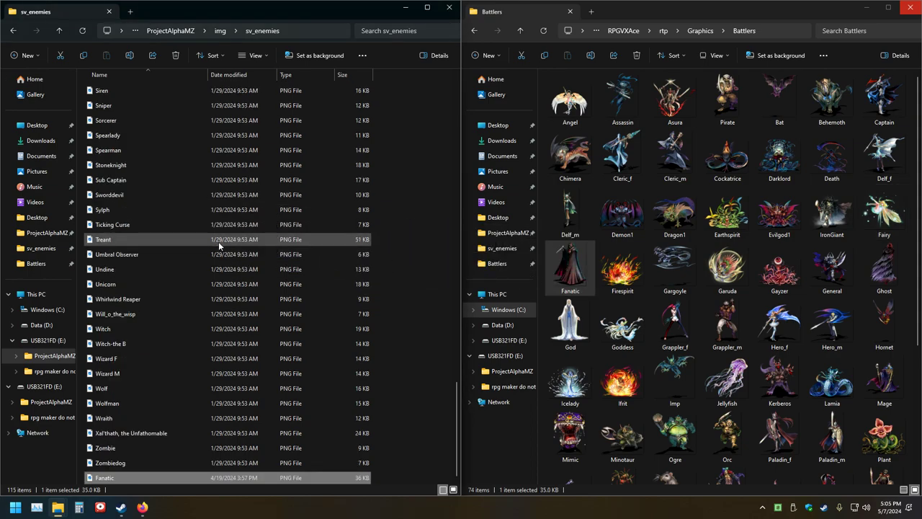
{"action": "left_click", "coordinate": [83, 31]}
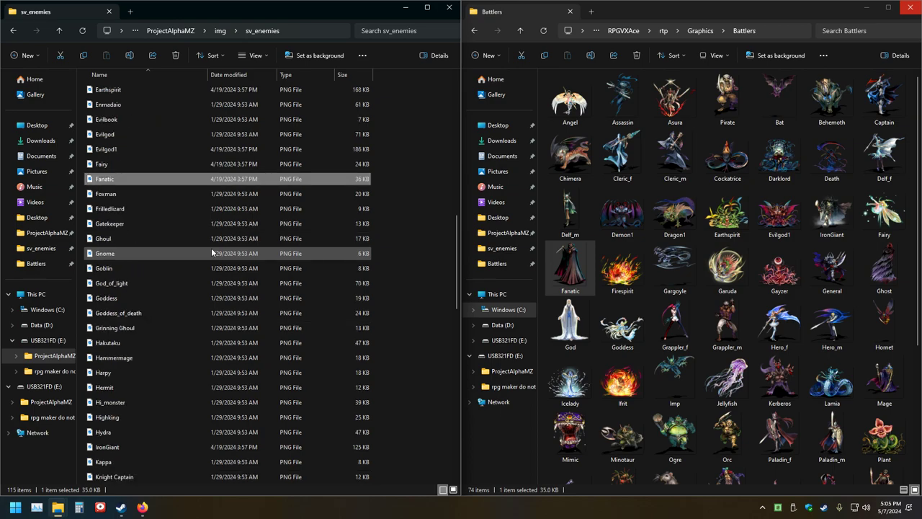
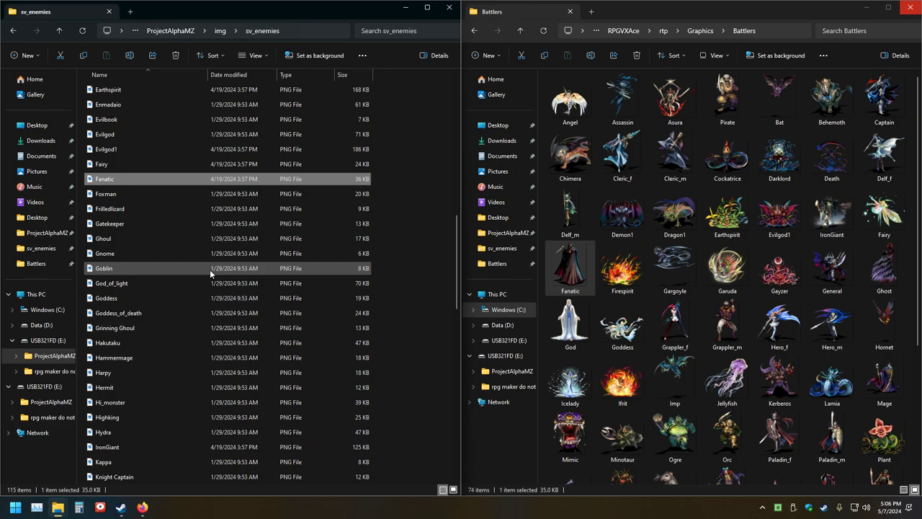
Preview the copied Fanatic image, and copy Firespirit from Battlers into sv_enemies, refreshing the file list
{"action": "double_click", "coordinate": [102, 183]}
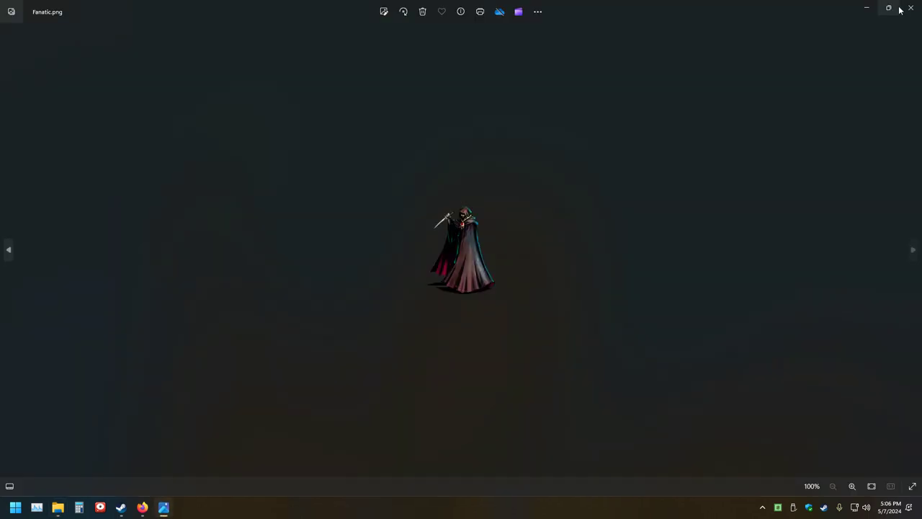
{"action": "left_click", "coordinate": [910, 7]}
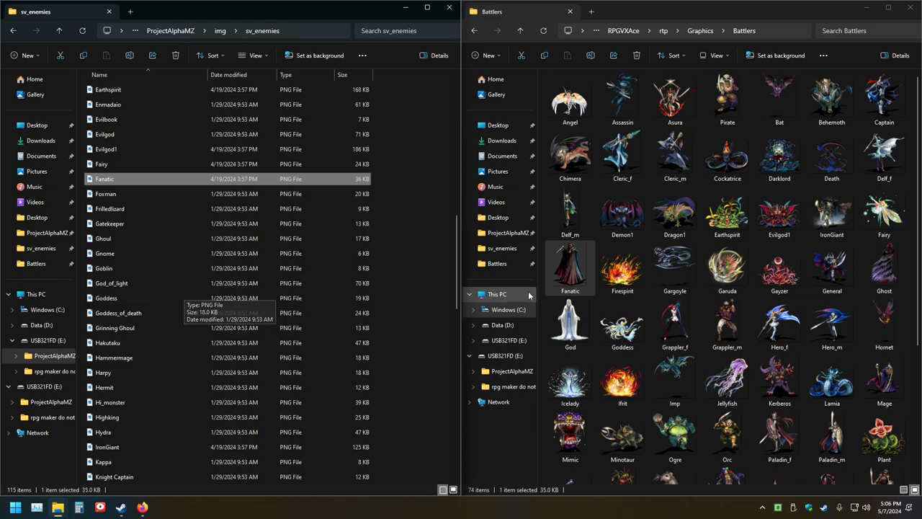
{"action": "left_click_drag", "start_coordinate": [623, 270], "coordinate": [229, 294]}
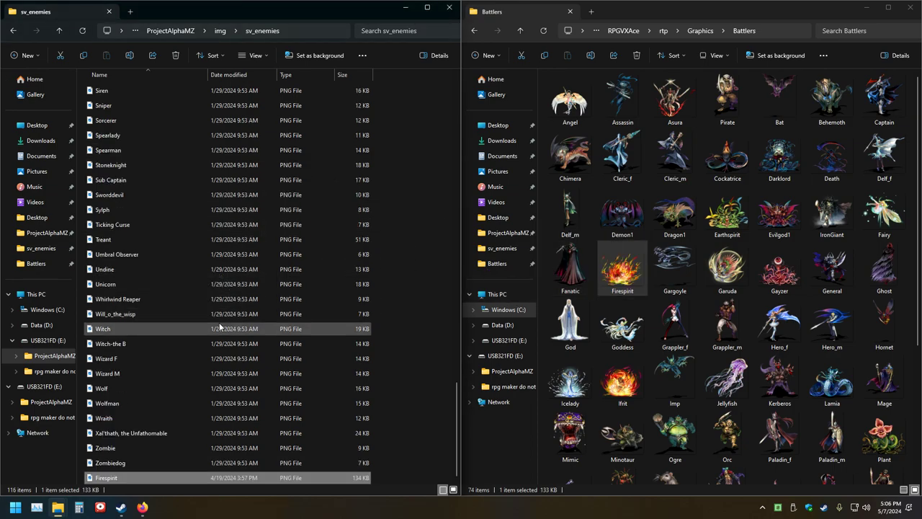
{"action": "left_click", "coordinate": [82, 32]}
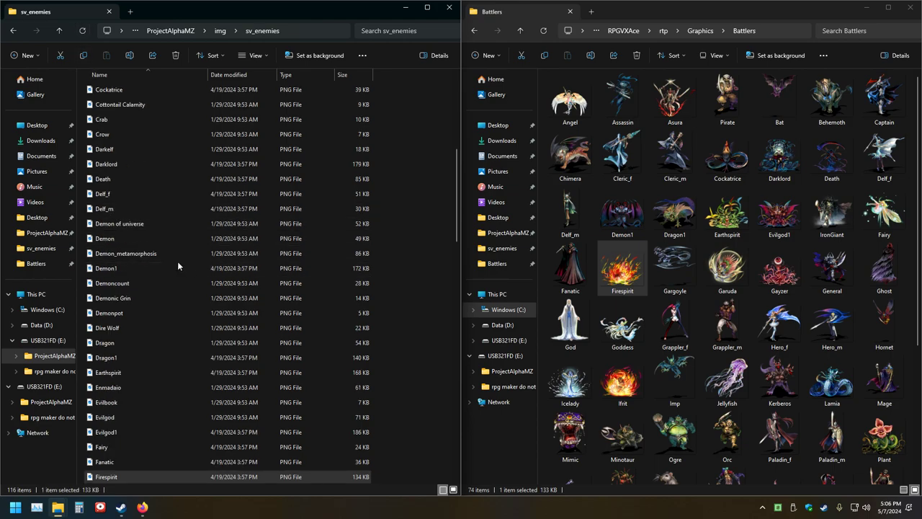
{"action": "scroll", "coordinate": [173, 267], "scroll_direction": "down", "scroll_amount": 12}
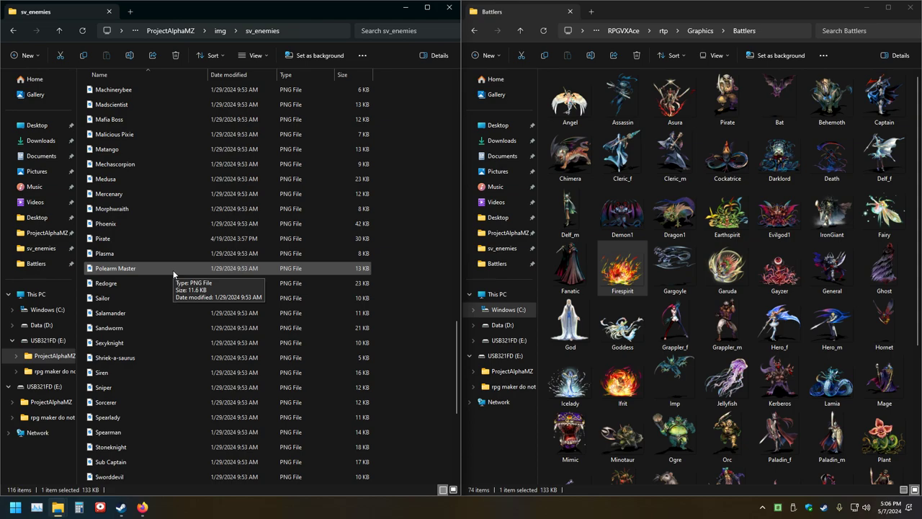
{"action": "scroll", "coordinate": [173, 272], "scroll_direction": "up", "scroll_amount": 12}
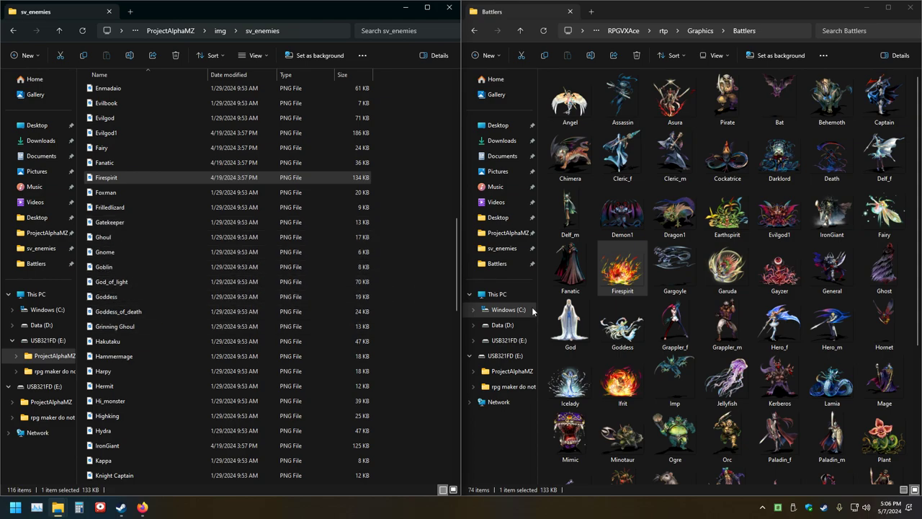
Copy Gargoyle, Garuda, Gayzer, General and Ghost together from Battlers into sv_enemies and check them in the sorted list
{"action": "left_click_drag", "start_coordinate": [903, 285], "coordinate": [215, 247]}
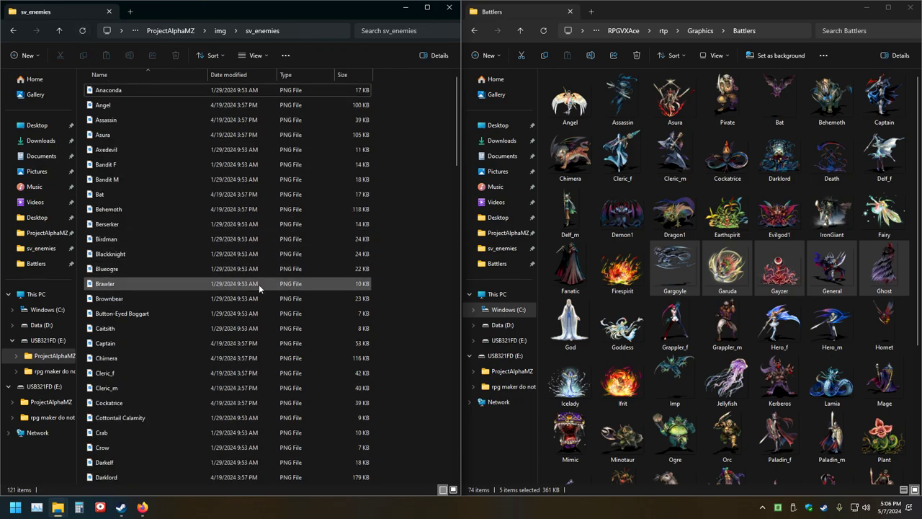
{"action": "scroll", "coordinate": [173, 249], "scroll_direction": "down", "scroll_amount": 6}
{"action": "scroll", "coordinate": [181, 241], "scroll_direction": "down", "scroll_amount": 12}
{"action": "scroll", "coordinate": [187, 240], "scroll_direction": "up", "scroll_amount": 3}
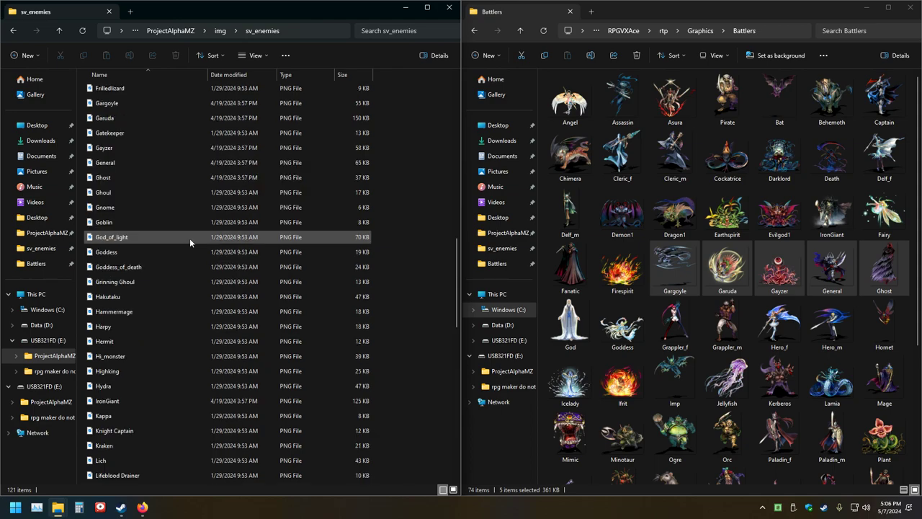
Preview the Goddess image in sv_enemies and the one in Battlers to compare them
{"action": "double_click", "coordinate": [108, 252]}
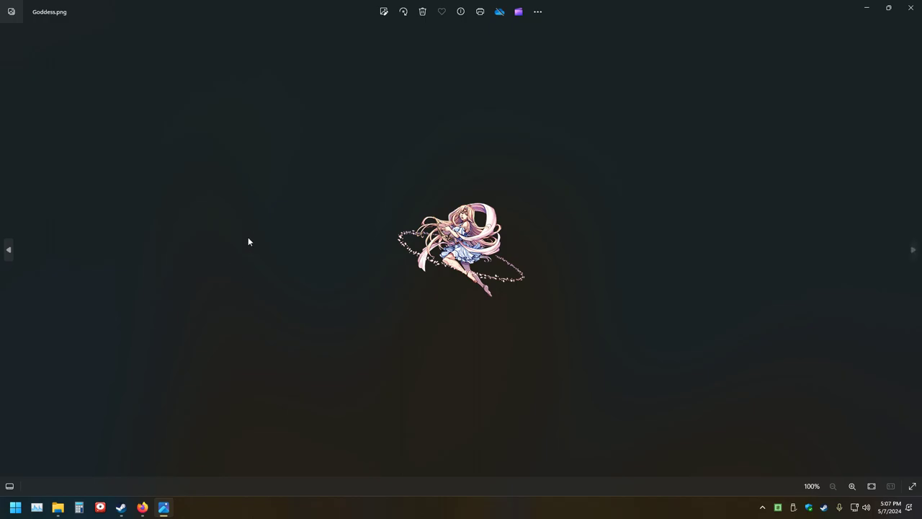
{"action": "left_click", "coordinate": [910, 7]}
{"action": "left_click", "coordinate": [628, 348]}
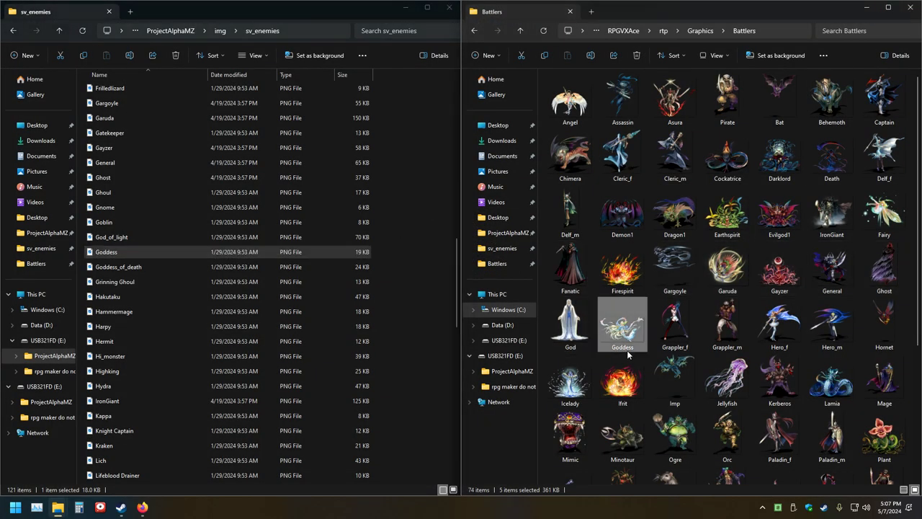
{"action": "key", "text": "Return"}
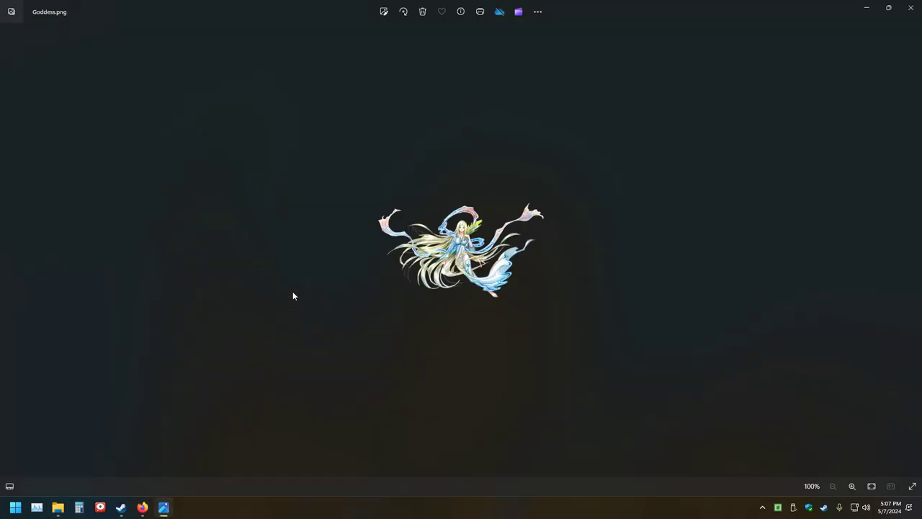
{"action": "left_click", "coordinate": [910, 7]}
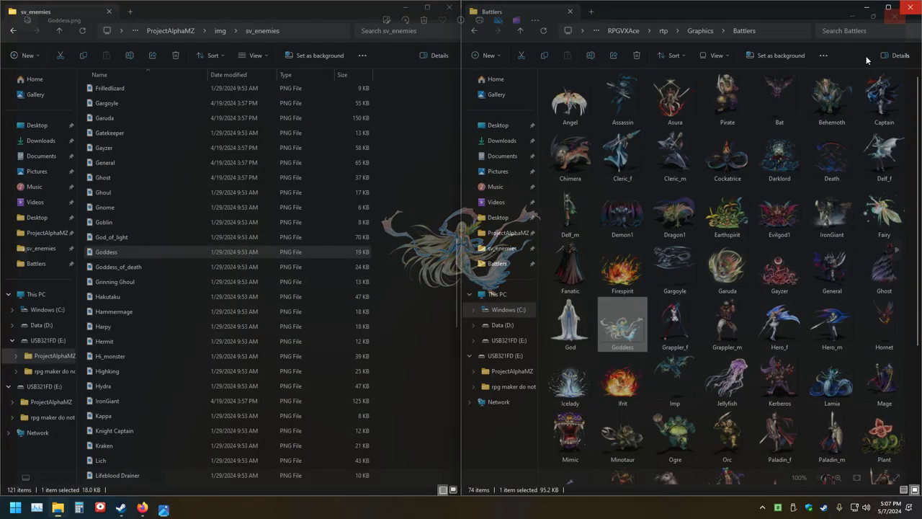
Rename the Goddess image in Battlers to Goddess1
{"action": "left_click", "coordinate": [618, 349]}
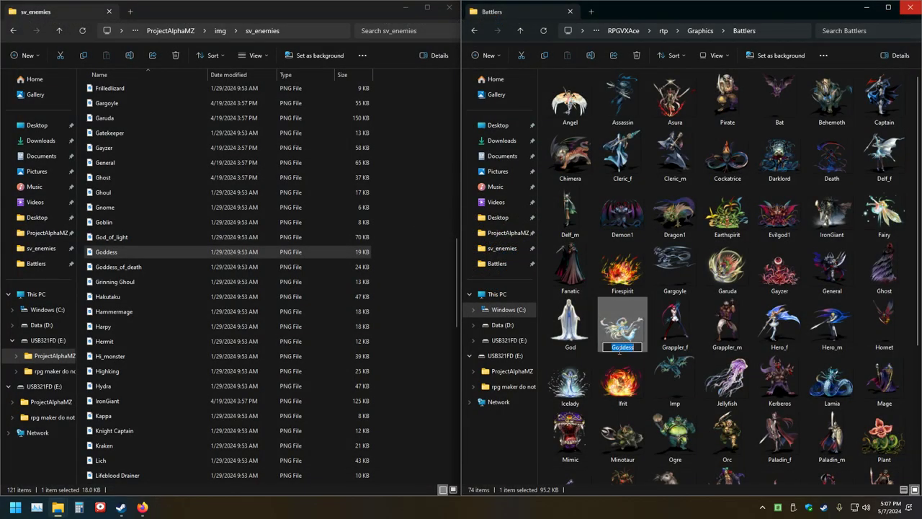
{"action": "left_click", "coordinate": [620, 349]}
{"action": "type", "text": "1"}
{"action": "left_click", "coordinate": [550, 345]}
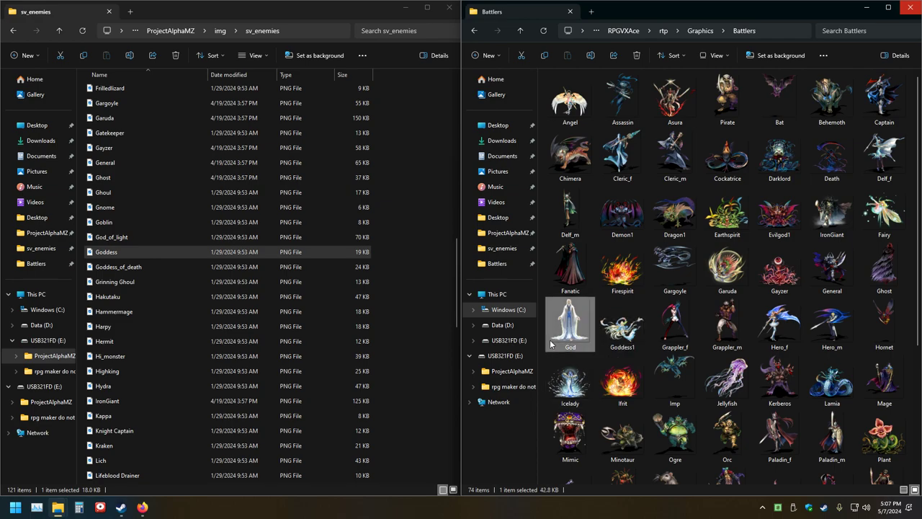
Copy God, Goddess1, Grappler_f and Grappler_m into sv_enemies, refresh its list, and copy Hero_f, Hero_m and Hornet there as well
{"action": "left_click_drag", "start_coordinate": [546, 338], "coordinate": [677, 324]}
{"action": "left_click_drag", "start_coordinate": [544, 348], "coordinate": [252, 285]}
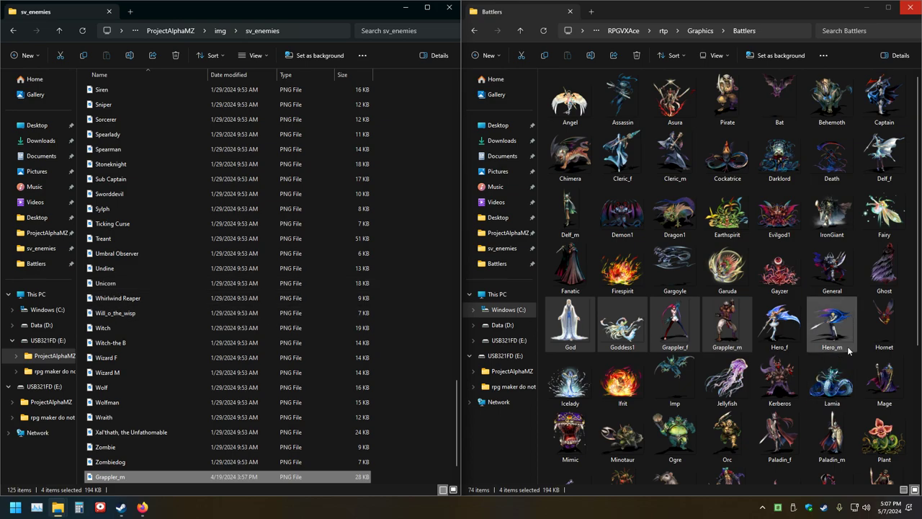
{"action": "left_click", "coordinate": [82, 31]}
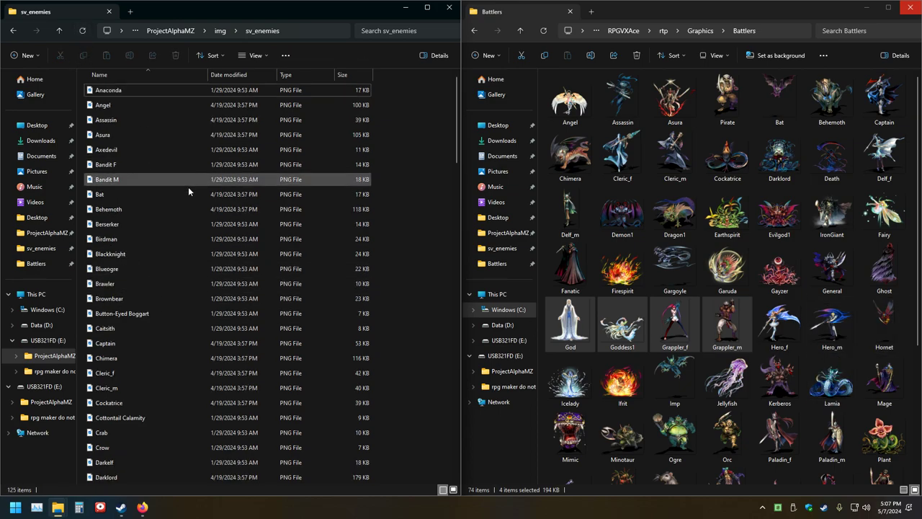
{"action": "scroll", "coordinate": [181, 252], "scroll_direction": "down", "scroll_amount": 9}
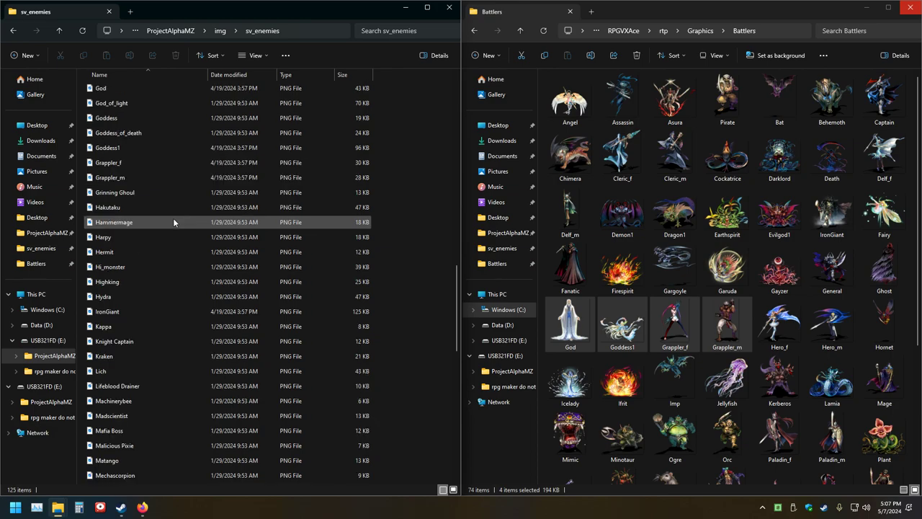
{"action": "left_click_drag", "start_coordinate": [911, 341], "coordinate": [781, 321]}
{"action": "left_click_drag", "start_coordinate": [779, 324], "coordinate": [199, 303]}
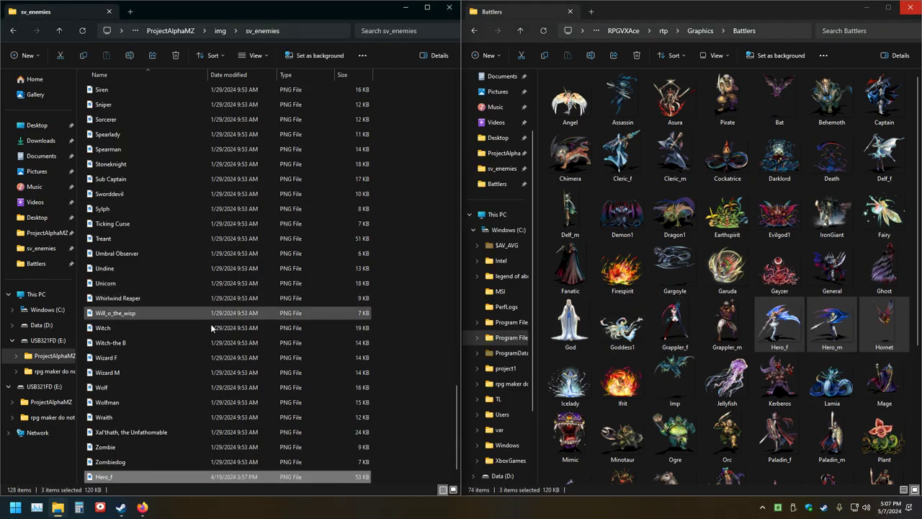
Rename the Ifrit image in Battlers to Fireguy
{"action": "left_click", "coordinate": [577, 406]}
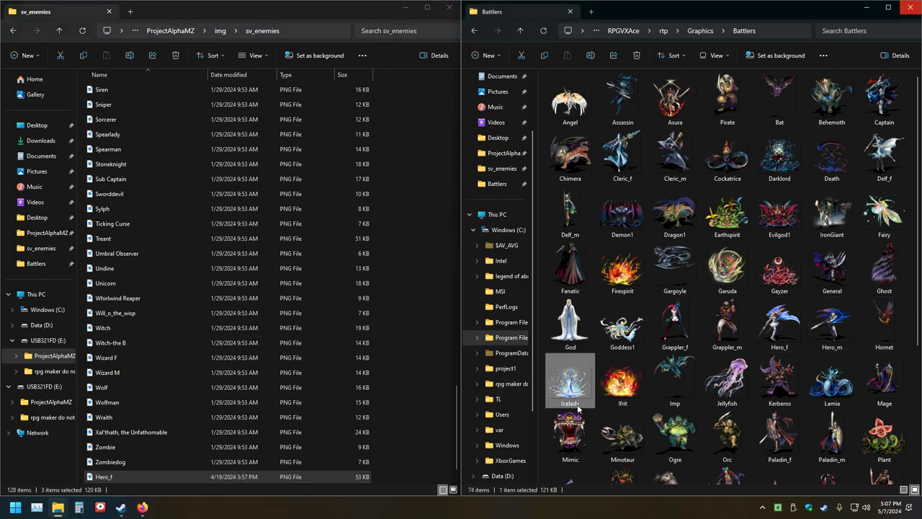
{"action": "left_click", "coordinate": [625, 403]}
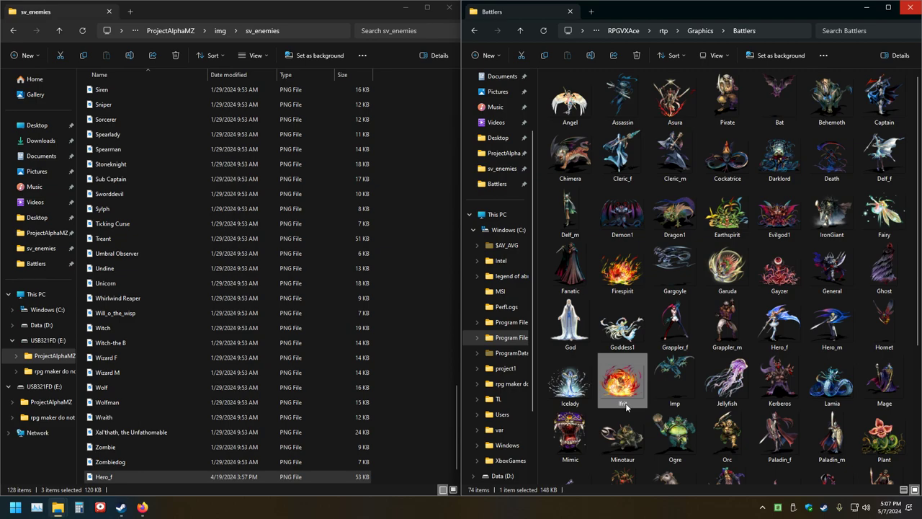
{"action": "left_click", "coordinate": [625, 402]}
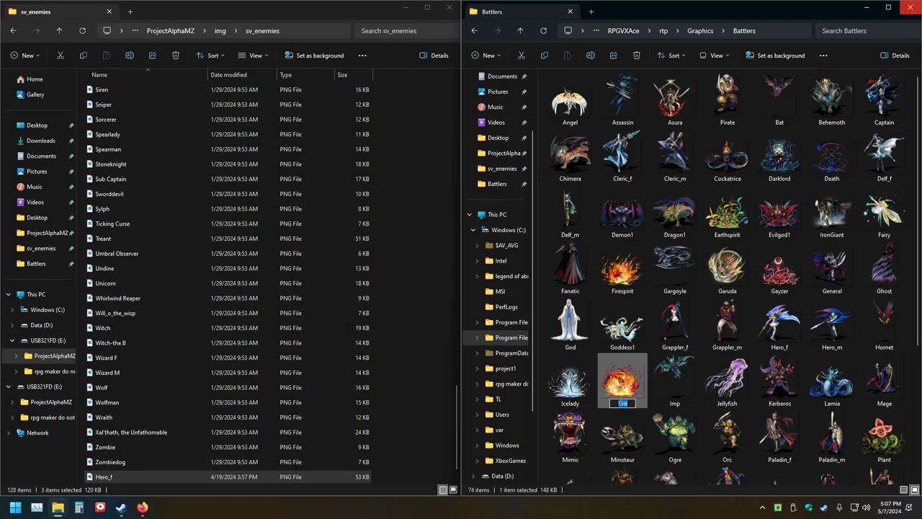
{"action": "type", "text": "Fireguy"}
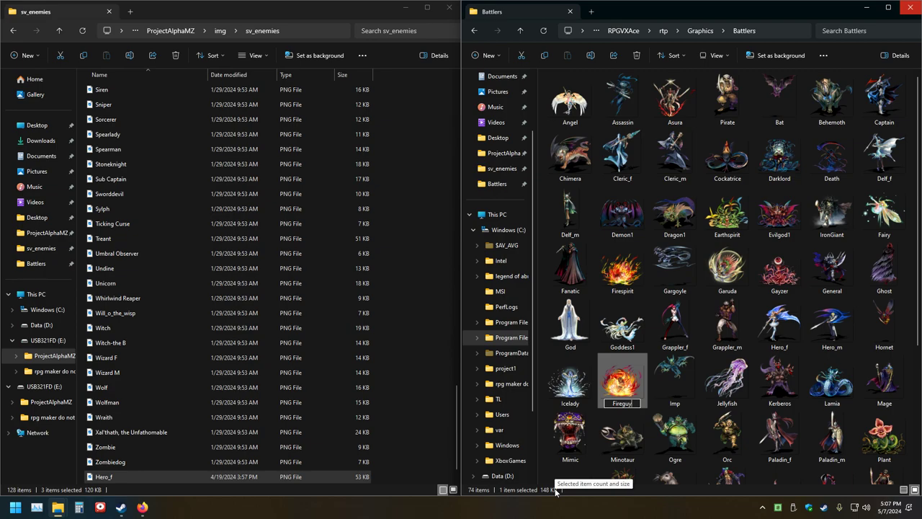
Rename the Kerberos image in Battlers to Cerberus
{"action": "left_click", "coordinate": [778, 405]}
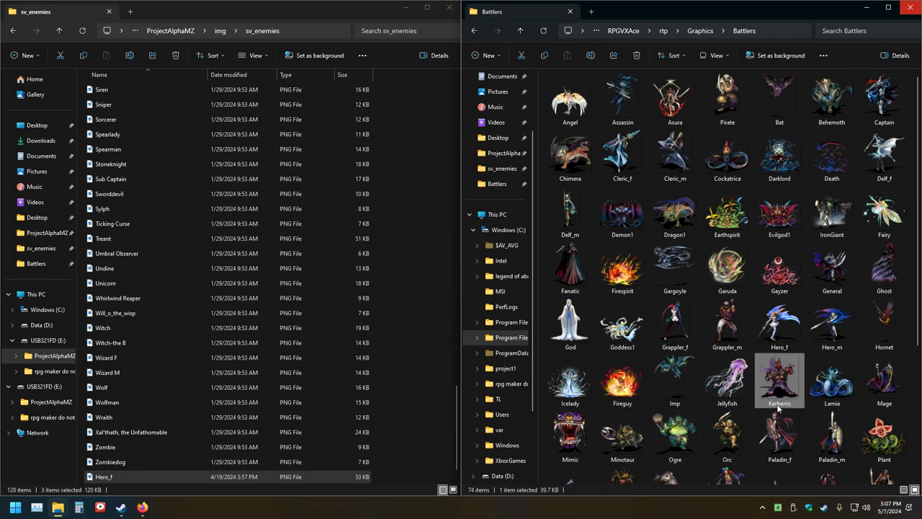
{"action": "left_click", "coordinate": [778, 404]}
{"action": "type", "text": "Cerberus"}
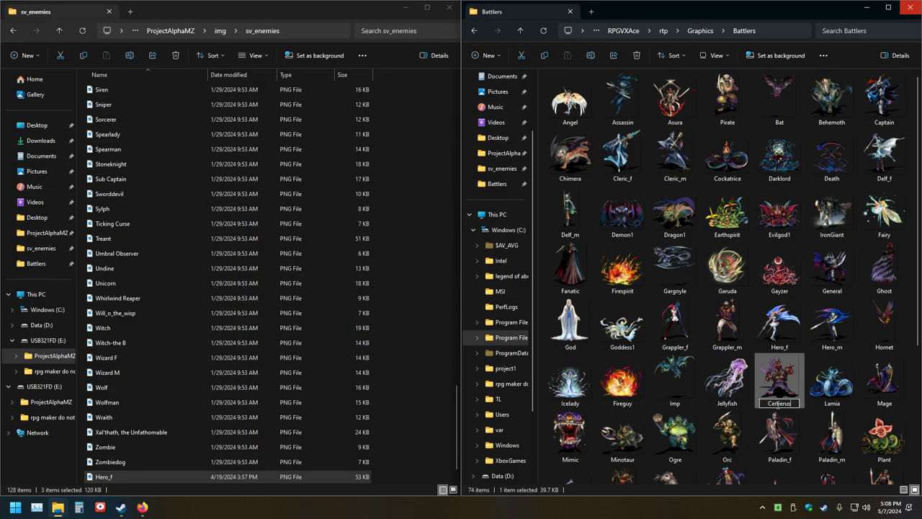
{"action": "left_click", "coordinate": [547, 478]}
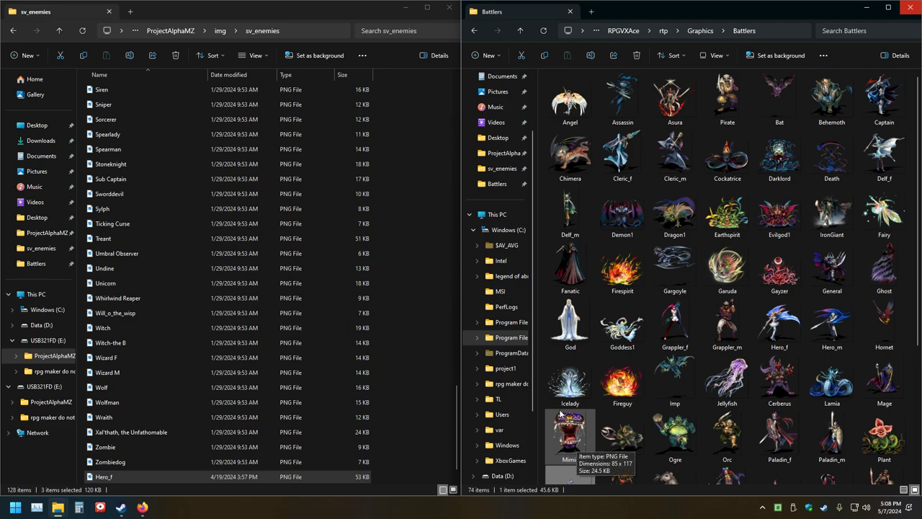
Copy Icelady and Fireguy from Battlers into sv_enemies and refresh the file list
{"action": "left_click_drag", "start_coordinate": [539, 369], "coordinate": [626, 387]}
{"action": "left_click_drag", "start_coordinate": [570, 380], "coordinate": [311, 369]}
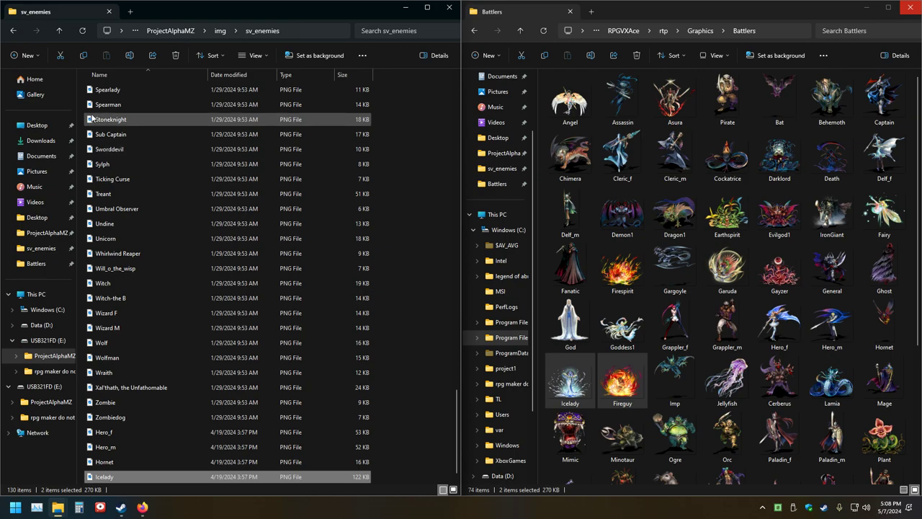
{"action": "left_click", "coordinate": [82, 30]}
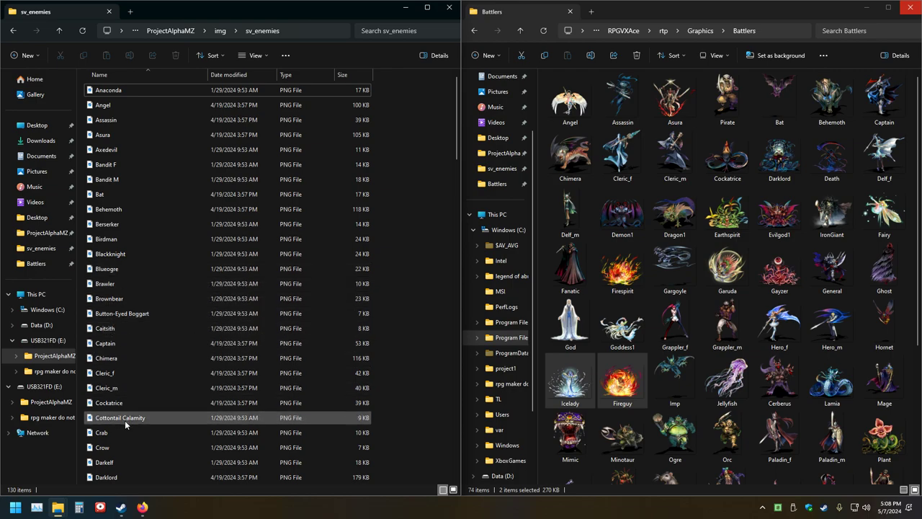
Copy Cerberus from Battlers into sv_enemies and look over the files already there
{"action": "left_click_drag", "start_coordinate": [775, 382], "coordinate": [319, 346]}
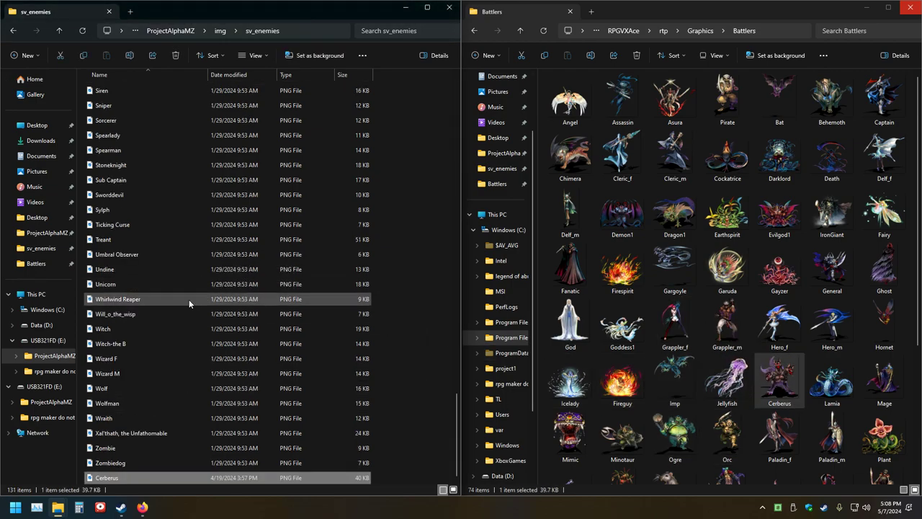
{"action": "scroll", "coordinate": [189, 299], "scroll_direction": "up", "scroll_amount": 15}
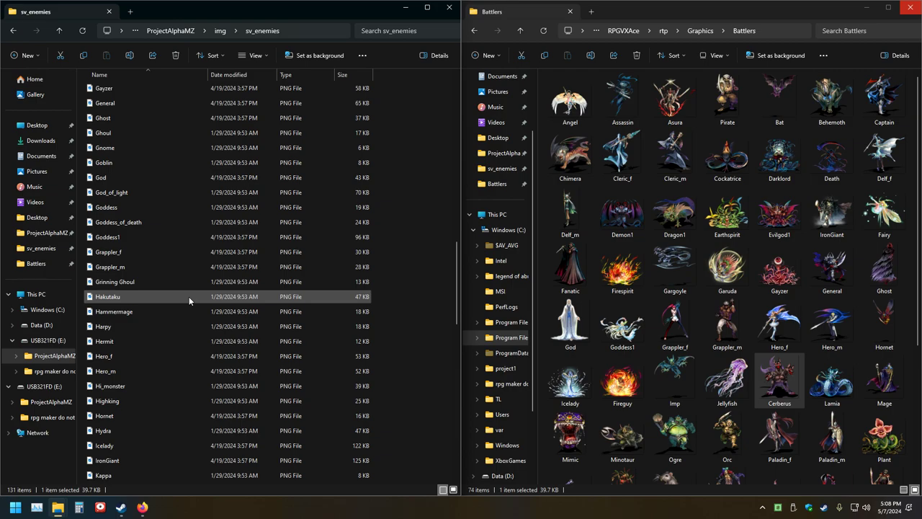
{"action": "scroll", "coordinate": [189, 296], "scroll_direction": "down", "scroll_amount": 3}
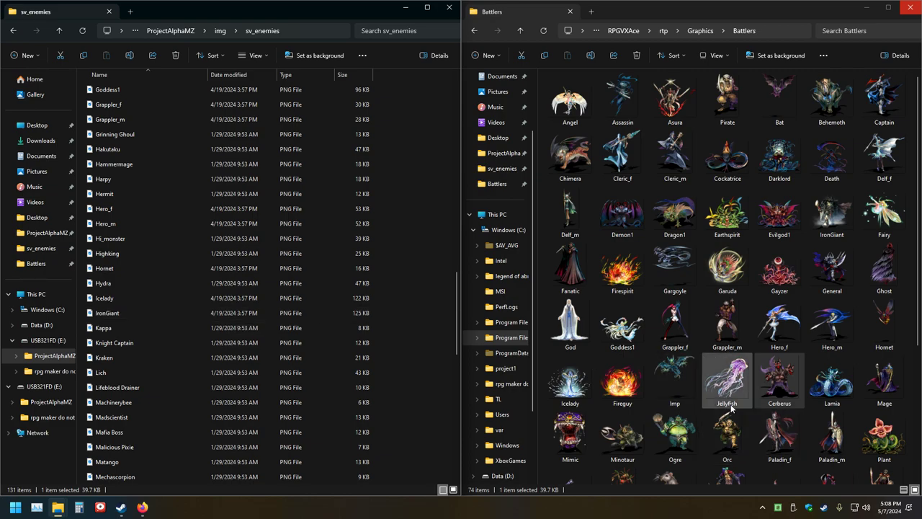
Copy Imp and Jellyfish from Battlers into sv_enemies and look through the existing enemy file names
{"action": "left_click", "coordinate": [728, 381]}
{"action": "left_click", "coordinate": [674, 382], "text": "ctrl"}
{"action": "left_click_drag", "start_coordinate": [727, 382], "coordinate": [235, 346]}
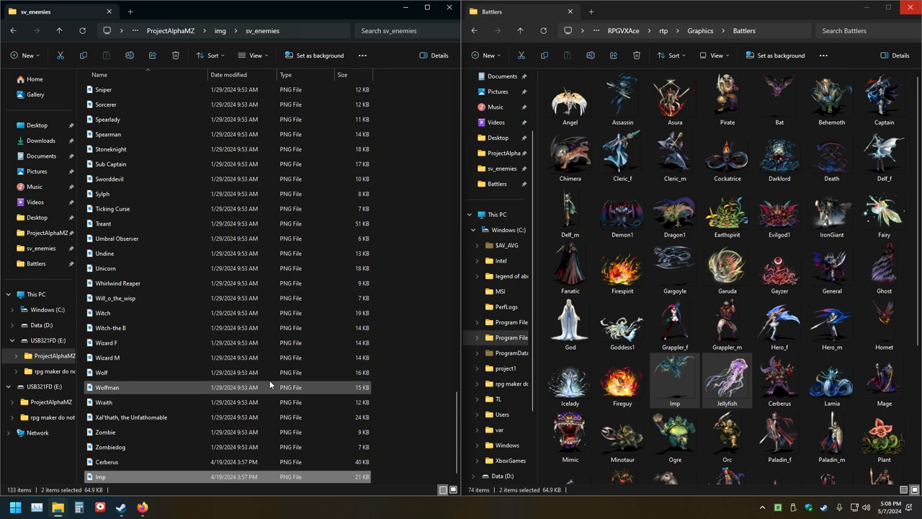
{"action": "scroll", "coordinate": [206, 256], "scroll_direction": "up", "scroll_amount": 15}
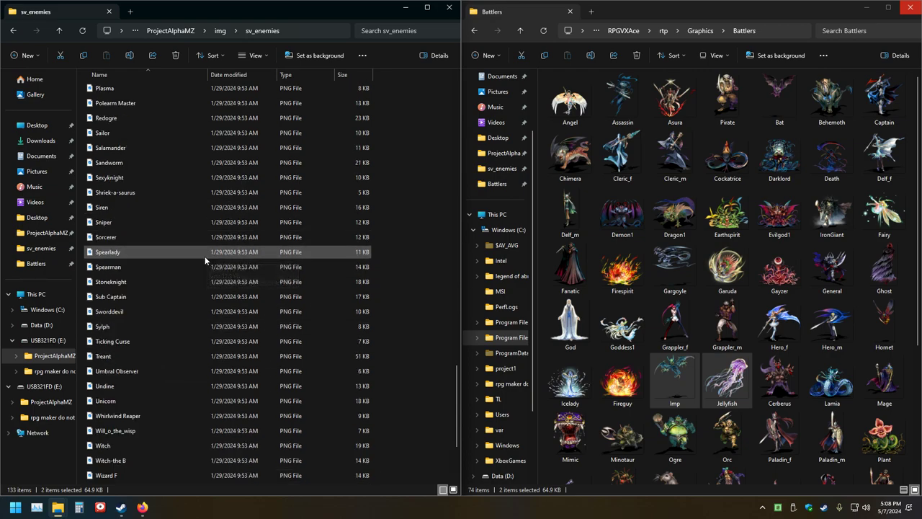
{"action": "scroll", "coordinate": [193, 262], "scroll_direction": "down", "scroll_amount": 13}
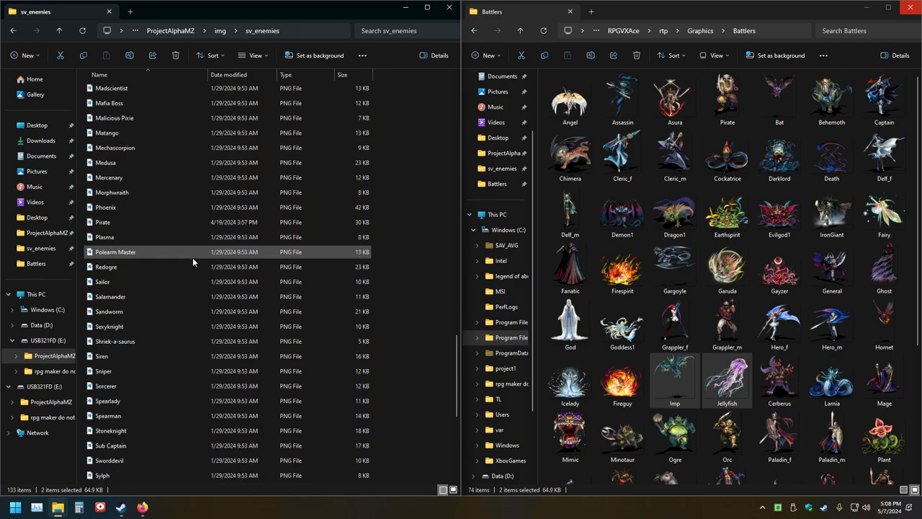
{"action": "scroll", "coordinate": [192, 257], "scroll_direction": "up", "scroll_amount": 3}
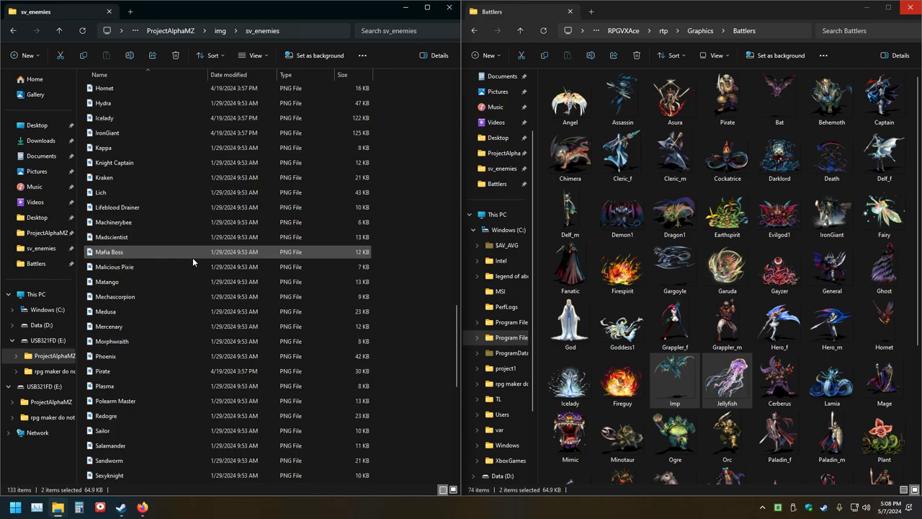
{"action": "scroll", "coordinate": [192, 261], "scroll_direction": "up", "scroll_amount": 3}
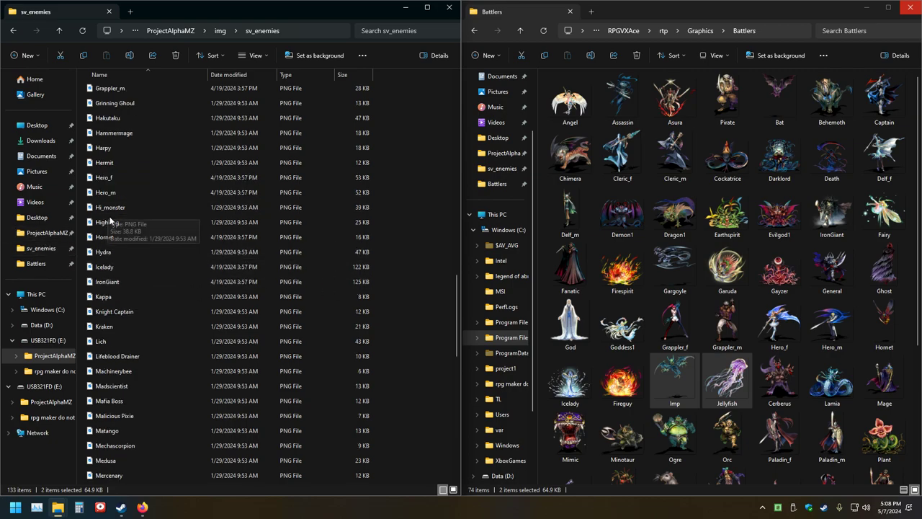
Preview the existing Lich image in sv_enemies, close it, and copy Lamia from Battlers into the folder
{"action": "double_click", "coordinate": [108, 345]}
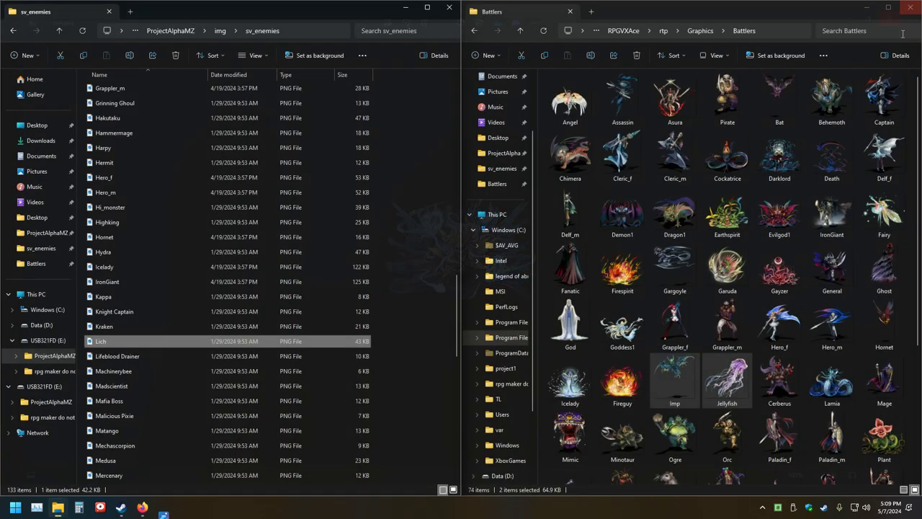
{"action": "left_click", "coordinate": [910, 7]}
{"action": "left_click_drag", "start_coordinate": [842, 378], "coordinate": [283, 267]}
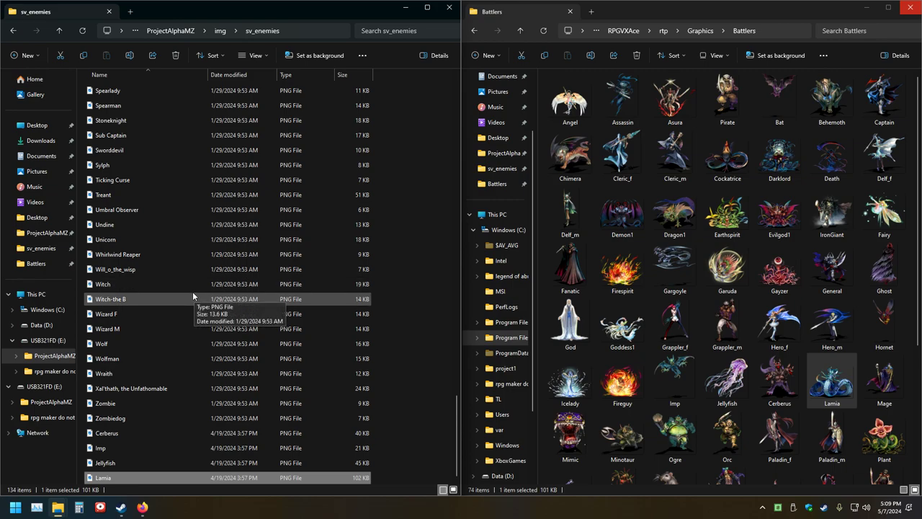
Check the existing file names in sv_enemies and copy Mage and Mimic from Battlers into that folder
{"action": "scroll", "coordinate": [193, 292], "scroll_direction": "up", "scroll_amount": 10}
{"action": "scroll", "coordinate": [181, 291], "scroll_direction": "up", "scroll_amount": 3}
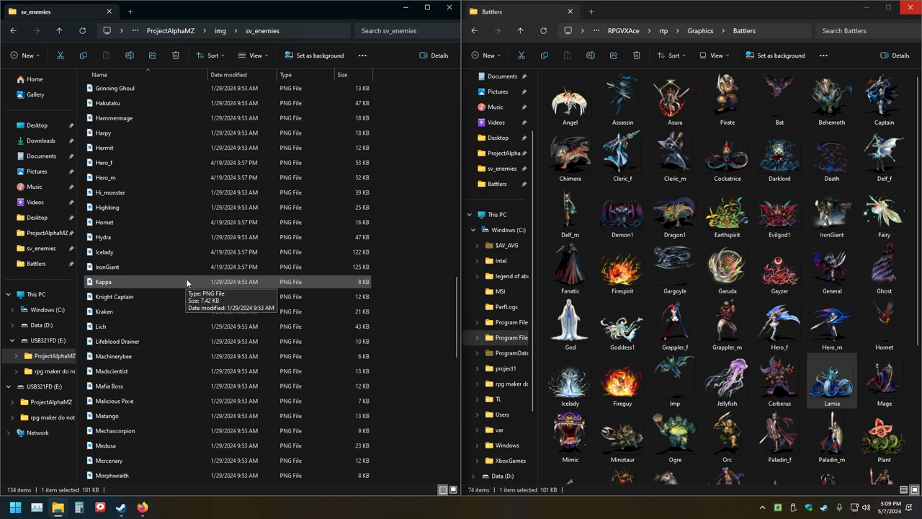
{"action": "scroll", "coordinate": [185, 281], "scroll_direction": "down", "scroll_amount": 3}
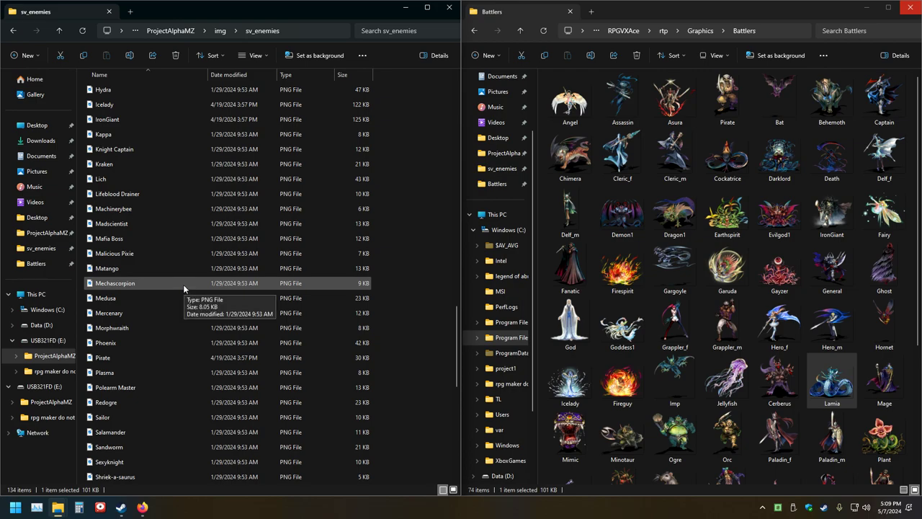
{"action": "left_click_drag", "start_coordinate": [884, 381], "coordinate": [166, 325]}
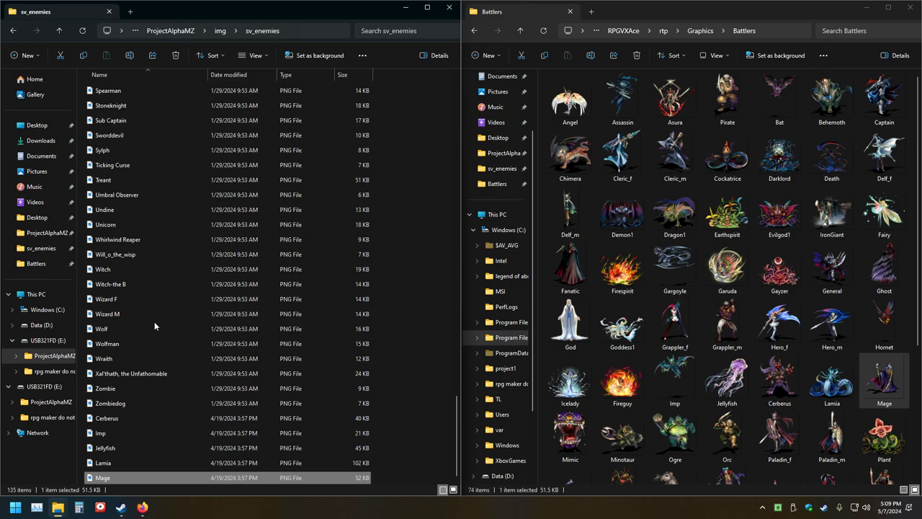
{"action": "scroll", "coordinate": [165, 314], "scroll_direction": "up", "scroll_amount": 10}
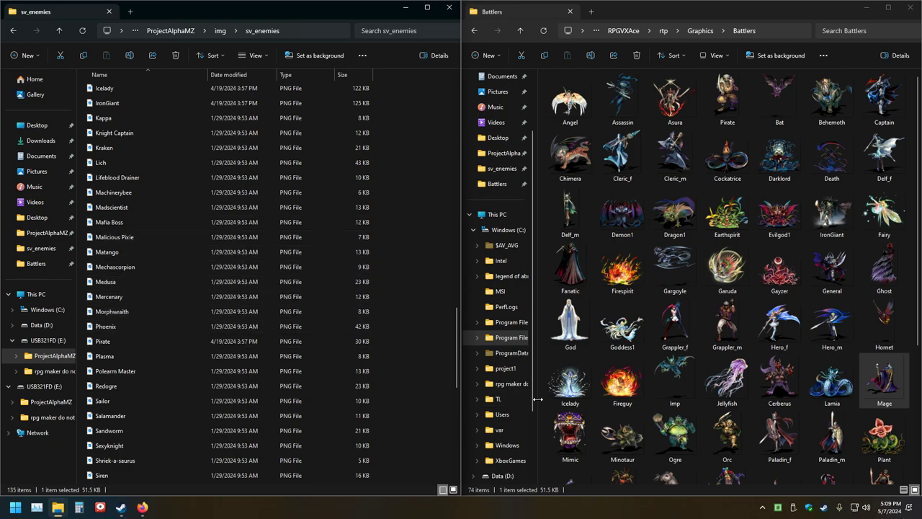
{"action": "left_click_drag", "start_coordinate": [569, 436], "coordinate": [224, 338]}
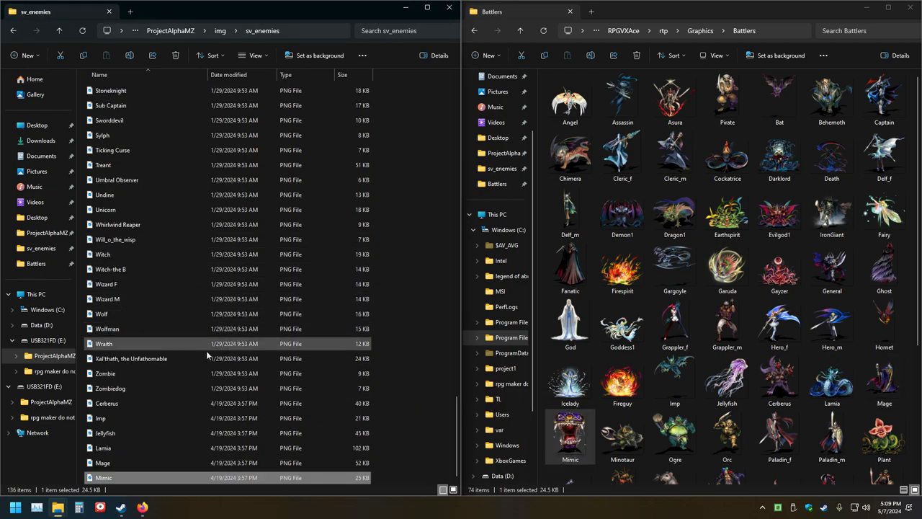
Refresh the sv_enemies file list and copy Minotaur from Battlers into it
{"action": "scroll", "coordinate": [137, 360], "scroll_direction": "up", "scroll_amount": 6}
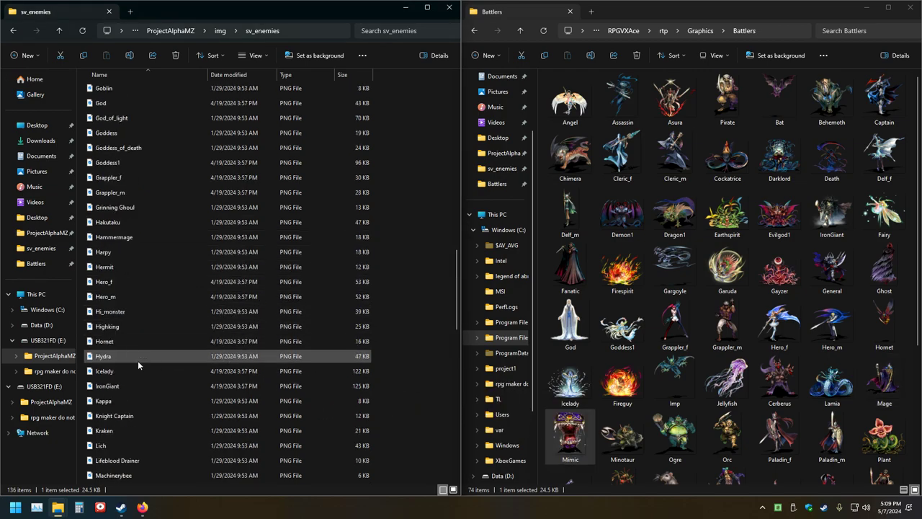
{"action": "left_click", "coordinate": [84, 31]}
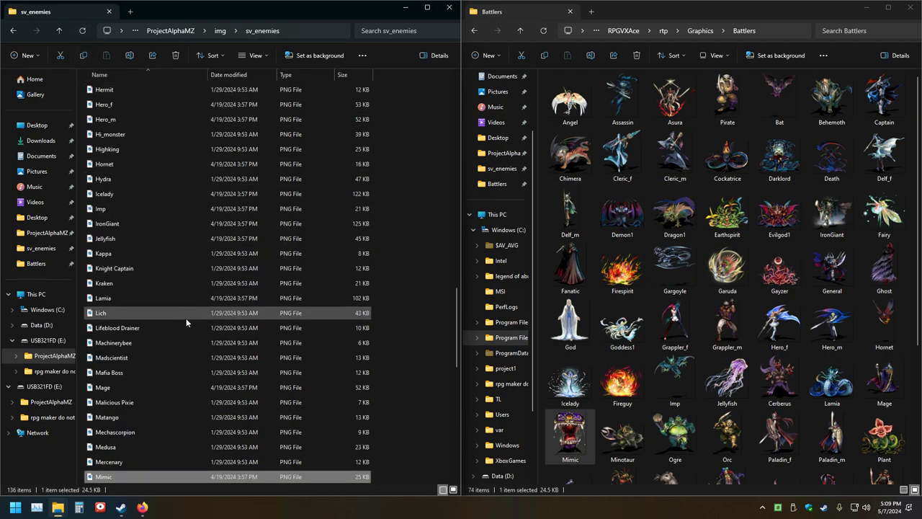
{"action": "scroll", "coordinate": [185, 315], "scroll_direction": "down", "scroll_amount": 3}
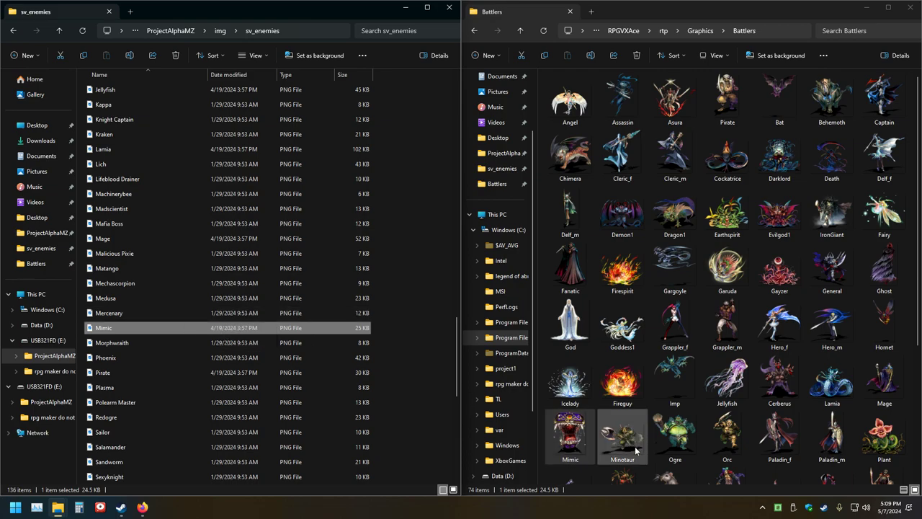
{"action": "left_click_drag", "start_coordinate": [630, 451], "coordinate": [200, 356]}
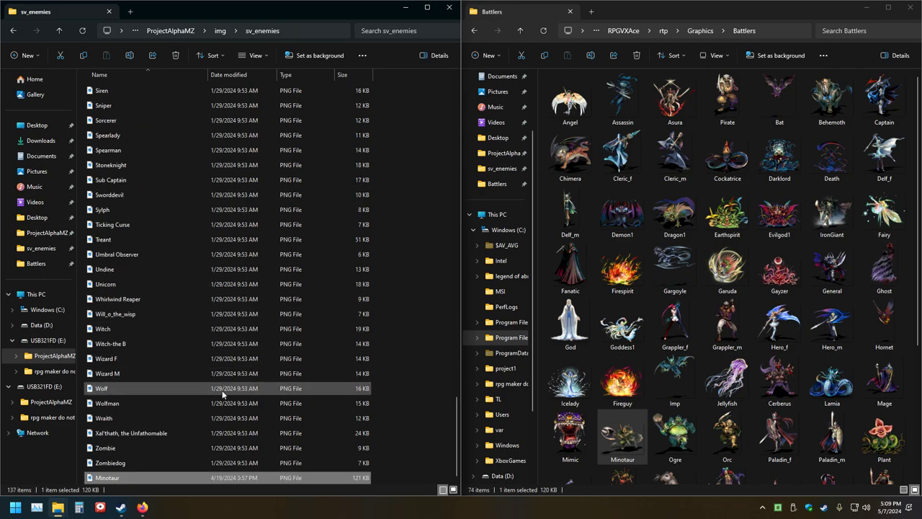
Rename the Ogre image in Battlers to OgreKing
{"action": "left_click", "coordinate": [677, 461]}
{"action": "left_click", "coordinate": [677, 461]}
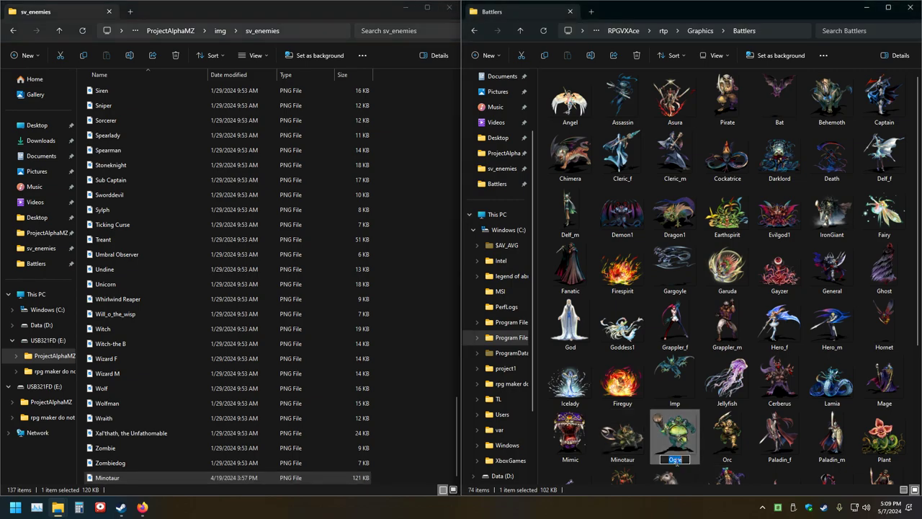
{"action": "left_click", "coordinate": [677, 461]}
{"action": "type", "text": "King"}
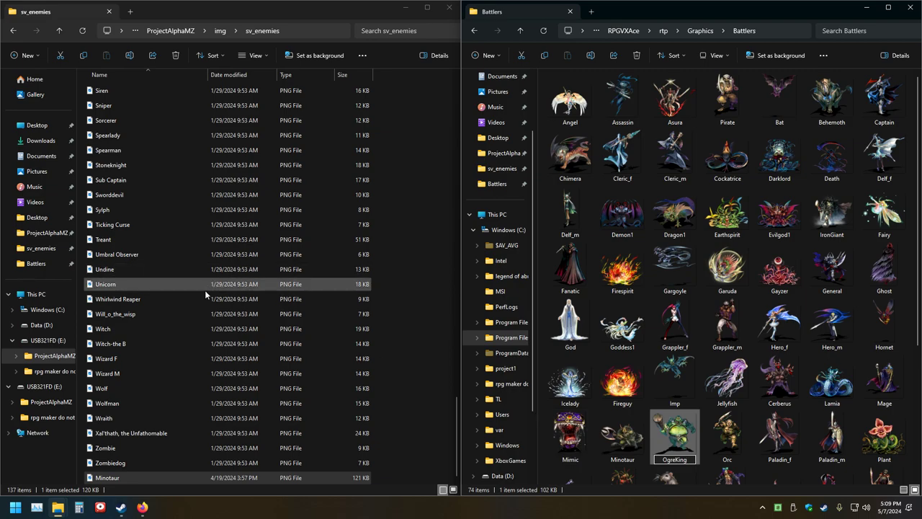
Look through the sv_enemies file names for existing ogre and orc images
{"action": "scroll", "coordinate": [189, 327], "scroll_direction": "up", "scroll_amount": 10}
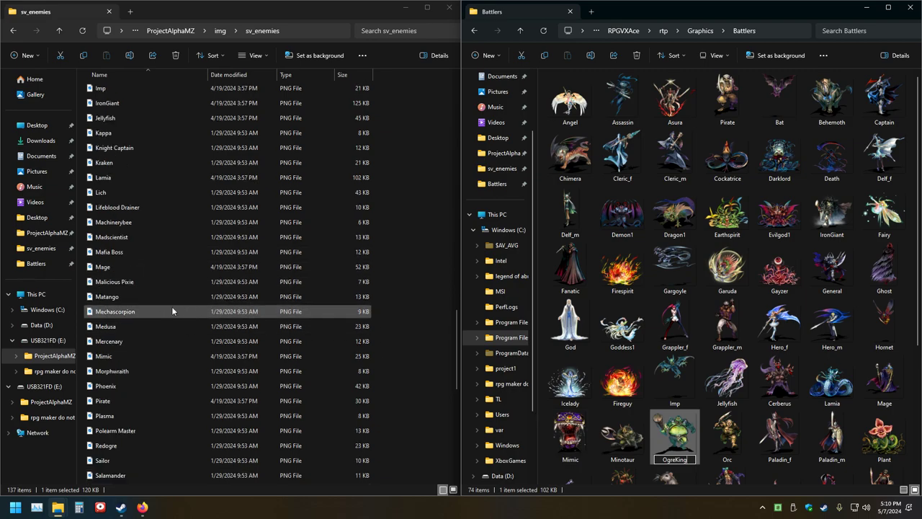
{"action": "scroll", "coordinate": [173, 311], "scroll_direction": "down", "scroll_amount": 10}
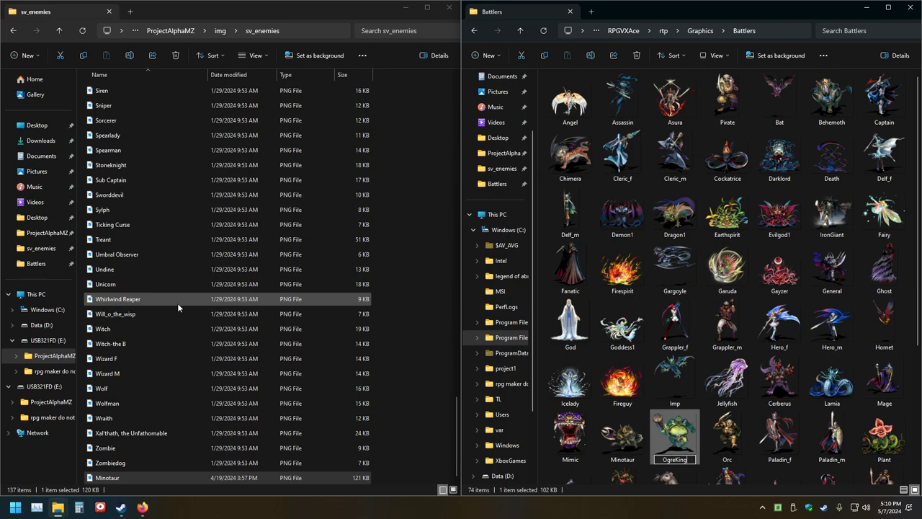
{"action": "scroll", "coordinate": [177, 306], "scroll_direction": "up", "scroll_amount": 7}
{"action": "scroll", "coordinate": [178, 301], "scroll_direction": "down", "scroll_amount": 7}
{"action": "scroll", "coordinate": [179, 298], "scroll_direction": "up", "scroll_amount": 10}
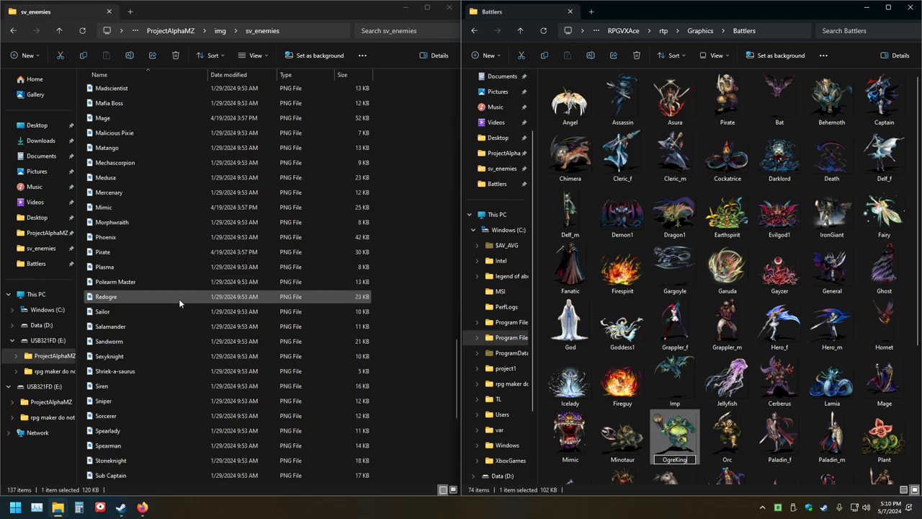
{"action": "scroll", "coordinate": [179, 298], "scroll_direction": "down", "scroll_amount": 3}
{"action": "scroll", "coordinate": [179, 298], "scroll_direction": "down", "scroll_amount": 3}
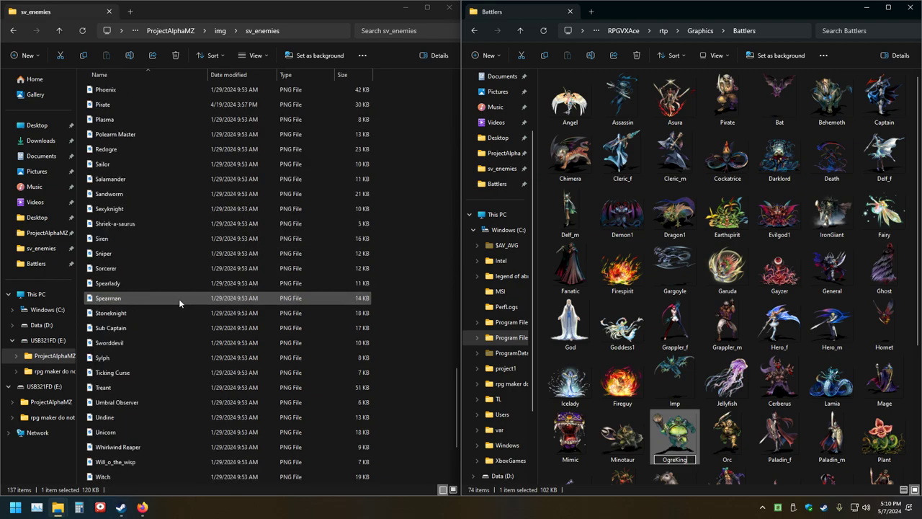
{"action": "scroll", "coordinate": [178, 299], "scroll_direction": "up", "scroll_amount": 3}
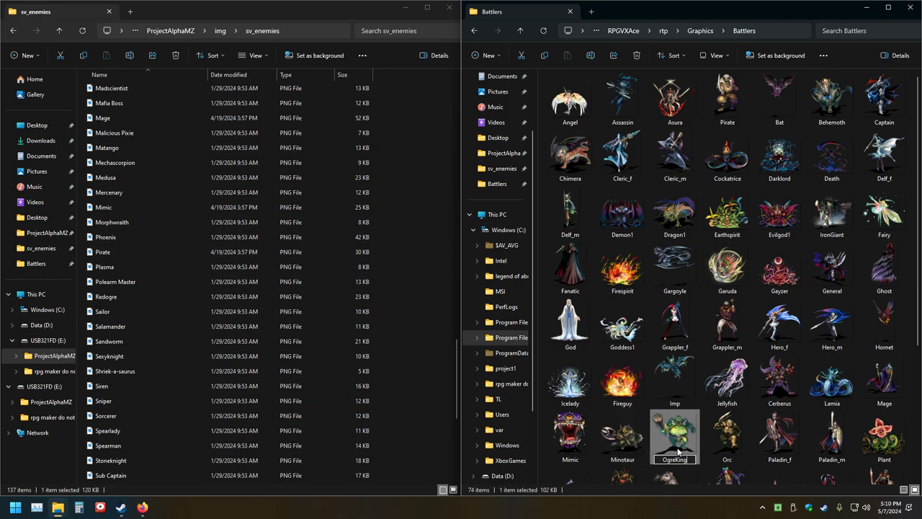
Copy OgreKing and Orc from Battlers into sv_enemies and refresh the file list
{"action": "mouse_move", "coordinate": [750, 461]}
{"action": "left_mouse_down"}
{"action": "mouse_move", "coordinate": [680, 435]}
{"action": "mouse_move", "coordinate": [695, 432]}
{"action": "mouse_move", "coordinate": [742, 463]}
{"action": "left_mouse_up"}
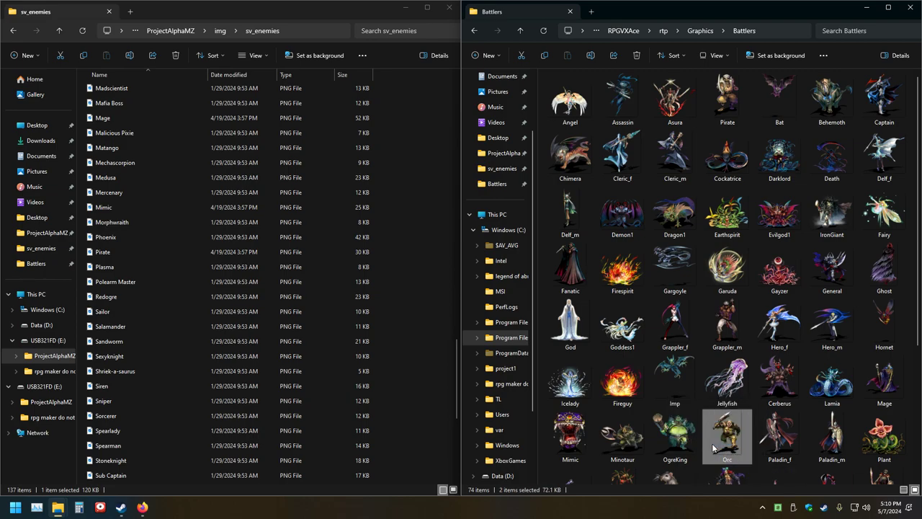
{"action": "left_click_drag", "start_coordinate": [670, 440], "coordinate": [288, 388]}
{"action": "left_click_drag", "start_coordinate": [710, 448], "coordinate": [319, 391]}
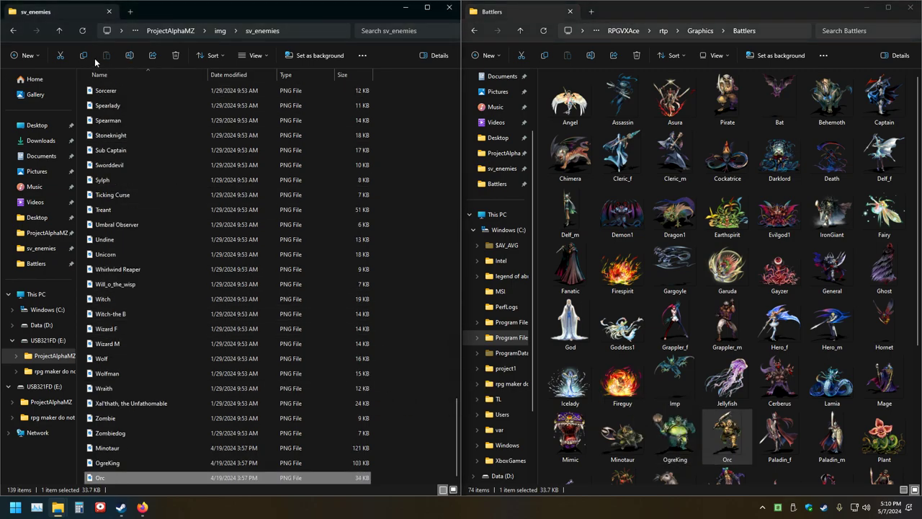
{"action": "left_click", "coordinate": [83, 31]}
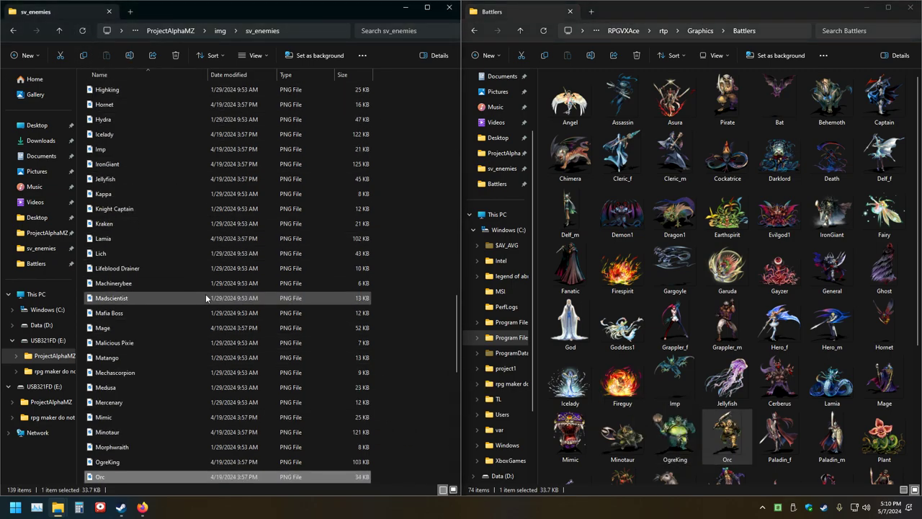
Copy Paladin_f, Paladin_m and Plant together from Battlers into sv_enemies
{"action": "scroll", "coordinate": [207, 381], "scroll_direction": "down", "scroll_amount": 3}
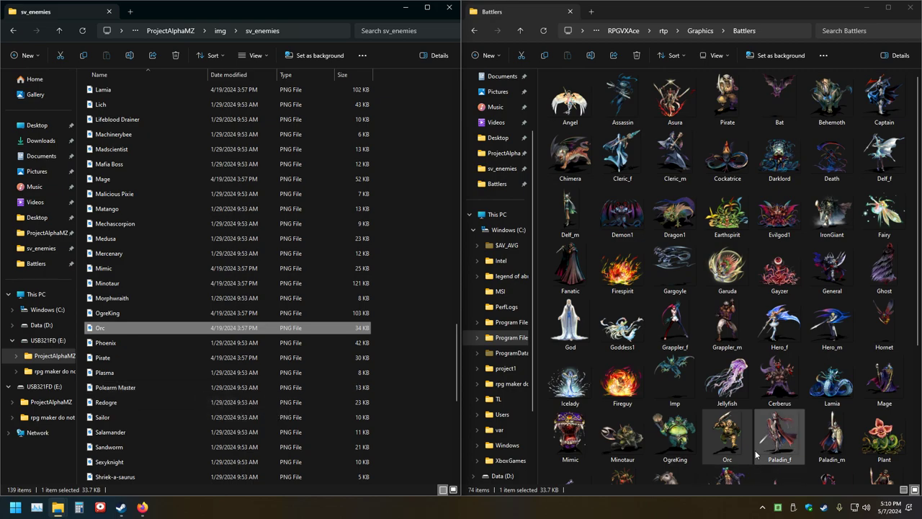
{"action": "left_click", "coordinate": [832, 443], "text": "ctrl"}
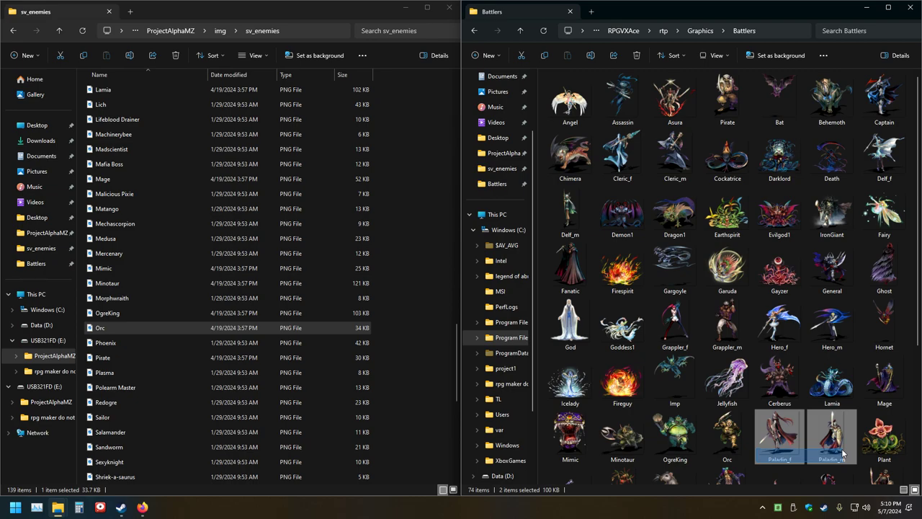
{"action": "scroll", "coordinate": [841, 452], "scroll_direction": "down", "scroll_amount": 3}
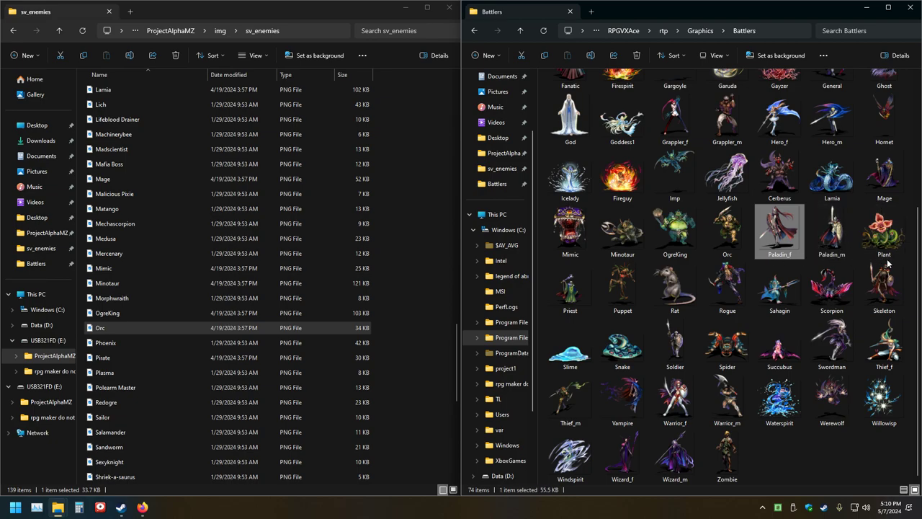
{"action": "left_click_drag", "start_coordinate": [909, 257], "coordinate": [216, 230]}
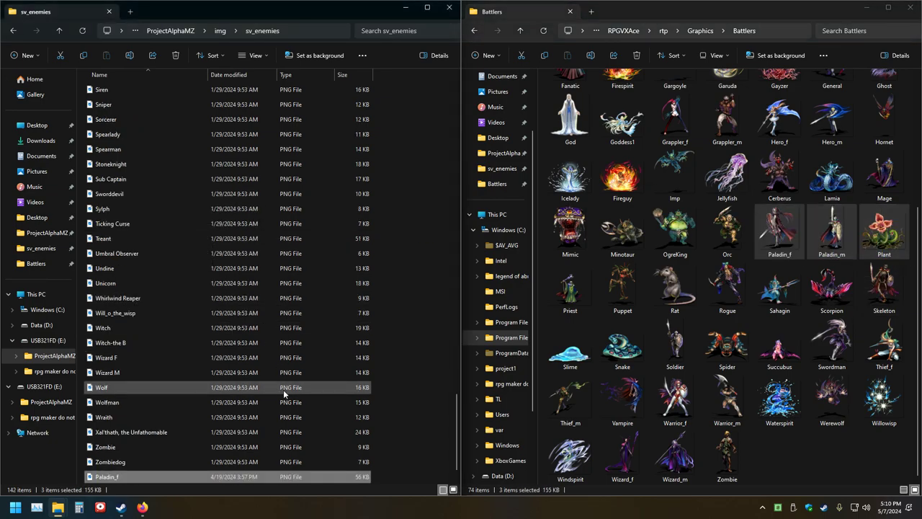
Refresh the sv_enemies file list, check the existing names, and copy Priest from Battlers into the folder
{"action": "left_click", "coordinate": [82, 30]}
{"action": "scroll", "coordinate": [224, 310], "scroll_direction": "down", "scroll_amount": 20}
{"action": "scroll", "coordinate": [195, 317], "scroll_direction": "down", "scroll_amount": 3}
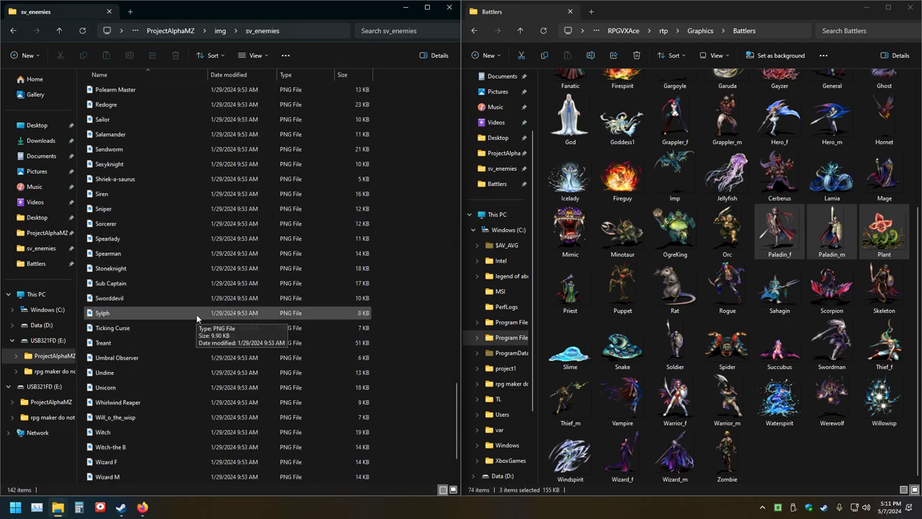
{"action": "scroll", "coordinate": [196, 313], "scroll_direction": "down", "scroll_amount": 2}
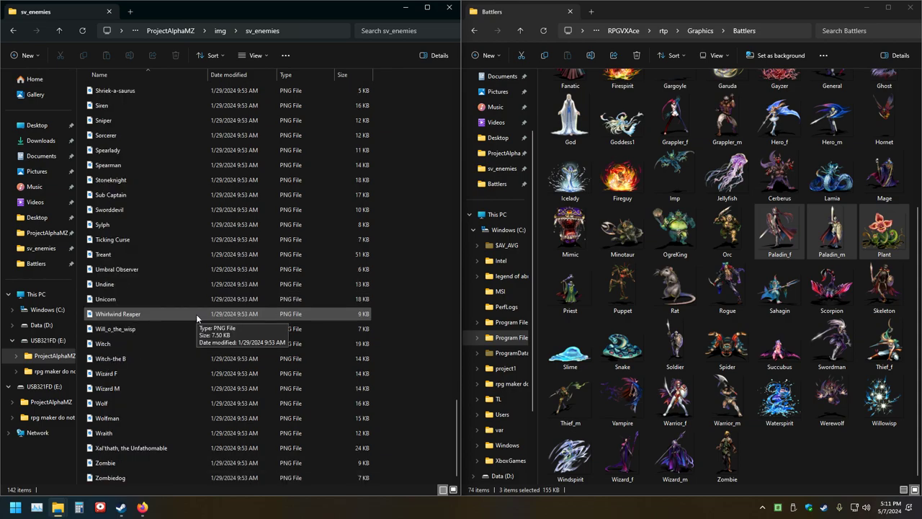
{"action": "scroll", "coordinate": [196, 314], "scroll_direction": "up", "scroll_amount": 7}
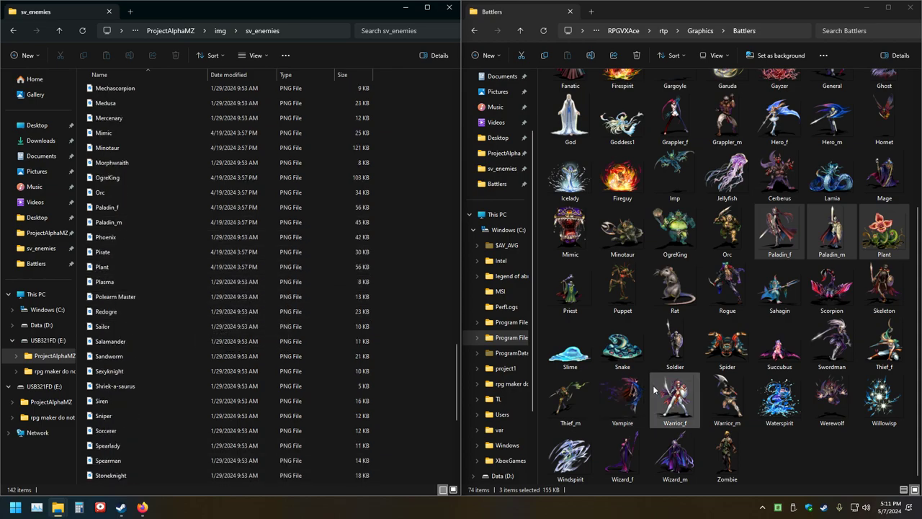
{"action": "left_click", "coordinate": [587, 366]}
{"action": "left_click_drag", "start_coordinate": [566, 291], "coordinate": [299, 310]}
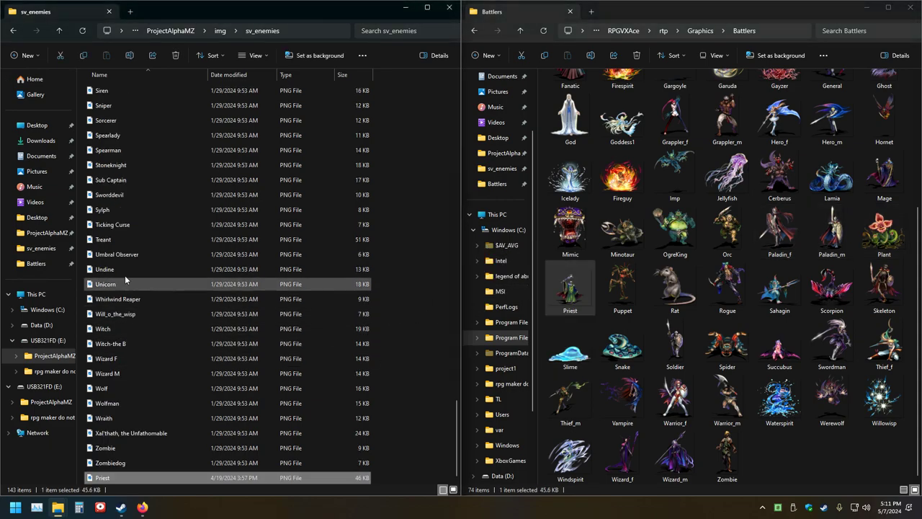
Check the existing names in sv_enemies and copy Puppet from Battlers into the folder
{"action": "scroll", "coordinate": [153, 265], "scroll_direction": "up", "scroll_amount": 7}
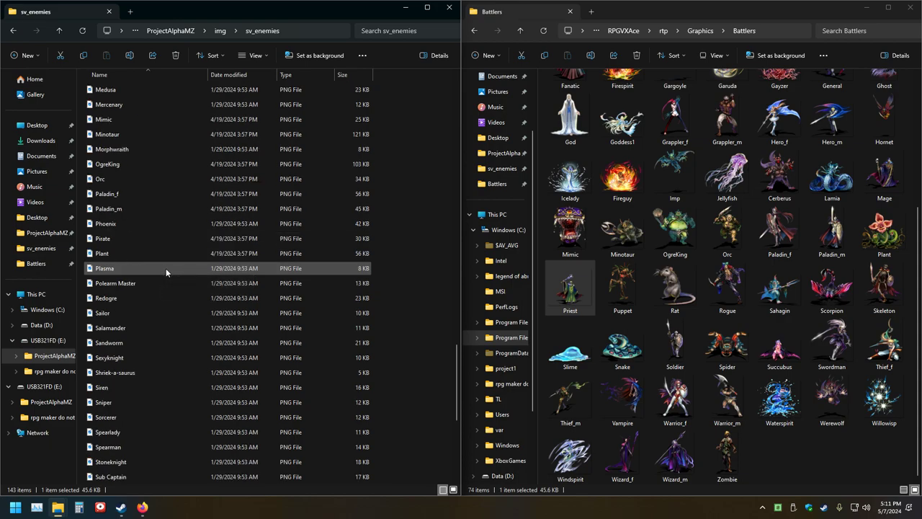
{"action": "scroll", "coordinate": [170, 269], "scroll_direction": "down", "scroll_amount": 3}
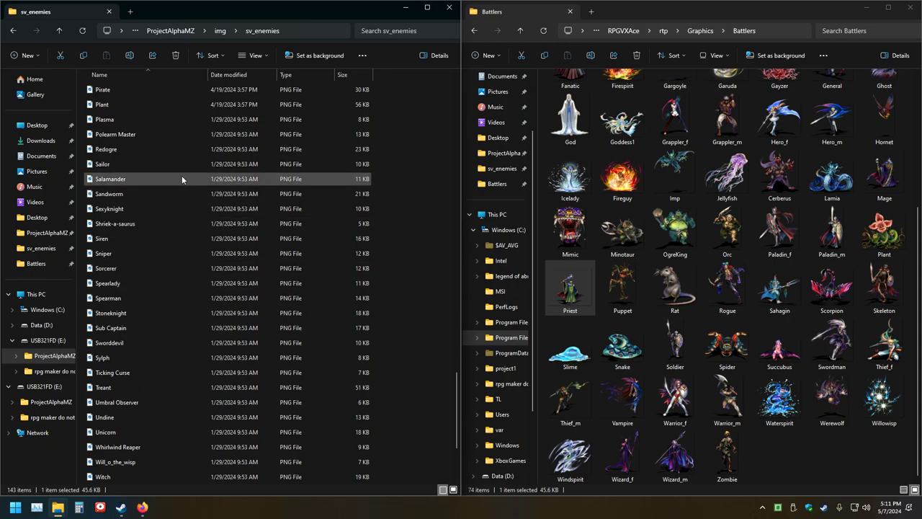
{"action": "left_click_drag", "start_coordinate": [621, 288], "coordinate": [182, 290]}
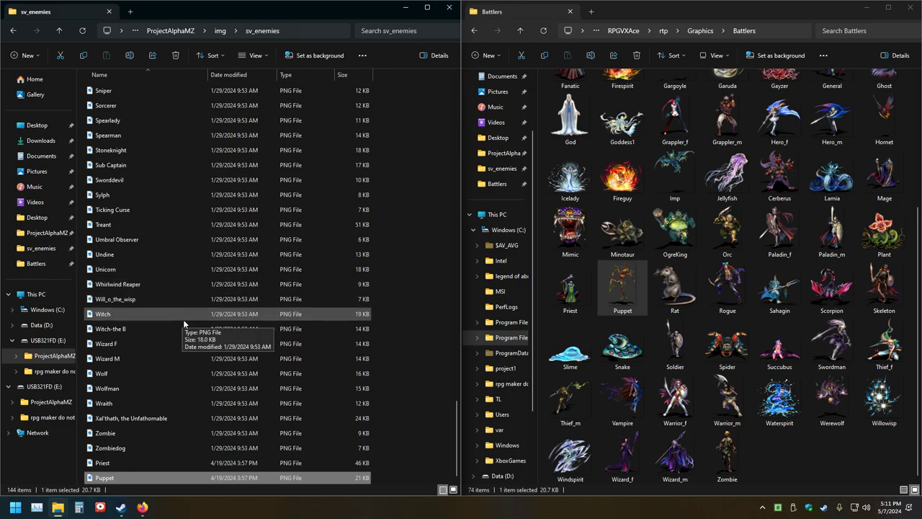
Copy Rat and Rogue from Battlers into sv_enemies and look over the files already there
{"action": "scroll", "coordinate": [184, 322], "scroll_direction": "up", "scroll_amount": 3}
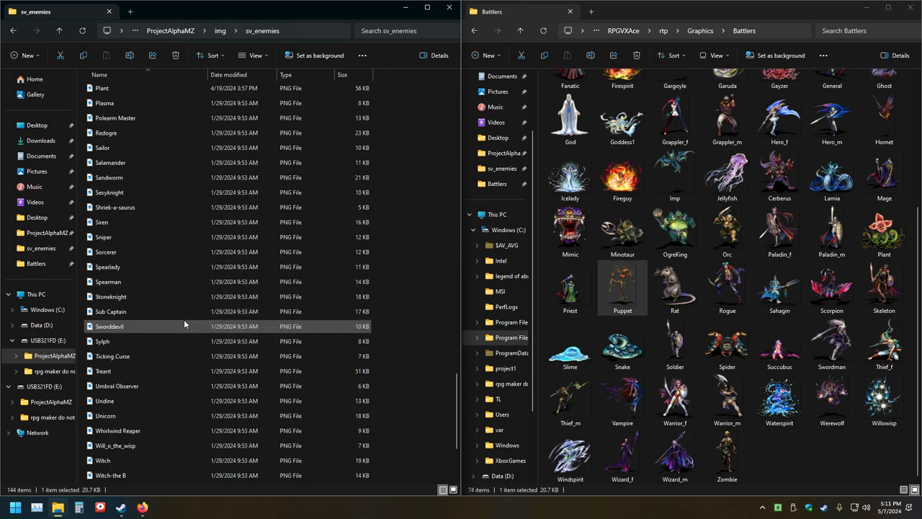
{"action": "left_click_drag", "start_coordinate": [673, 287], "coordinate": [323, 328]}
{"action": "left_click", "coordinate": [718, 298], "text": "ctrl"}
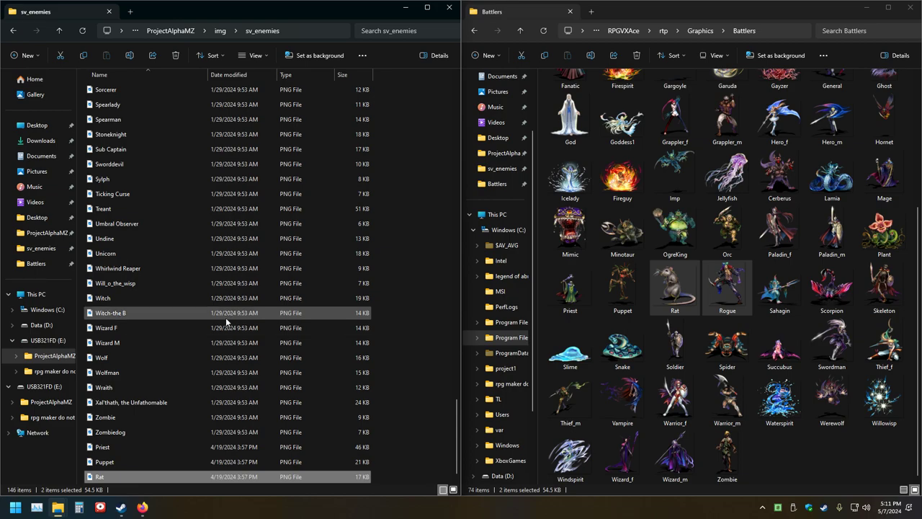
{"action": "scroll", "coordinate": [227, 303], "scroll_direction": "up", "scroll_amount": 3}
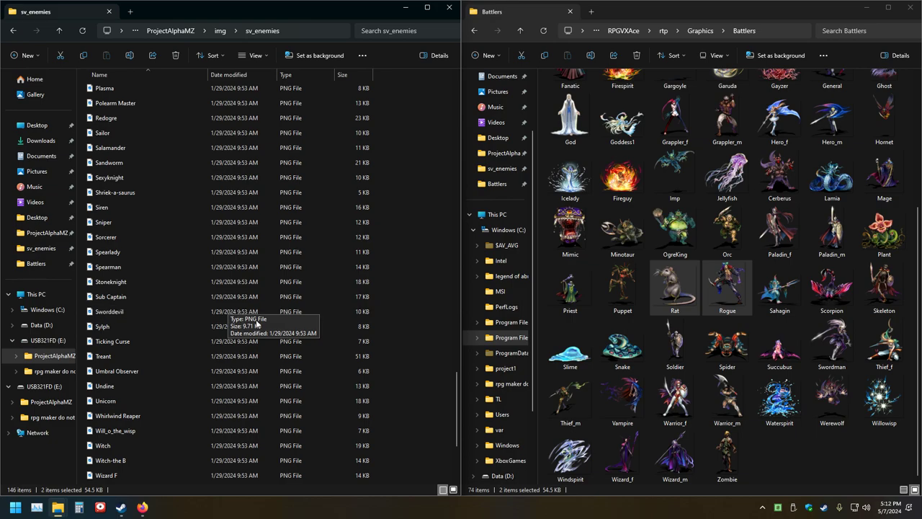
Copy Sahagin, Scorpion and Skeleton, plus Slime through Swordman, from Battlers into sv_enemies and check the existing names
{"action": "left_click_drag", "start_coordinate": [756, 315], "coordinate": [236, 269]}
{"action": "left_click_drag", "start_coordinate": [544, 348], "coordinate": [285, 317]}
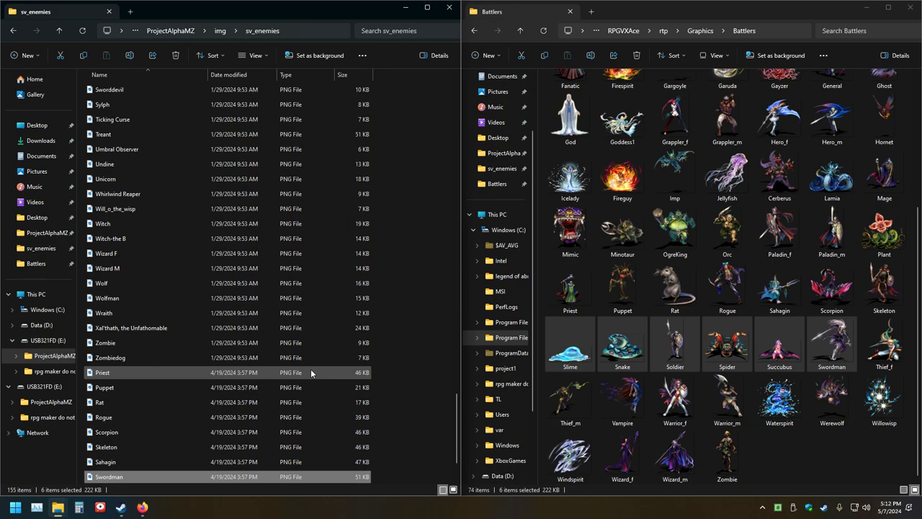
{"action": "scroll", "coordinate": [190, 289], "scroll_direction": "up", "scroll_amount": 3}
{"action": "scroll", "coordinate": [189, 290], "scroll_direction": "up", "scroll_amount": 3}
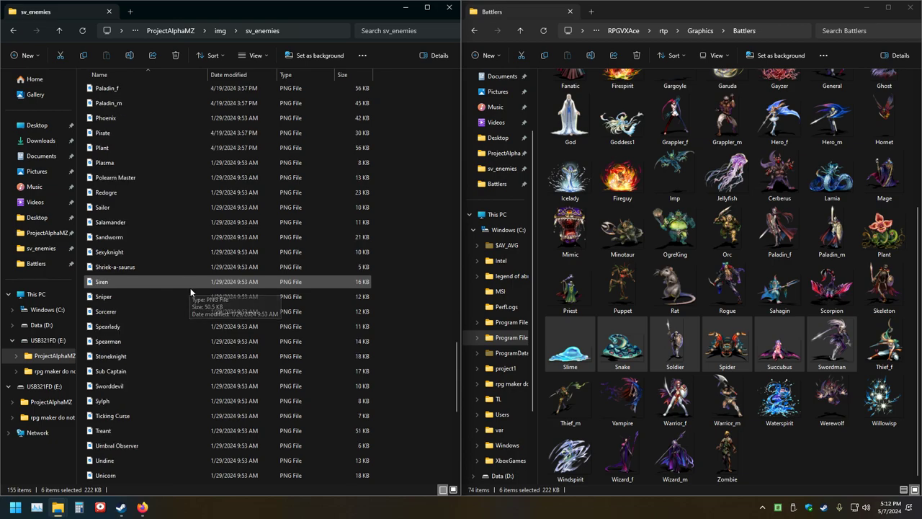
{"action": "scroll", "coordinate": [190, 289], "scroll_direction": "down", "scroll_amount": 3}
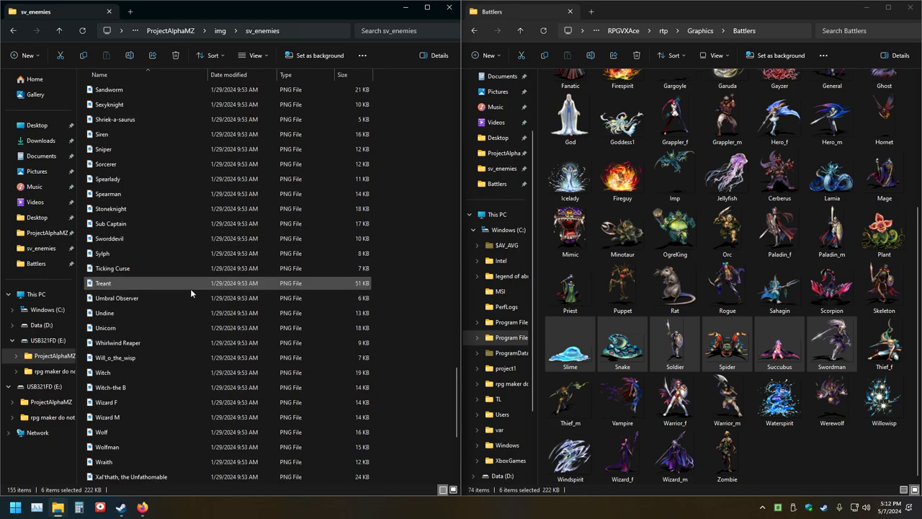
Copy Thief_f, Thief_m and Vampire from Battlers into sv_enemies
{"action": "left_click_drag", "start_coordinate": [898, 366], "coordinate": [390, 350]}
{"action": "left_click_drag", "start_coordinate": [574, 407], "coordinate": [350, 392]}
{"action": "left_click_drag", "start_coordinate": [623, 398], "coordinate": [403, 389]}
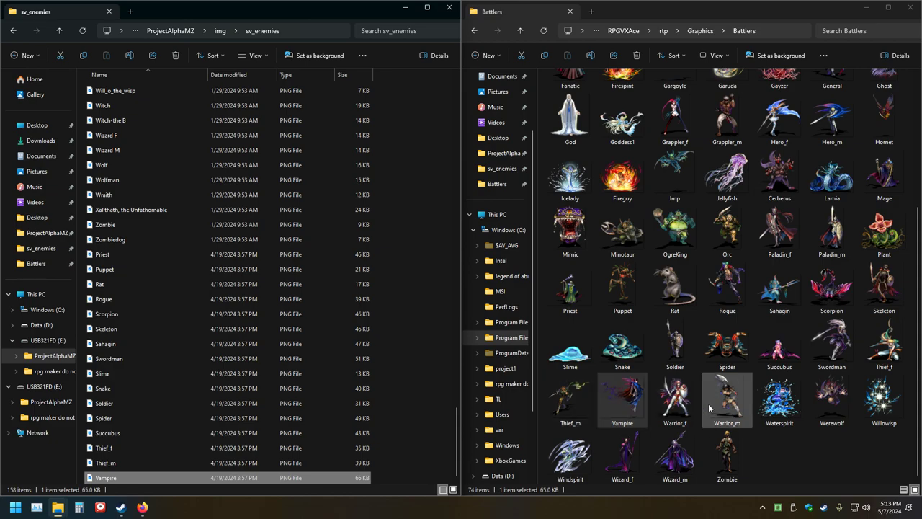
Copy Warrior_f, Warrior_m, Waterspirit, Werewolf, Willowisp, Windspirit, Wizard_f and Wizard_m from Battlers into sv_enemies
{"action": "left_click_drag", "start_coordinate": [675, 402], "coordinate": [909, 408]}
{"action": "left_click_drag", "start_coordinate": [728, 406], "coordinate": [297, 373]}
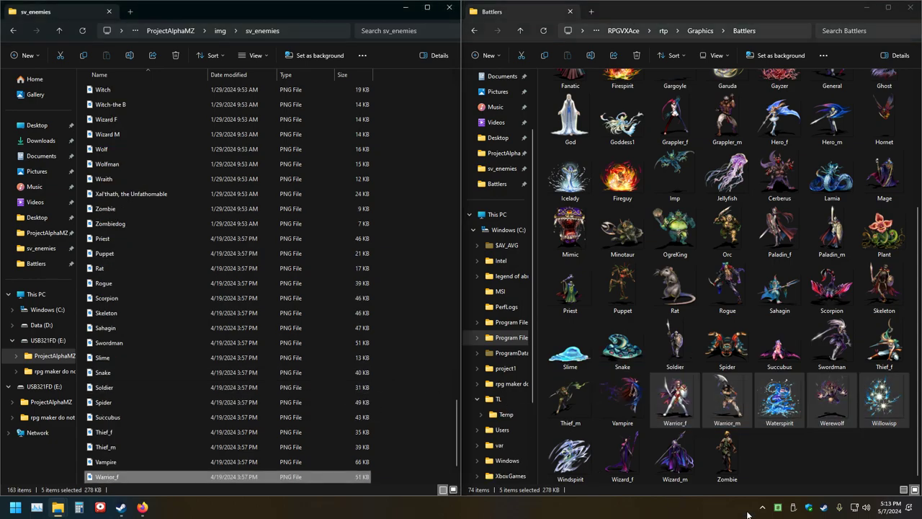
{"action": "left_click", "coordinate": [702, 490]}
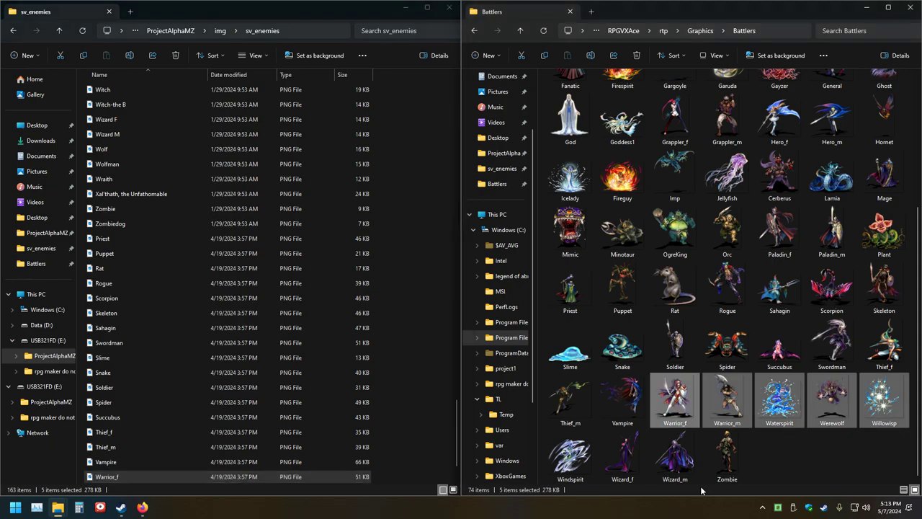
{"action": "left_click_drag", "start_coordinate": [541, 433], "coordinate": [368, 409]}
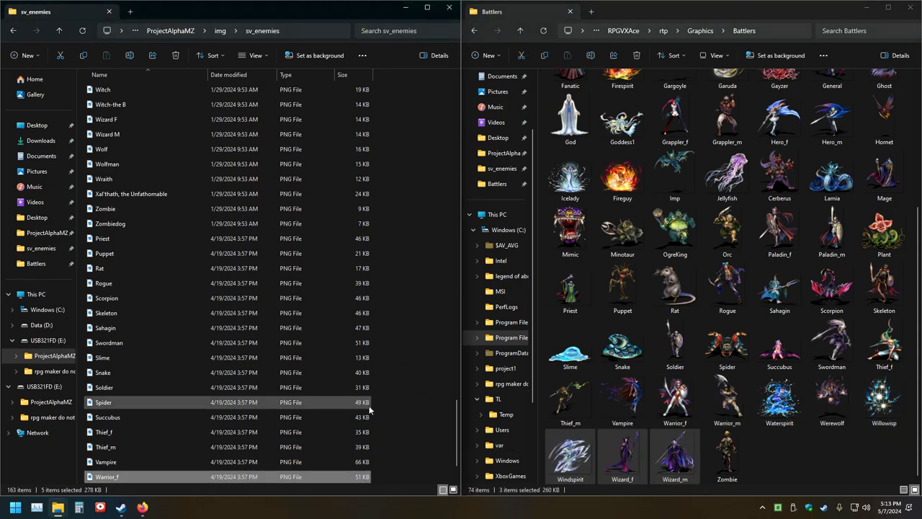
Rename the Zombie image in Battlers to Zombie1 and copy it into sv_enemies
{"action": "left_click", "coordinate": [736, 476]}
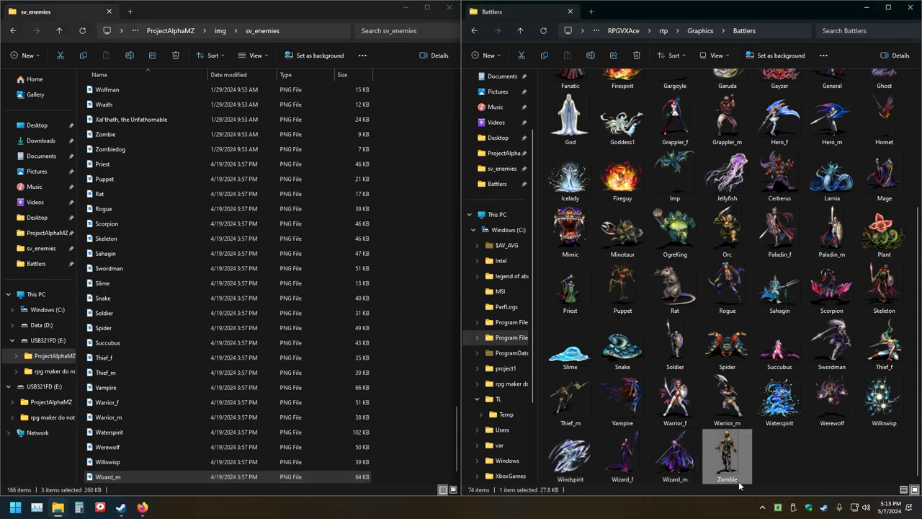
{"action": "left_click", "coordinate": [729, 478]}
{"action": "key", "text": "End"}
{"action": "type", "text": "1"}
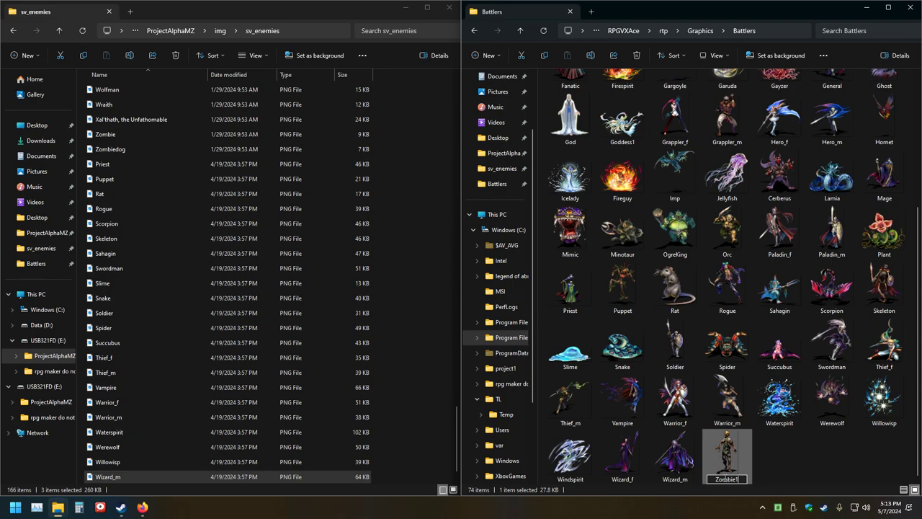
{"action": "key", "text": "Return"}
{"action": "left_click_drag", "start_coordinate": [726, 454], "coordinate": [331, 371]}
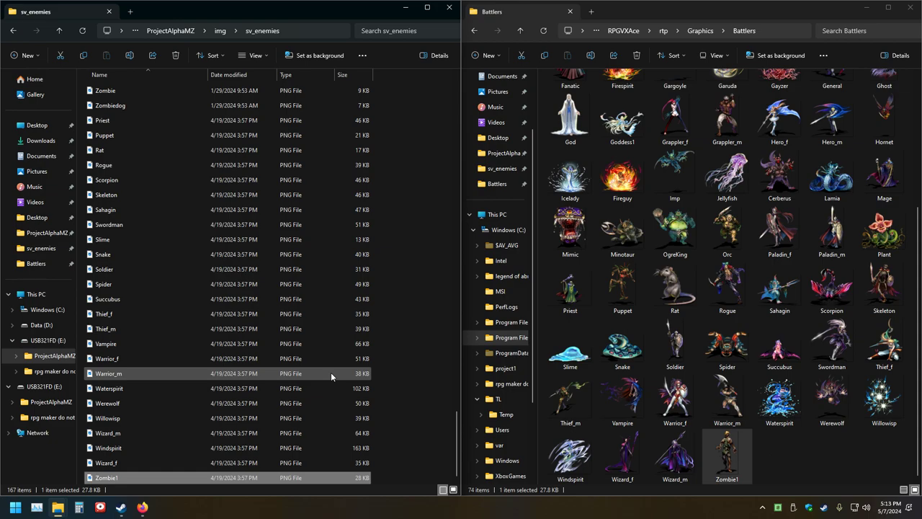
Close both folder windows, uninstall RPG Maker VX Ace from the Steam library, and close Steam
{"action": "left_click", "coordinate": [449, 7]}
{"action": "left_click", "coordinate": [909, 7]}
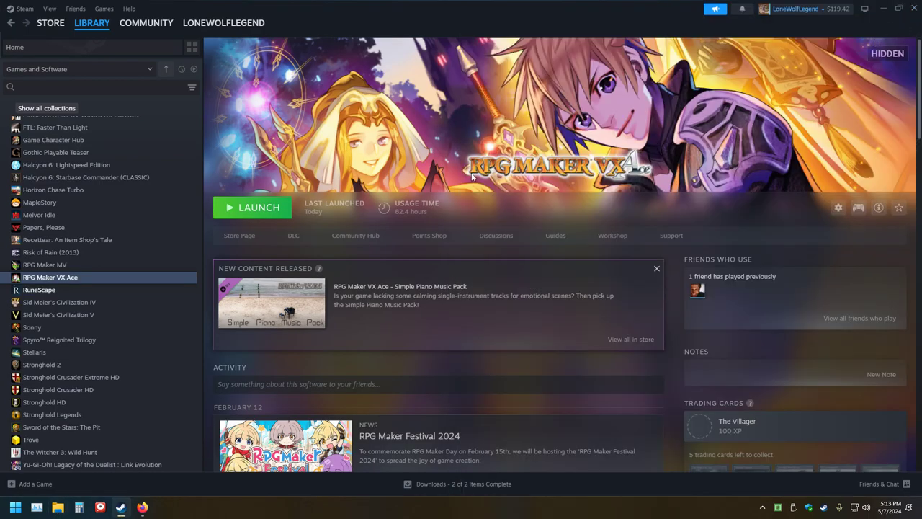
{"action": "right_click", "coordinate": [69, 277]}
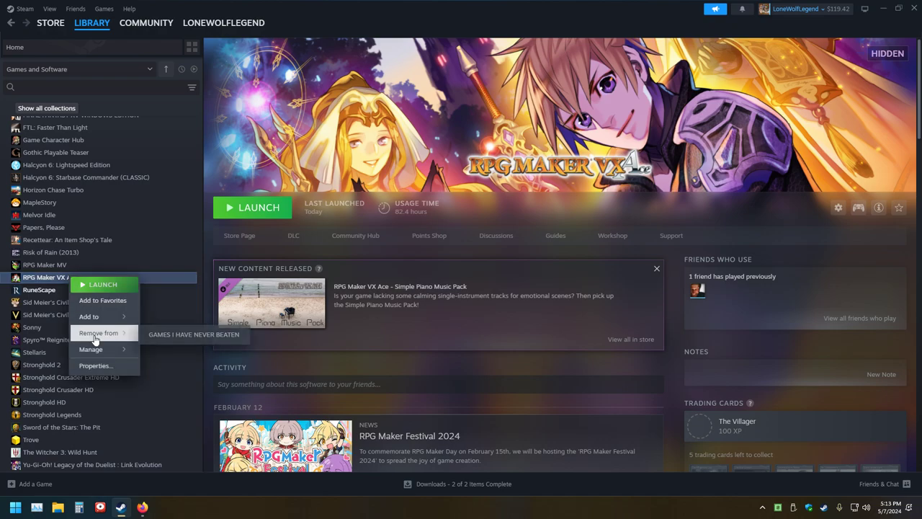
{"action": "mouse_move", "coordinate": [108, 349]}
{"action": "left_click", "coordinate": [170, 416]}
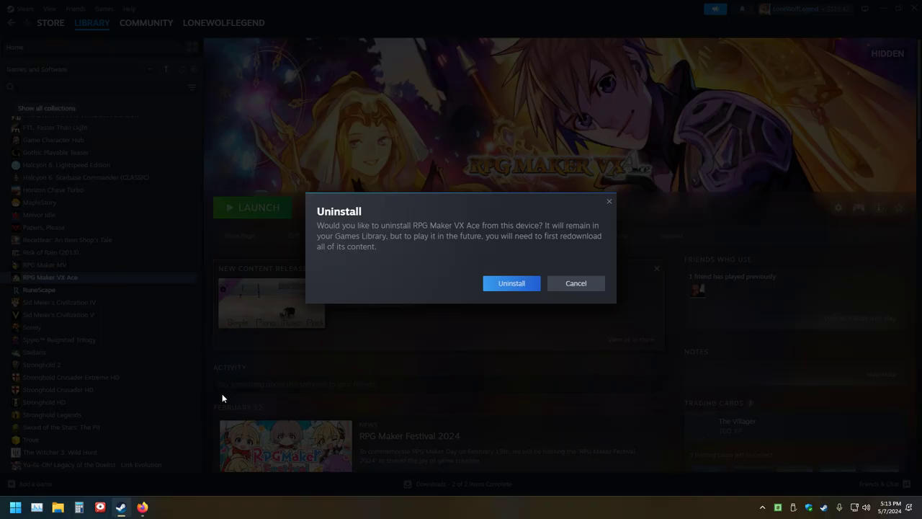
{"action": "left_click", "coordinate": [503, 288]}
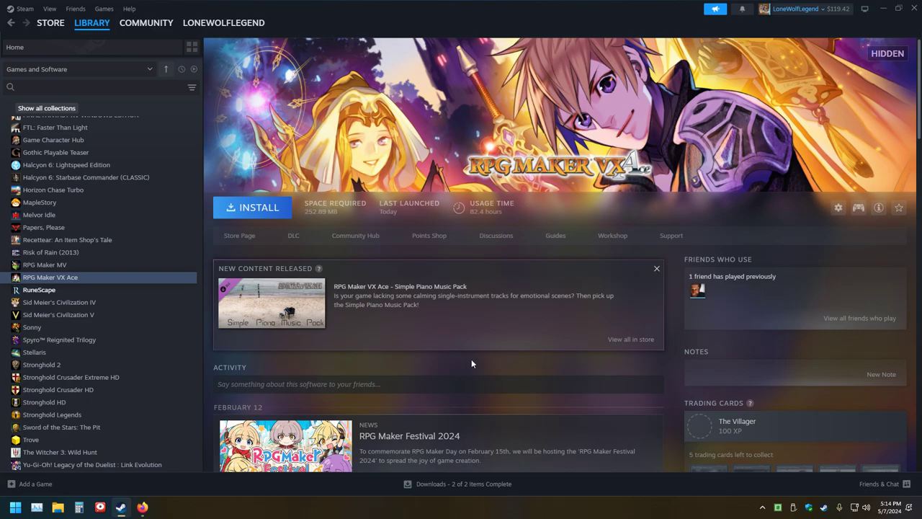
{"action": "left_click", "coordinate": [913, 8]}
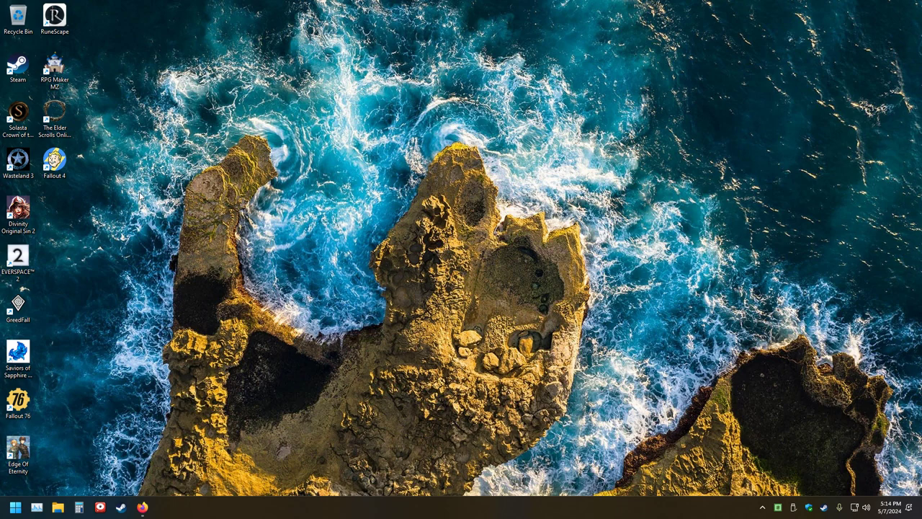
Launch RPG Maker MZ, look at the ProjectAlphaMZ database, and minimize the program
{"action": "double_click", "coordinate": [65, 70]}
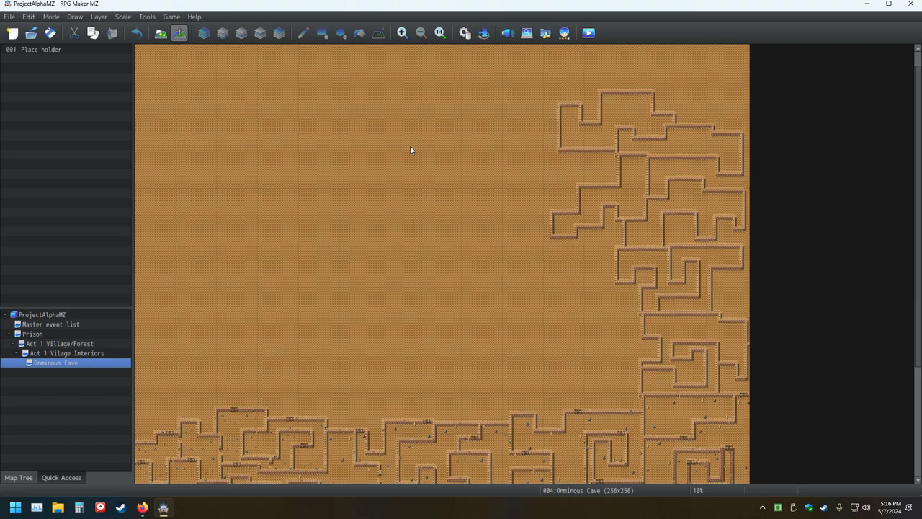
{"action": "left_click", "coordinate": [465, 32]}
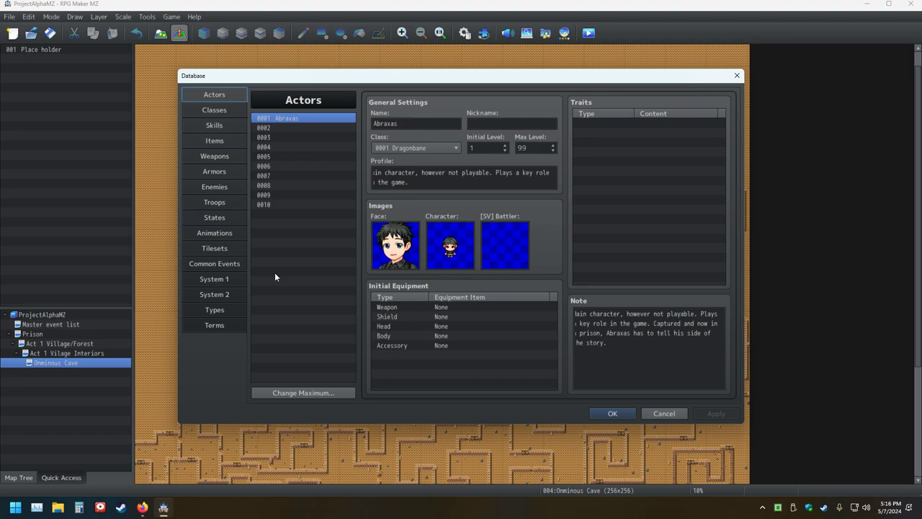
{"action": "left_click", "coordinate": [737, 75]}
{"action": "left_click", "coordinate": [866, 12]}
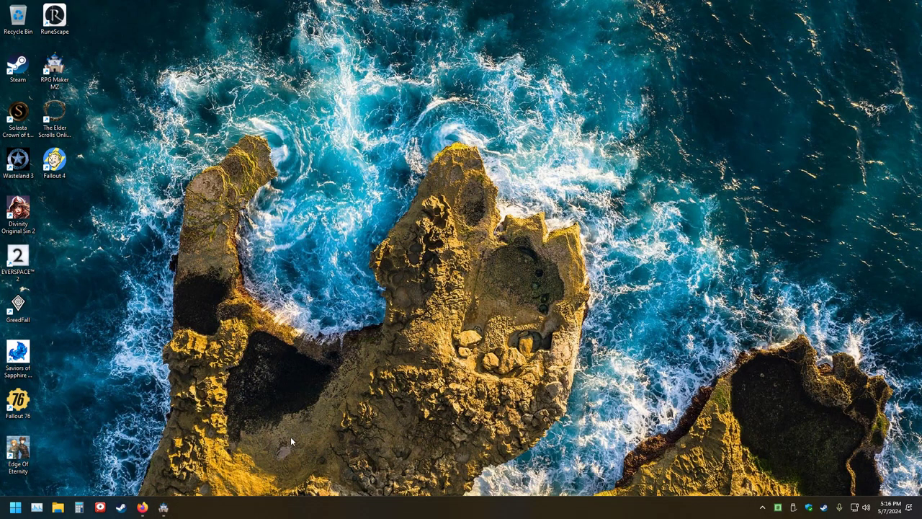
Switch to Firefox and begin a web search in a new tab with "rpg maker vx ace b"
{"action": "left_click", "coordinate": [142, 507]}
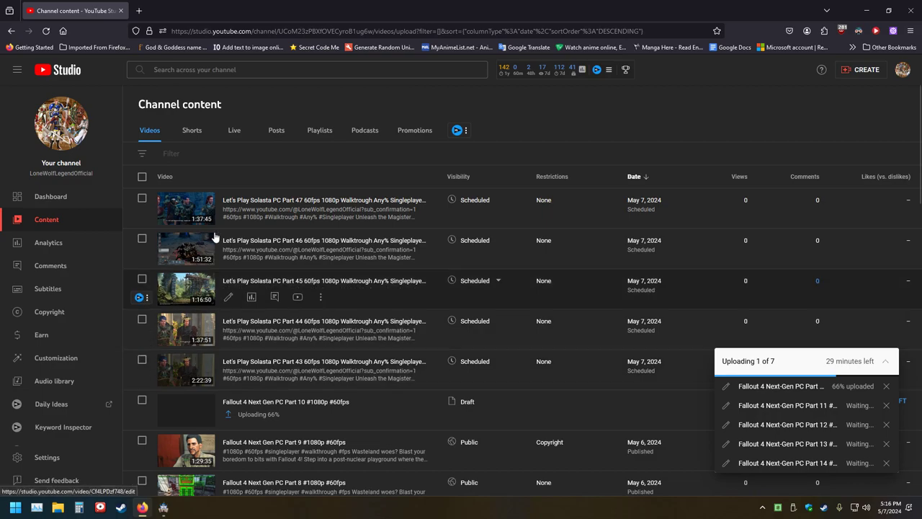
{"action": "double_click", "coordinate": [146, 19]}
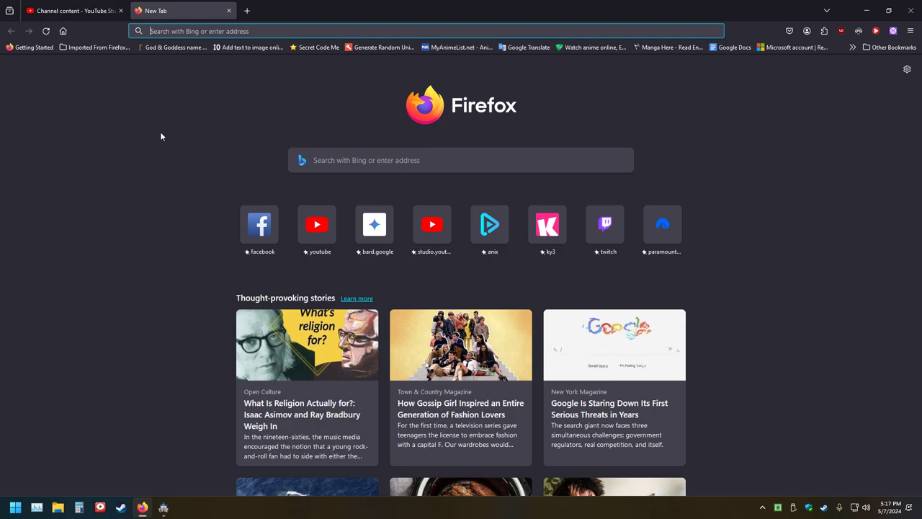
{"action": "type", "text": "rpg maker"}
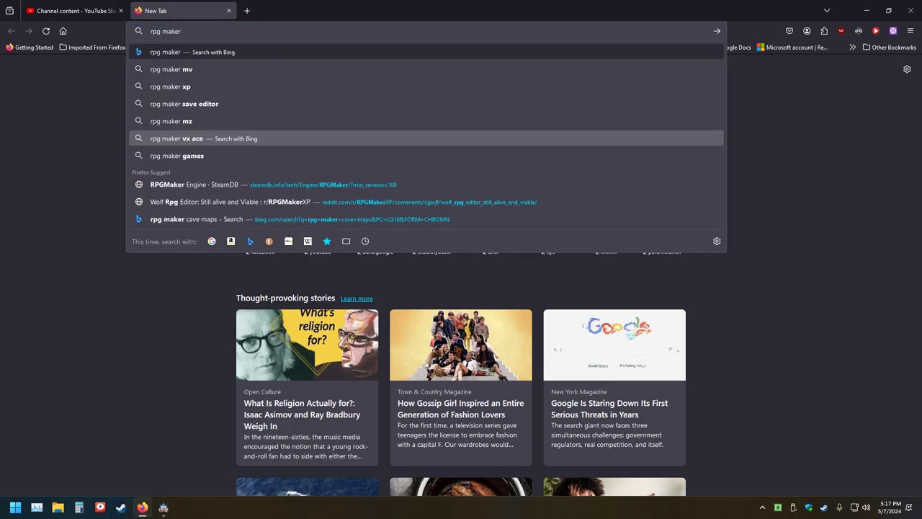
{"action": "type", "text": " vx"}
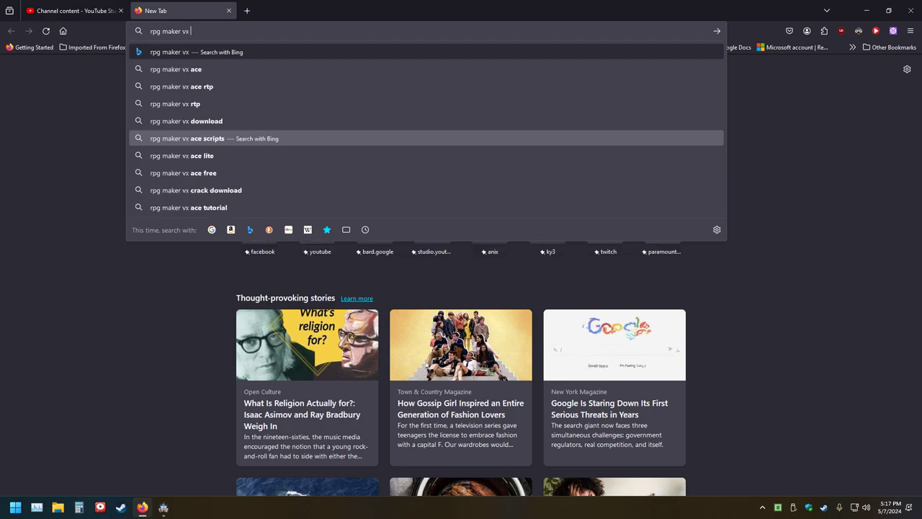
{"action": "type", "text": " ace"}
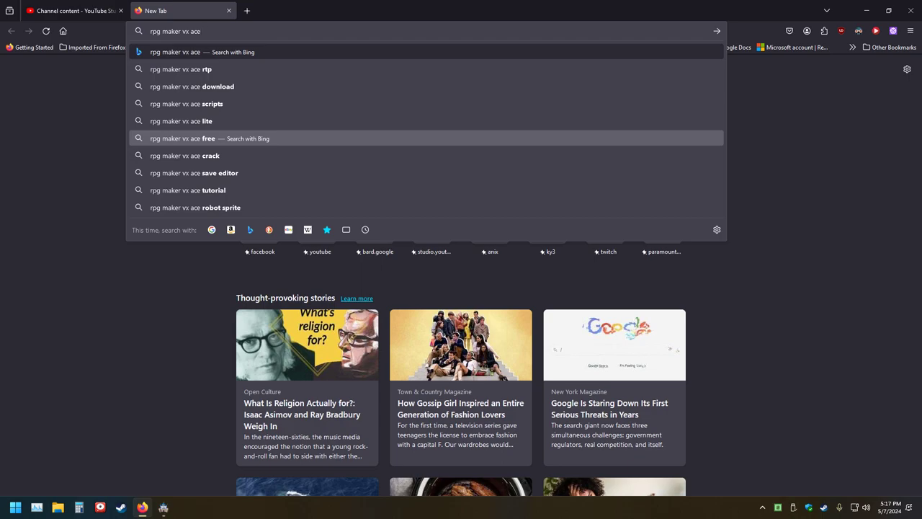
{"action": "type", "text": "btt"}
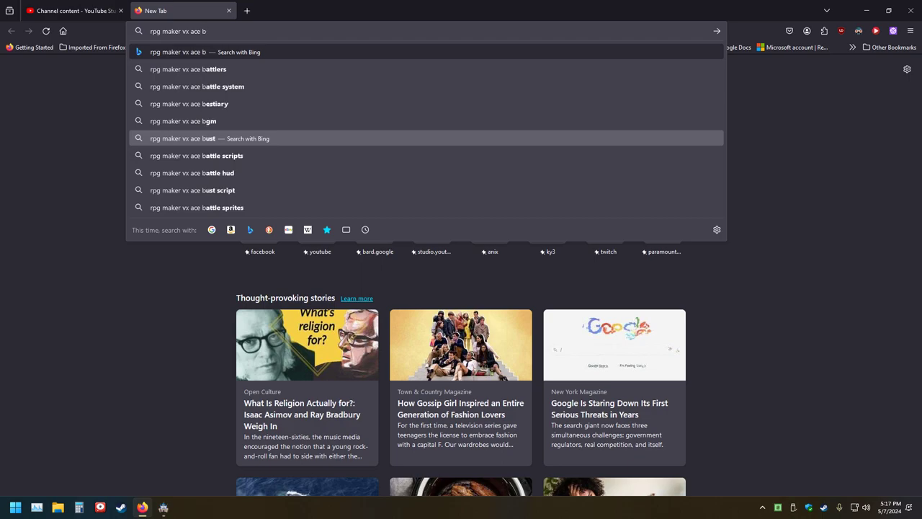
Search the web for "rpg maker vx ace battlers"
{"action": "key", "text": "BackSpace"}
{"action": "key", "text": "BackSpace"}
{"action": "type", "text": "a"}
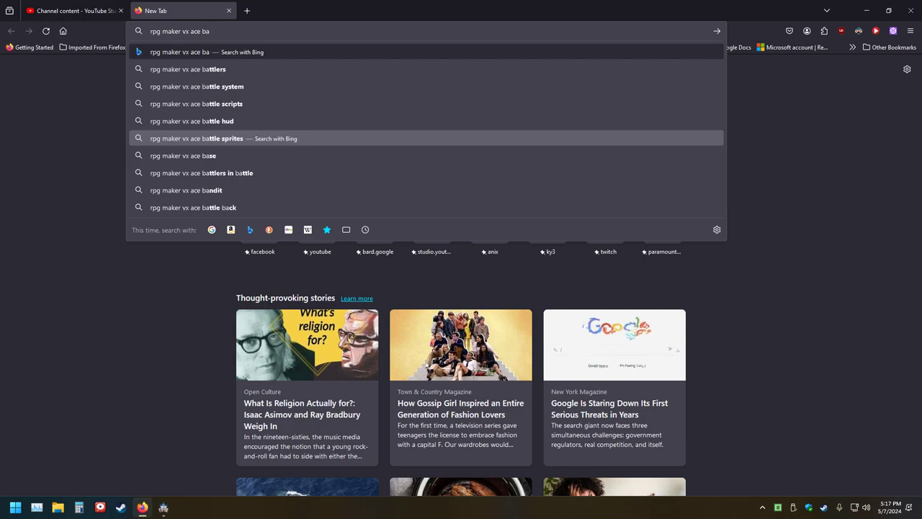
{"action": "type", "text": "ttlers"}
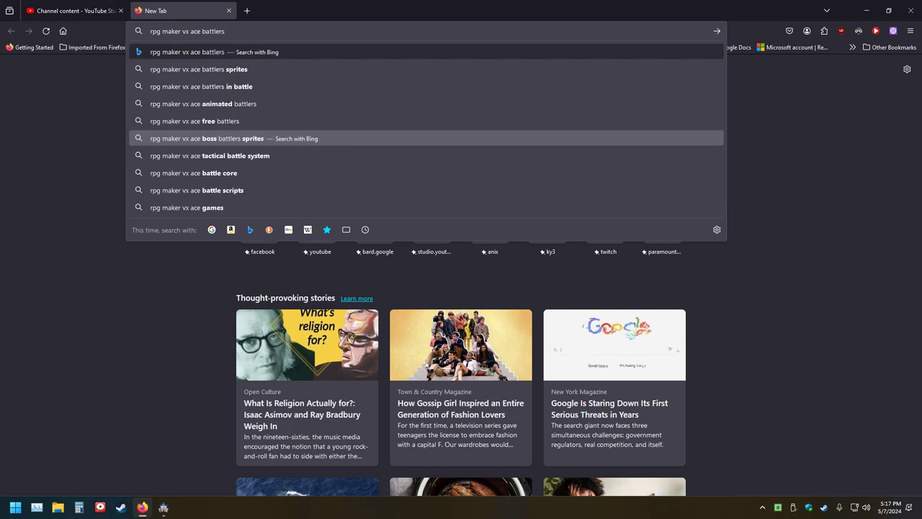
{"action": "key", "text": "Return"}
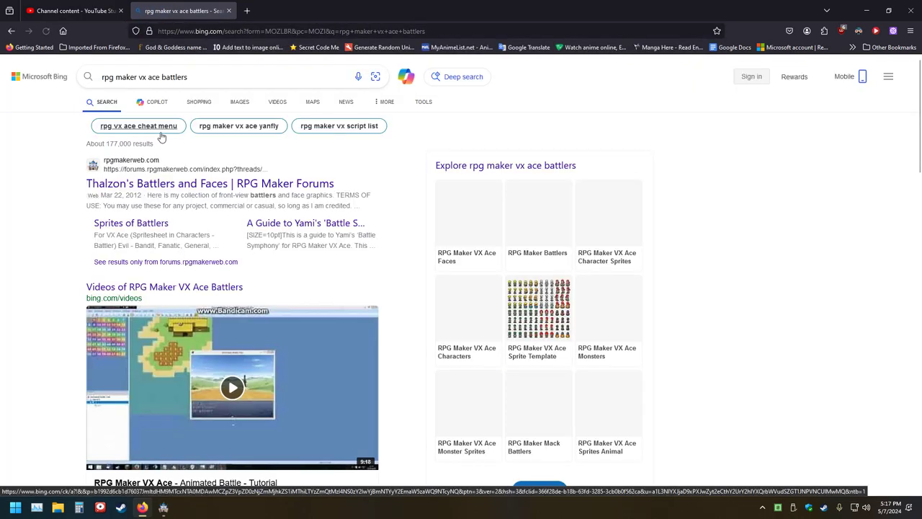
Examine the first page of search results for sites offering RPG Maker VX Ace battlers
{"action": "scroll", "coordinate": [54, 180], "scroll_direction": "down", "scroll_amount": 8}
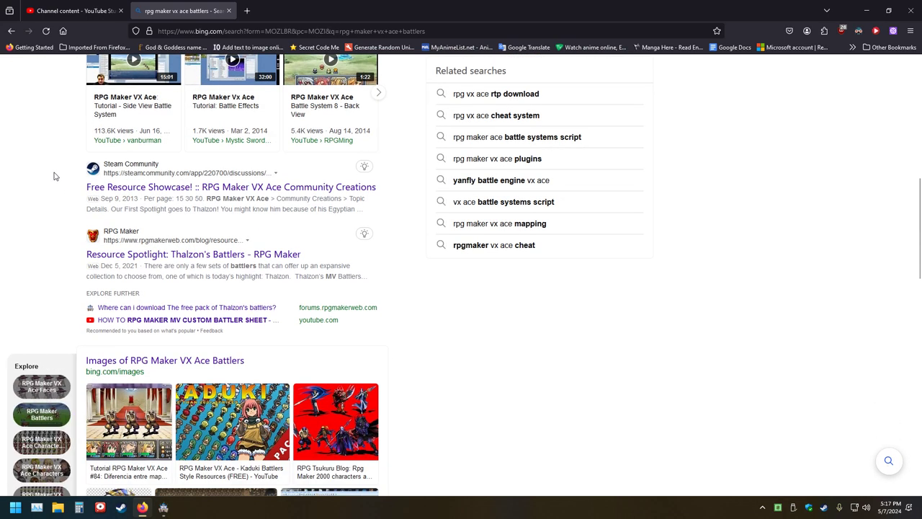
{"action": "scroll", "coordinate": [54, 176], "scroll_direction": "down", "scroll_amount": 8}
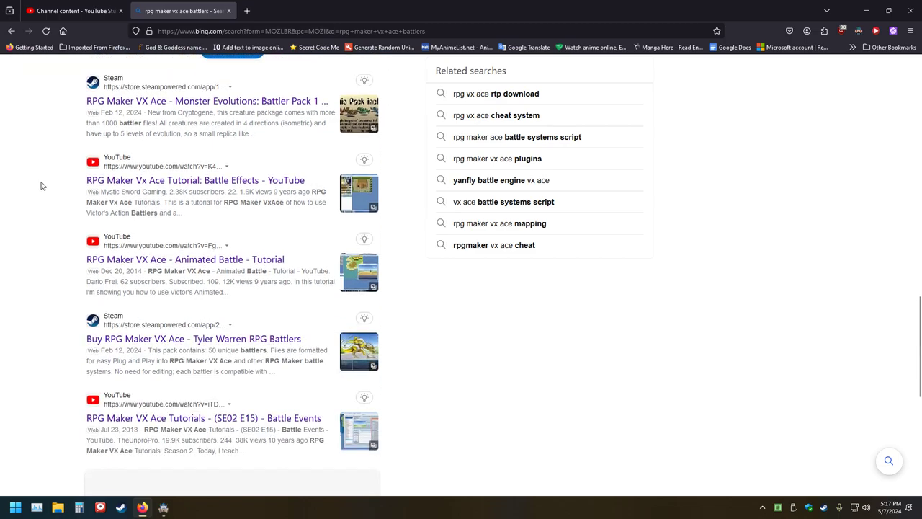
{"action": "scroll", "coordinate": [44, 188], "scroll_direction": "down", "scroll_amount": 6}
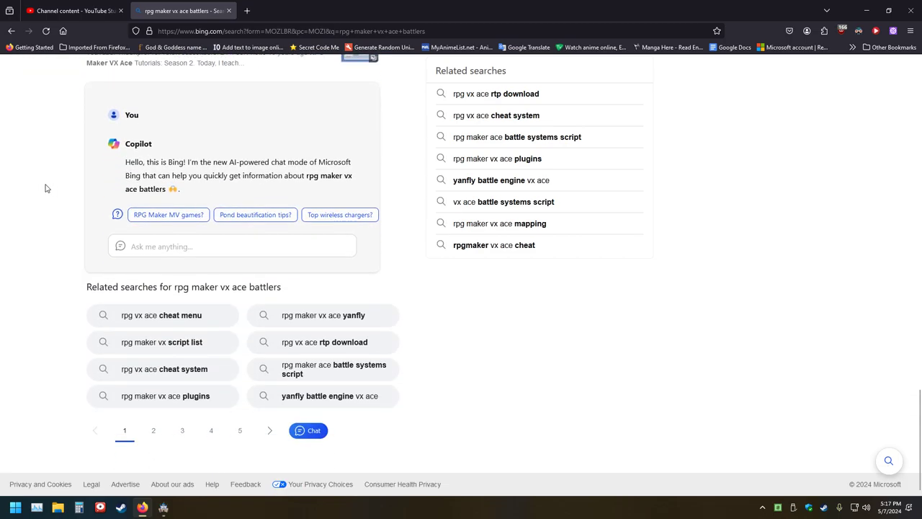
{"action": "scroll", "coordinate": [44, 188], "scroll_direction": "up", "scroll_amount": 15}
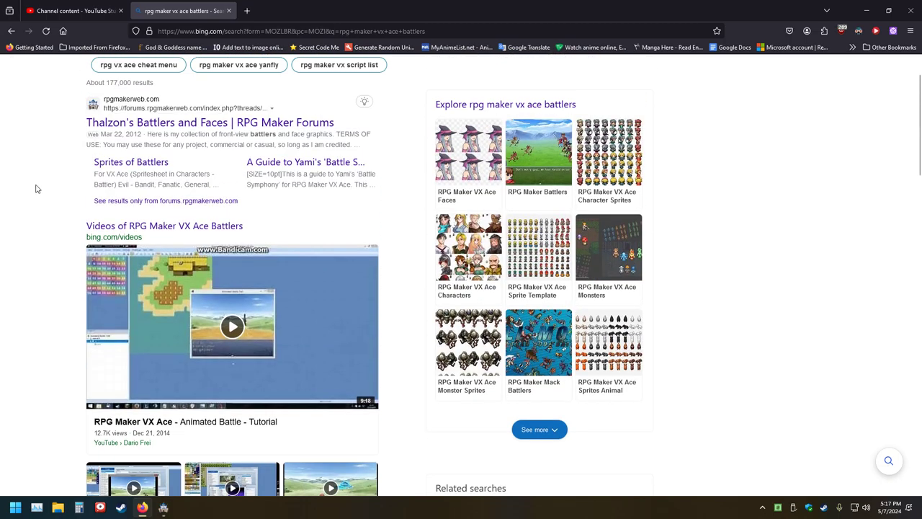
{"action": "scroll", "coordinate": [36, 188], "scroll_direction": "down", "scroll_amount": 4}
{"action": "scroll", "coordinate": [36, 187], "scroll_direction": "down", "scroll_amount": 2}
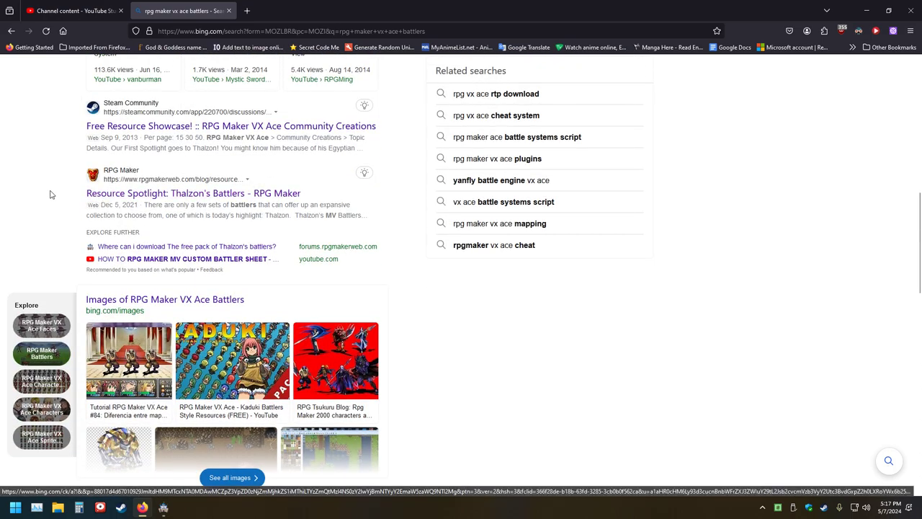
{"action": "scroll", "coordinate": [50, 195], "scroll_direction": "down", "scroll_amount": 4}
{"action": "scroll", "coordinate": [51, 197], "scroll_direction": "down", "scroll_amount": 7}
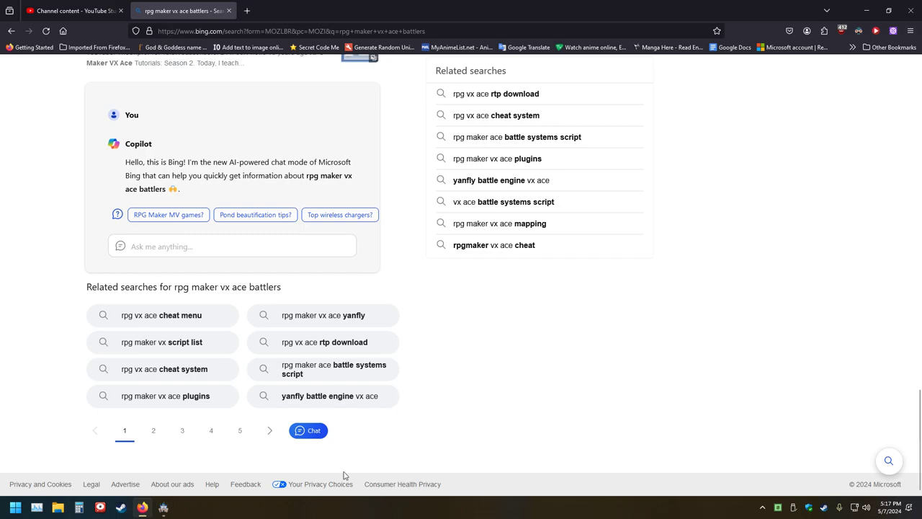
Go to the second page of search results and review its battler links down to the end
{"action": "left_click", "coordinate": [270, 430]}
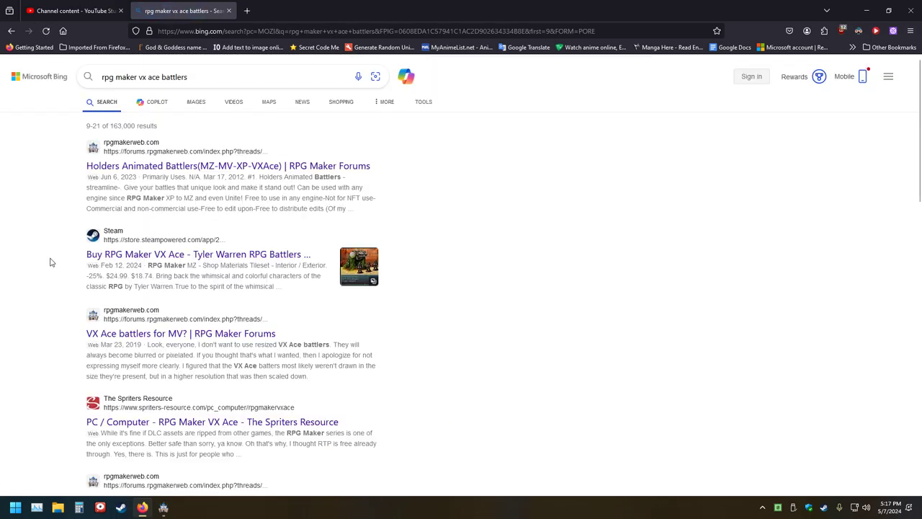
{"action": "scroll", "coordinate": [52, 263], "scroll_direction": "down", "scroll_amount": 2}
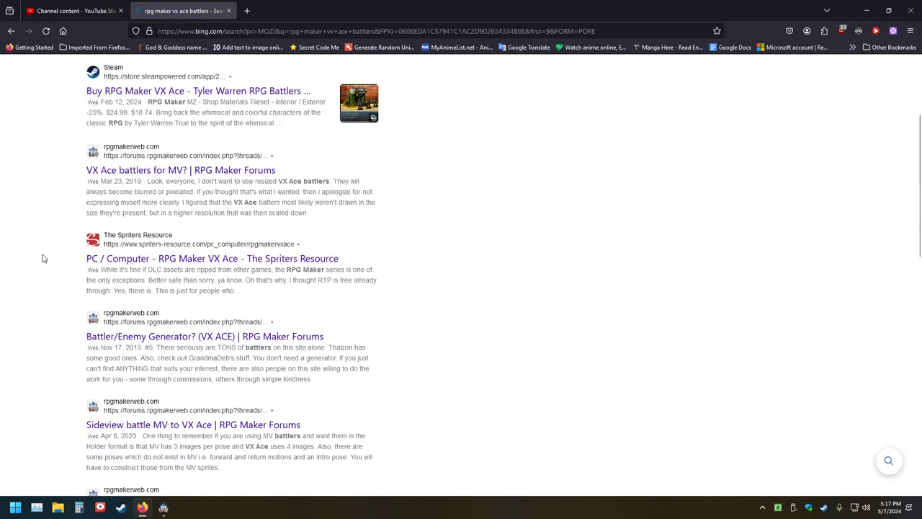
{"action": "scroll", "coordinate": [30, 231], "scroll_direction": "down", "scroll_amount": 5}
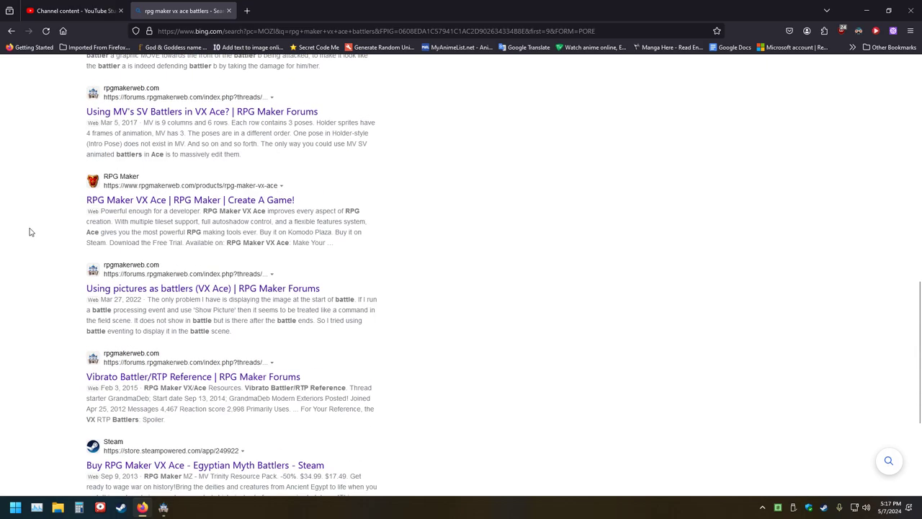
{"action": "scroll", "coordinate": [30, 231], "scroll_direction": "down", "scroll_amount": 2}
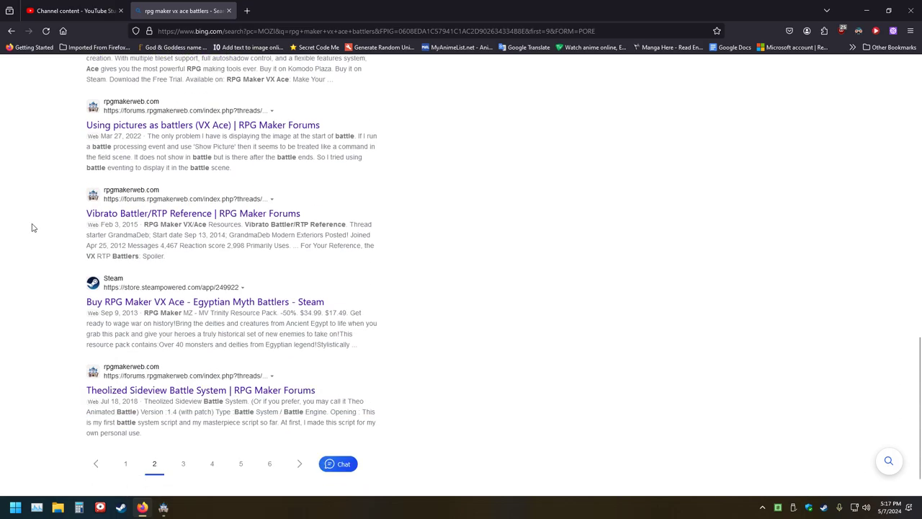
{"action": "scroll", "coordinate": [32, 228], "scroll_direction": "down", "scroll_amount": 1}
Go to the third page of search results and look through its entries
{"action": "left_click", "coordinate": [299, 430]}
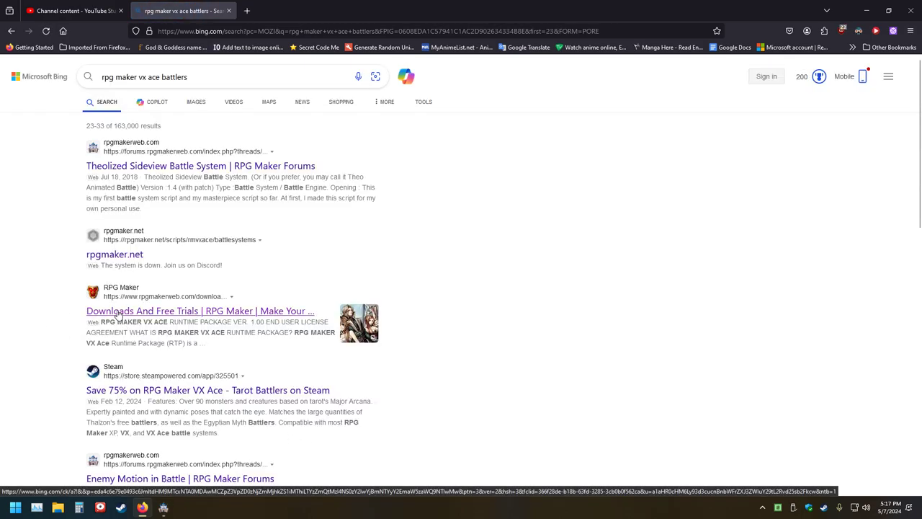
{"action": "scroll", "coordinate": [62, 321], "scroll_direction": "down", "scroll_amount": 4}
{"action": "scroll", "coordinate": [62, 322], "scroll_direction": "down", "scroll_amount": 4}
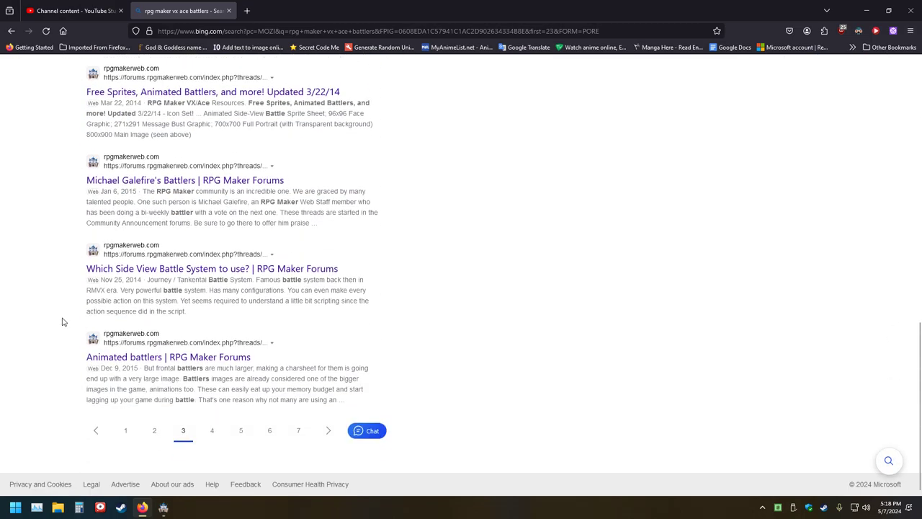
Go to the fourth page of search results and open the Rpg Maker VX Resource planet battlers result in a new tab
{"action": "left_click", "coordinate": [328, 430]}
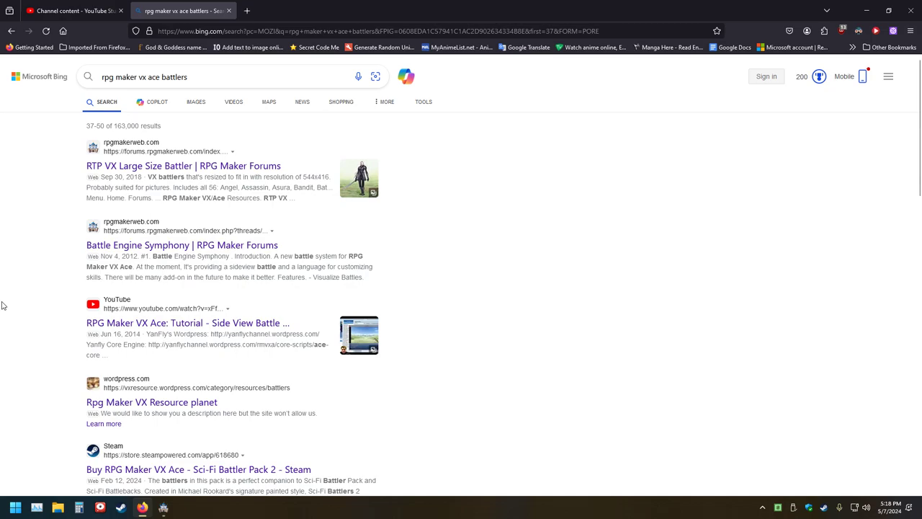
{"action": "scroll", "coordinate": [39, 244], "scroll_direction": "down", "scroll_amount": 2}
{"action": "left_click", "coordinate": [121, 240]}
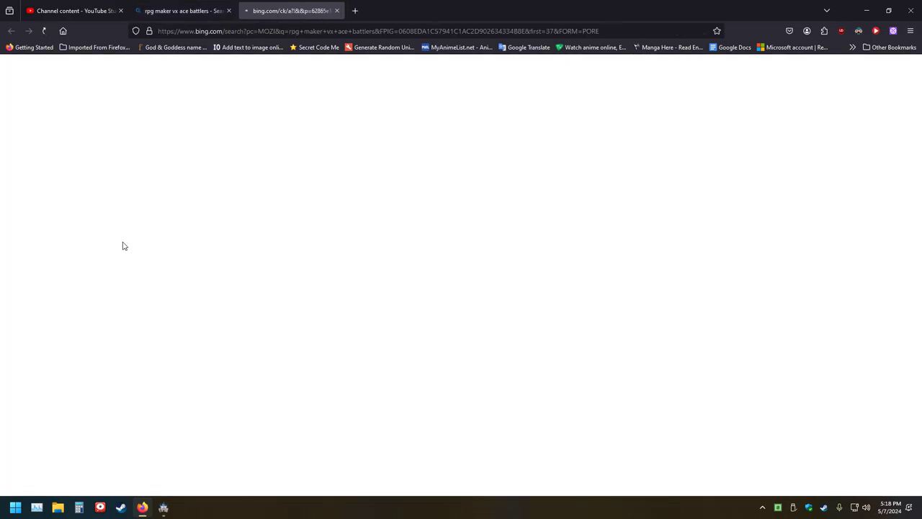
Browse the battler graphics in the posts of the Battlers category page to see which monsters are offered
{"action": "scroll", "coordinate": [189, 276], "scroll_direction": "down", "scroll_amount": 8}
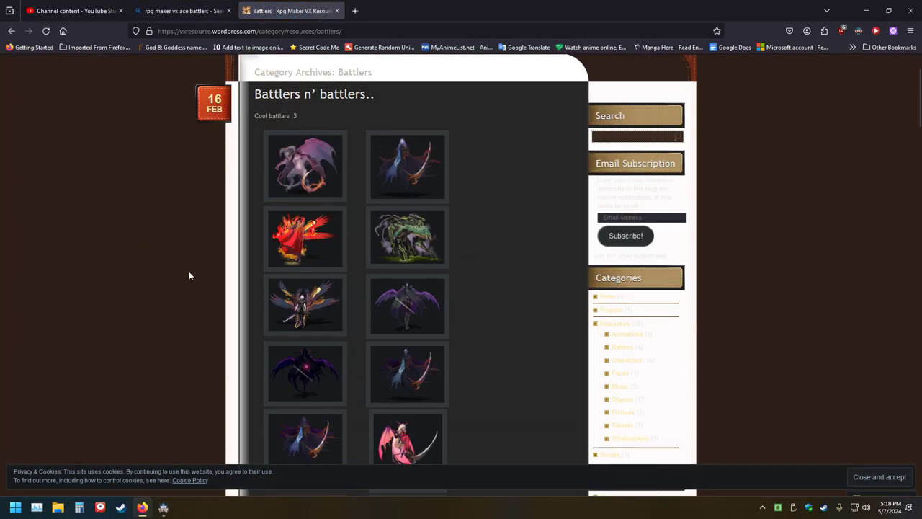
{"action": "scroll", "coordinate": [189, 275], "scroll_direction": "up", "scroll_amount": 2}
{"action": "scroll", "coordinate": [189, 275], "scroll_direction": "down", "scroll_amount": 8}
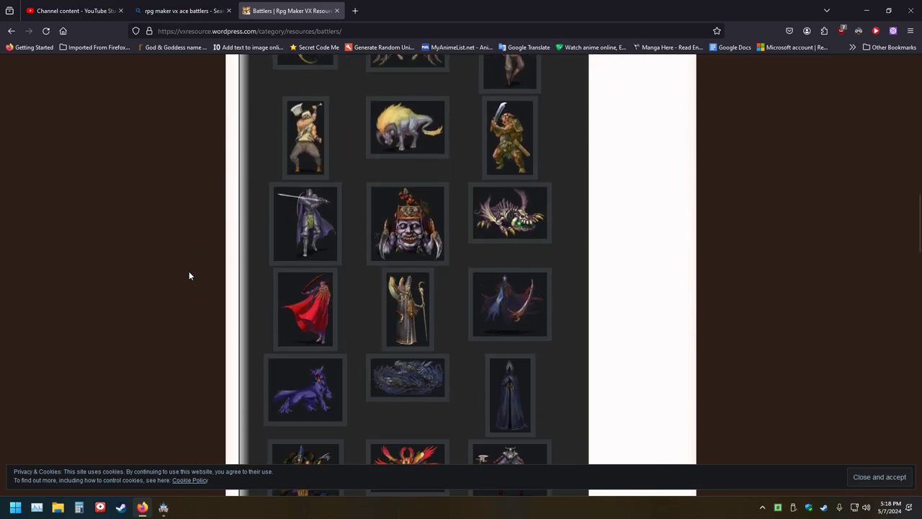
{"action": "scroll", "coordinate": [182, 260], "scroll_direction": "down", "scroll_amount": 6}
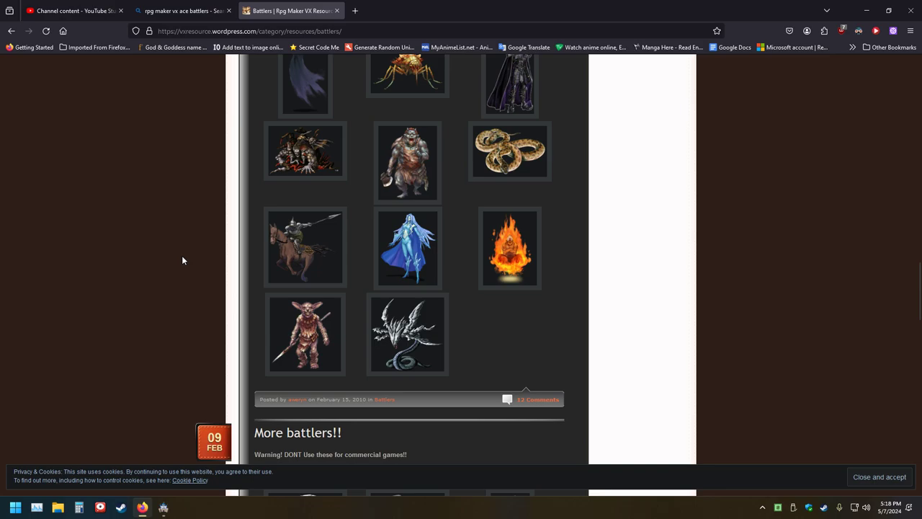
{"action": "scroll", "coordinate": [182, 260], "scroll_direction": "down", "scroll_amount": 10}
{"action": "scroll", "coordinate": [182, 260], "scroll_direction": "down", "scroll_amount": 12}
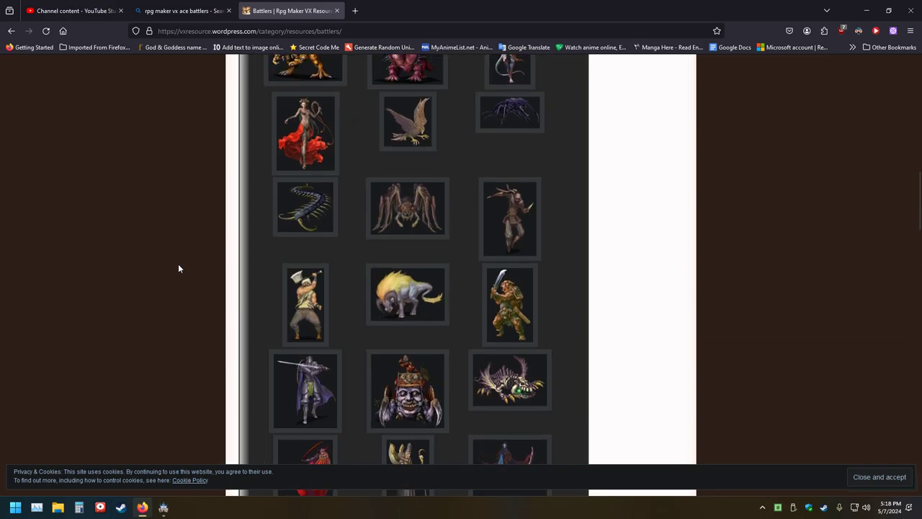
{"action": "key", "text": "Home"}
{"action": "scroll", "coordinate": [179, 268], "scroll_direction": "down", "scroll_amount": 5}
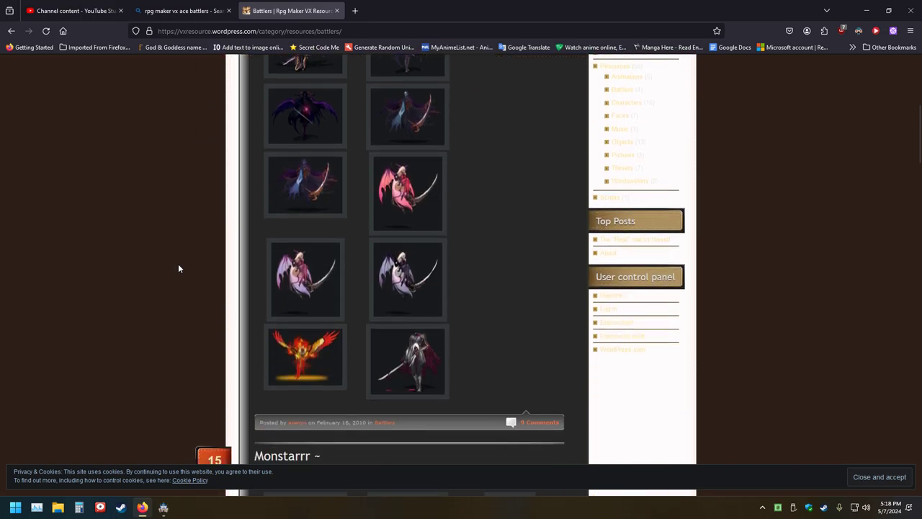
{"action": "scroll", "coordinate": [179, 267], "scroll_direction": "up", "scroll_amount": 2}
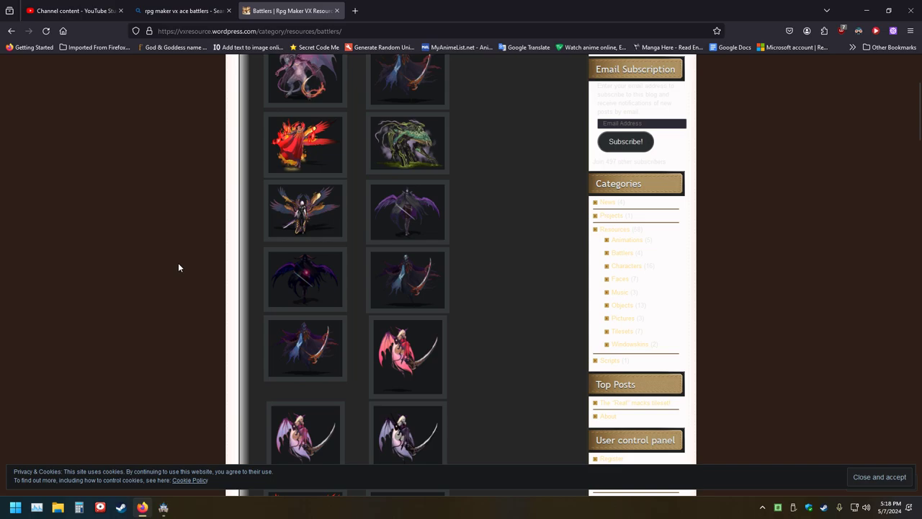
{"action": "scroll", "coordinate": [179, 267], "scroll_direction": "down", "scroll_amount": 8}
{"action": "scroll", "coordinate": [178, 268], "scroll_direction": "down", "scroll_amount": 10}
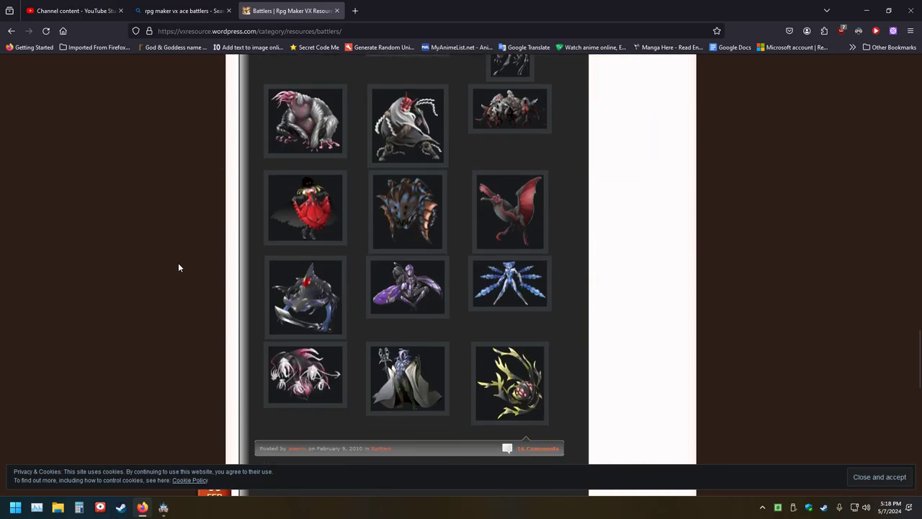
Enlarge the battler in the red dress near the end of the February 9 post
{"action": "scroll", "coordinate": [179, 268], "scroll_direction": "down", "scroll_amount": 2}
{"action": "scroll", "coordinate": [178, 267], "scroll_direction": "up", "scroll_amount": 2}
{"action": "left_click", "coordinate": [306, 218]}
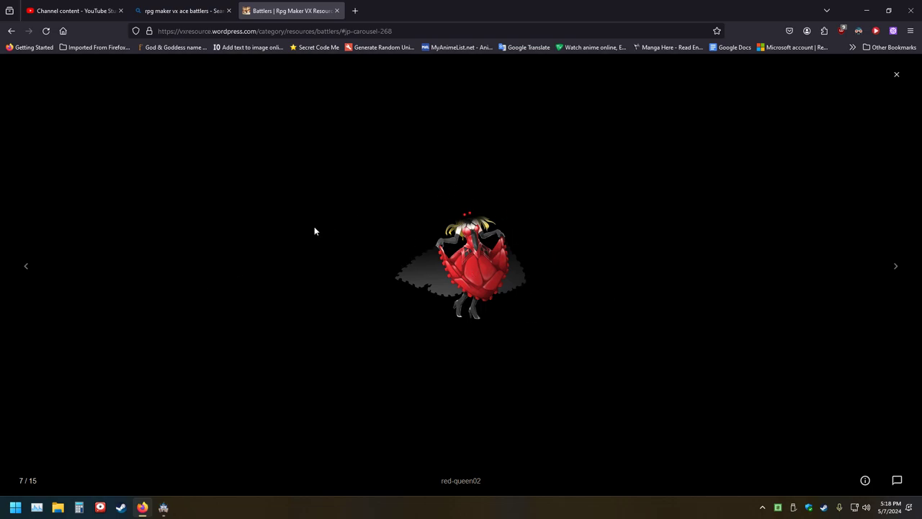
Close the Battlers page and restore it from the recently closed tabs
{"action": "left_click", "coordinate": [336, 11]}
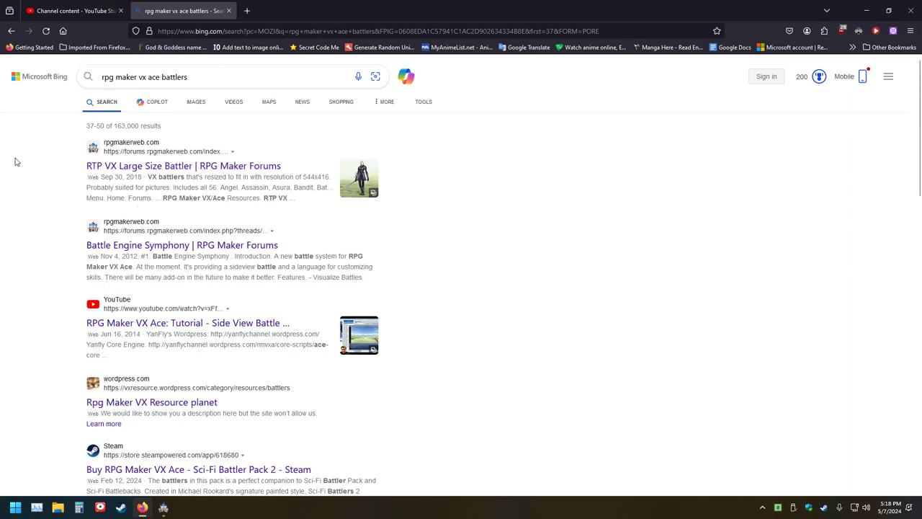
{"action": "left_click", "coordinate": [9, 10]}
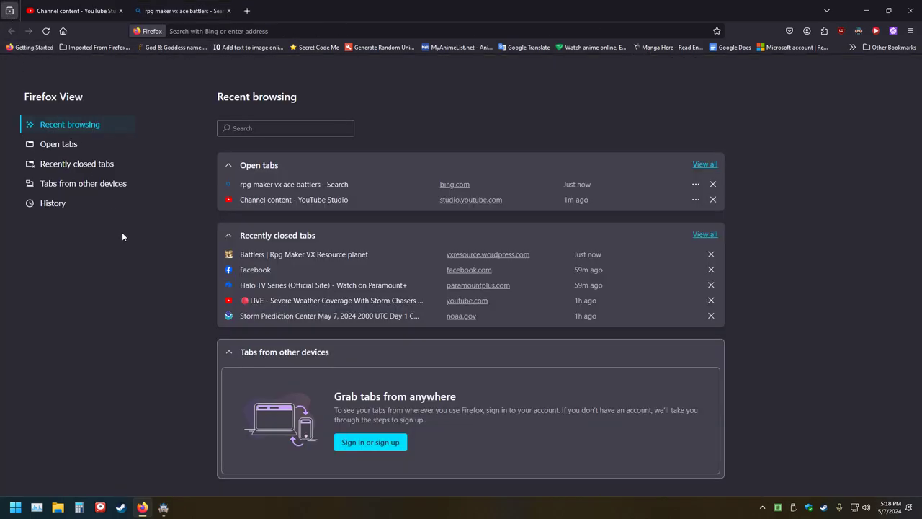
{"action": "left_click", "coordinate": [250, 253]}
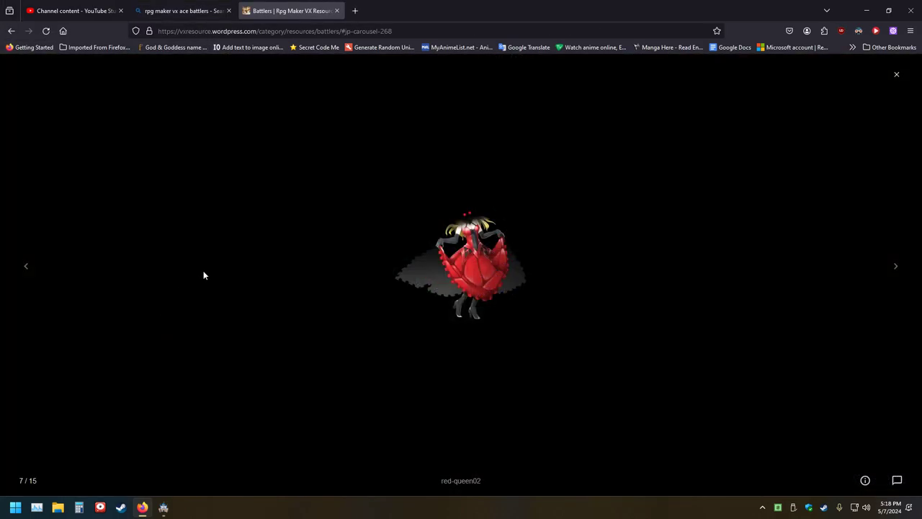
Leave the red-dress image and view the green tentacled monster from the "Battlers n' battlers.." post enlarged, then return to the gallery
{"action": "left_click", "coordinate": [896, 75]}
{"action": "scroll", "coordinate": [341, 245], "scroll_direction": "down", "scroll_amount": 2}
{"action": "left_click", "coordinate": [423, 148]}
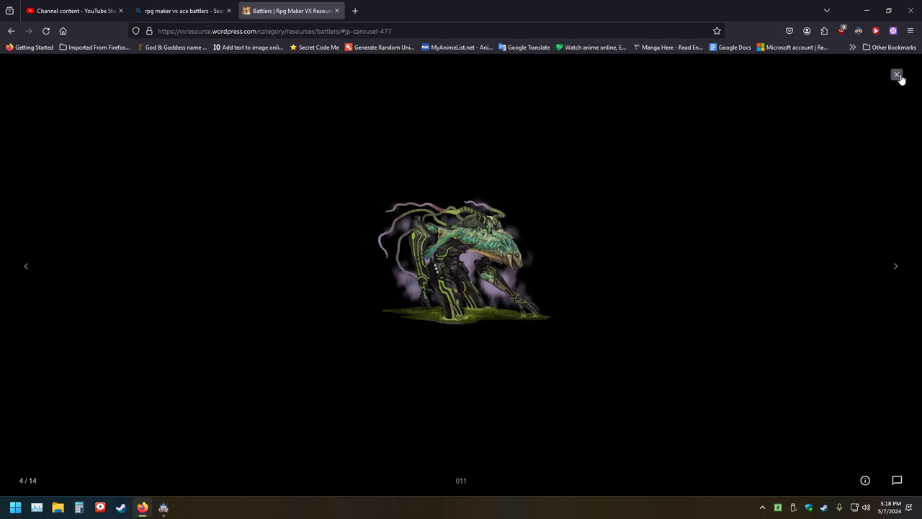
{"action": "left_click", "coordinate": [896, 74]}
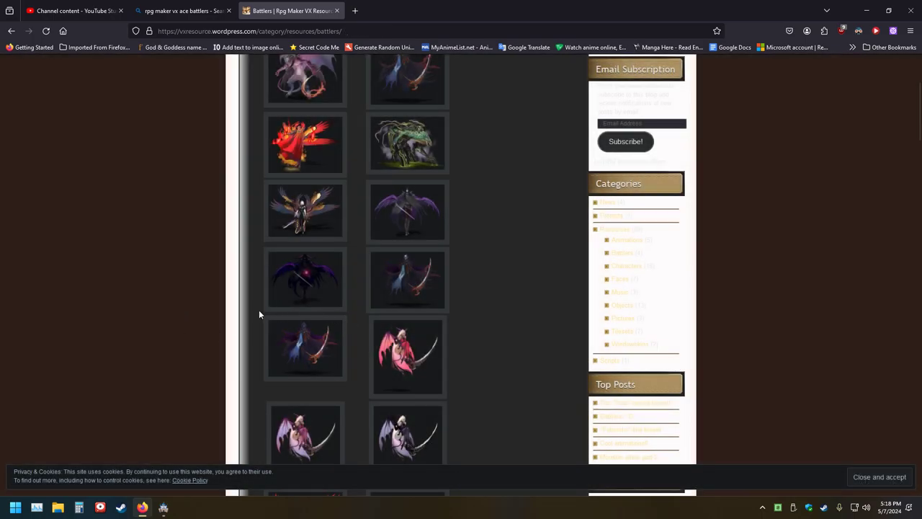
Compare the two purple-winged sword battlers in enlarged view, ending on the darker one with the glowing red orb
{"action": "left_click", "coordinate": [315, 290]}
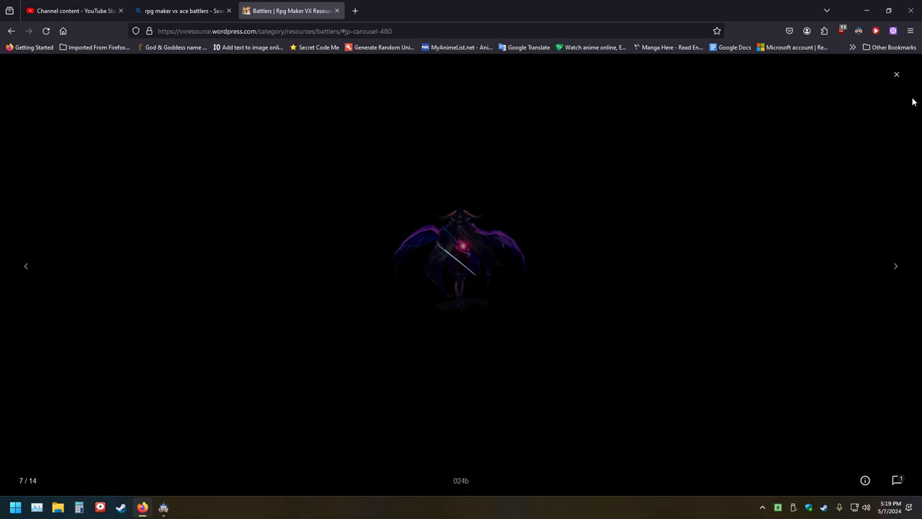
{"action": "left_click", "coordinate": [896, 74]}
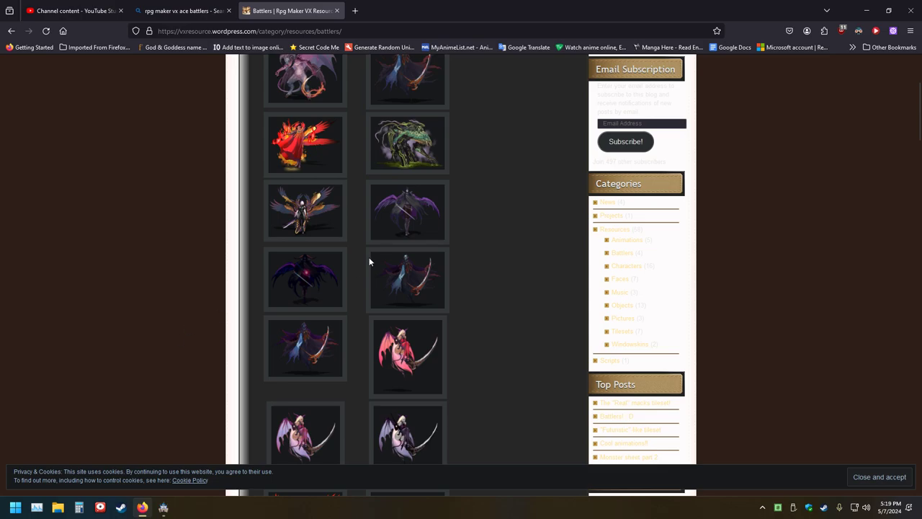
{"action": "left_click", "coordinate": [385, 221]}
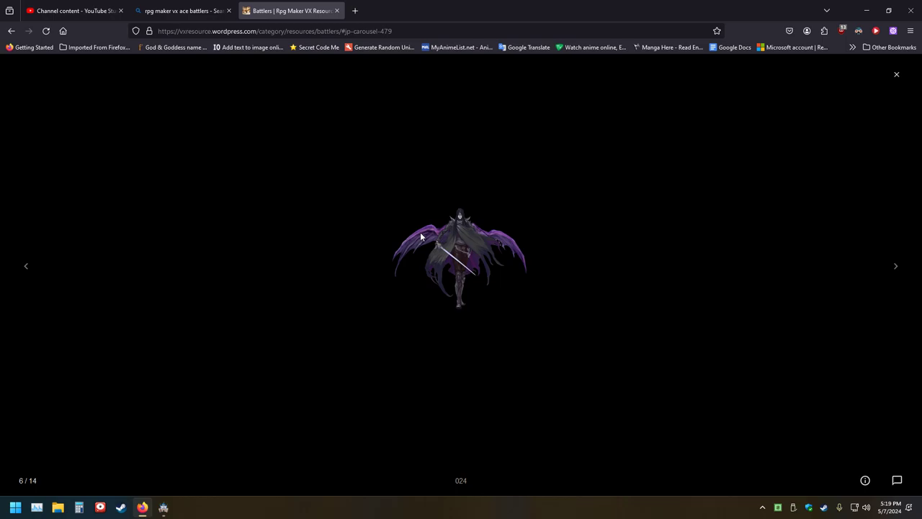
{"action": "left_click", "coordinate": [896, 74]}
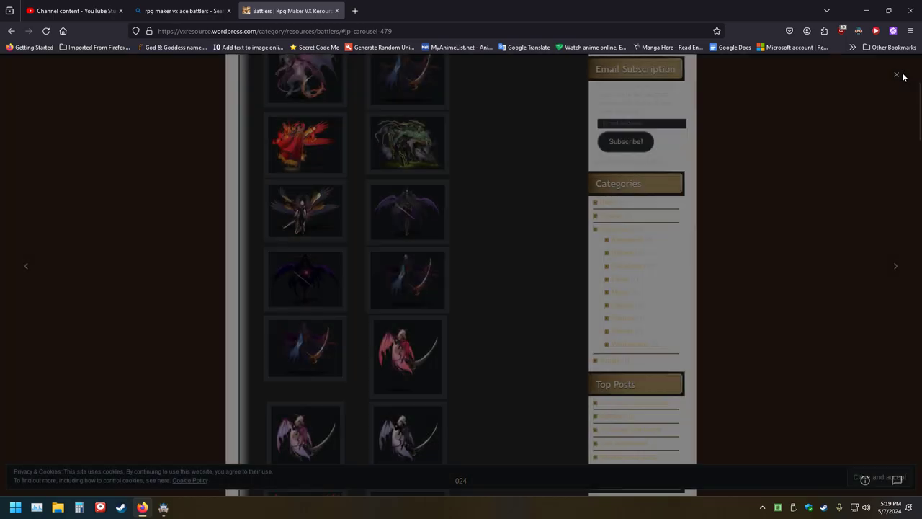
{"action": "left_click", "coordinate": [296, 284]}
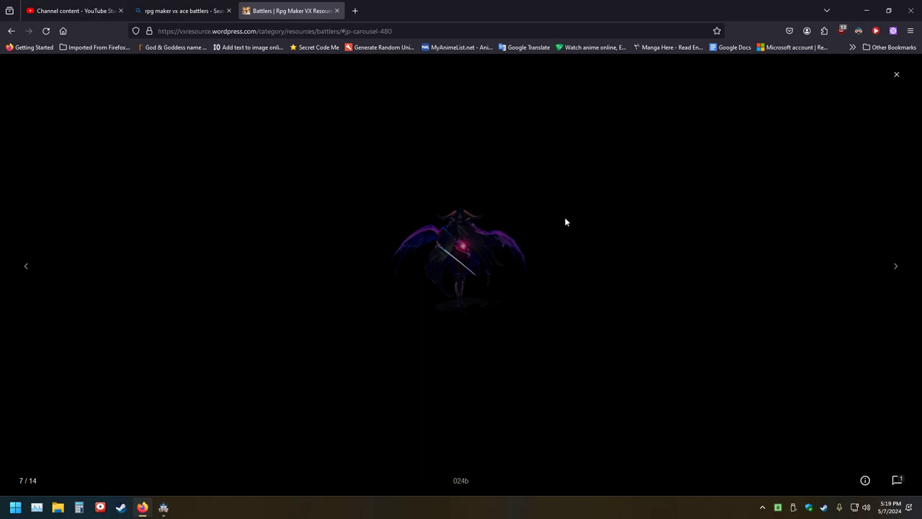
Leave the dark winged battler image, view the multi-winged sword battler from the same post enlarged, and return to the gallery
{"action": "left_click", "coordinate": [896, 75]}
{"action": "left_click", "coordinate": [299, 220]}
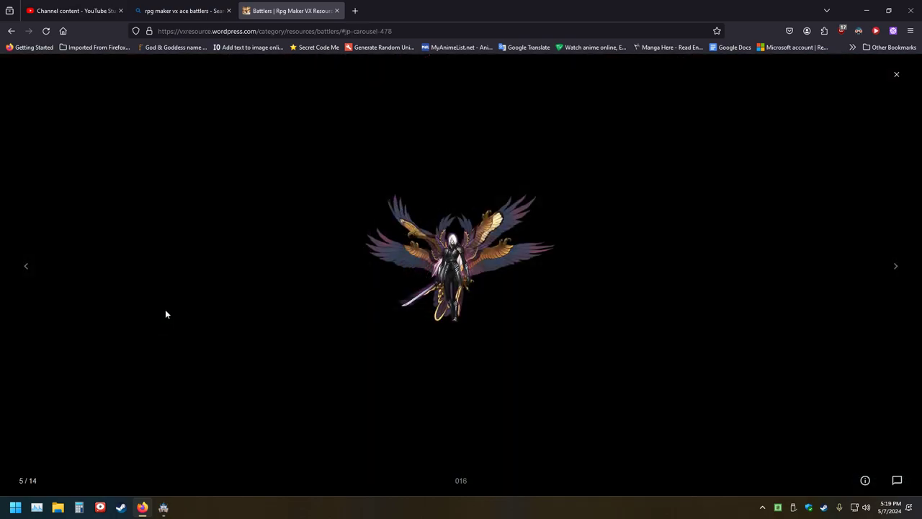
{"action": "left_click", "coordinate": [896, 74]}
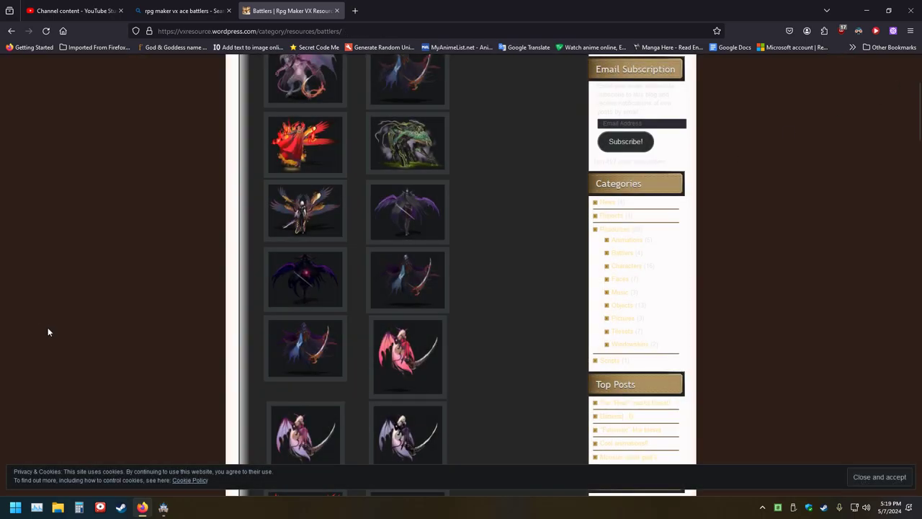
Look through the remaining Battlers posts, including "Monstarrr ~" and "Battlers! : D", and return to the winged battlers of the February 16 post
{"action": "scroll", "coordinate": [178, 288], "scroll_direction": "down", "scroll_amount": 8}
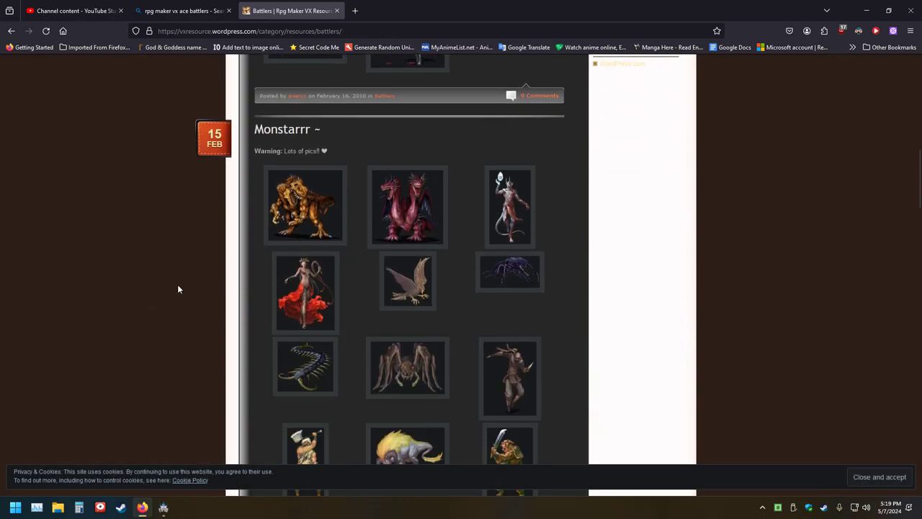
{"action": "scroll", "coordinate": [179, 289], "scroll_direction": "down", "scroll_amount": 4}
{"action": "scroll", "coordinate": [179, 289], "scroll_direction": "down", "scroll_amount": 4}
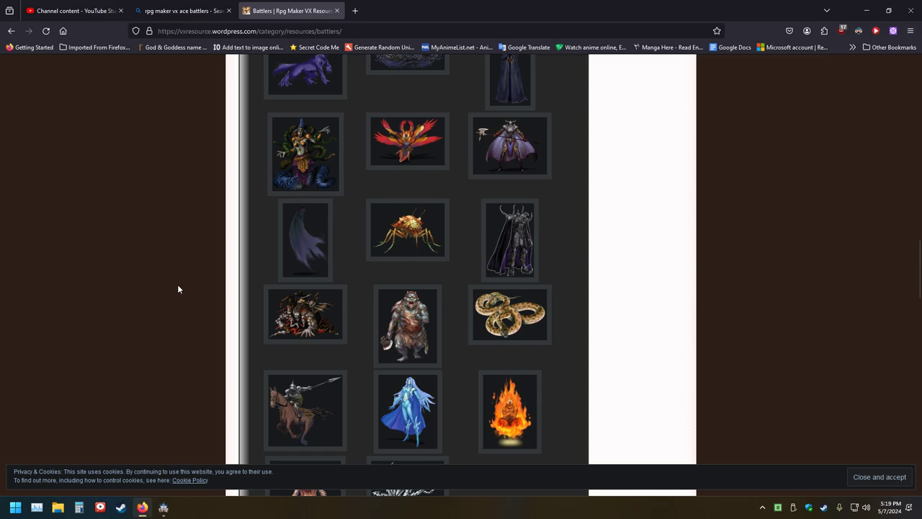
{"action": "scroll", "coordinate": [179, 288], "scroll_direction": "down", "scroll_amount": 5}
{"action": "scroll", "coordinate": [179, 289], "scroll_direction": "down", "scroll_amount": 5}
{"action": "scroll", "coordinate": [179, 289], "scroll_direction": "down", "scroll_amount": 2}
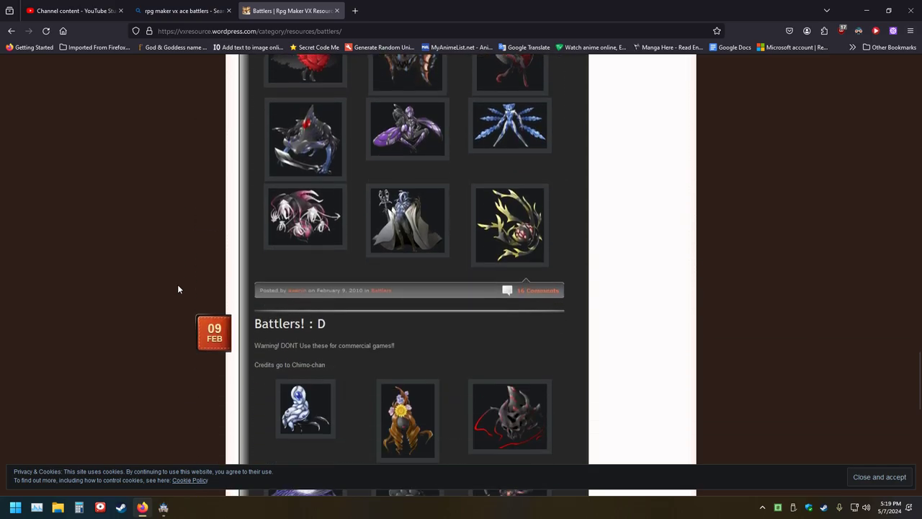
{"action": "scroll", "coordinate": [179, 289], "scroll_direction": "down", "scroll_amount": 5}
{"action": "scroll", "coordinate": [179, 288], "scroll_direction": "down", "scroll_amount": 3}
{"action": "scroll", "coordinate": [179, 289], "scroll_direction": "down", "scroll_amount": 2}
{"action": "scroll", "coordinate": [179, 289], "scroll_direction": "up", "scroll_amount": 15}
{"action": "scroll", "coordinate": [178, 289], "scroll_direction": "up", "scroll_amount": 15}
{"action": "scroll", "coordinate": [179, 288], "scroll_direction": "down", "scroll_amount": 2}
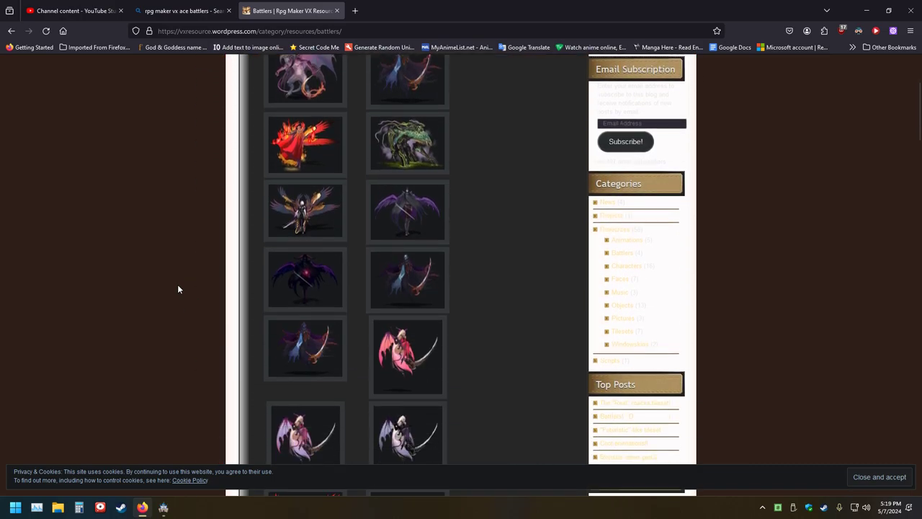
{"action": "scroll", "coordinate": [178, 289], "scroll_direction": "down", "scroll_amount": 2}
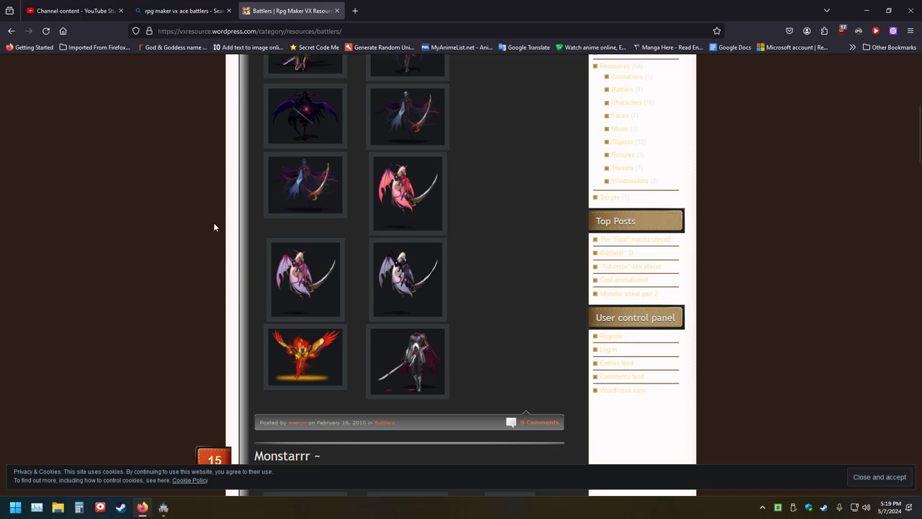
Open the Characters category and look through its face sets, character sprites and monster sheets, including the second page
{"action": "scroll", "coordinate": [208, 236], "scroll_direction": "up", "scroll_amount": 2}
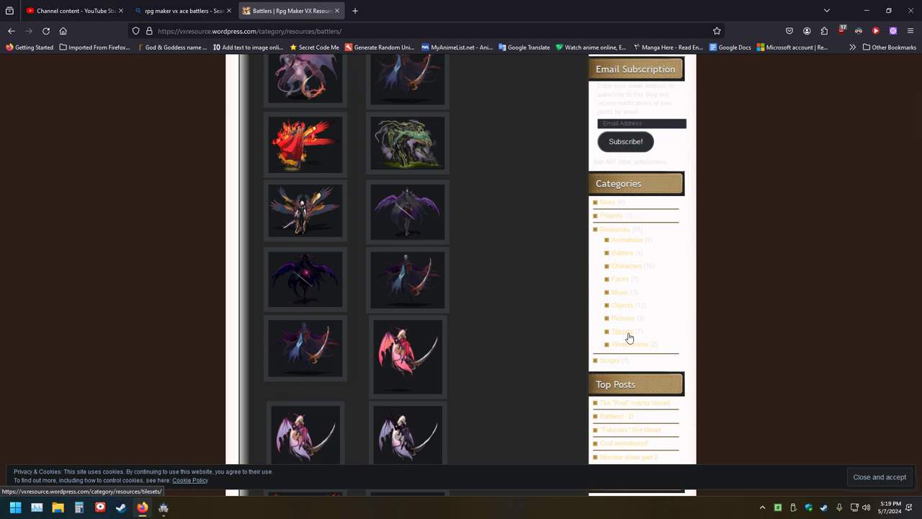
{"action": "left_click", "coordinate": [618, 270]}
{"action": "scroll", "coordinate": [205, 338], "scroll_direction": "down", "scroll_amount": 8}
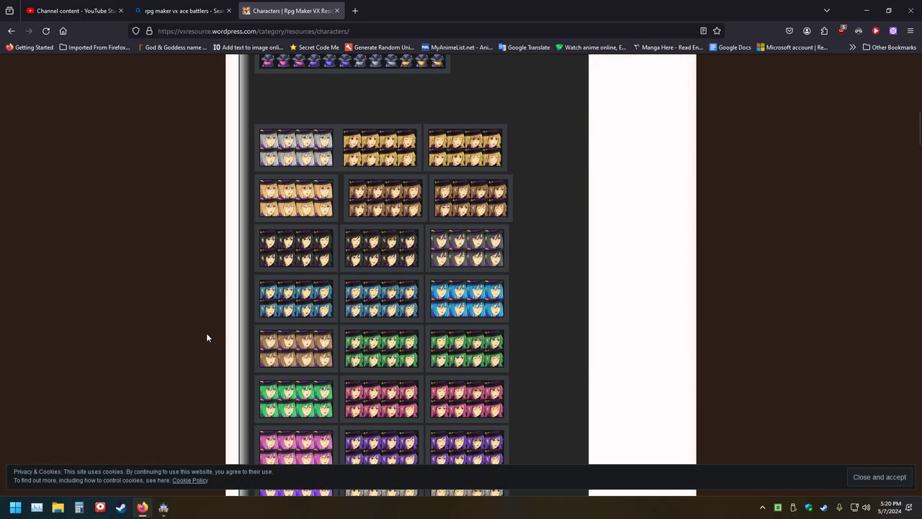
{"action": "scroll", "coordinate": [206, 337], "scroll_direction": "down", "scroll_amount": 15}
{"action": "scroll", "coordinate": [212, 331], "scroll_direction": "down", "scroll_amount": 20}
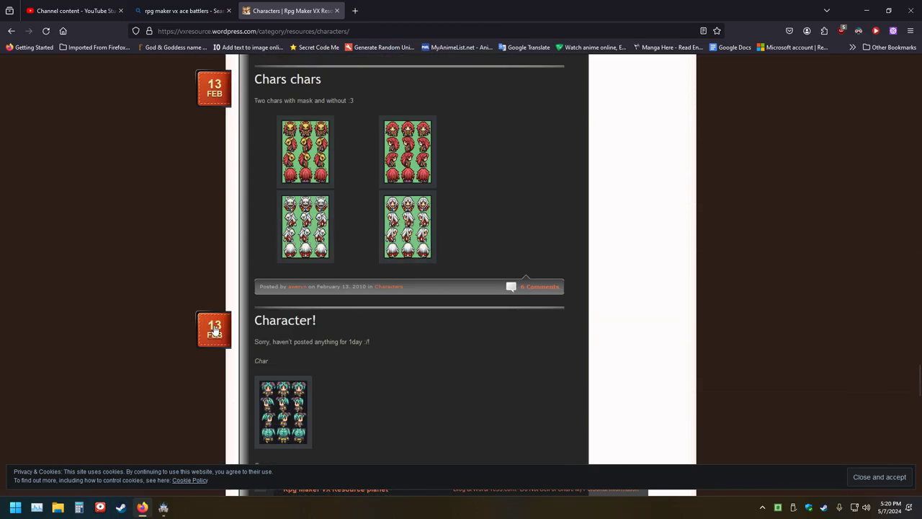
{"action": "scroll", "coordinate": [209, 324], "scroll_direction": "down", "scroll_amount": 20}
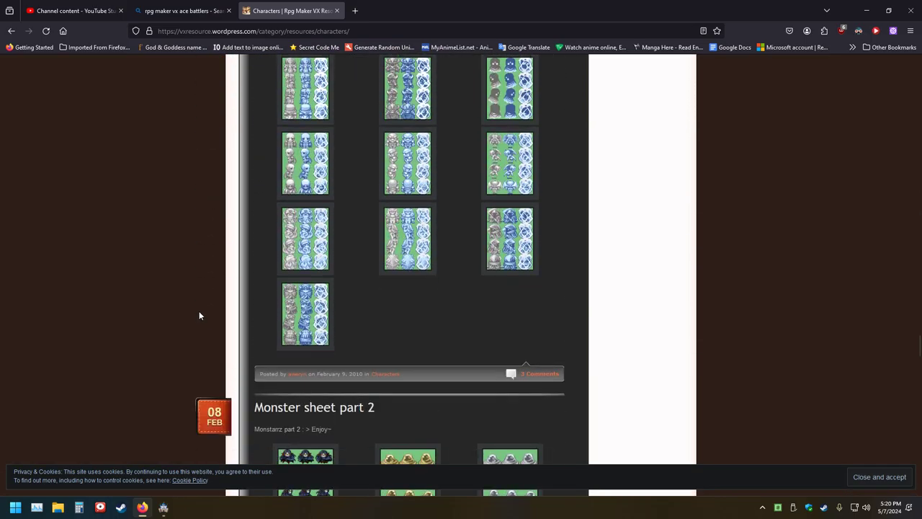
{"action": "scroll", "coordinate": [200, 312], "scroll_direction": "down", "scroll_amount": 20}
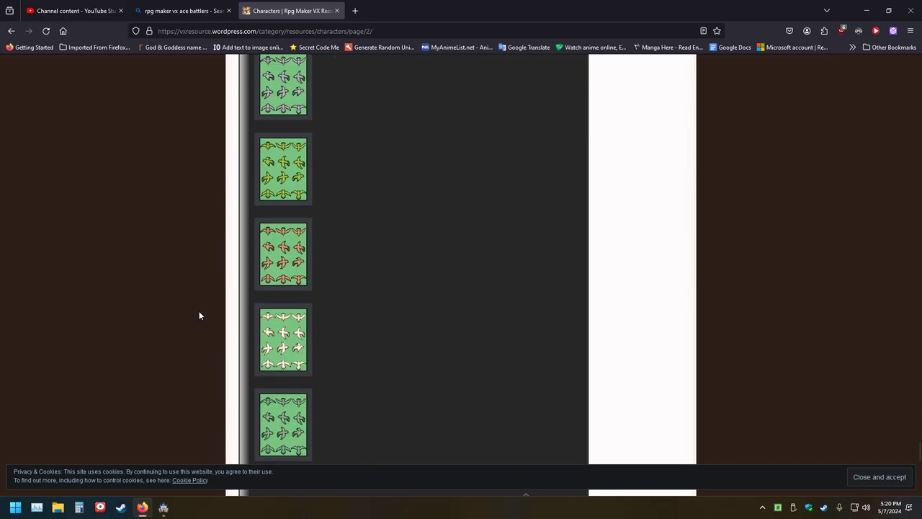
{"action": "scroll", "coordinate": [200, 314], "scroll_direction": "down", "scroll_amount": 10}
{"action": "scroll", "coordinate": [200, 315], "scroll_direction": "up", "scroll_amount": 20}
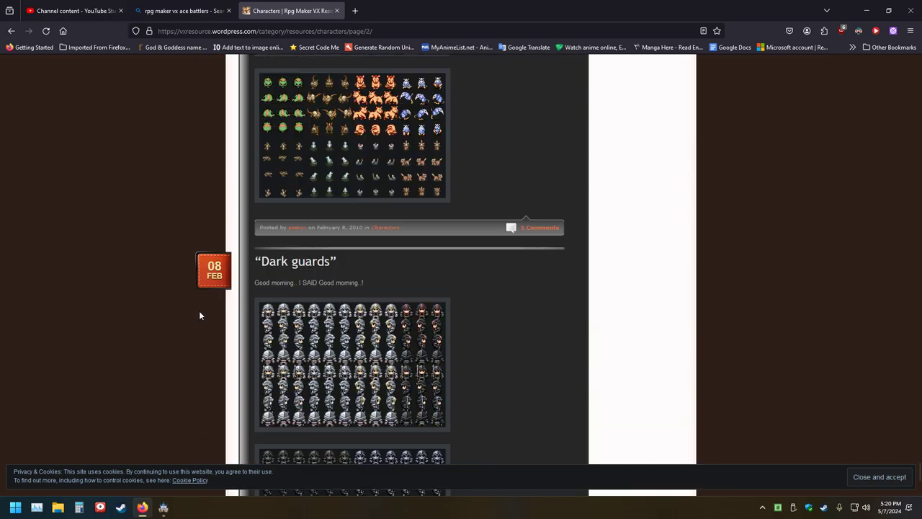
{"action": "scroll", "coordinate": [207, 300], "scroll_direction": "up", "scroll_amount": 20}
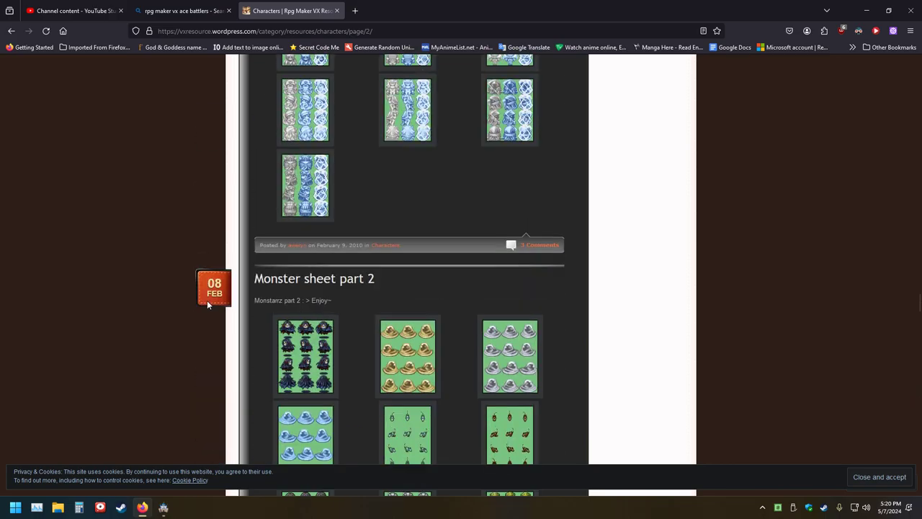
{"action": "scroll", "coordinate": [208, 292], "scroll_direction": "up", "scroll_amount": 20}
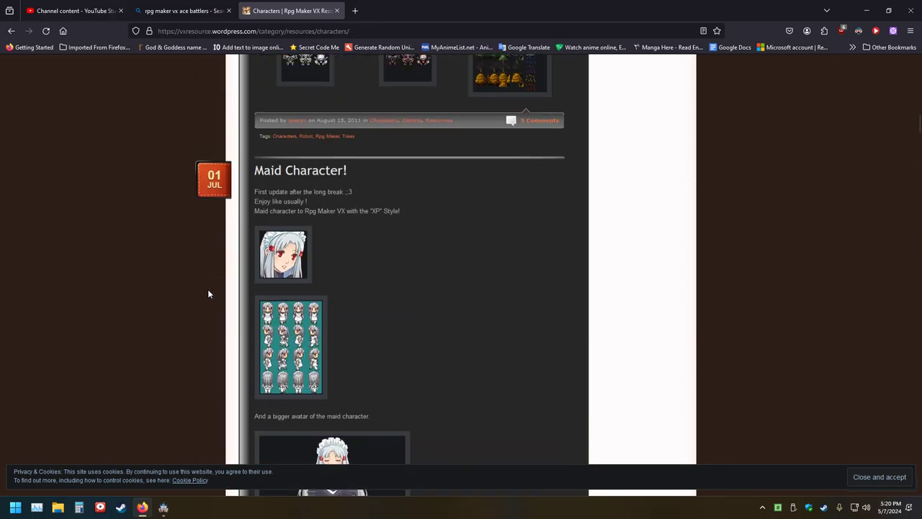
Open the Objects category and examine its posts from "Recolored Objects" to the poll, returning to the newest posts
{"action": "scroll", "coordinate": [530, 345], "scroll_direction": "down", "scroll_amount": 4}
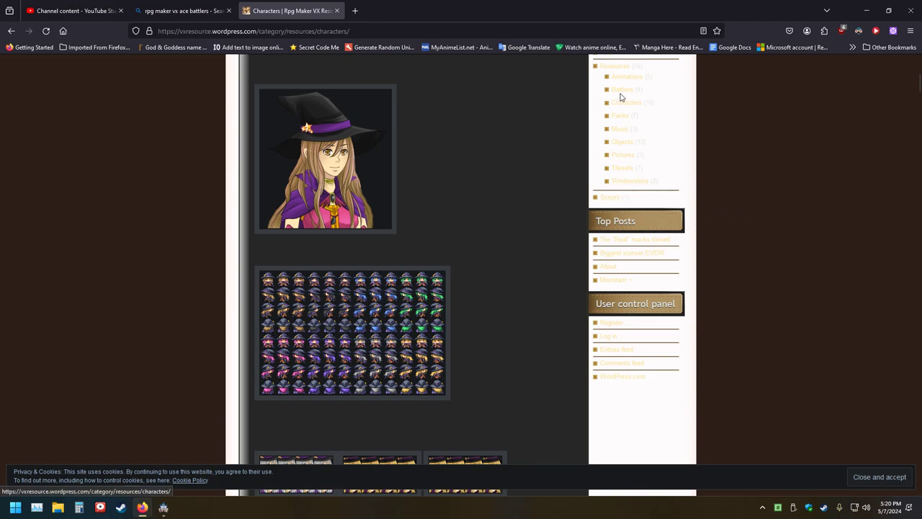
{"action": "left_click", "coordinate": [622, 143]}
{"action": "scroll", "coordinate": [204, 252], "scroll_direction": "down", "scroll_amount": 5}
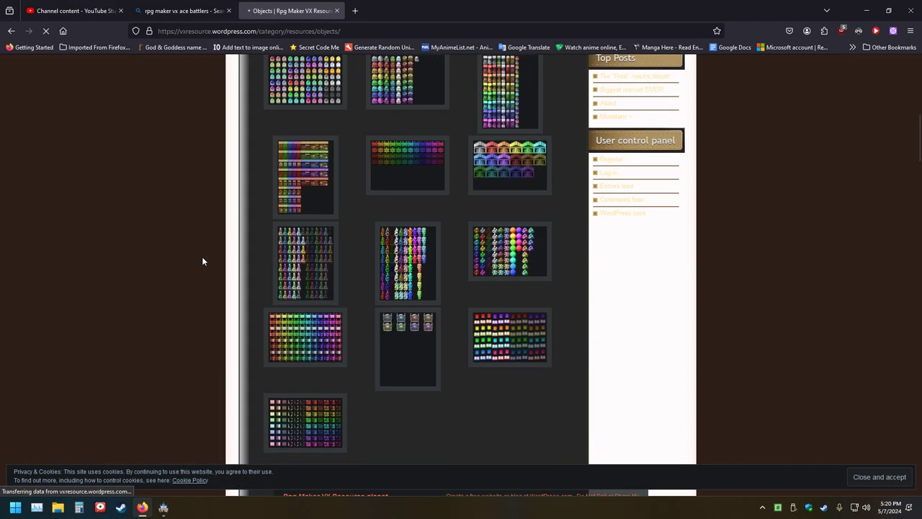
{"action": "scroll", "coordinate": [196, 258], "scroll_direction": "down", "scroll_amount": 15}
{"action": "scroll", "coordinate": [195, 257], "scroll_direction": "down", "scroll_amount": 20}
{"action": "scroll", "coordinate": [196, 252], "scroll_direction": "down", "scroll_amount": 8}
{"action": "scroll", "coordinate": [196, 252], "scroll_direction": "up", "scroll_amount": 8}
{"action": "scroll", "coordinate": [196, 252], "scroll_direction": "down", "scroll_amount": 15}
{"action": "scroll", "coordinate": [190, 257], "scroll_direction": "down", "scroll_amount": 15}
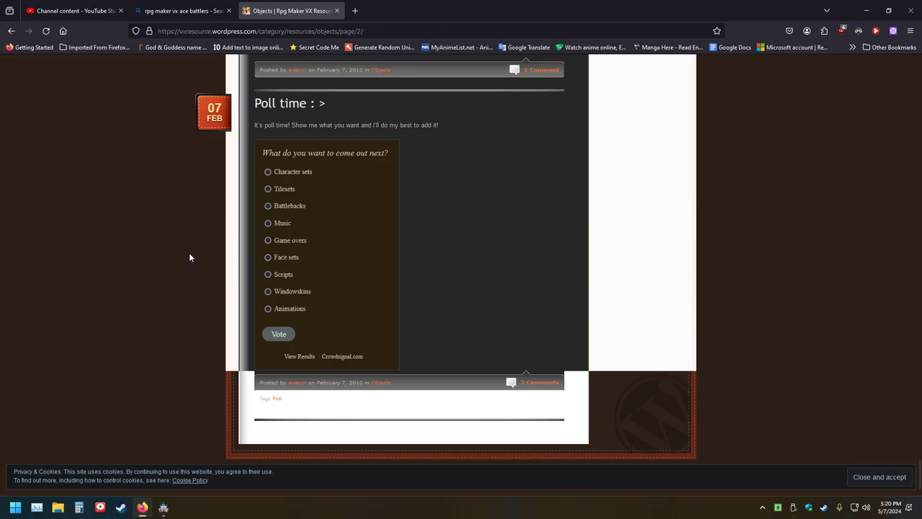
{"action": "scroll", "coordinate": [189, 257], "scroll_direction": "up", "scroll_amount": 15}
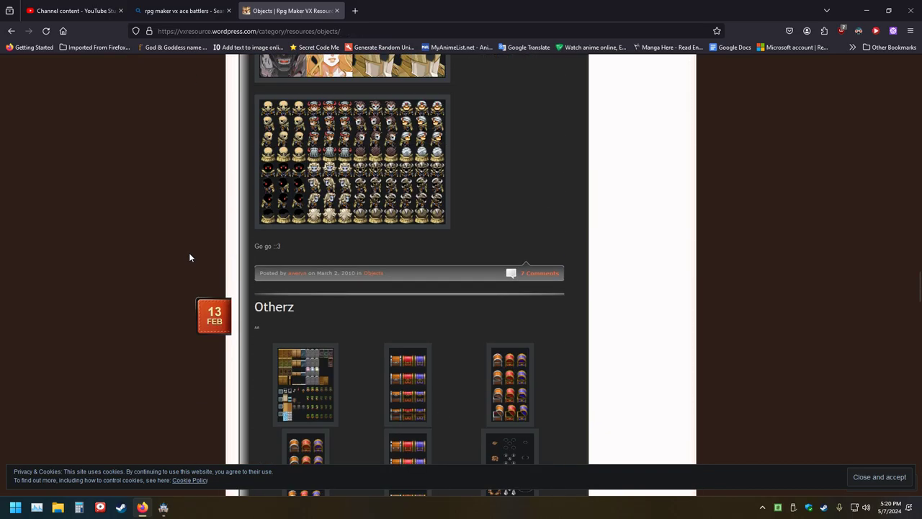
{"action": "scroll", "coordinate": [190, 257], "scroll_direction": "up", "scroll_amount": 20}
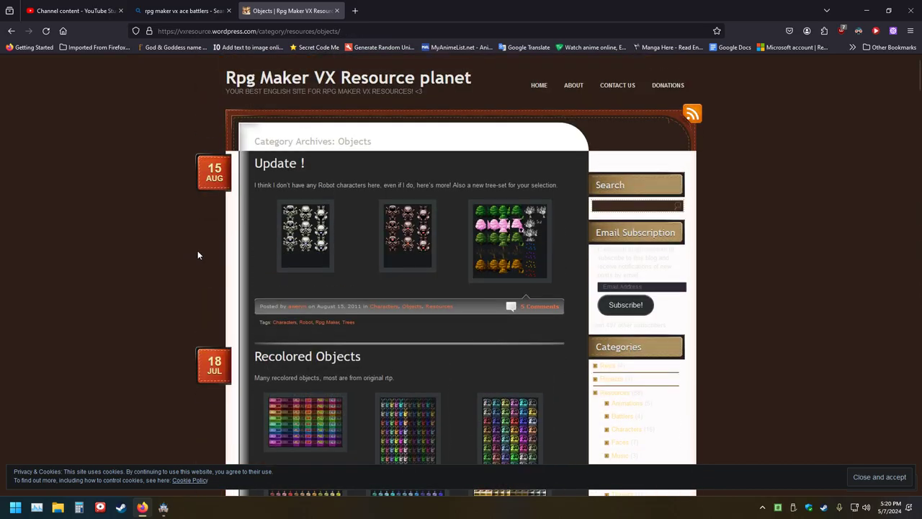
{"action": "scroll", "coordinate": [199, 255], "scroll_direction": "down", "scroll_amount": 5}
{"action": "scroll", "coordinate": [199, 251], "scroll_direction": "down", "scroll_amount": 2}
Open the Pictures category and display its tall icon set image, bigset.png, on its own
{"action": "scroll", "coordinate": [200, 251], "scroll_direction": "up", "scroll_amount": 5}
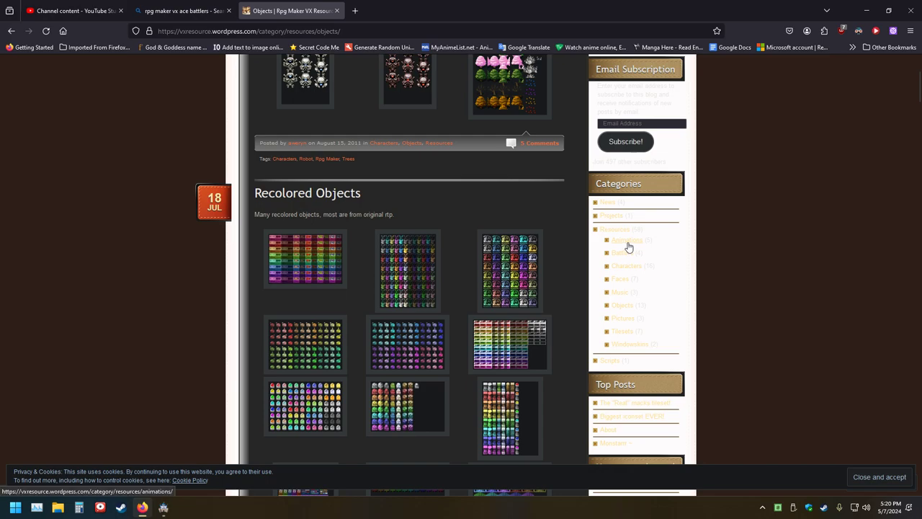
{"action": "left_click", "coordinate": [616, 319]}
{"action": "scroll", "coordinate": [202, 256], "scroll_direction": "down", "scroll_amount": 3}
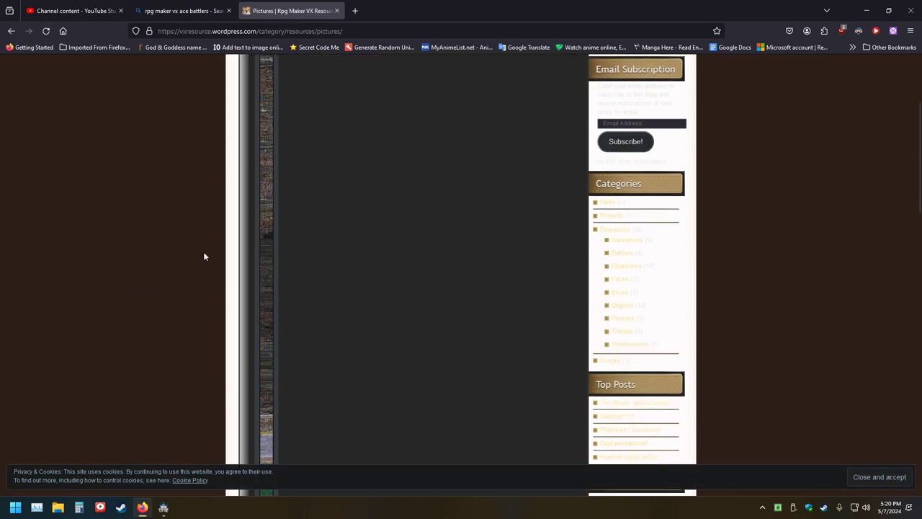
{"action": "left_click", "coordinate": [264, 226]}
Examine the bigset.png icon sheet down to its end, covering the items, weapons, armor and colored skill icons
{"action": "scroll", "coordinate": [433, 252], "scroll_direction": "down", "scroll_amount": 15}
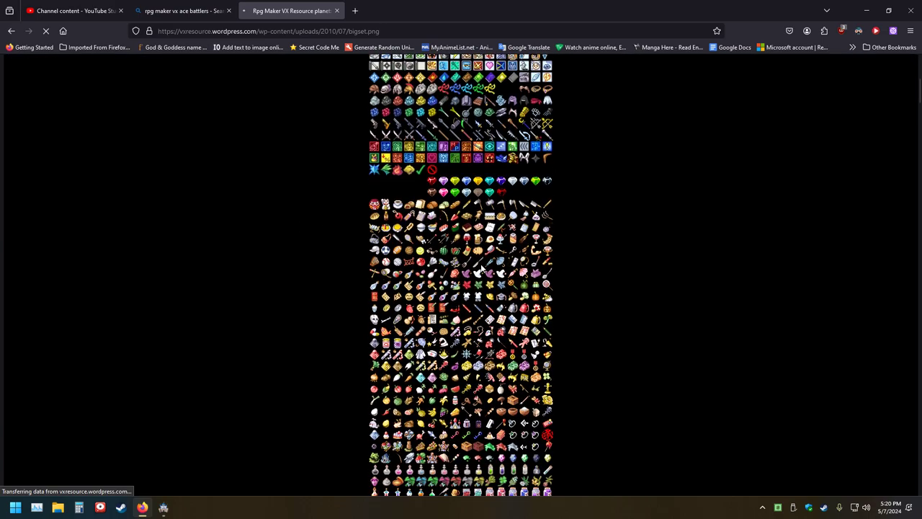
{"action": "scroll", "coordinate": [469, 276], "scroll_direction": "down", "scroll_amount": 5}
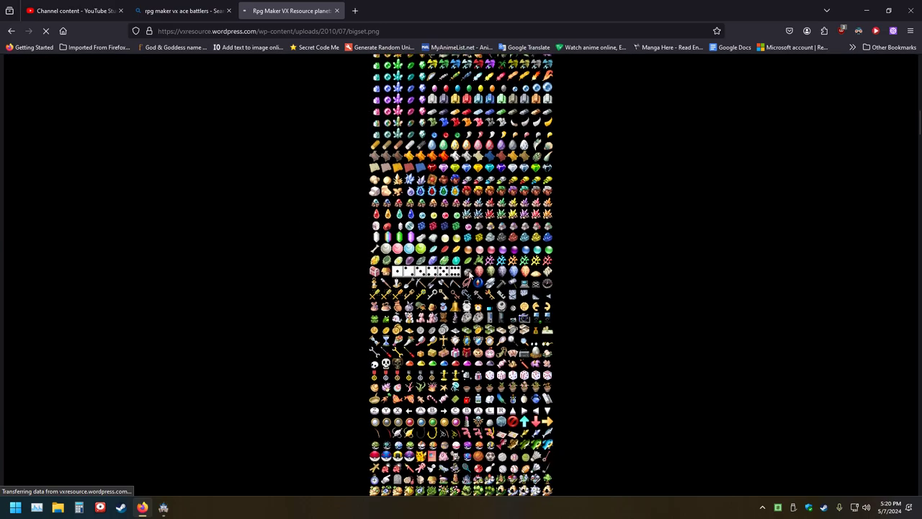
{"action": "scroll", "coordinate": [471, 276], "scroll_direction": "down", "scroll_amount": 5}
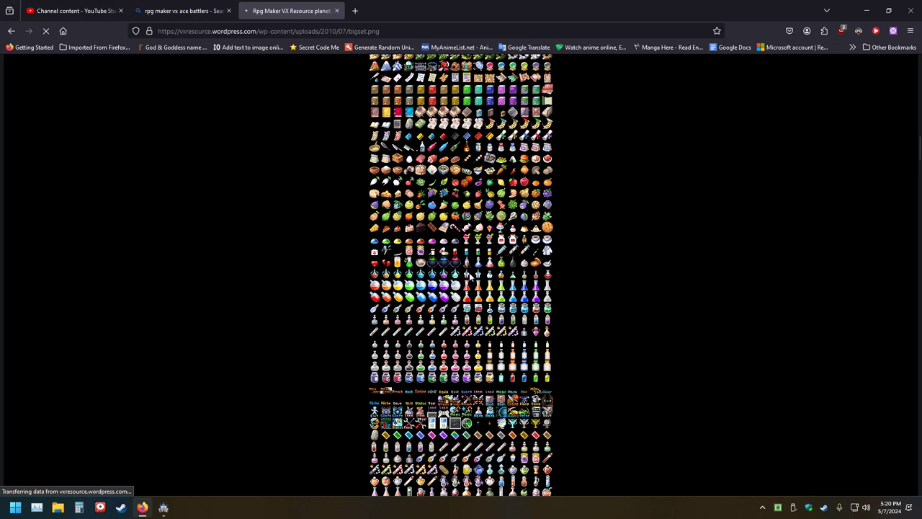
{"action": "scroll", "coordinate": [469, 276], "scroll_direction": "up", "scroll_amount": 4}
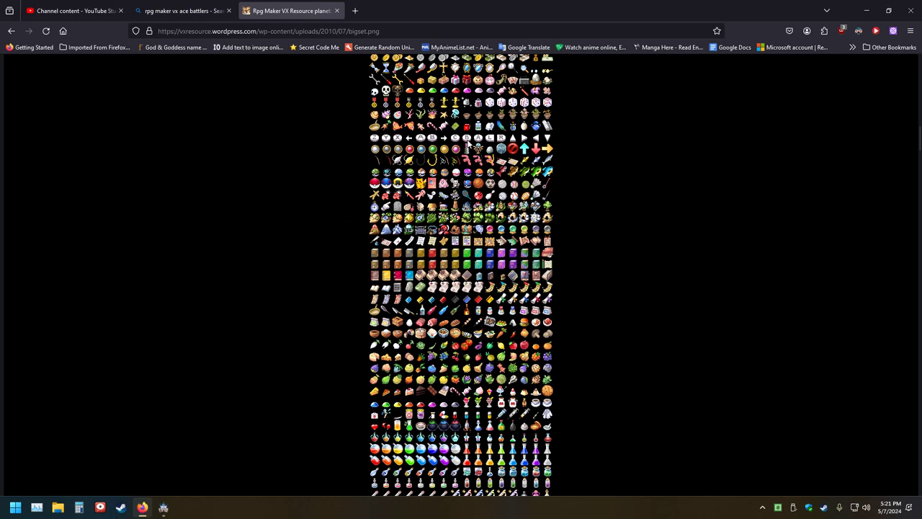
{"action": "scroll", "coordinate": [477, 167], "scroll_direction": "down", "scroll_amount": 20}
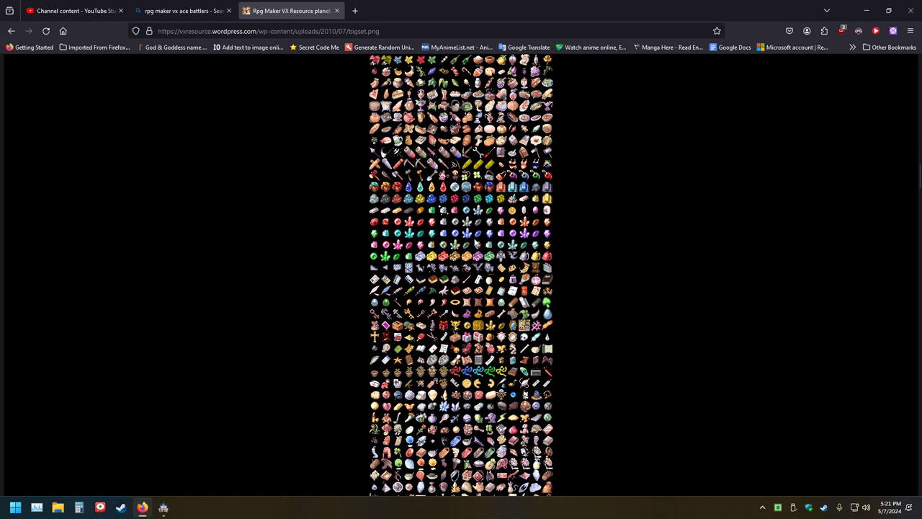
{"action": "scroll", "coordinate": [476, 240], "scroll_direction": "down", "scroll_amount": 20}
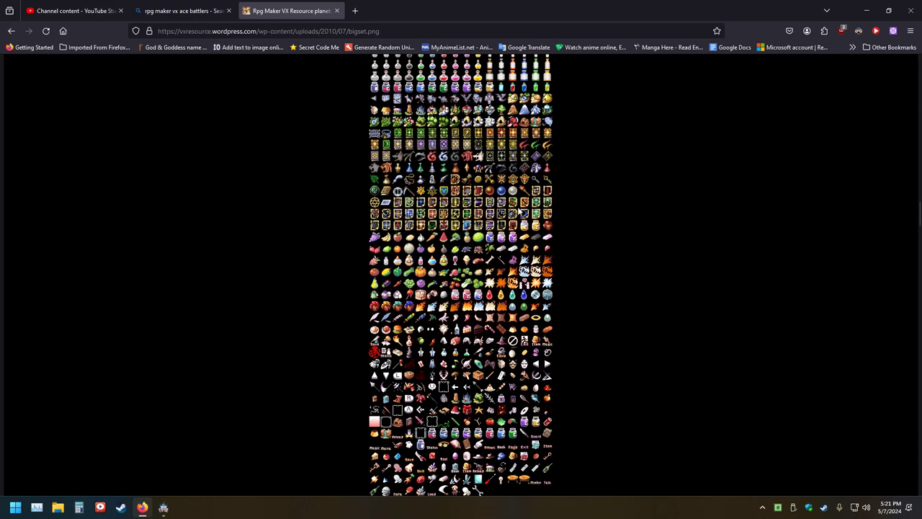
{"action": "scroll", "coordinate": [474, 231], "scroll_direction": "down", "scroll_amount": 15}
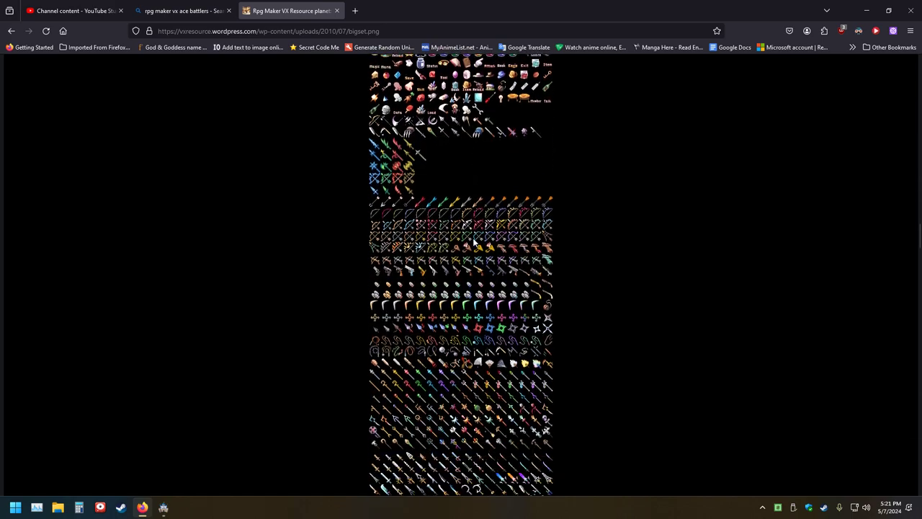
{"action": "scroll", "coordinate": [473, 243], "scroll_direction": "down", "scroll_amount": 15}
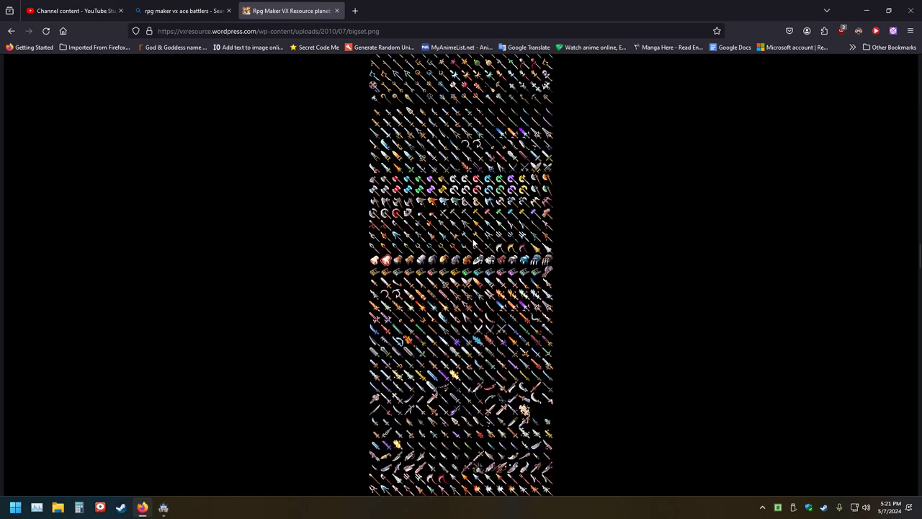
{"action": "scroll", "coordinate": [473, 243], "scroll_direction": "down", "scroll_amount": 15}
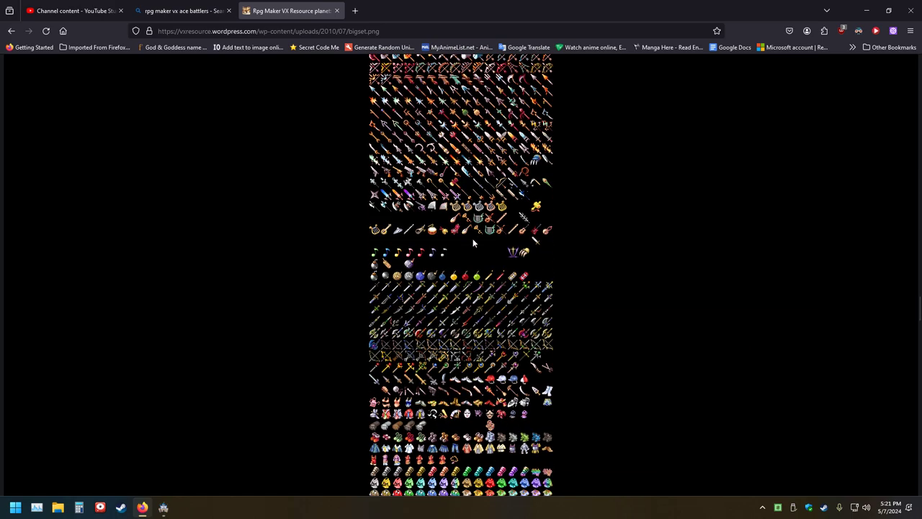
{"action": "scroll", "coordinate": [473, 243], "scroll_direction": "down", "scroll_amount": 15}
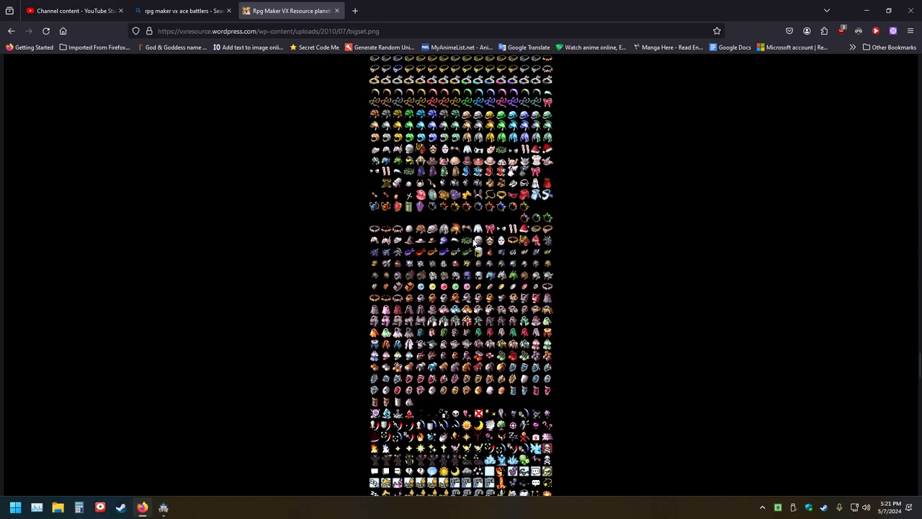
{"action": "scroll", "coordinate": [473, 243], "scroll_direction": "down", "scroll_amount": 15}
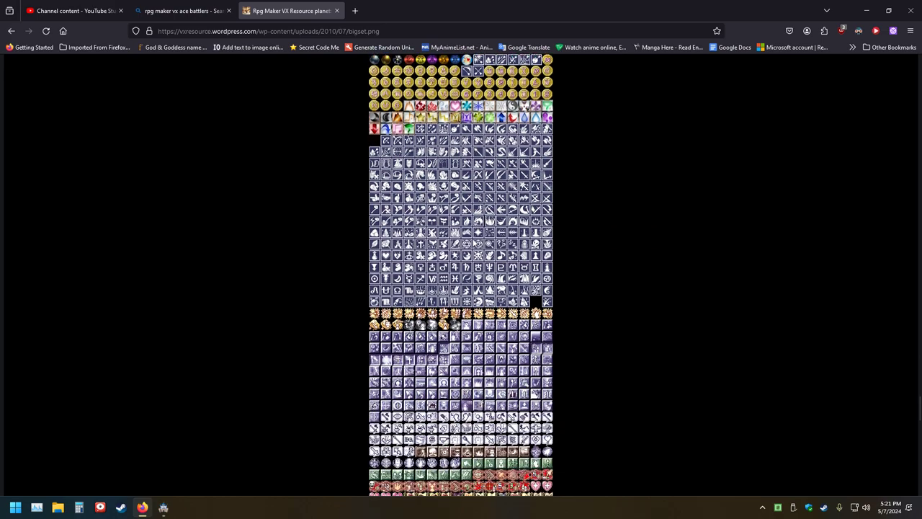
{"action": "scroll", "coordinate": [472, 244], "scroll_direction": "down", "scroll_amount": 15}
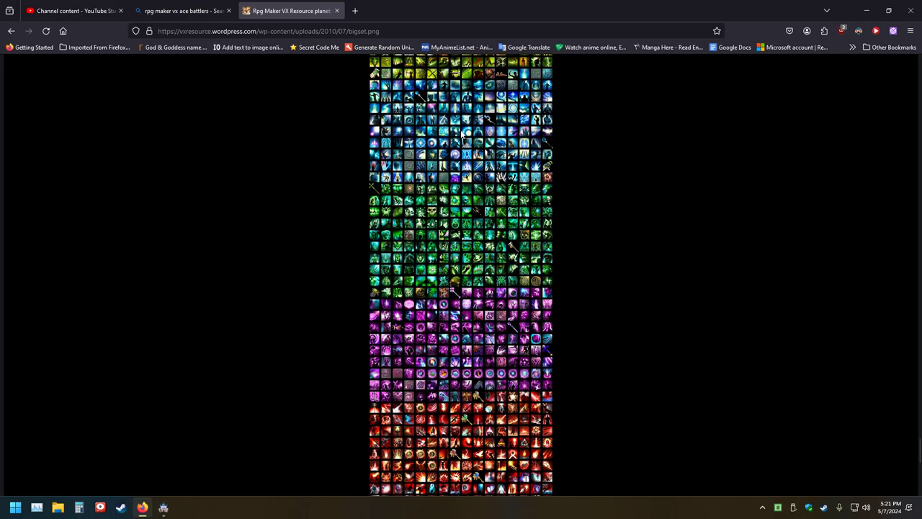
{"action": "scroll", "coordinate": [475, 239], "scroll_direction": "down", "scroll_amount": 1}
{"action": "scroll", "coordinate": [473, 241], "scroll_direction": "down", "scroll_amount": 10}
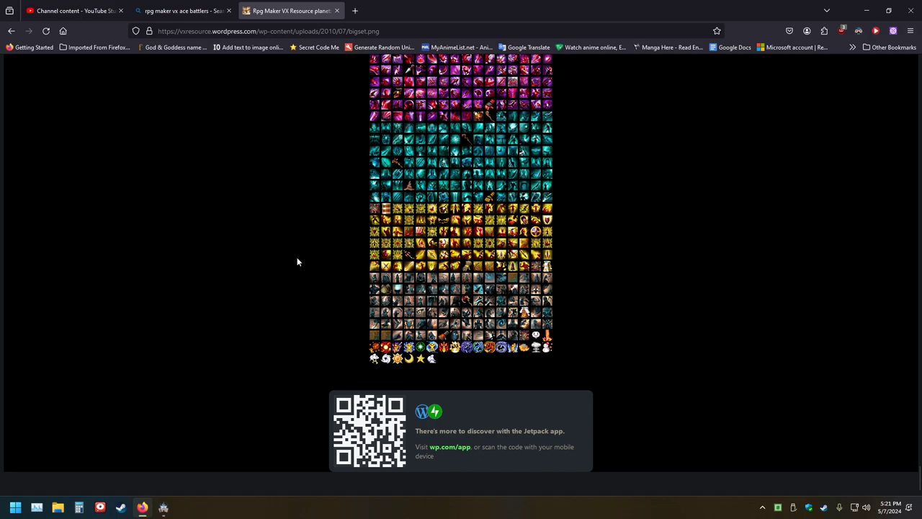
Close the bigset.png and battler search pages, minimize the browser and switch to ProjectAlphaMZ in RPG Maker MZ
{"action": "scroll", "coordinate": [341, 107], "scroll_direction": "up", "scroll_amount": 4}
{"action": "left_click", "coordinate": [336, 11]}
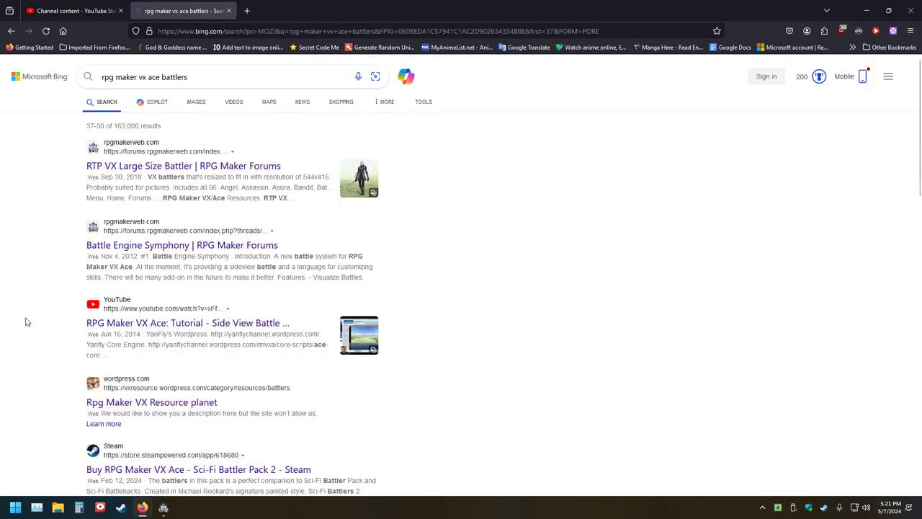
{"action": "left_click", "coordinate": [228, 11]}
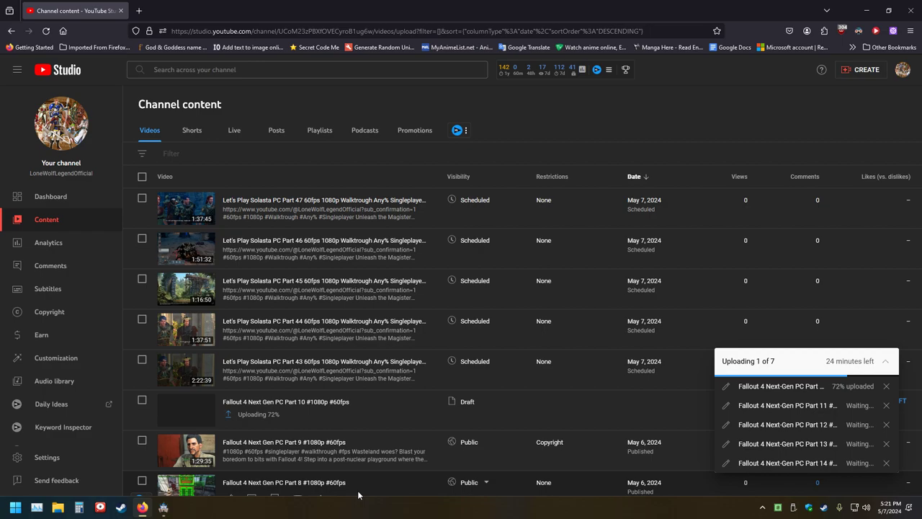
{"action": "left_click", "coordinate": [866, 10]}
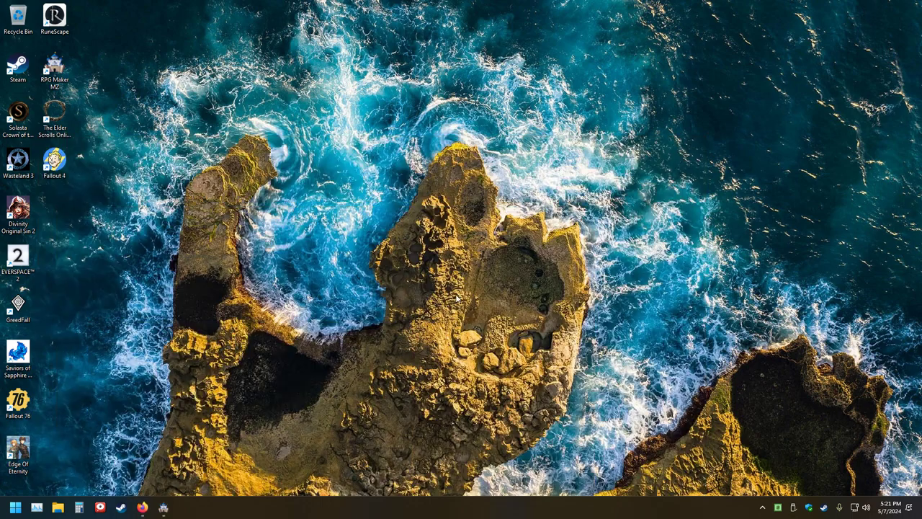
{"action": "left_click", "coordinate": [163, 507]}
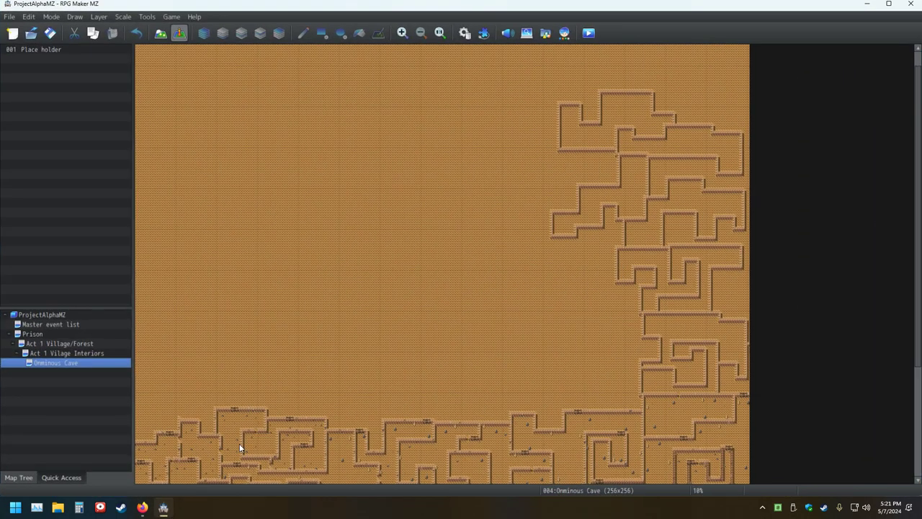
Save the project and open the database to view its Skills and Weapons entries
{"action": "left_click", "coordinate": [50, 33]}
{"action": "left_click", "coordinate": [465, 33]}
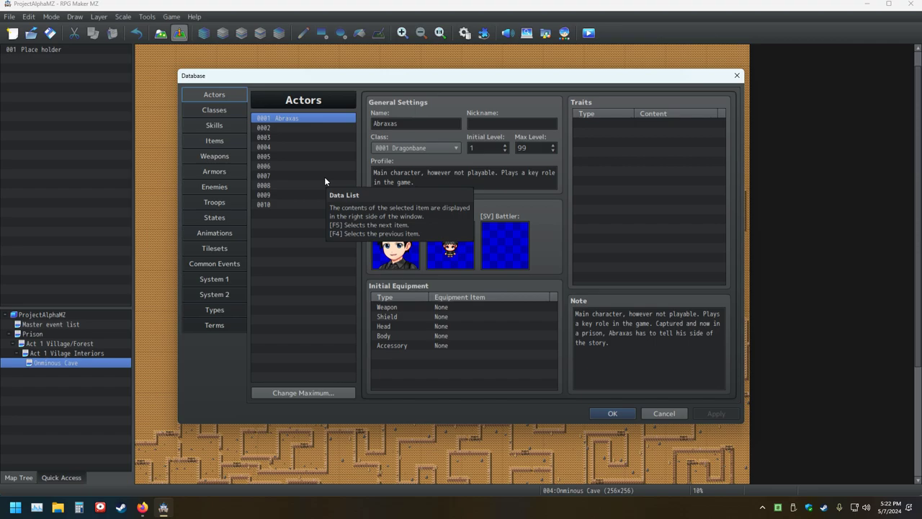
{"action": "left_click", "coordinate": [202, 130]}
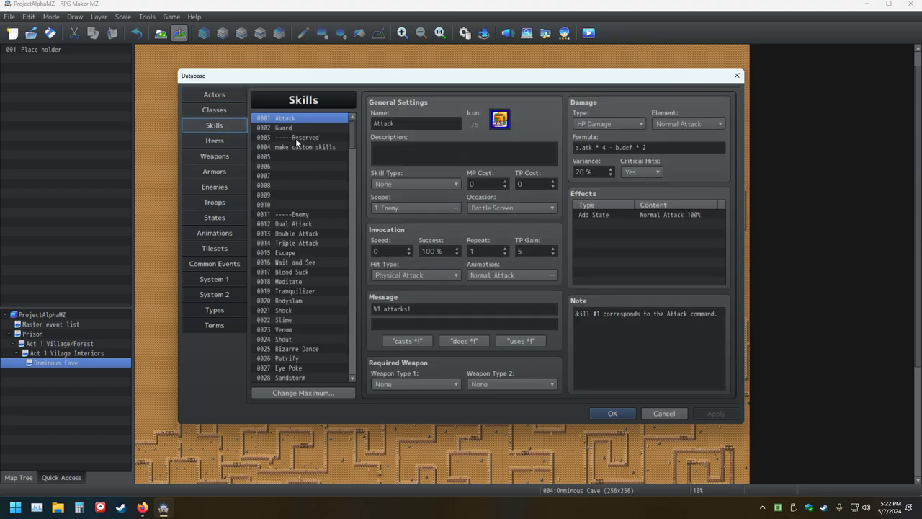
{"action": "left_click", "coordinate": [209, 156]}
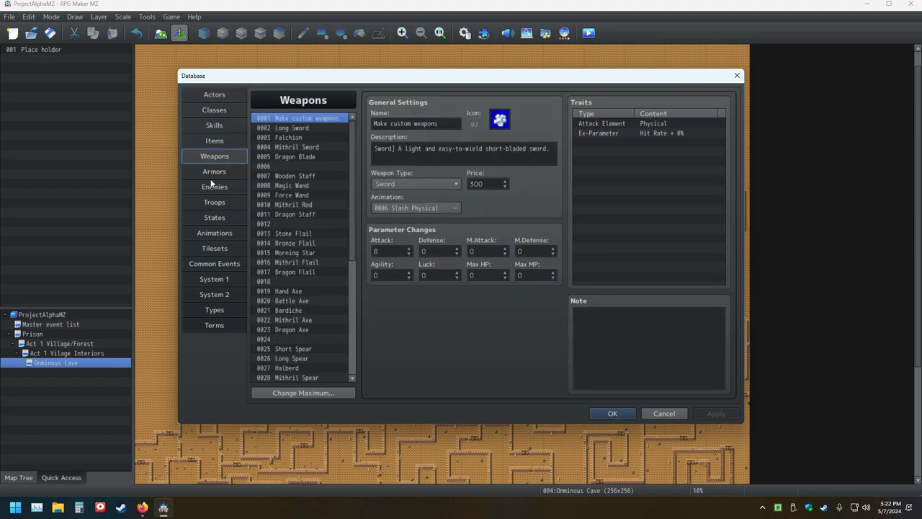
Compare the database's Armors entries with its Weapons entries, finishing on Armors
{"action": "left_click", "coordinate": [211, 182]}
{"action": "left_click", "coordinate": [210, 170]}
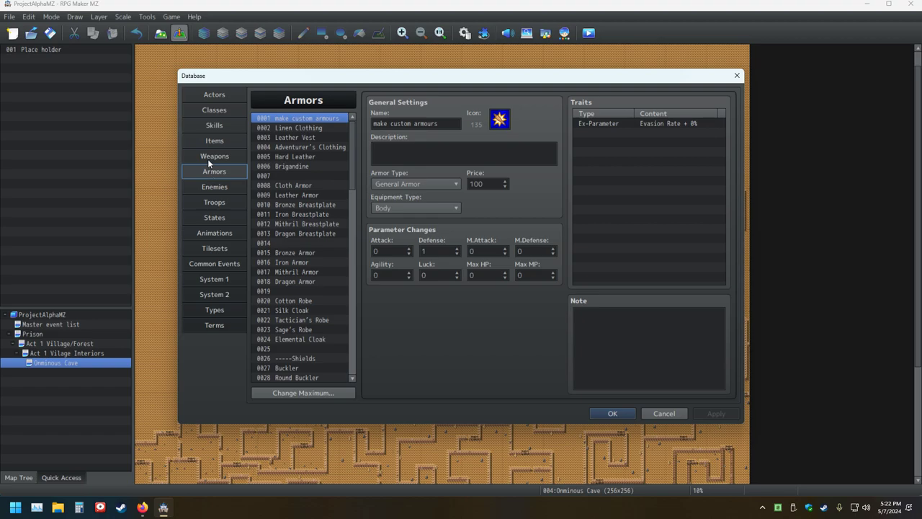
{"action": "left_click", "coordinate": [207, 161]}
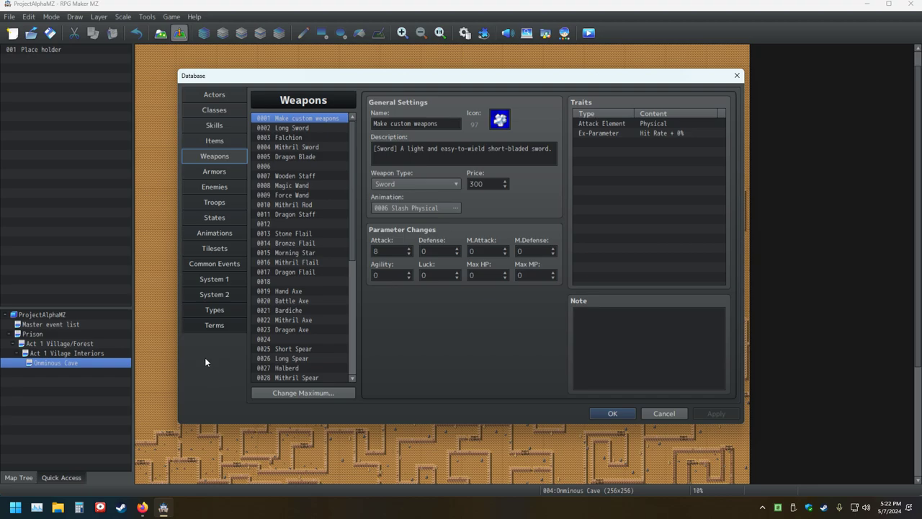
{"action": "left_click", "coordinate": [207, 170]}
{"action": "left_click", "coordinate": [220, 157]}
{"action": "left_click", "coordinate": [222, 171]}
{"action": "left_click", "coordinate": [220, 157]}
{"action": "left_click", "coordinate": [222, 174]}
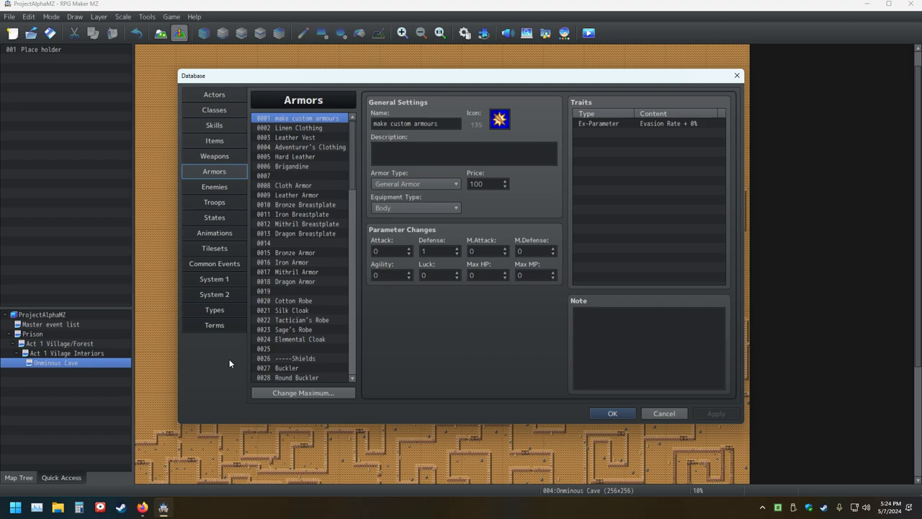
Review the database's Types and Terms settings and the System 1 settings
{"action": "left_click", "coordinate": [216, 309]}
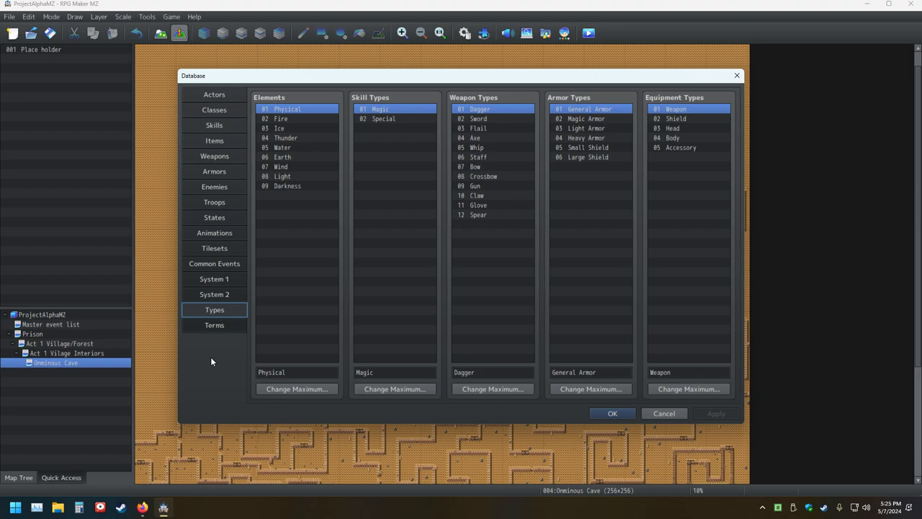
{"action": "left_click", "coordinate": [212, 326]}
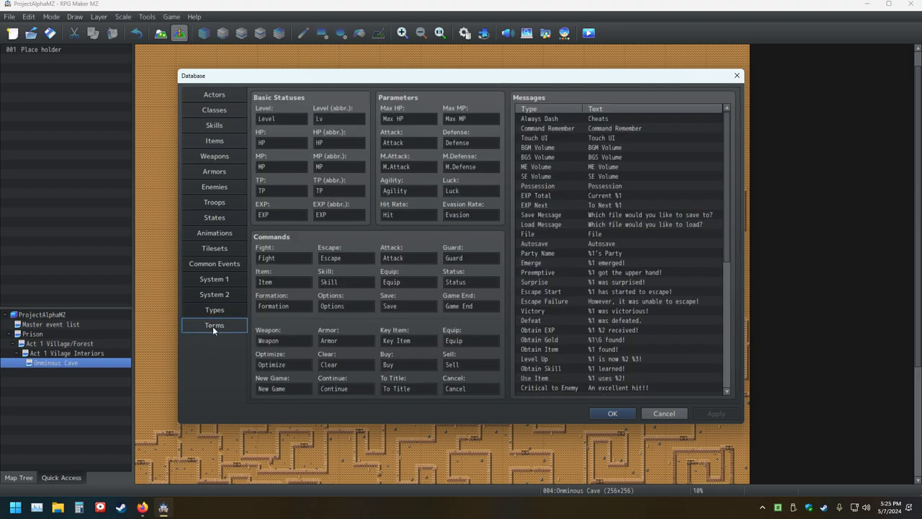
{"action": "left_click", "coordinate": [232, 280]}
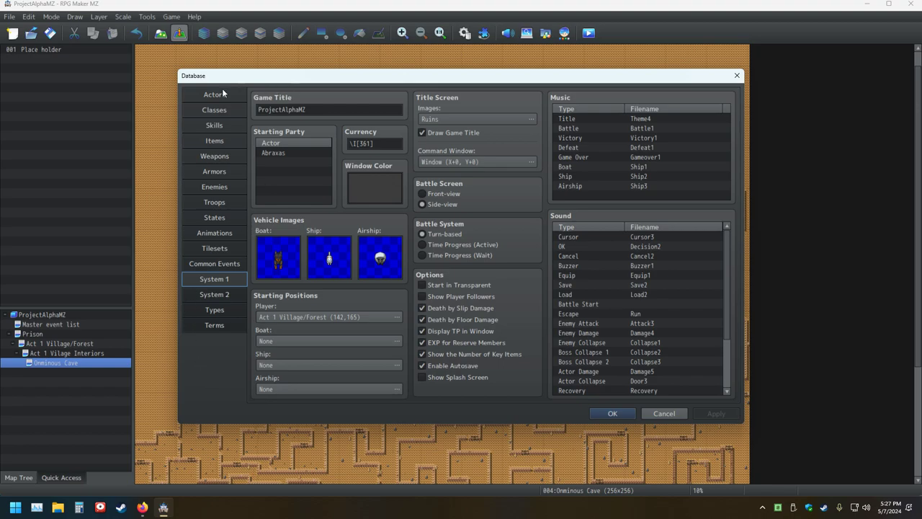
Re-enter 5 as the TP Gain of the Attack skill
{"action": "left_click", "coordinate": [214, 126]}
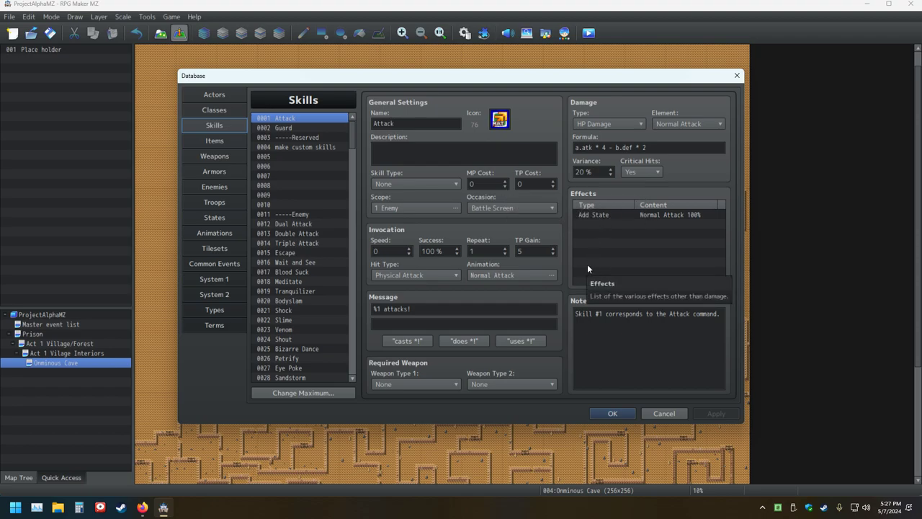
{"action": "double_click", "coordinate": [533, 251]}
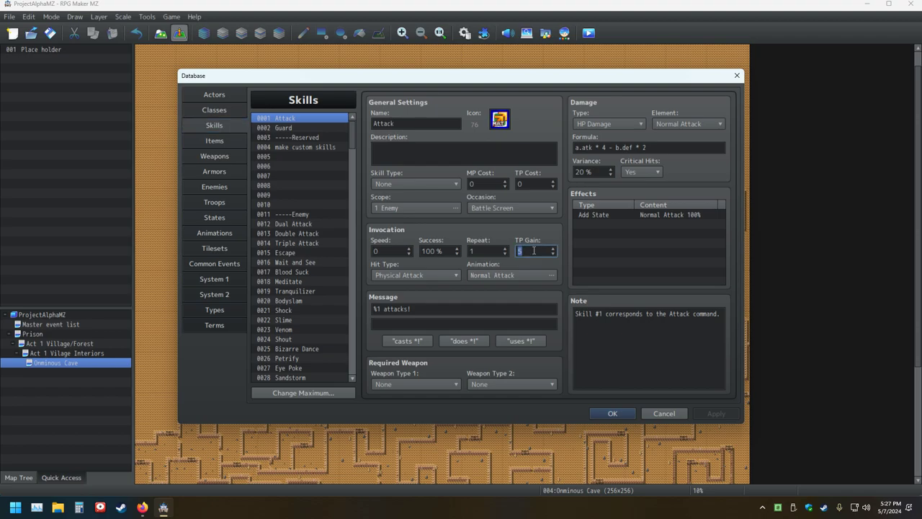
{"action": "key", "text": "BackSpace"}
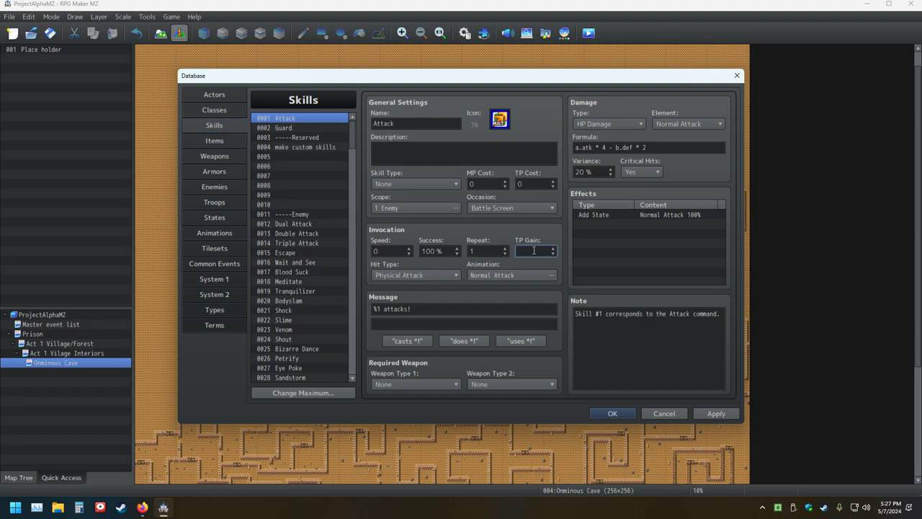
{"action": "type", "text": "5"}
Examine the Recover, State and Other options for a new Attack skill effect, including Gain TP, without adding one
{"action": "double_click", "coordinate": [592, 224]}
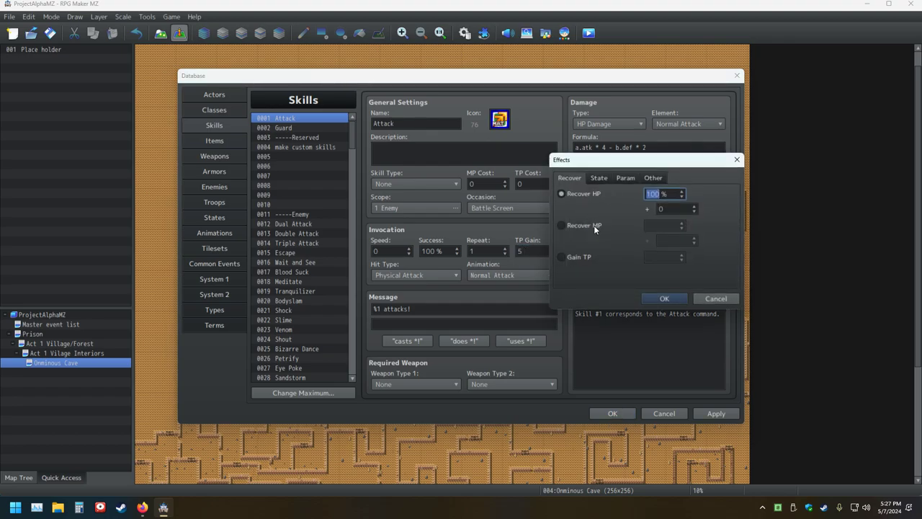
{"action": "left_click", "coordinate": [581, 257]}
{"action": "left_click", "coordinate": [672, 260]}
{"action": "key", "text": "BackSpace"}
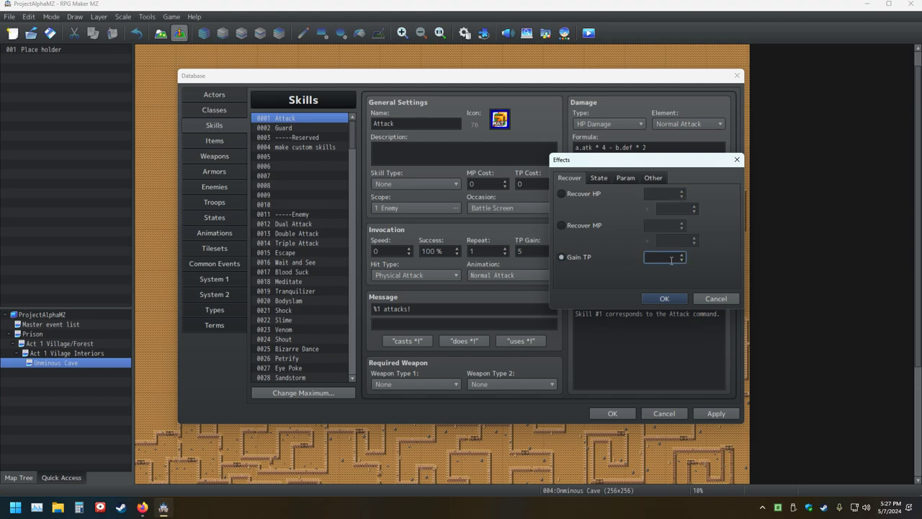
{"action": "left_click", "coordinate": [650, 177]}
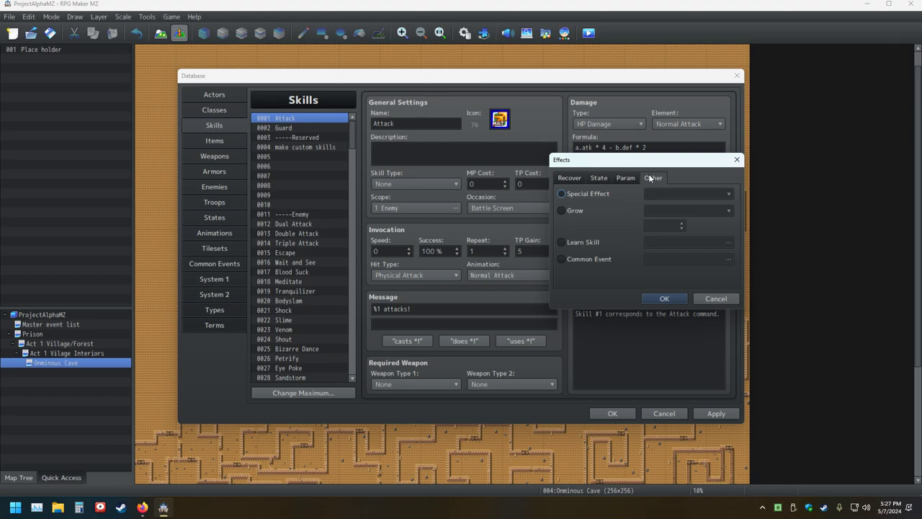
{"action": "left_click", "coordinate": [600, 178]}
{"action": "left_click", "coordinate": [578, 178]}
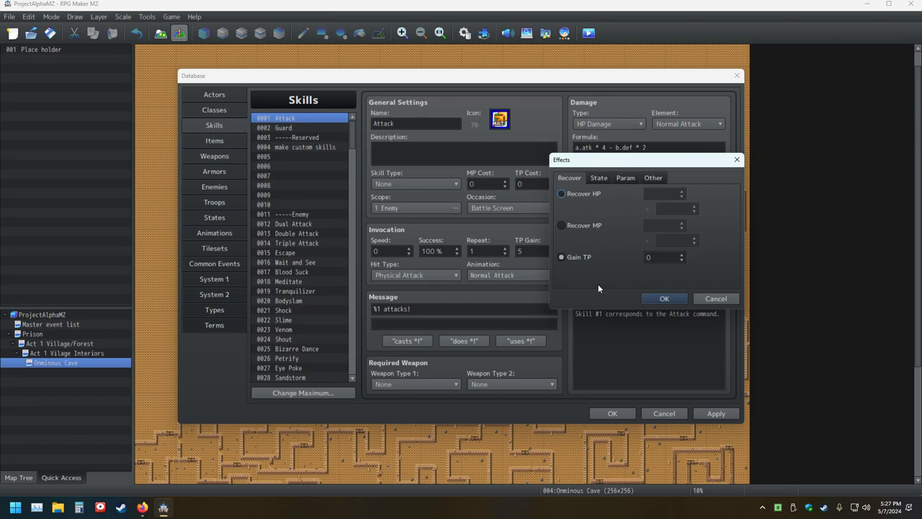
{"action": "left_click", "coordinate": [707, 300]}
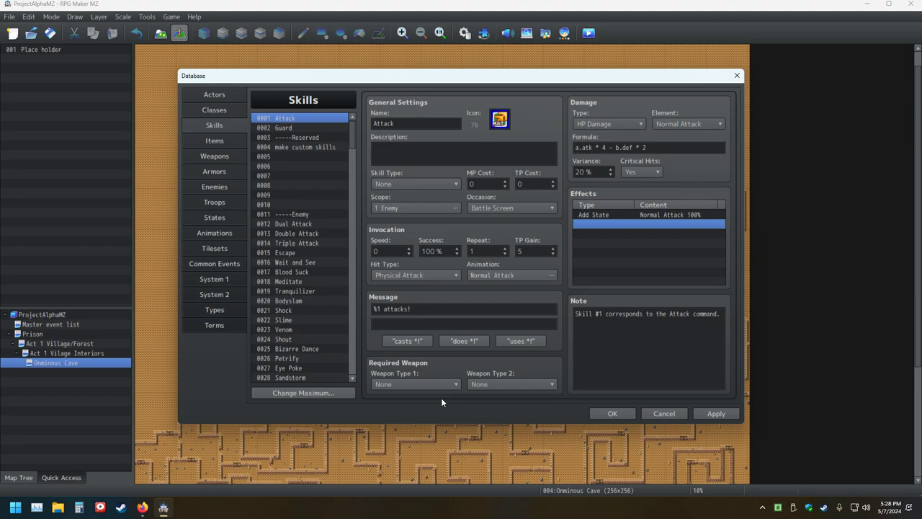
View the Dual Attack skill, and examine the Attack skill's other effect options and Common Event choices without adding an effect
{"action": "left_click", "coordinate": [307, 224]}
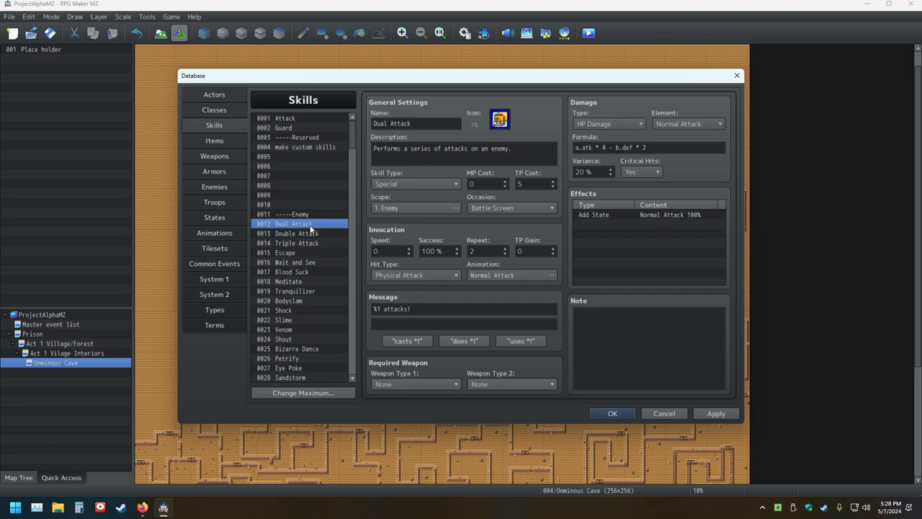
{"action": "left_click", "coordinate": [303, 118]}
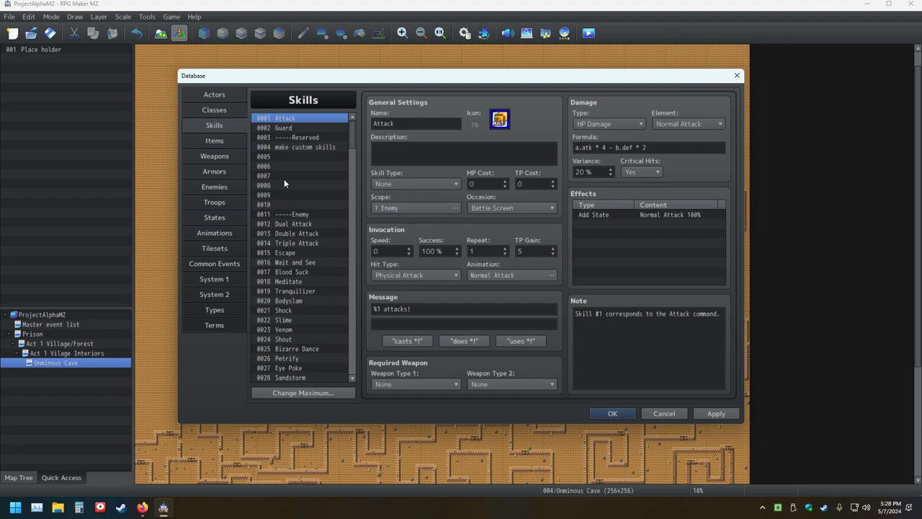
{"action": "double_click", "coordinate": [602, 224]}
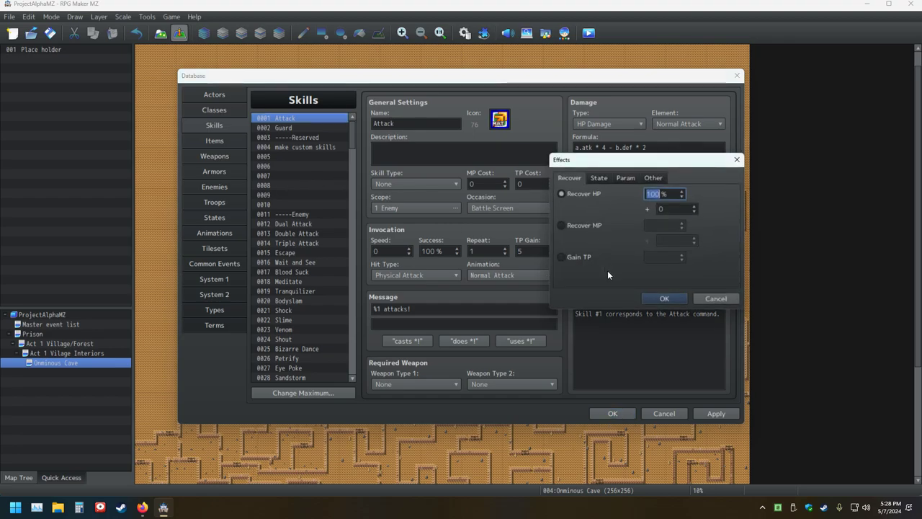
{"action": "left_click", "coordinate": [654, 178]}
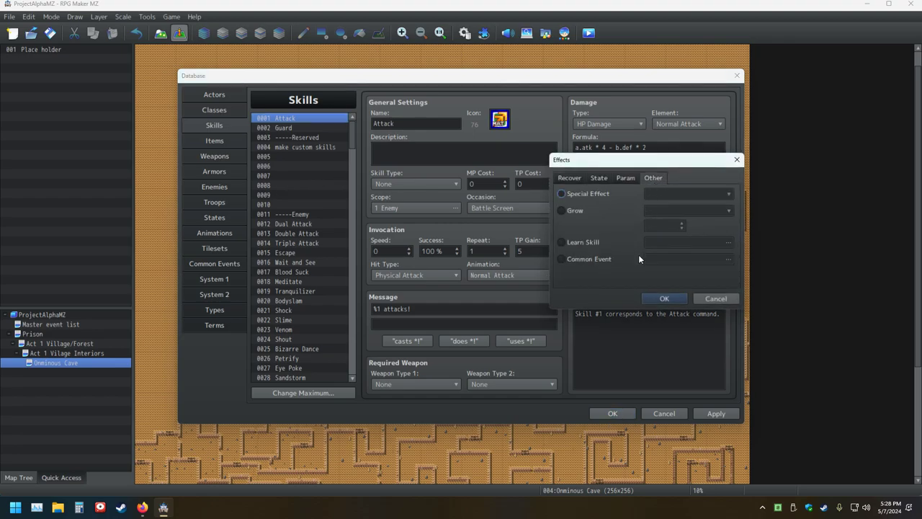
{"action": "left_click", "coordinate": [615, 180]}
{"action": "left_click", "coordinate": [599, 178]}
{"action": "left_click", "coordinate": [653, 177]}
{"action": "left_click", "coordinate": [562, 259]}
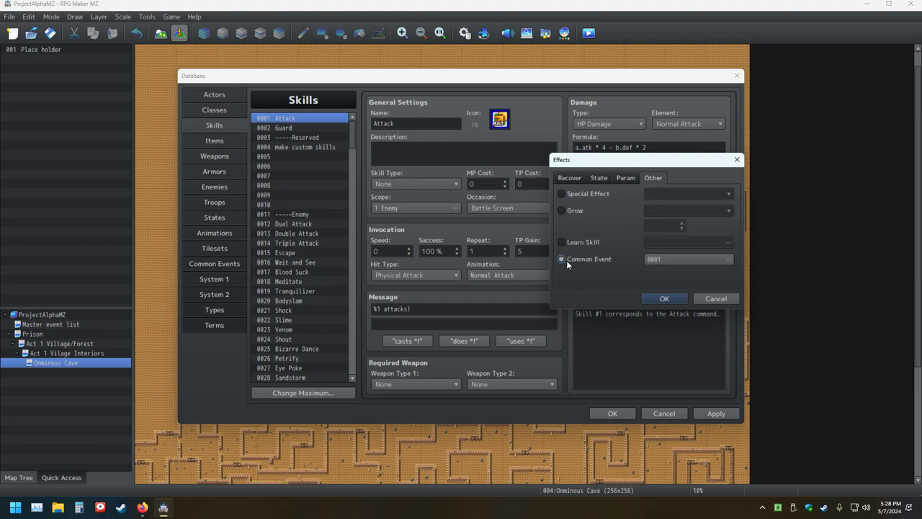
{"action": "left_click", "coordinate": [692, 260]}
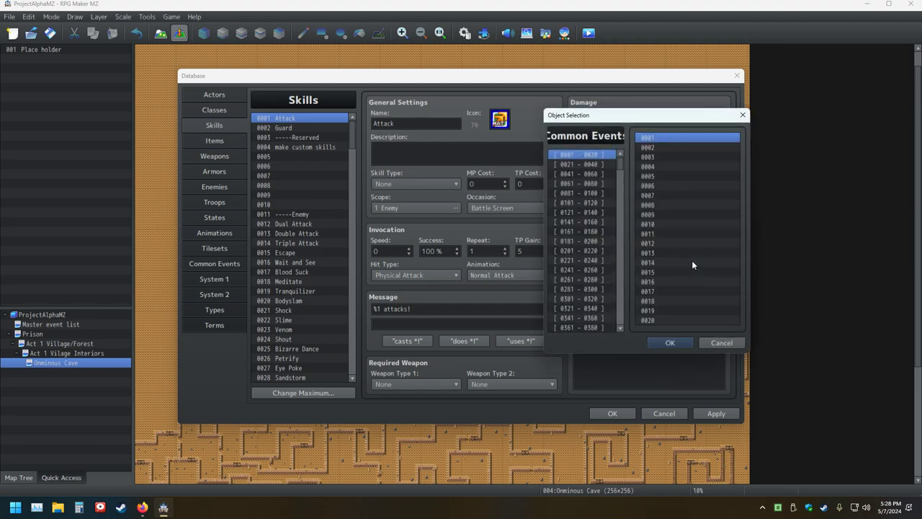
{"action": "left_click", "coordinate": [709, 341]}
{"action": "left_click", "coordinate": [711, 301]}
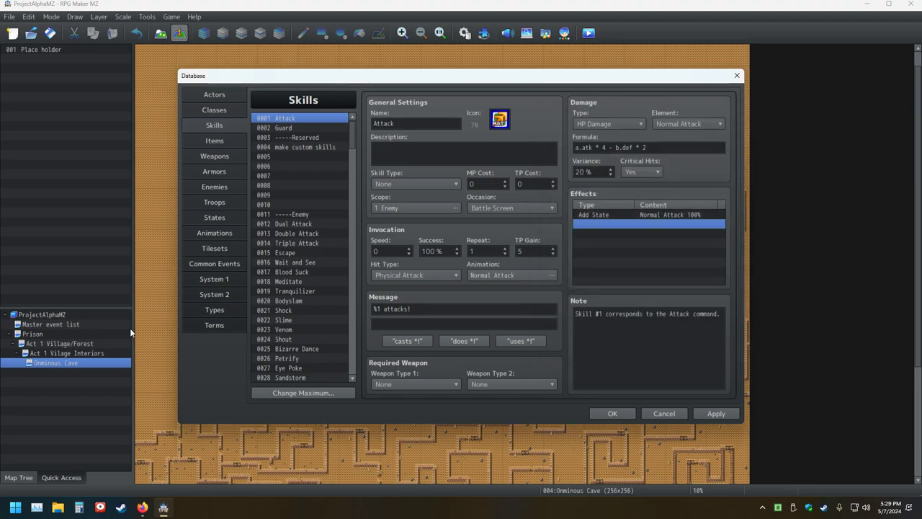
Add a conditional branch to common event 0001 checking whether variable 0001 "Revive the correct way" equals 0, with an Else branch
{"action": "left_click", "coordinate": [227, 264]}
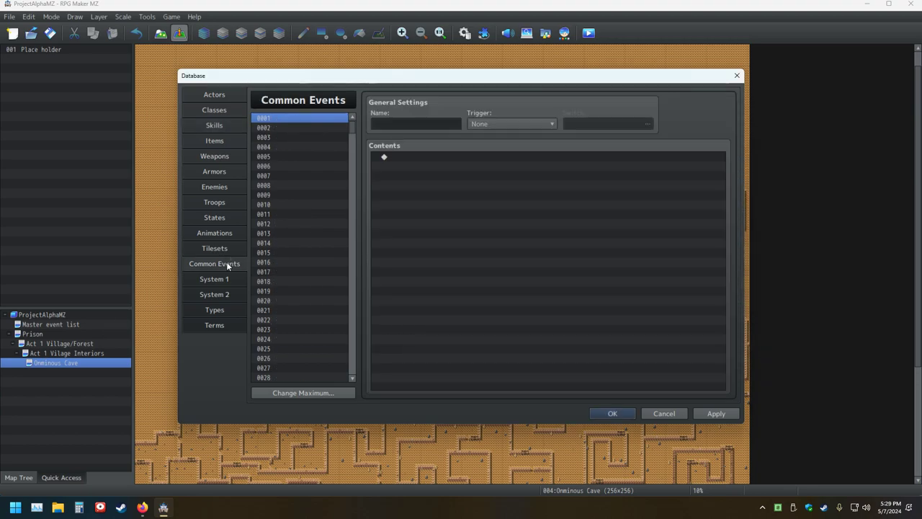
{"action": "double_click", "coordinate": [413, 157]}
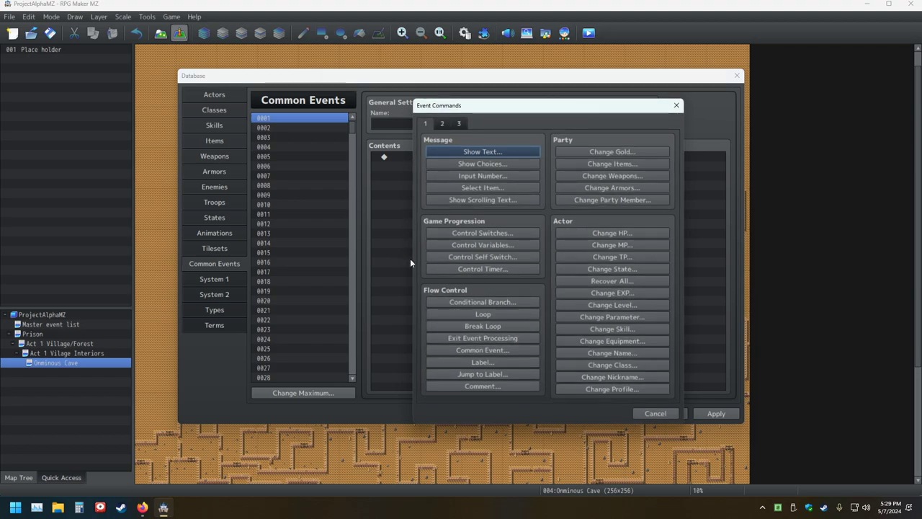
{"action": "left_click", "coordinate": [473, 302]}
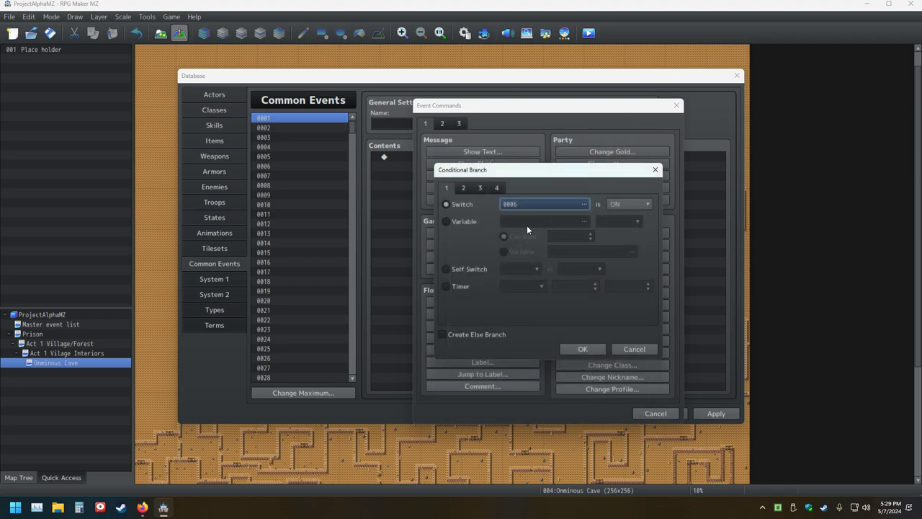
{"action": "left_click", "coordinate": [471, 222]}
{"action": "left_click", "coordinate": [535, 221]}
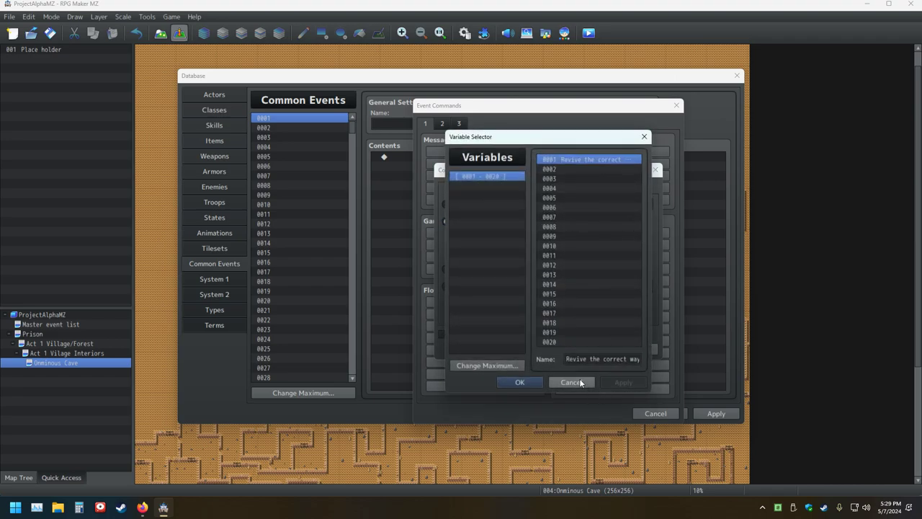
{"action": "left_click", "coordinate": [558, 382]}
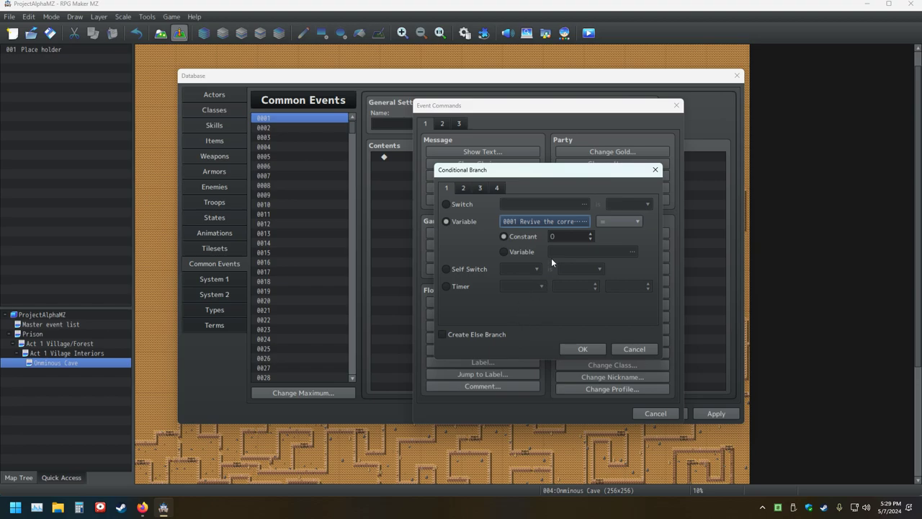
{"action": "left_click", "coordinate": [447, 334]}
{"action": "left_click", "coordinate": [582, 349]}
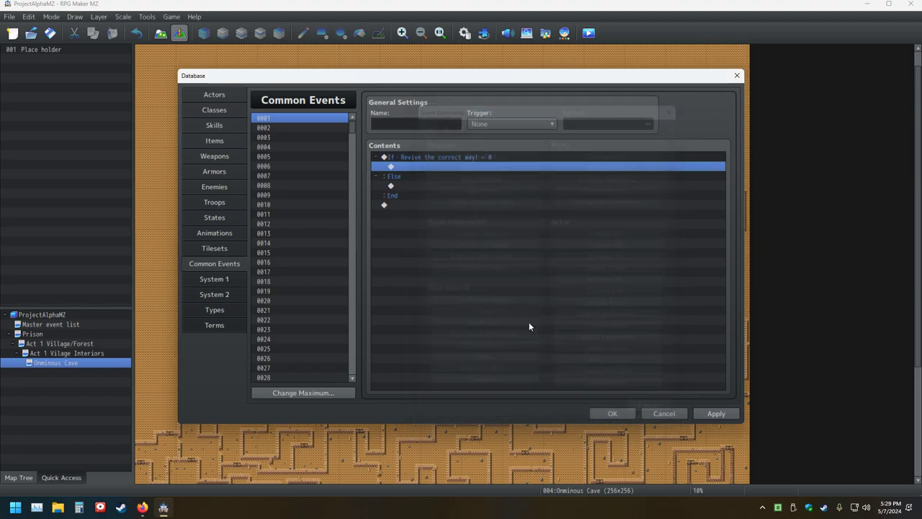
Examine the event commands available inside the If branch of common event 0001, including Control Variables, without adding one
{"action": "double_click", "coordinate": [407, 168]}
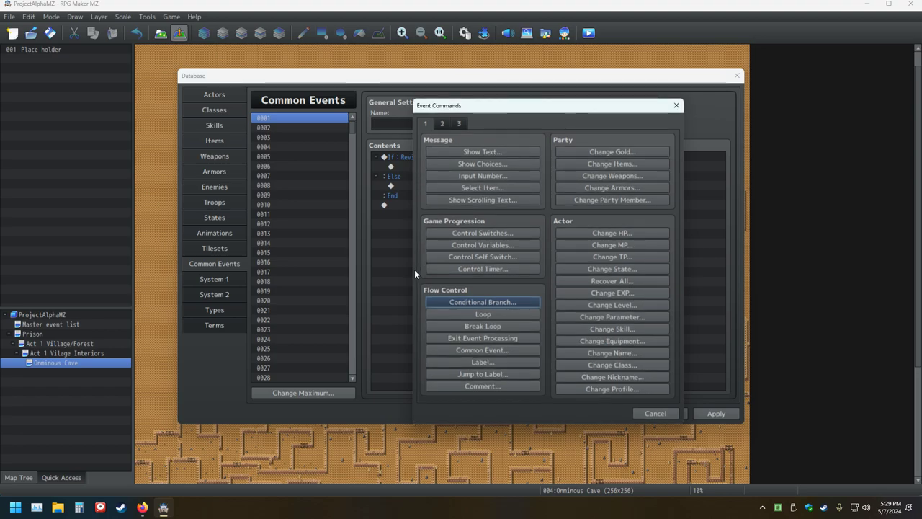
{"action": "left_click", "coordinate": [471, 244]}
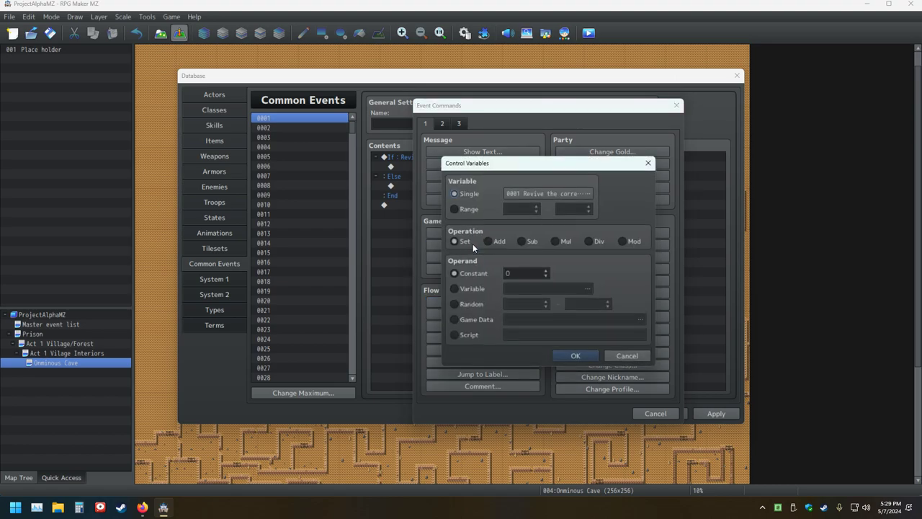
{"action": "left_click", "coordinate": [635, 353]}
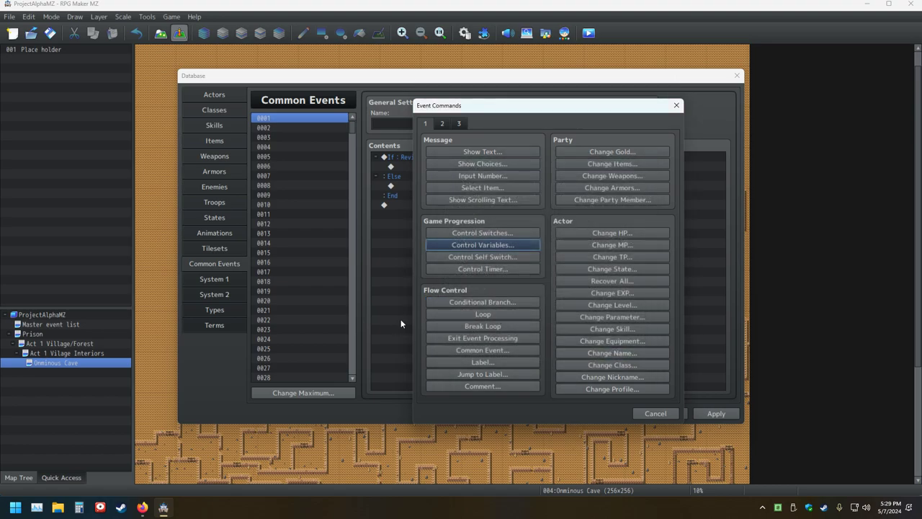
{"action": "left_click", "coordinate": [443, 124]}
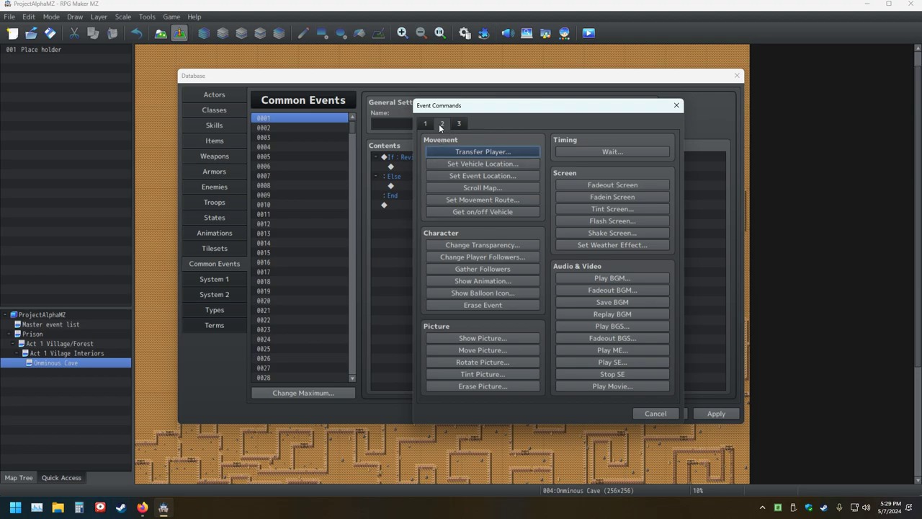
{"action": "left_click", "coordinate": [456, 124]}
{"action": "left_click", "coordinate": [424, 124]}
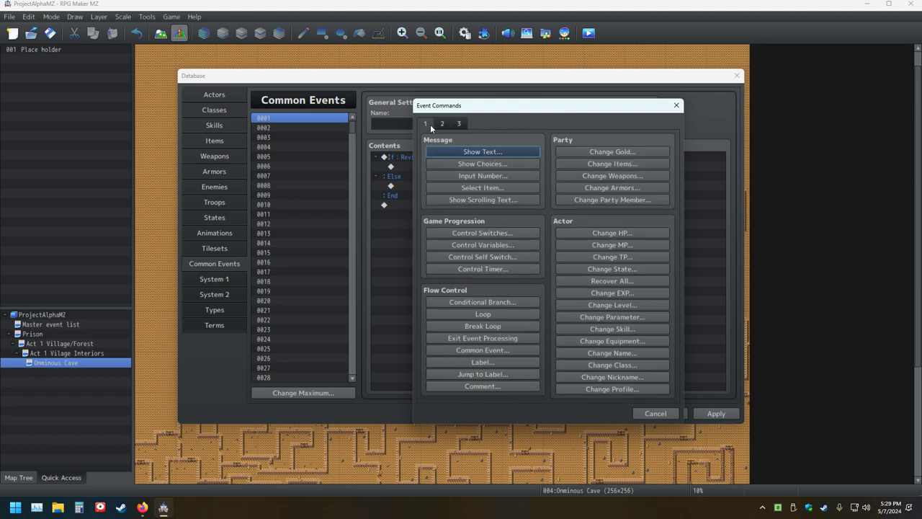
{"action": "left_click", "coordinate": [676, 106]}
Change the conditional branch to check whether actor 0001 Abraxas has weapon 0037 Short Bow equipped
{"action": "left_click", "coordinate": [440, 157]}
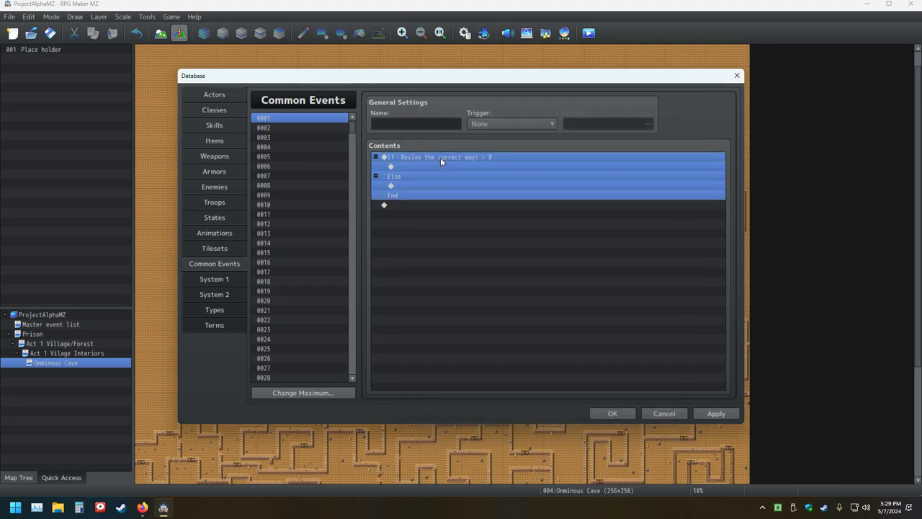
{"action": "right_click", "coordinate": [427, 156]}
{"action": "left_click", "coordinate": [433, 172]}
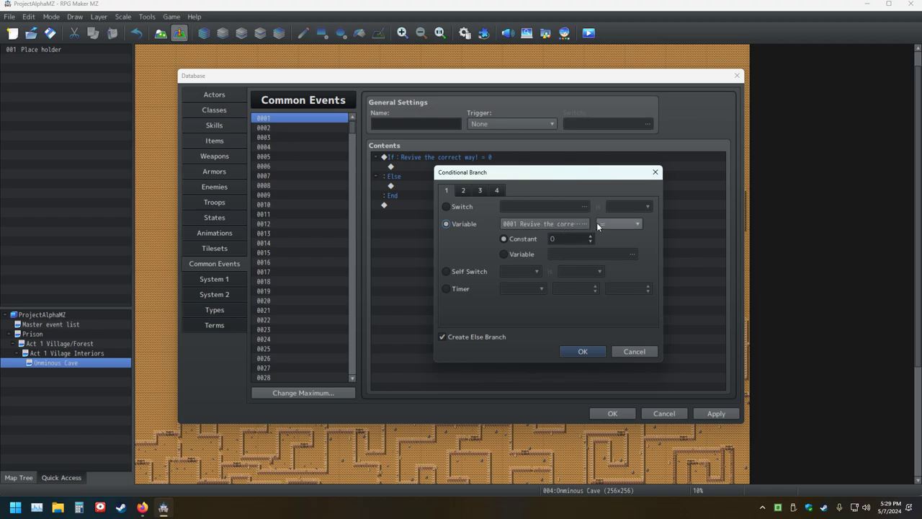
{"action": "left_click", "coordinate": [462, 191]}
{"action": "left_click", "coordinate": [454, 207]}
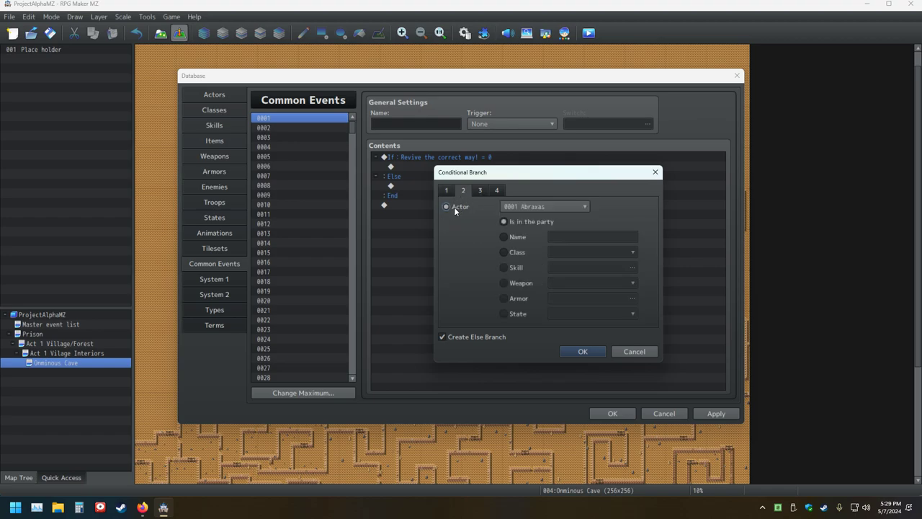
{"action": "left_click", "coordinate": [503, 283]}
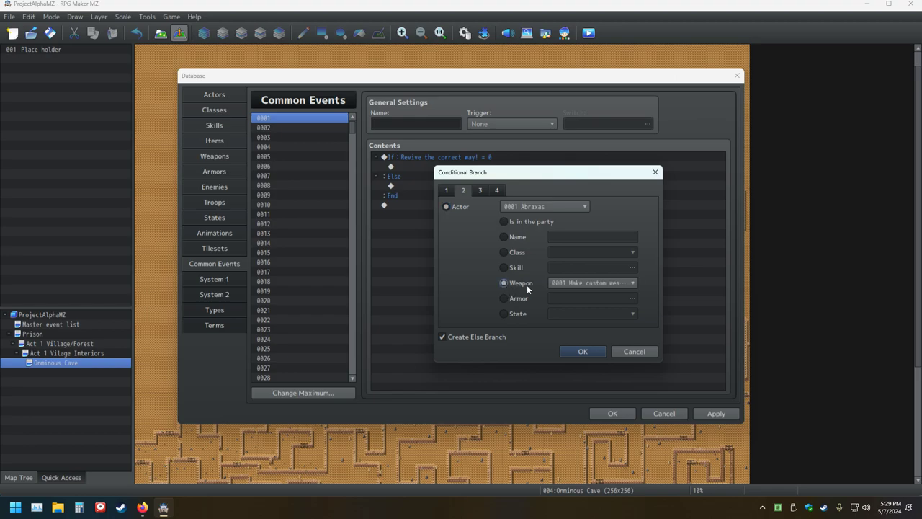
{"action": "left_click", "coordinate": [617, 285]}
{"action": "left_click", "coordinate": [463, 274]}
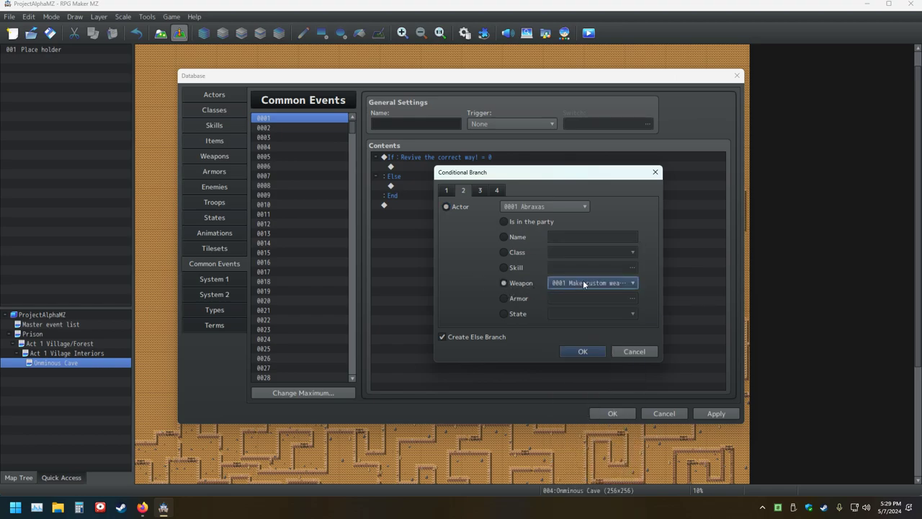
{"action": "left_click", "coordinate": [605, 279]}
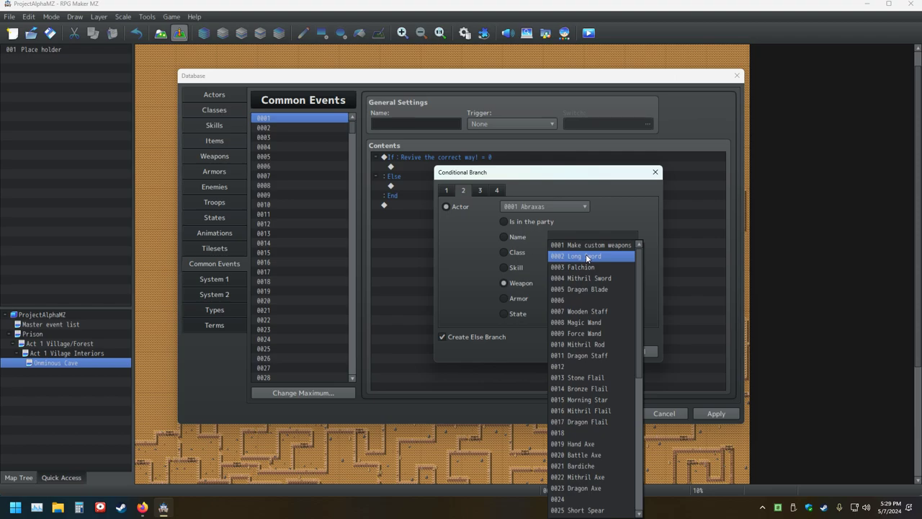
{"action": "scroll", "coordinate": [593, 401], "scroll_direction": "down", "scroll_amount": 6}
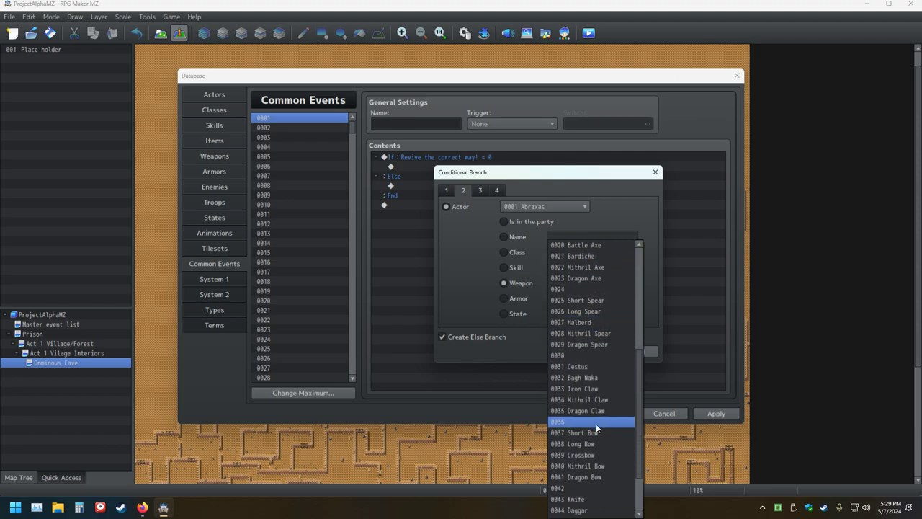
{"action": "left_click", "coordinate": [600, 431]}
{"action": "left_click", "coordinate": [592, 352]}
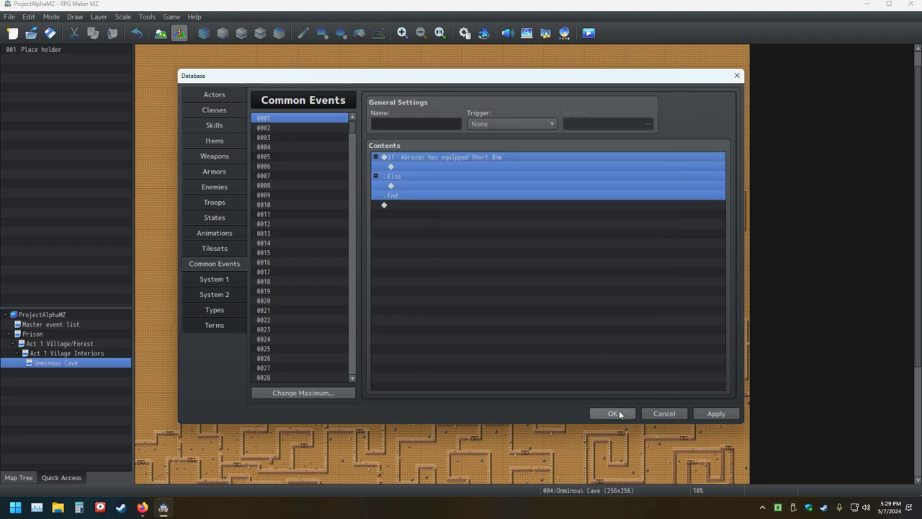
Review the branch's enemy and party weapon conditions, and set it to check whether Abraxas has weapon 0001 Make custom weapons equipped
{"action": "right_click", "coordinate": [412, 160]}
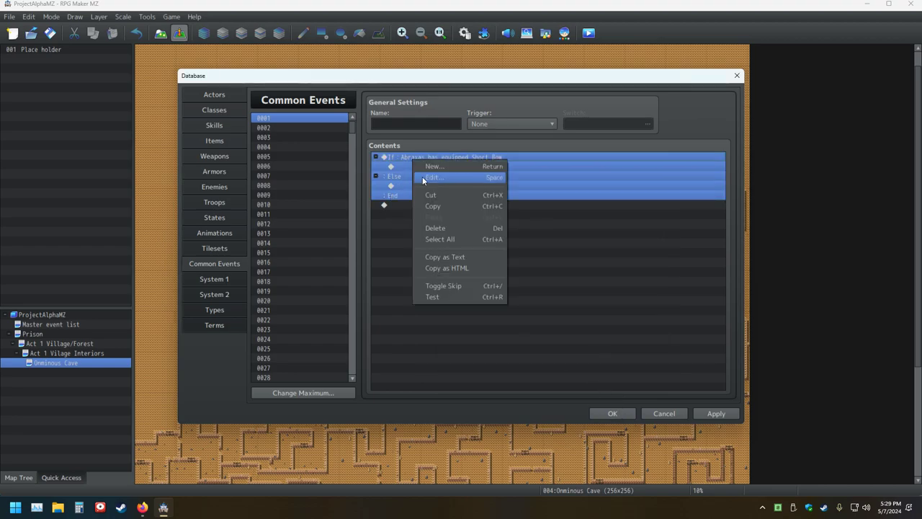
{"action": "left_click", "coordinate": [422, 177]}
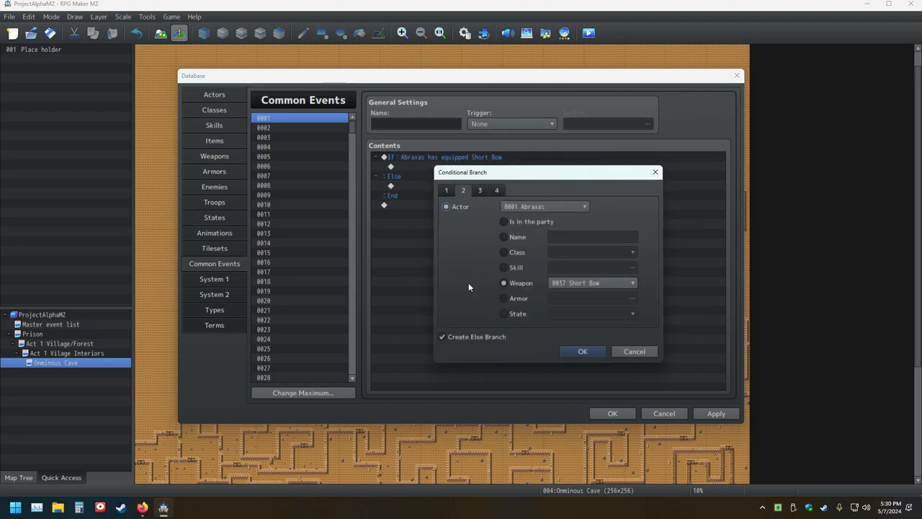
{"action": "left_click", "coordinate": [480, 190]}
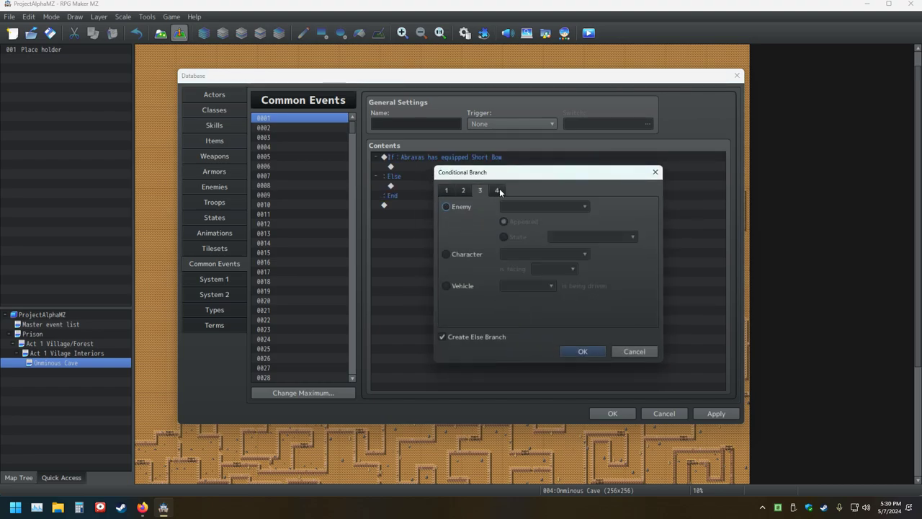
{"action": "left_click", "coordinate": [497, 190]}
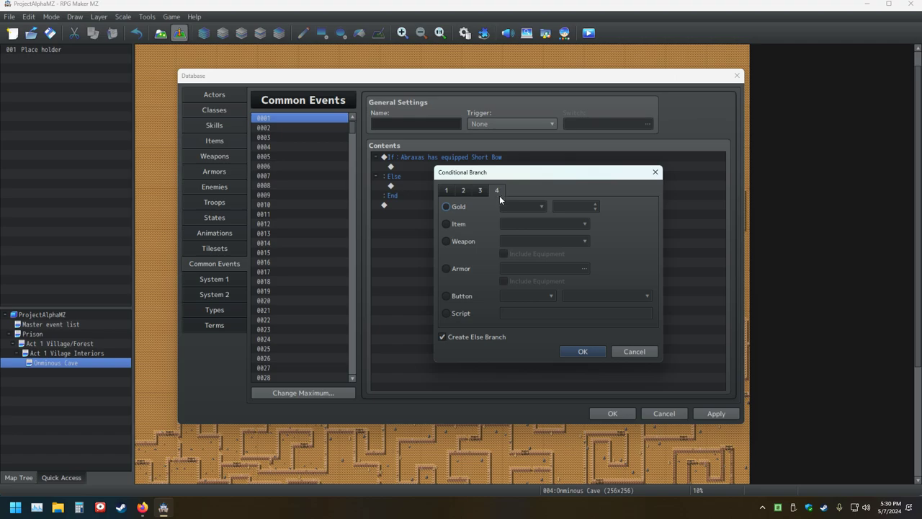
{"action": "left_click", "coordinate": [461, 244]}
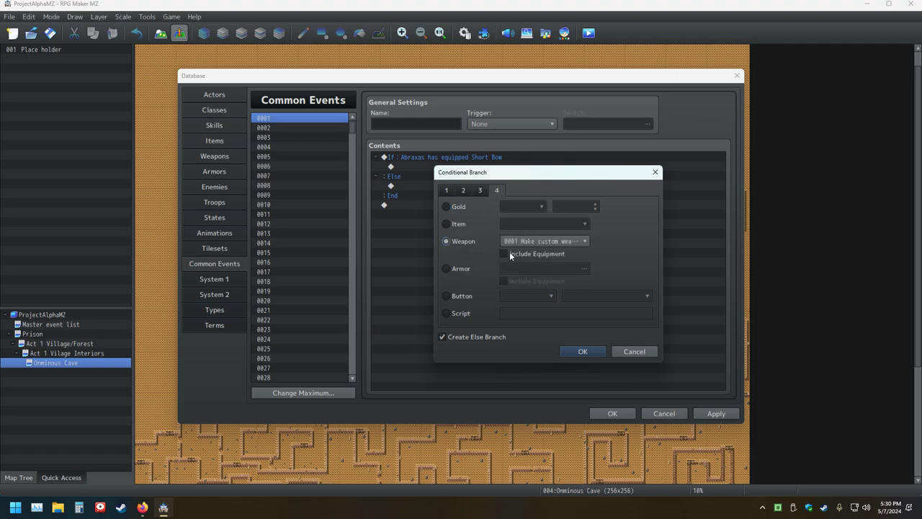
{"action": "left_click", "coordinate": [479, 190]}
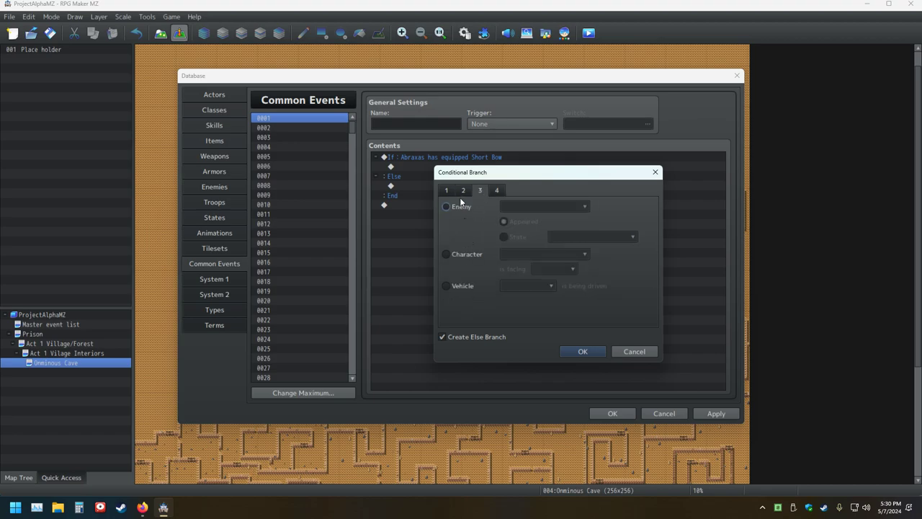
{"action": "left_click", "coordinate": [463, 191]}
{"action": "left_click", "coordinate": [447, 207]}
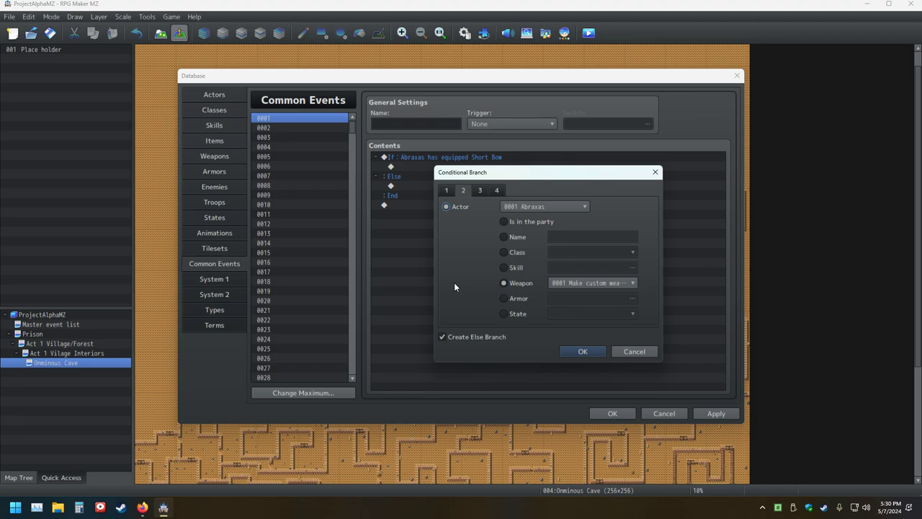
{"action": "left_click", "coordinate": [585, 352]}
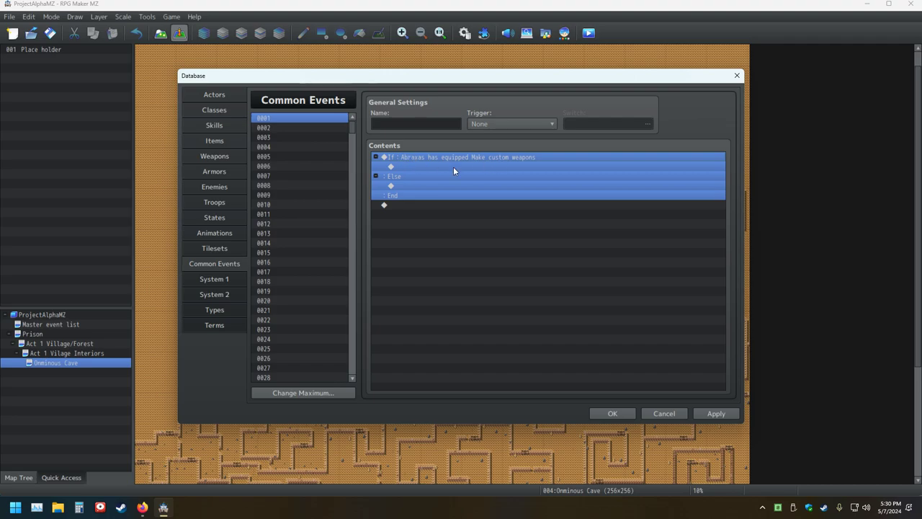
Add a Change TP command inside the If branch that decreases the TP of actor 0001 Abraxas by a constant 5
{"action": "double_click", "coordinate": [406, 167]}
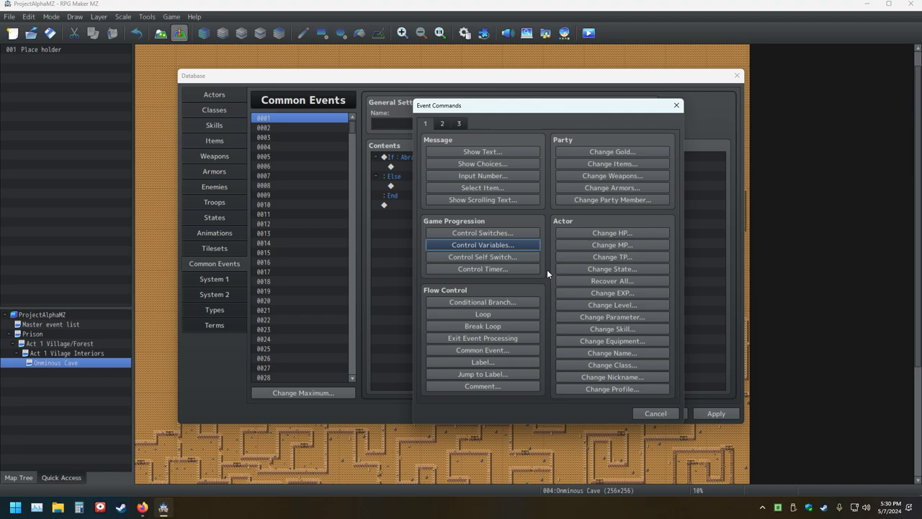
{"action": "left_click", "coordinate": [442, 124]}
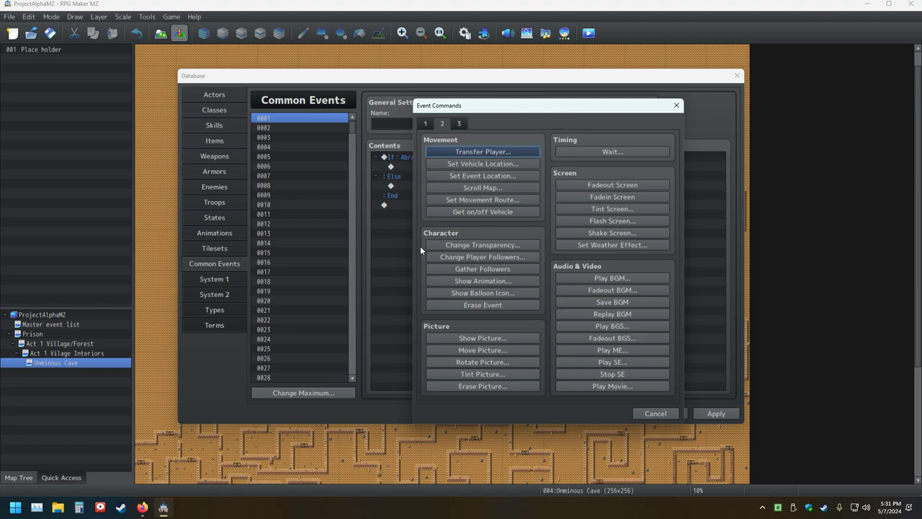
{"action": "left_click", "coordinate": [459, 123]}
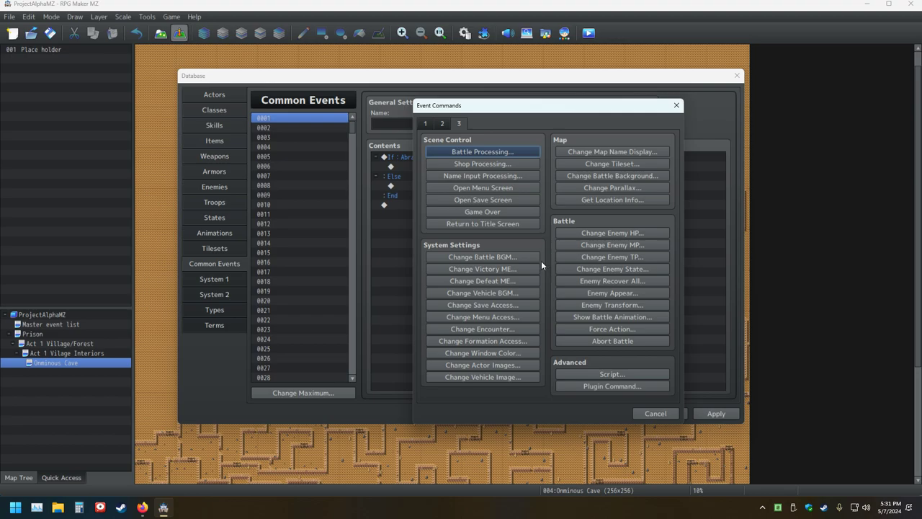
{"action": "left_click", "coordinate": [426, 124]}
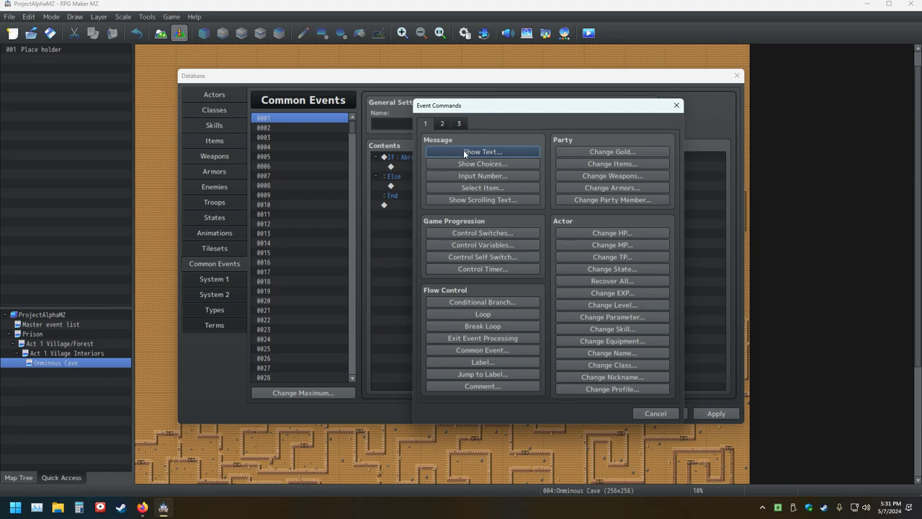
{"action": "left_click", "coordinate": [442, 123]}
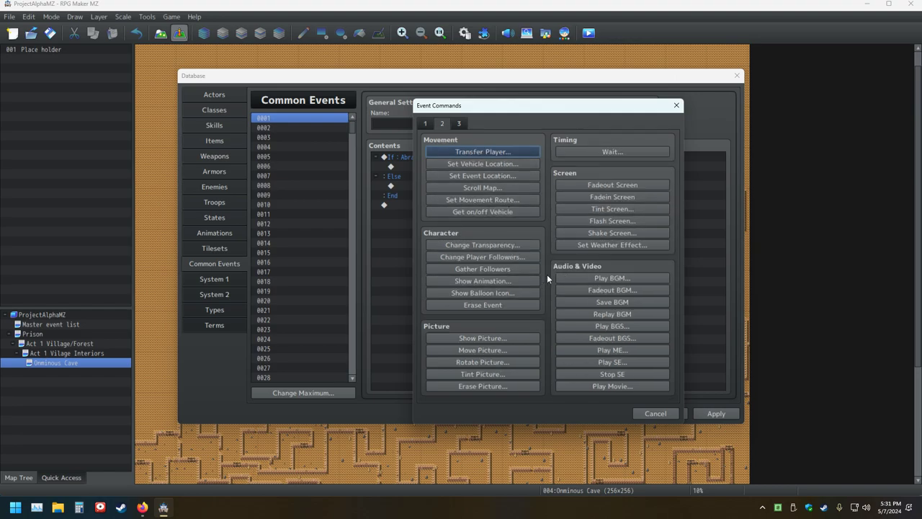
{"action": "left_click", "coordinate": [426, 124]}
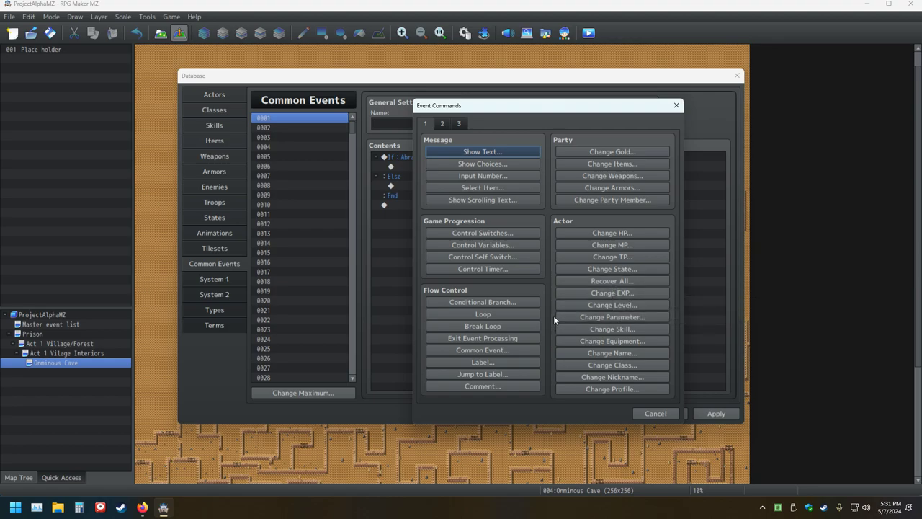
{"action": "left_click", "coordinate": [579, 257]}
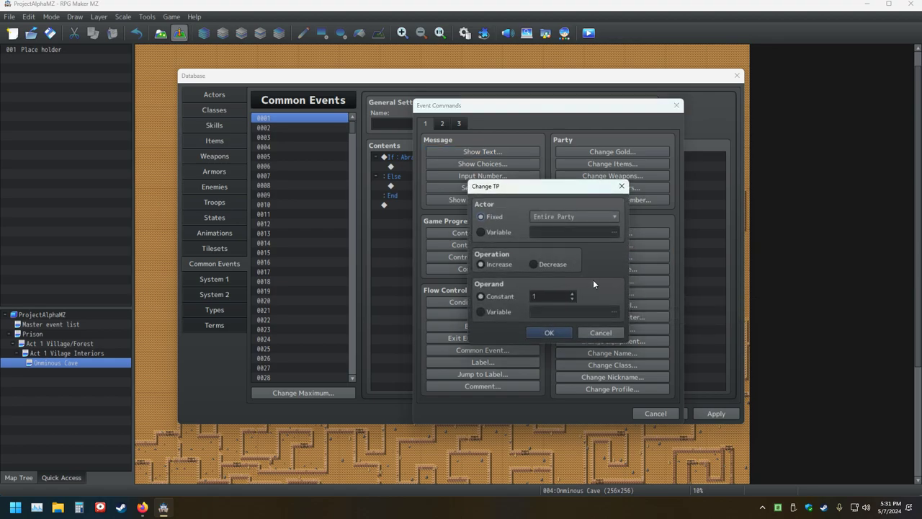
{"action": "left_click", "coordinate": [600, 219]}
{"action": "left_click", "coordinate": [582, 239]}
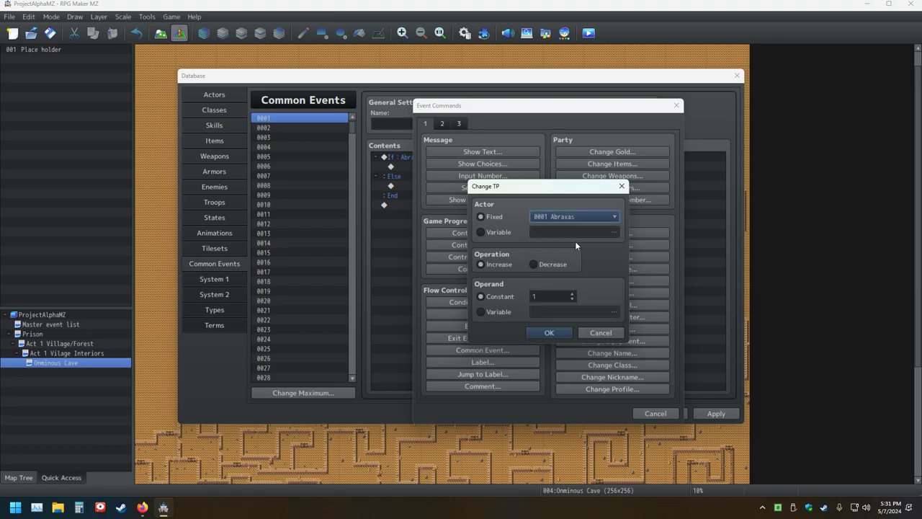
{"action": "left_click", "coordinate": [534, 264]}
{"action": "double_click", "coordinate": [562, 296]}
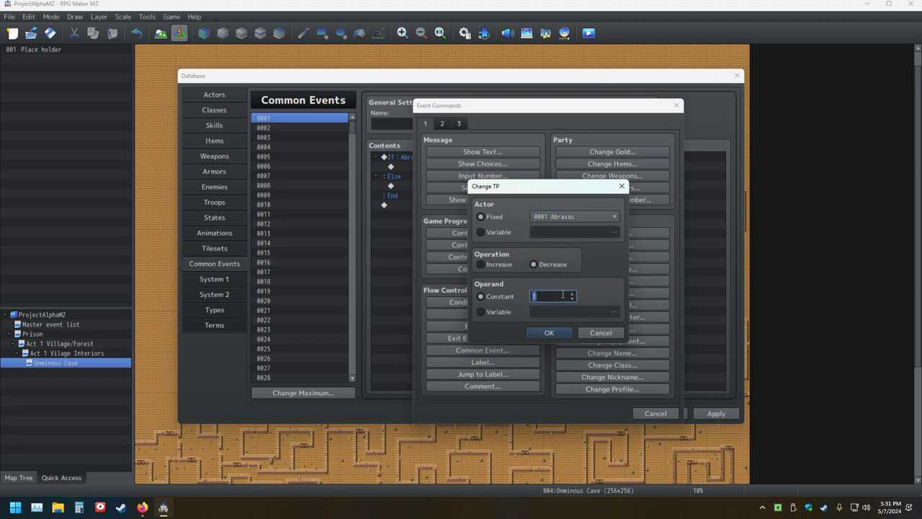
{"action": "type", "text": "5"}
{"action": "left_click", "coordinate": [549, 333]}
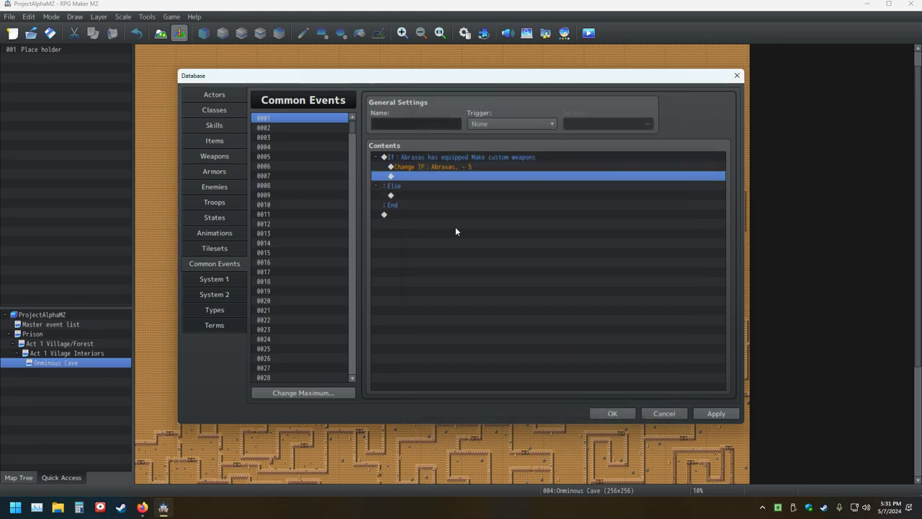
Review the settings of the Change TP command inside the If branch of common event 0001 without altering them
{"action": "left_click", "coordinate": [438, 167]}
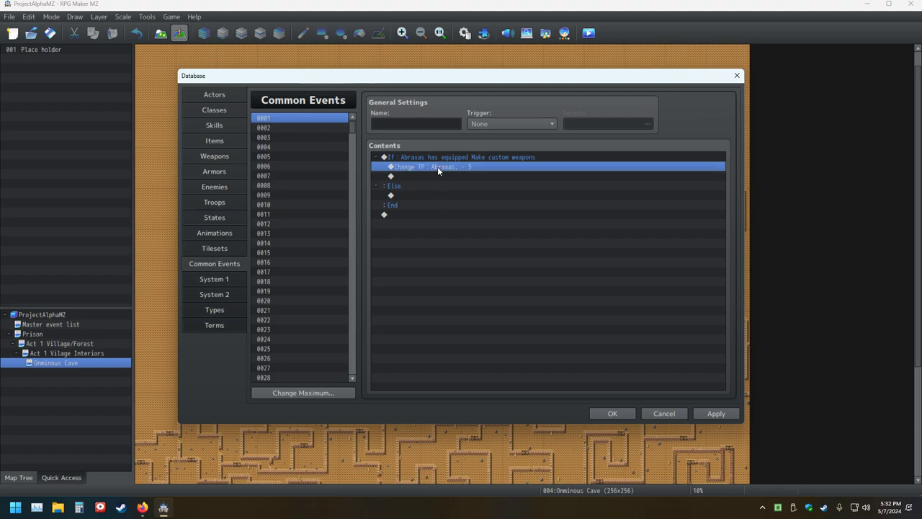
{"action": "double_click", "coordinate": [437, 166]}
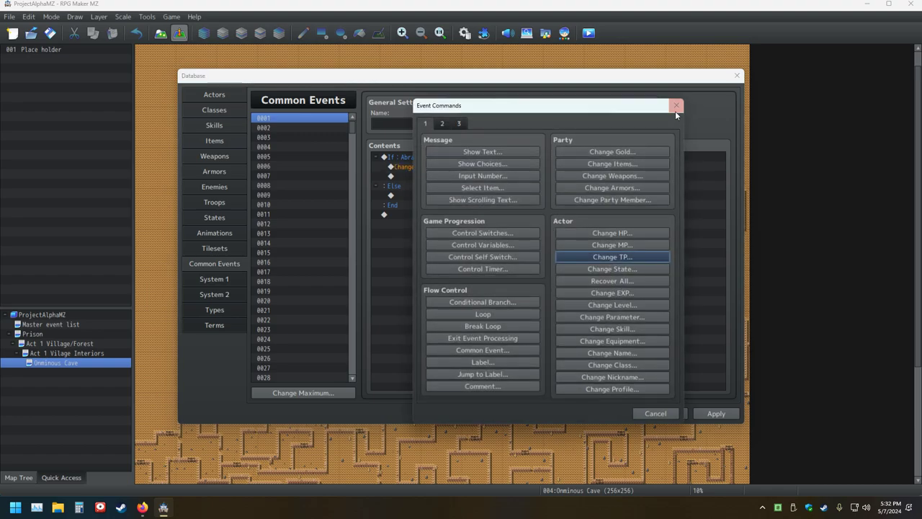
{"action": "left_click", "coordinate": [675, 107]}
{"action": "right_click", "coordinate": [438, 169]}
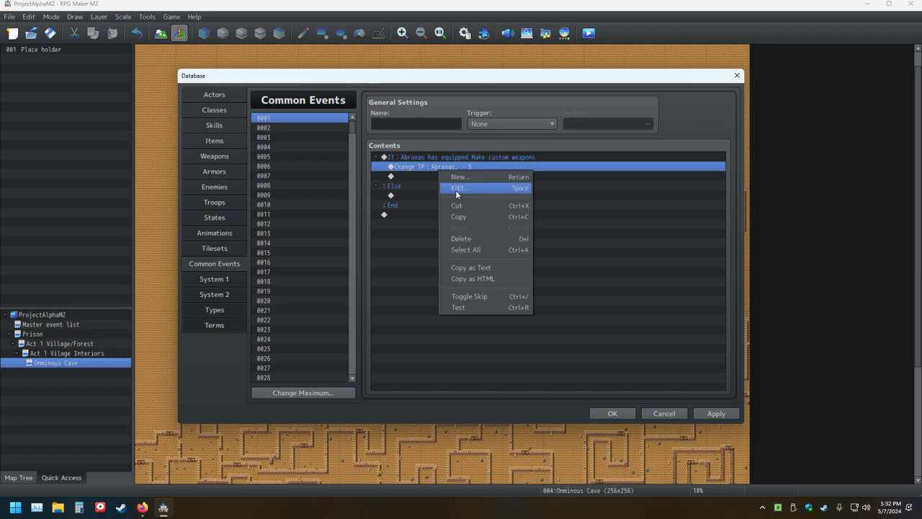
{"action": "left_click", "coordinate": [456, 189]}
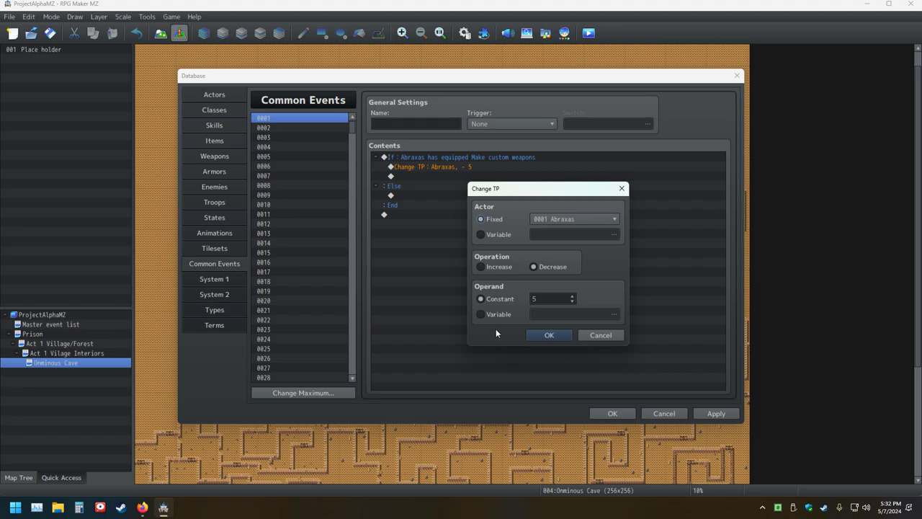
{"action": "left_click", "coordinate": [586, 335]}
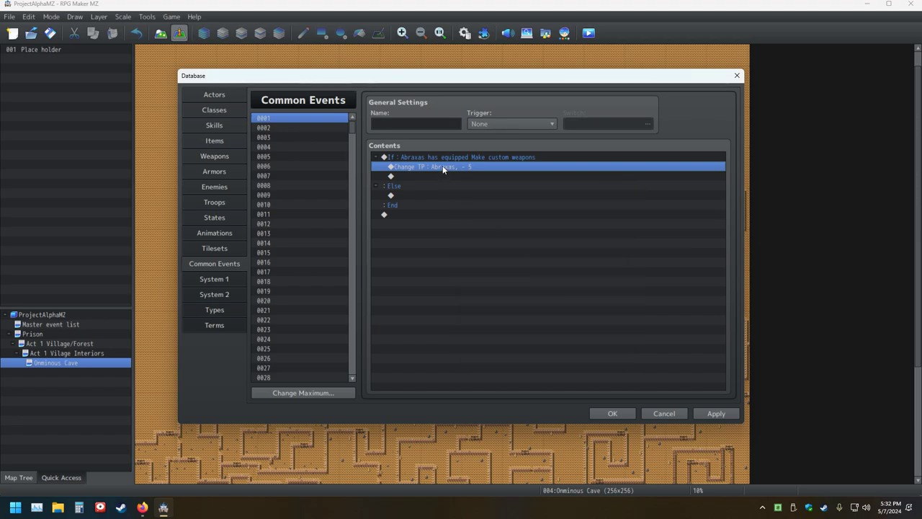
Delete the Change TP command from the If branch and view the common event's trigger options without changing the trigger
{"action": "key", "text": "Delete"}
{"action": "left_click", "coordinate": [551, 124]}
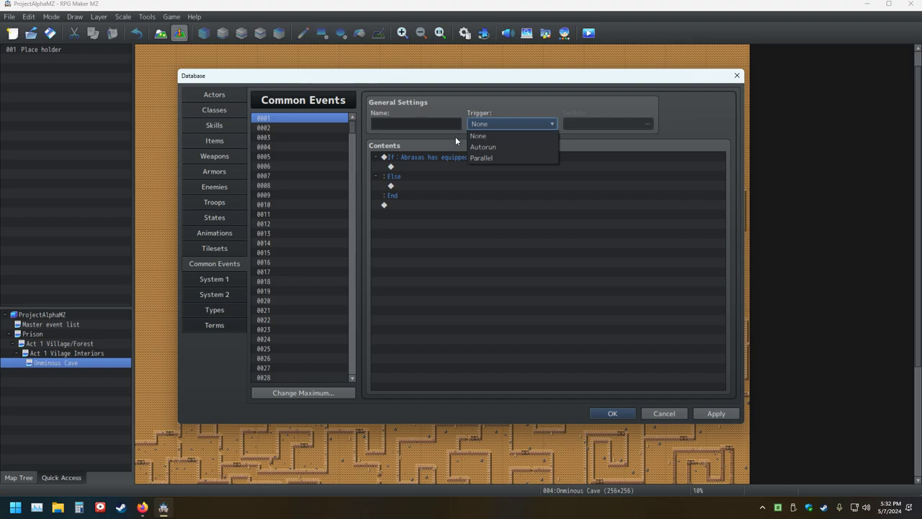
{"action": "left_click", "coordinate": [420, 160]}
Add a new Change TP command inside the If branch that decreases actor 0001 Abraxas's TP by a constant 5
{"action": "double_click", "coordinate": [419, 166]}
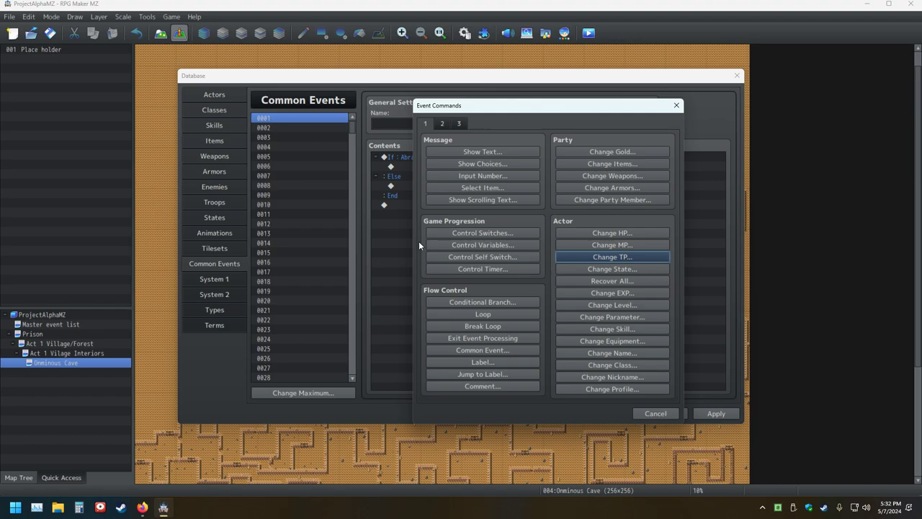
{"action": "left_click", "coordinate": [630, 258]}
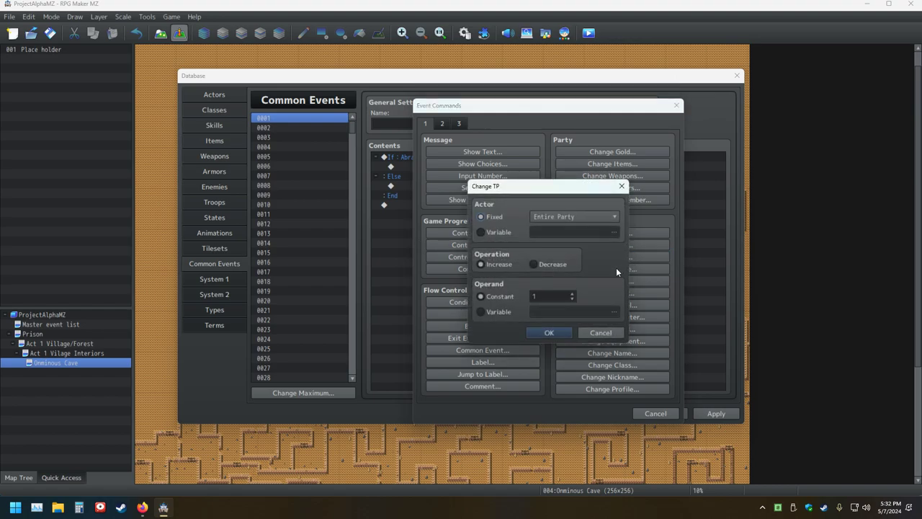
{"action": "left_click", "coordinate": [535, 265]}
{"action": "double_click", "coordinate": [554, 296]}
{"action": "type", "text": "5"}
{"action": "scroll", "coordinate": [596, 217], "scroll_direction": "down", "scroll_amount": 1}
{"action": "left_click", "coordinate": [558, 335]}
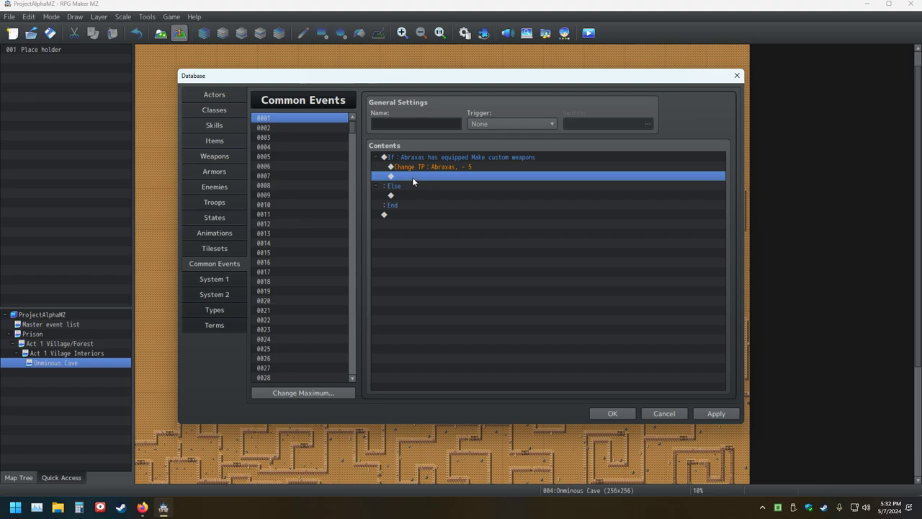
Review the common event's trigger options and the event commands available for the Else branch without adding one
{"action": "left_click", "coordinate": [497, 126]}
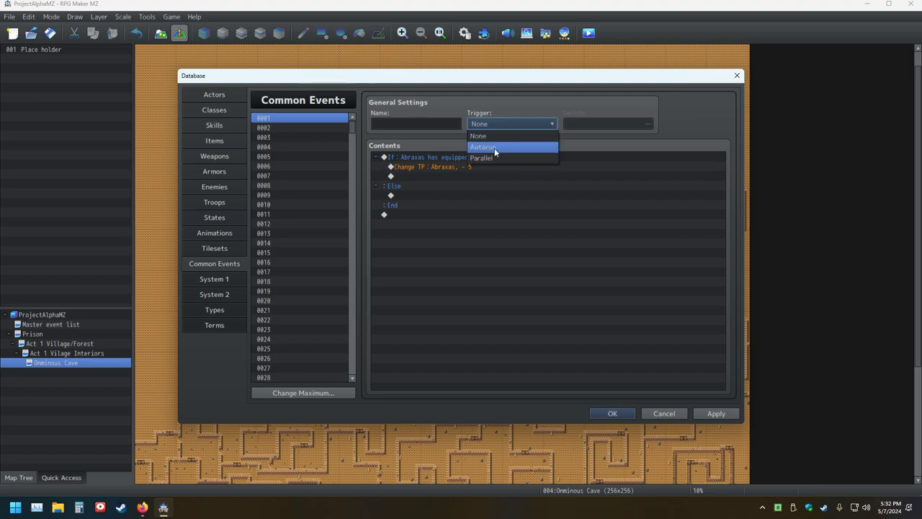
{"action": "left_click", "coordinate": [475, 117]}
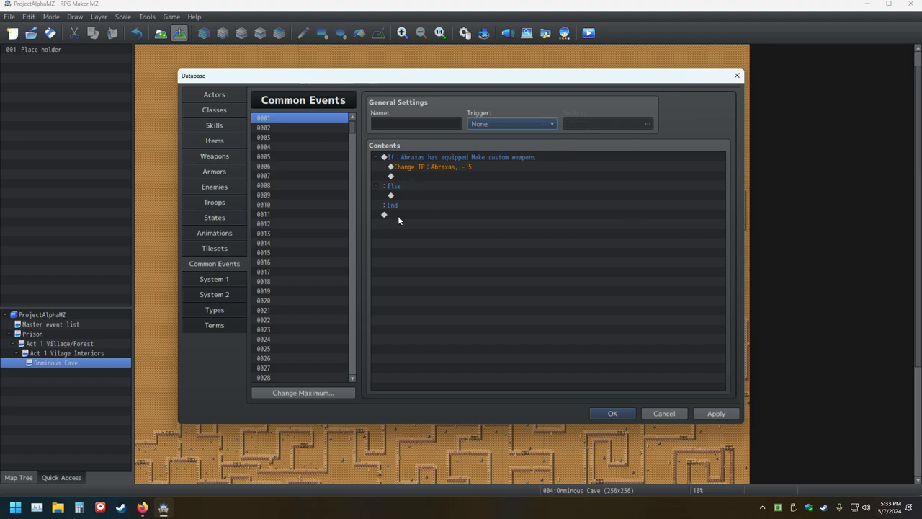
{"action": "double_click", "coordinate": [402, 197]}
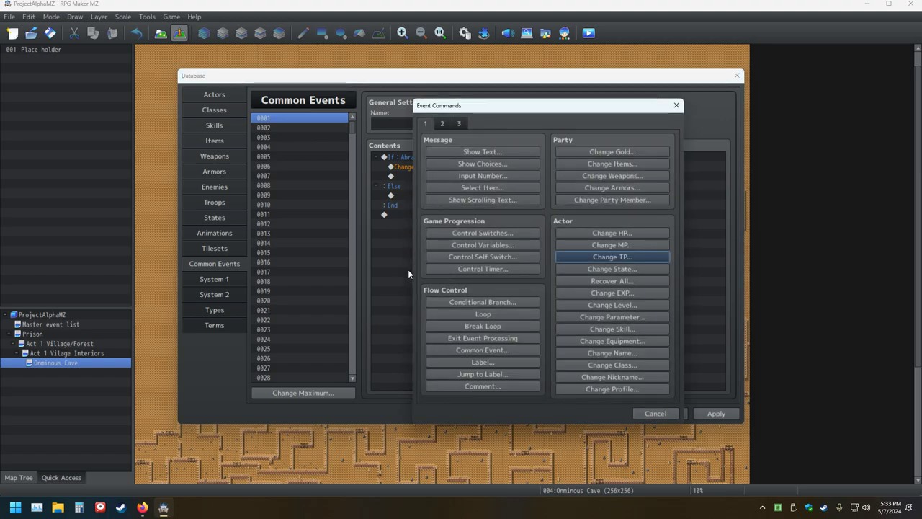
{"action": "left_click", "coordinate": [676, 105]}
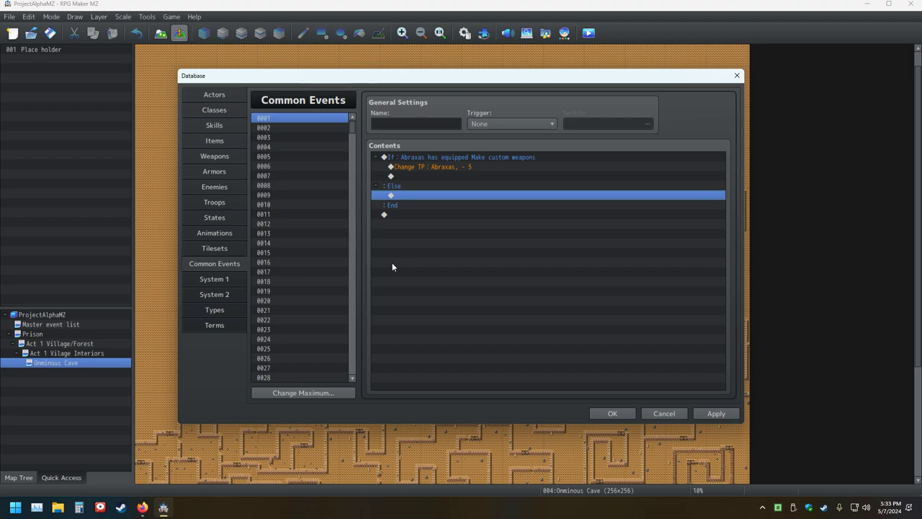
Look through the database's items, weapons and skills, scanning the weapon list as far as the bows
{"action": "left_click", "coordinate": [220, 142]}
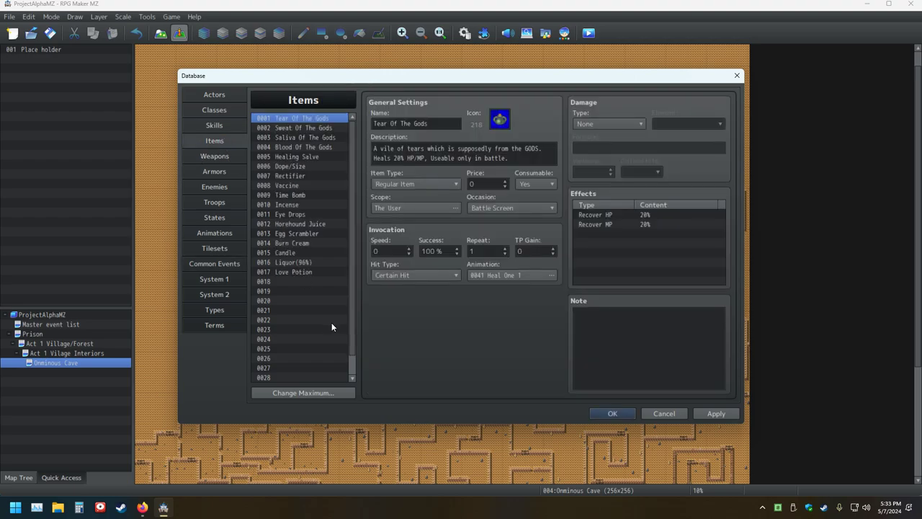
{"action": "left_click", "coordinate": [221, 157]}
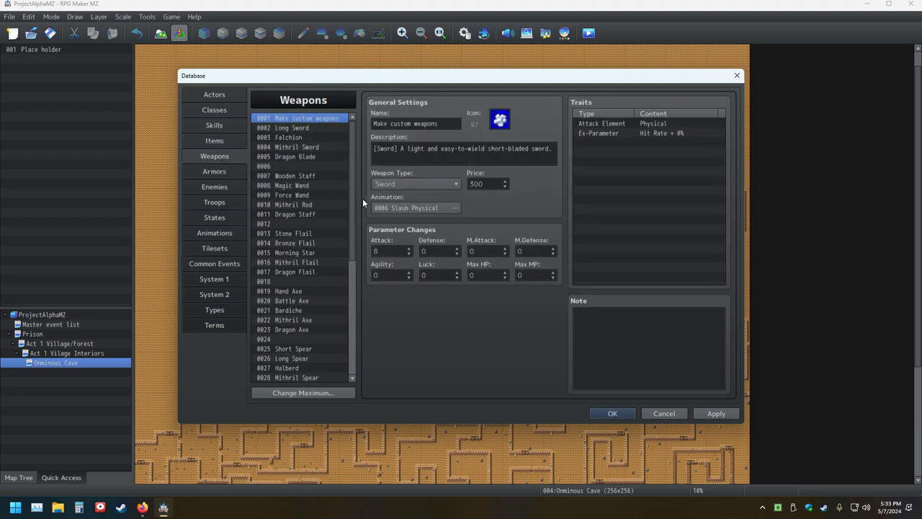
{"action": "scroll", "coordinate": [326, 249], "scroll_direction": "down", "scroll_amount": 7}
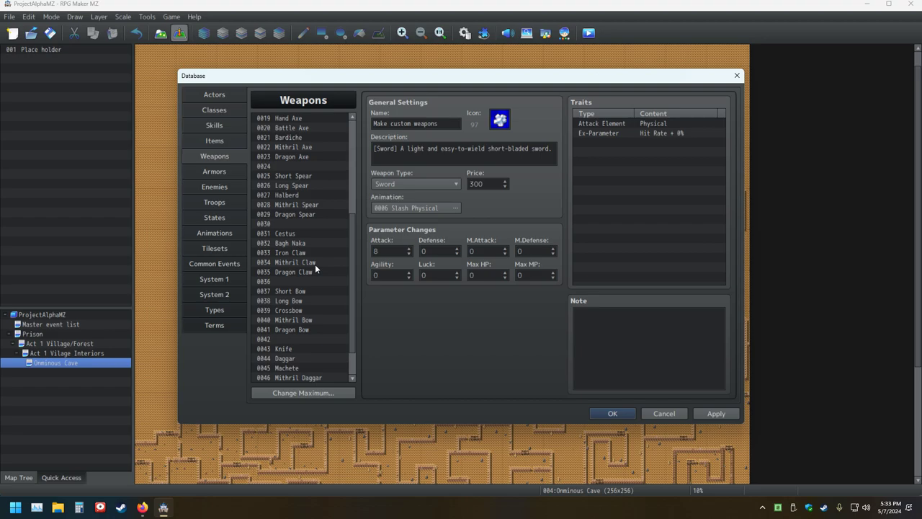
{"action": "left_click", "coordinate": [224, 127]}
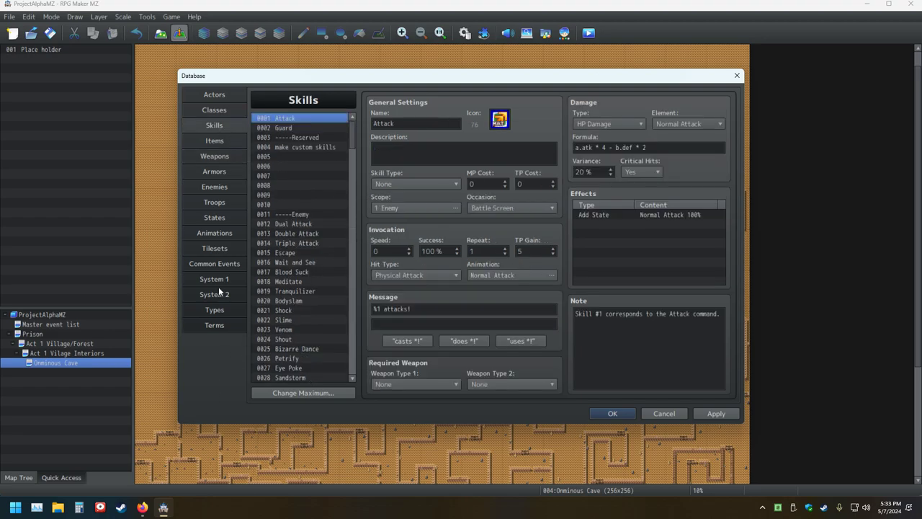
Change the conditional branch of common event 0001 to check for weapon 0037 Short Bow on Abraxas, and save the database changes
{"action": "left_click", "coordinate": [220, 265]}
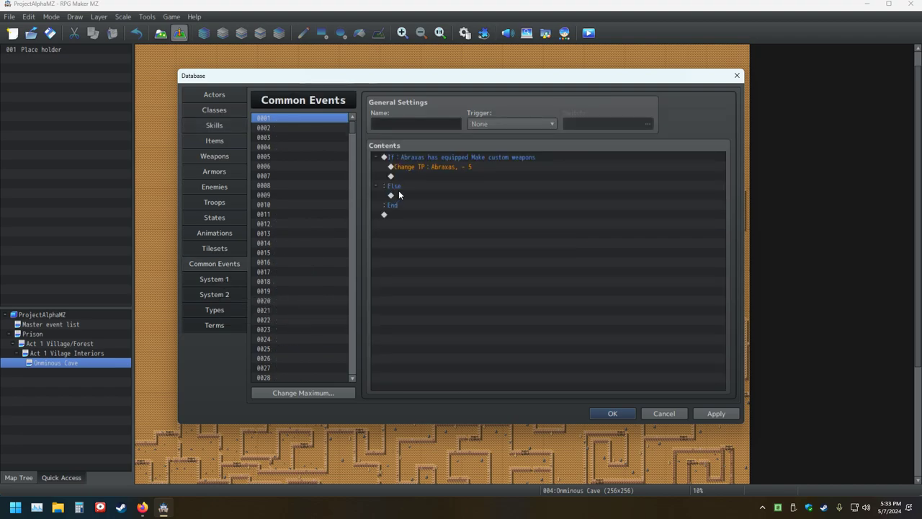
{"action": "left_click", "coordinate": [430, 158]}
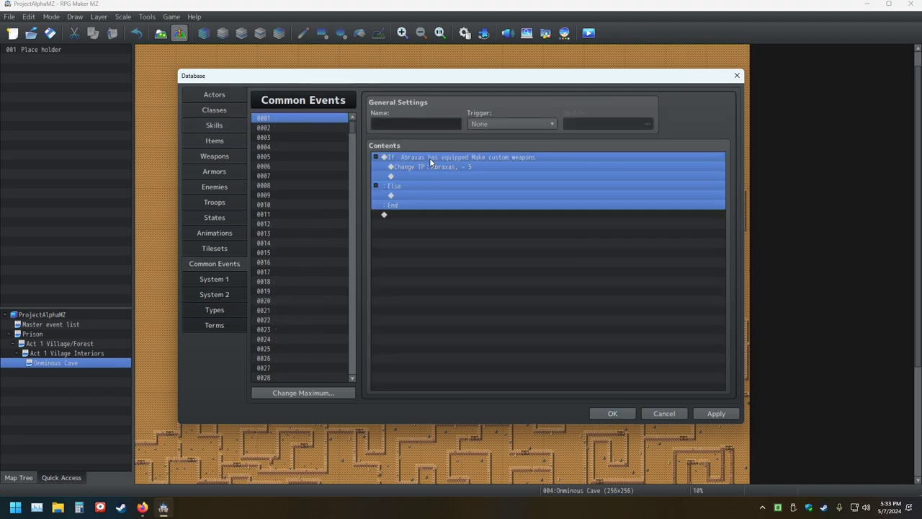
{"action": "right_click", "coordinate": [429, 158]}
{"action": "left_click", "coordinate": [450, 178]}
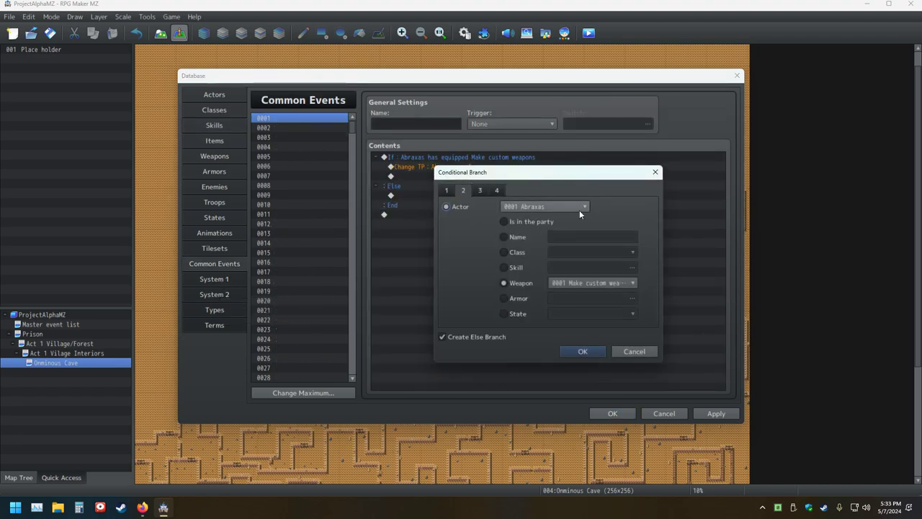
{"action": "left_click", "coordinate": [597, 283]}
{"action": "scroll", "coordinate": [612, 309], "scroll_direction": "down", "scroll_amount": 2}
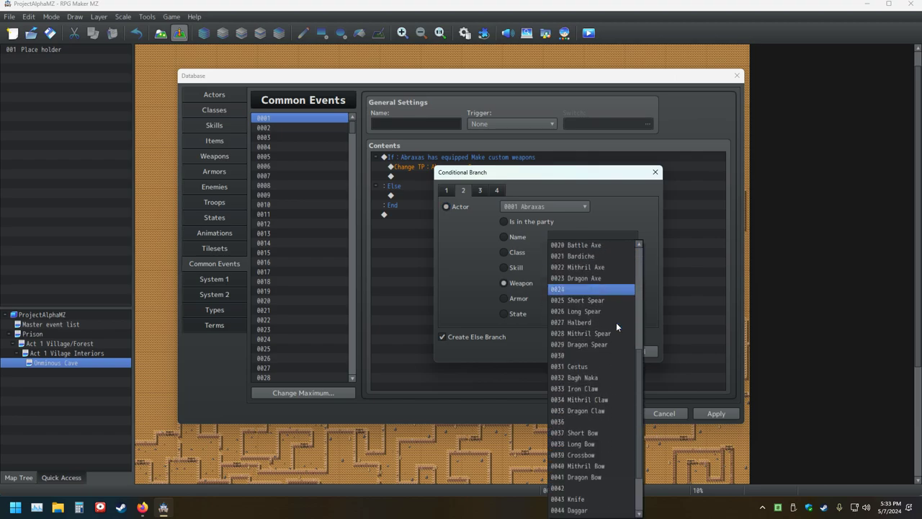
{"action": "scroll", "coordinate": [605, 346], "scroll_direction": "down", "scroll_amount": 3}
{"action": "left_click", "coordinate": [576, 381]}
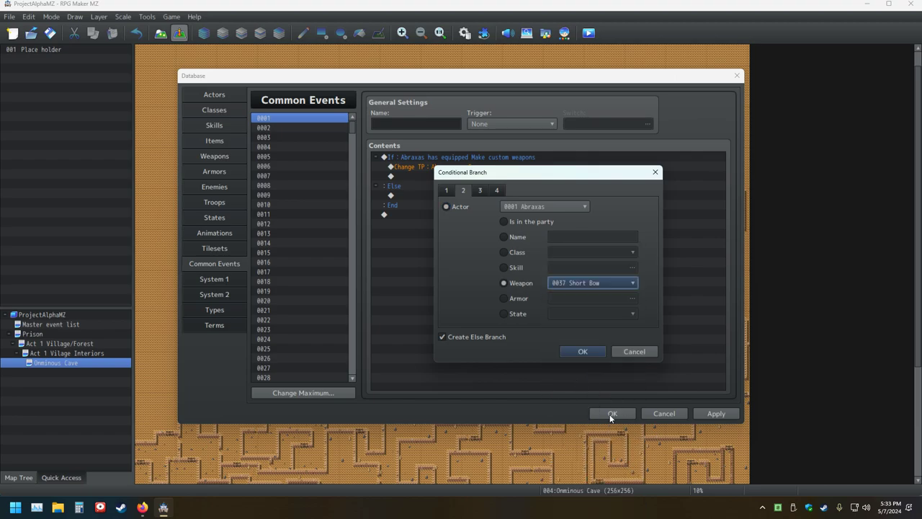
{"action": "left_click", "coordinate": [591, 353]}
{"action": "left_click", "coordinate": [624, 414]}
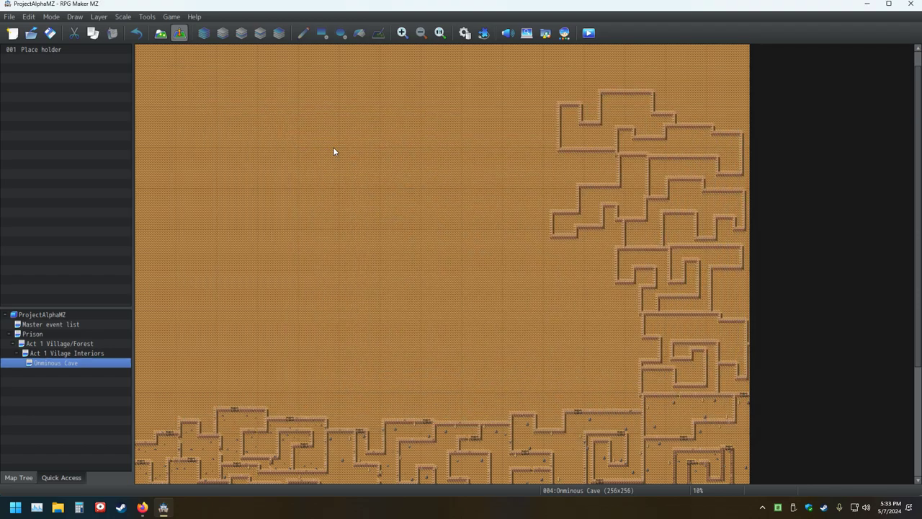
Reopen the database and add a Common Event effect that calls common event 0001 to skill 0001 Attack
{"action": "left_click", "coordinate": [464, 33]}
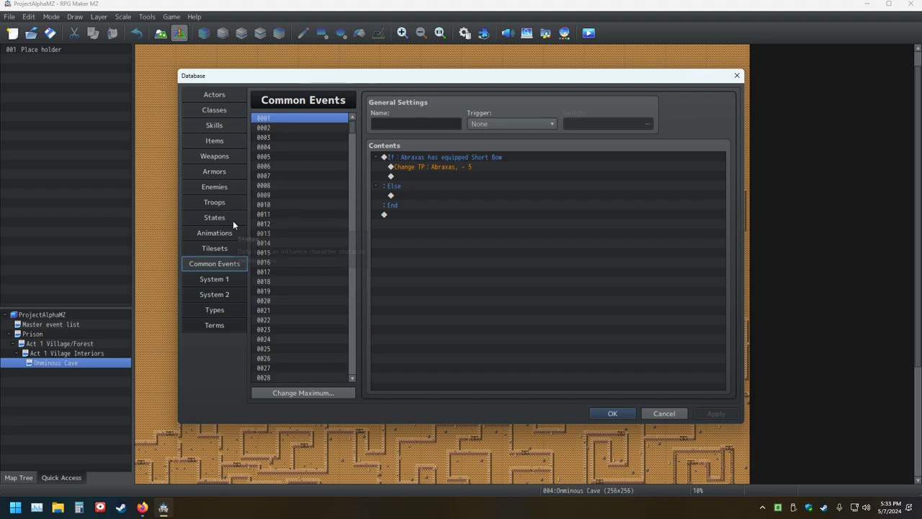
{"action": "left_click", "coordinate": [216, 125]}
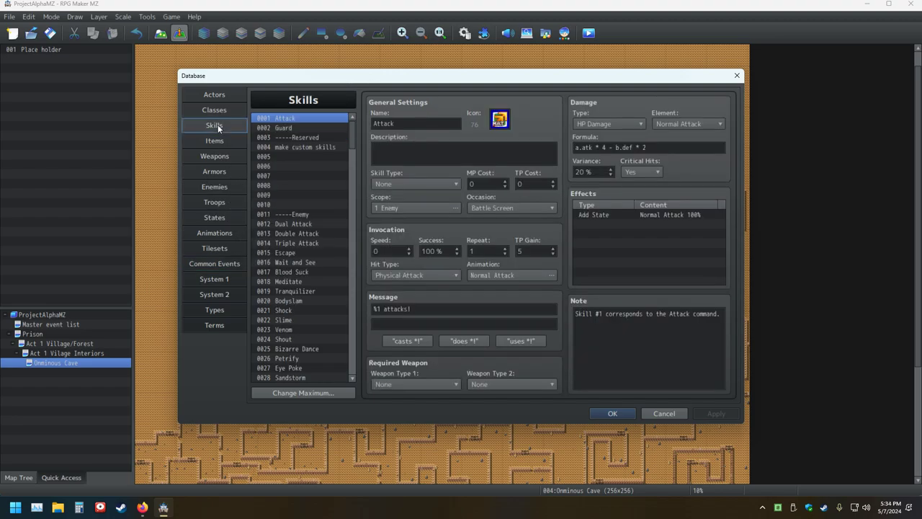
{"action": "double_click", "coordinate": [610, 222]}
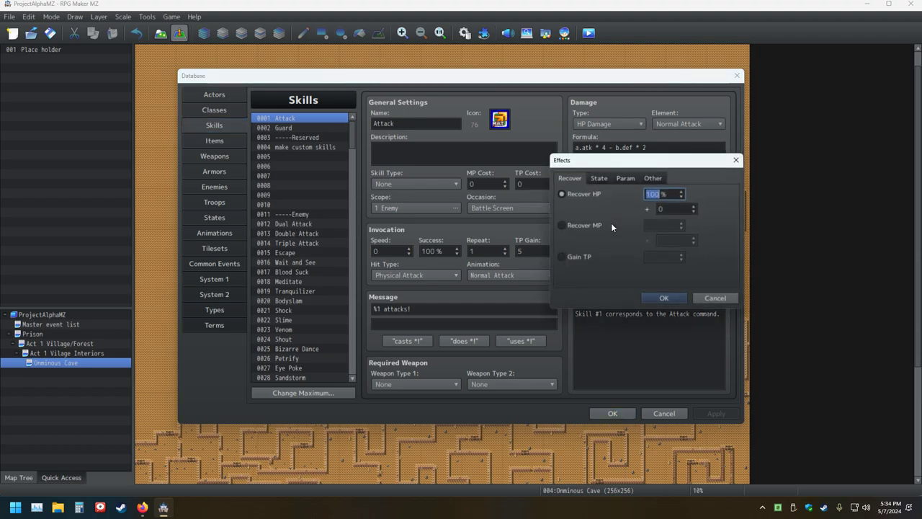
{"action": "left_click", "coordinate": [646, 180]}
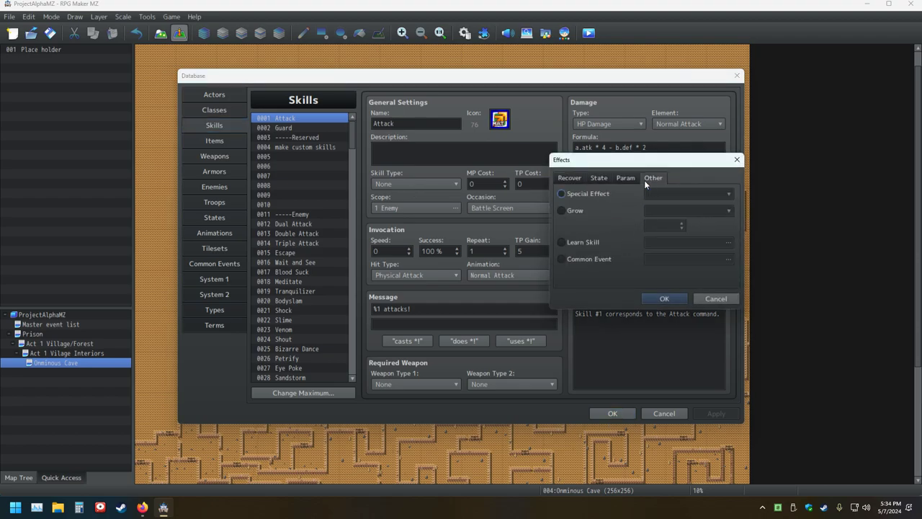
{"action": "left_click", "coordinate": [597, 259]}
{"action": "left_click", "coordinate": [680, 259]}
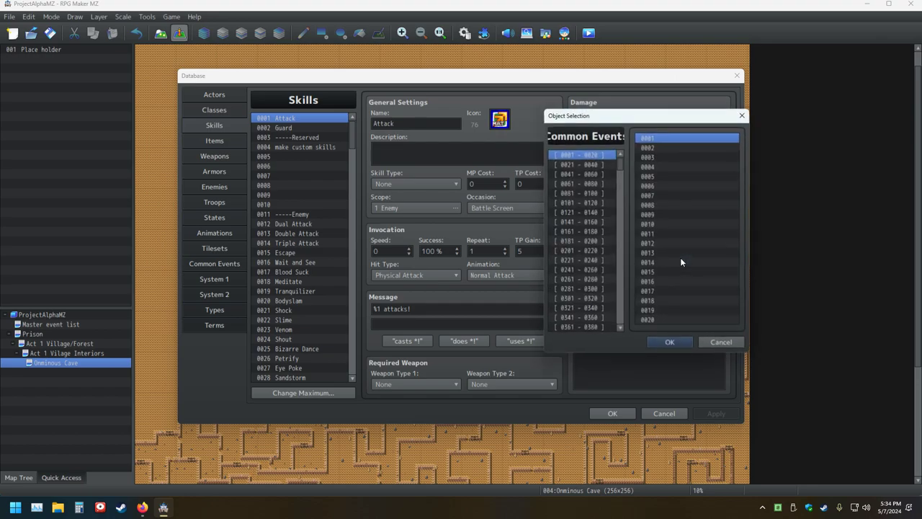
{"action": "left_click", "coordinate": [668, 346]}
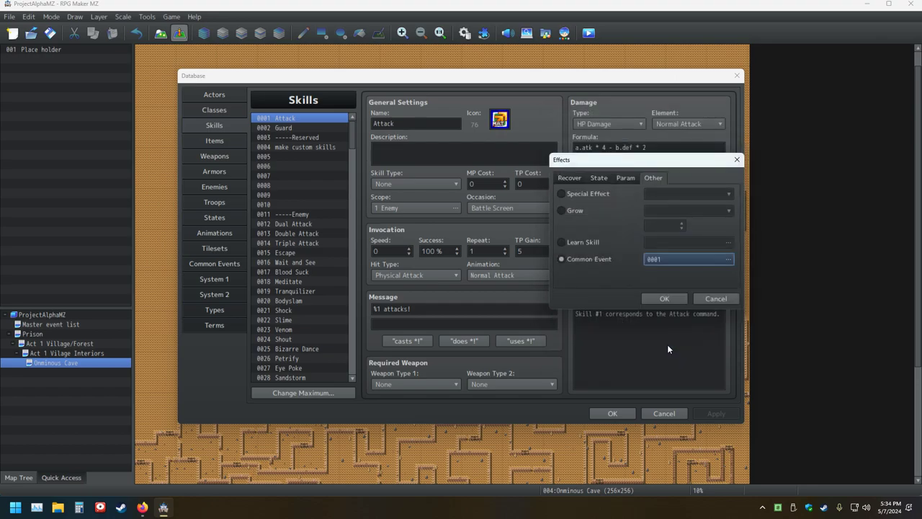
{"action": "left_click", "coordinate": [659, 297]}
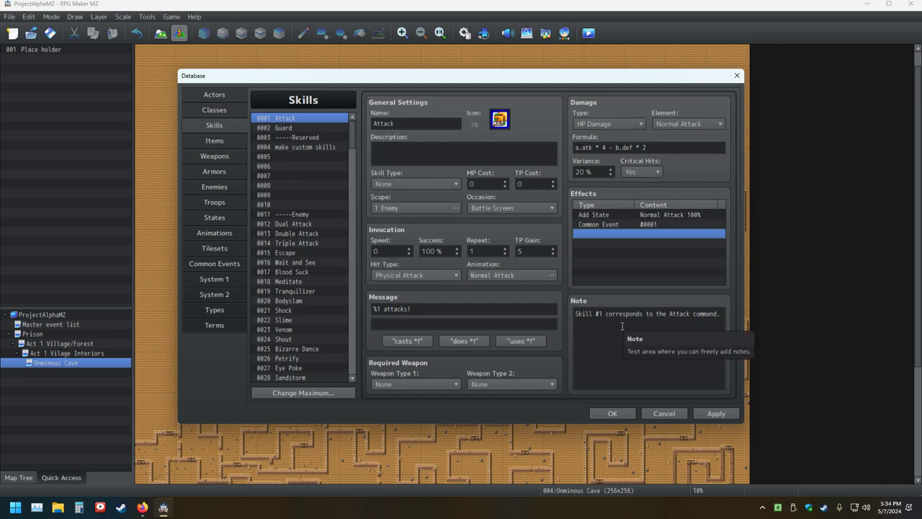
Review the contents of common event 0001, the Dragonbane class settings and the effects of the Attack skill
{"action": "left_click", "coordinate": [241, 264]}
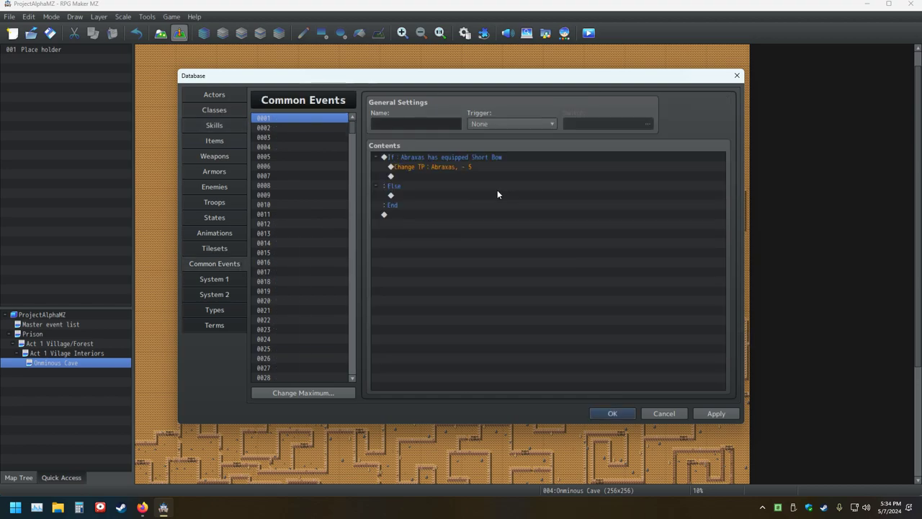
{"action": "left_click", "coordinate": [216, 111]}
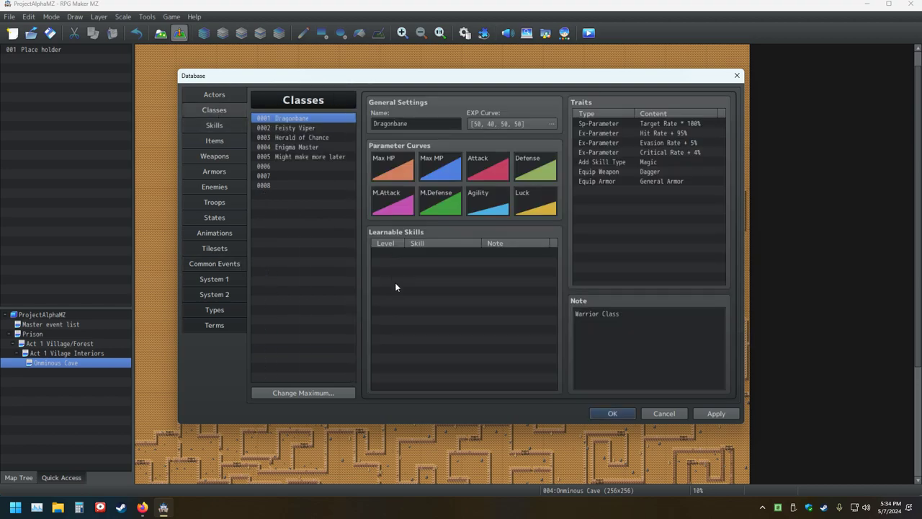
{"action": "left_click", "coordinate": [221, 124]}
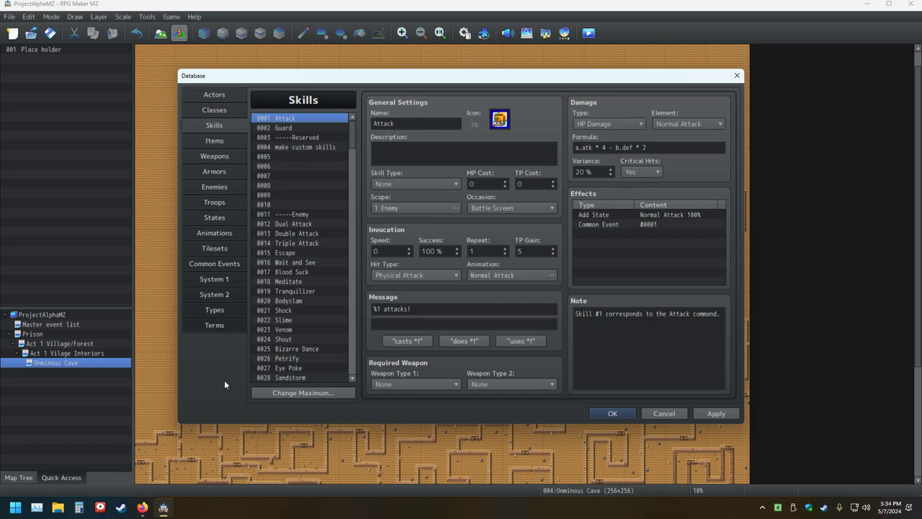
Set the Change TP command in common event 0001 to decrease Abraxas's TP by 10, and save the database changes
{"action": "left_click", "coordinate": [228, 265]}
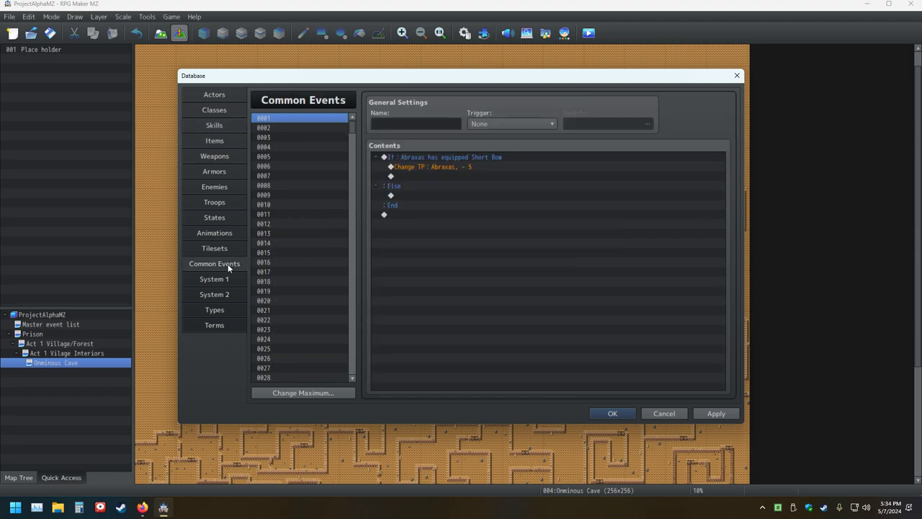
{"action": "left_click", "coordinate": [428, 166]}
{"action": "right_click", "coordinate": [428, 166]}
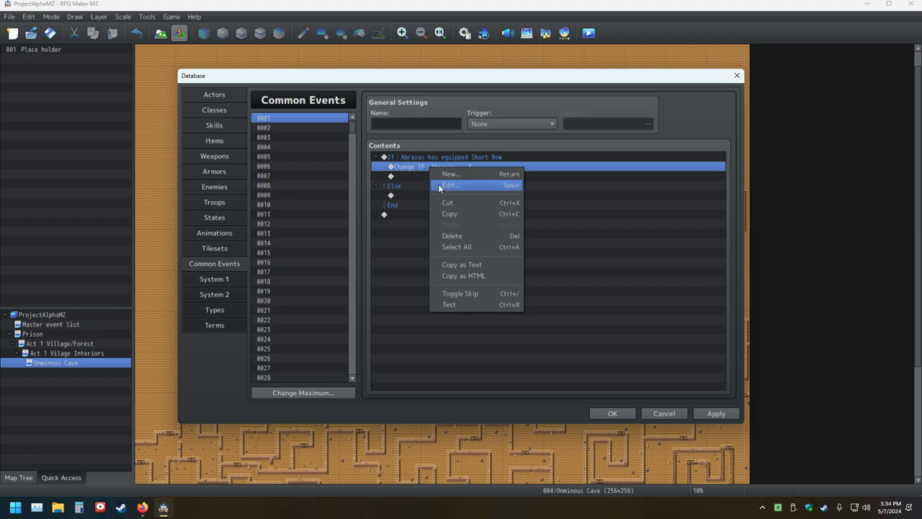
{"action": "left_click", "coordinate": [438, 184]}
{"action": "double_click", "coordinate": [551, 300]}
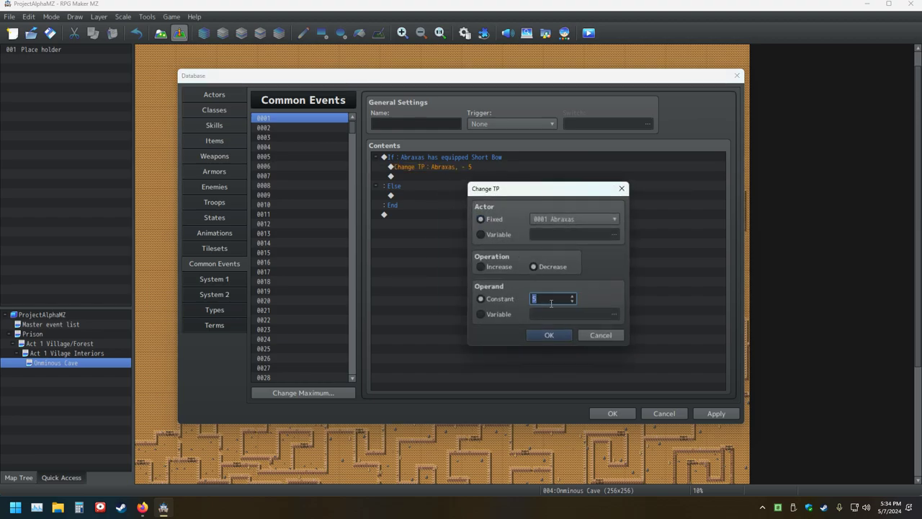
{"action": "type", "text": "10"}
{"action": "left_click", "coordinate": [562, 339]}
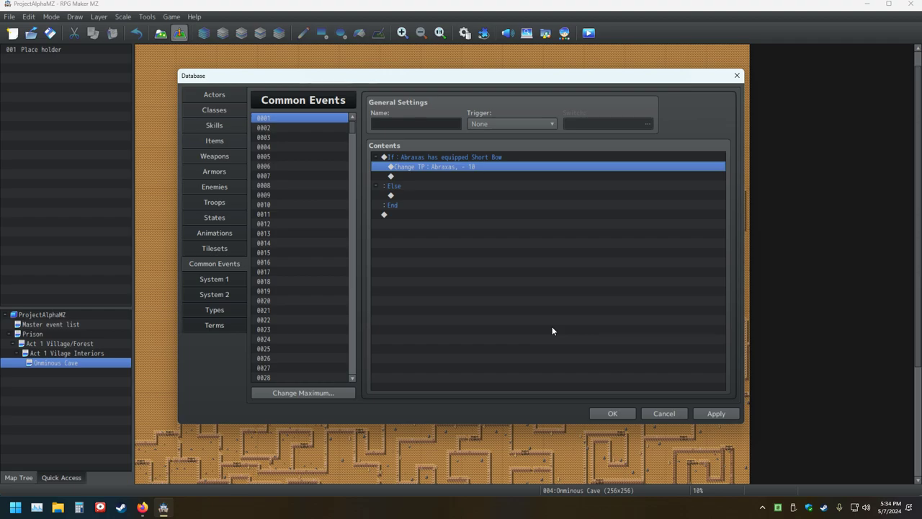
{"action": "key", "text": "XF86AudioMute"}
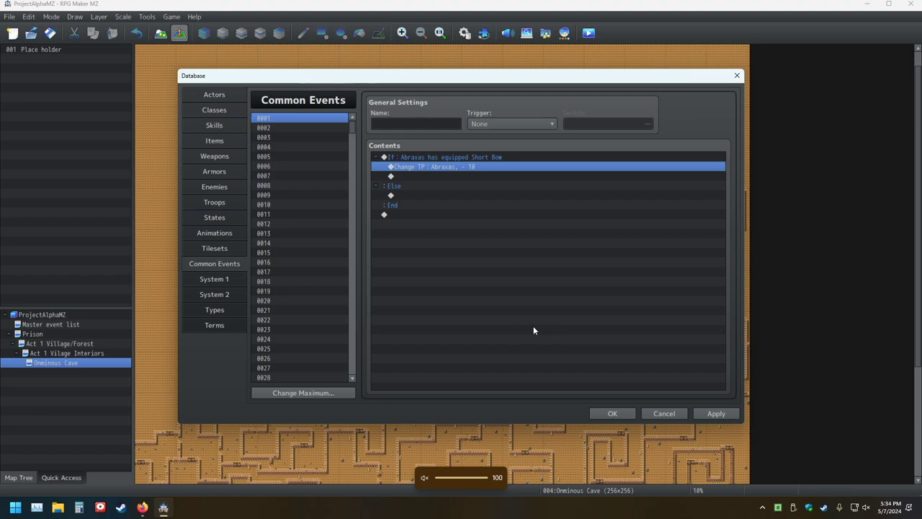
{"action": "left_click", "coordinate": [597, 414]}
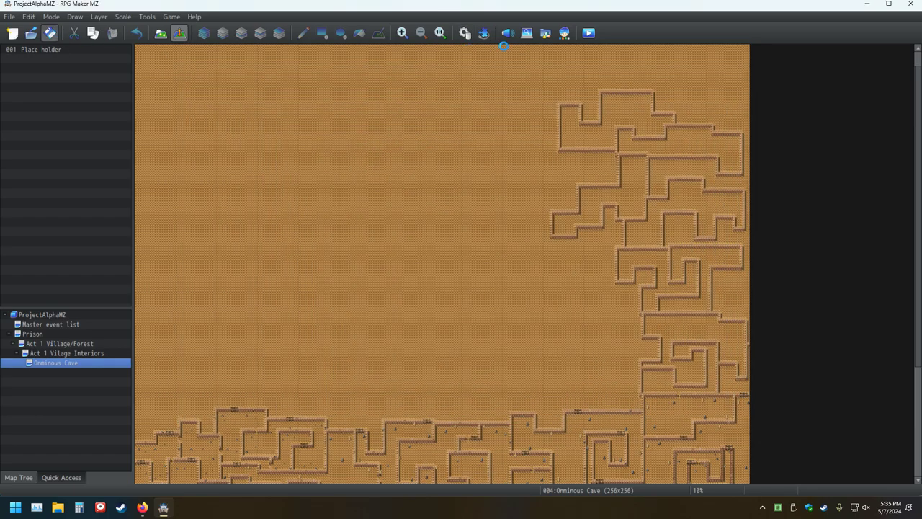
Reopen the database and check the TP gain and the Common Event effect of skill 0001 Attack
{"action": "left_click", "coordinate": [465, 33]}
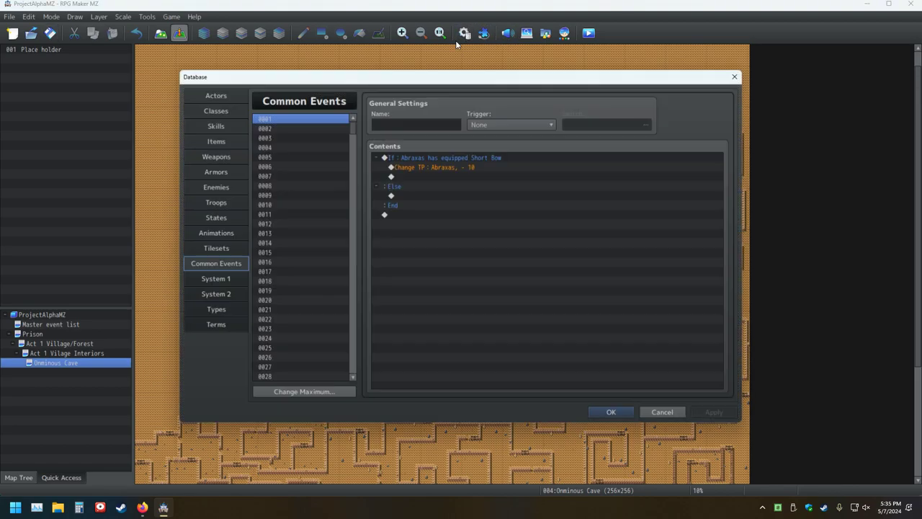
{"action": "left_click", "coordinate": [215, 129]}
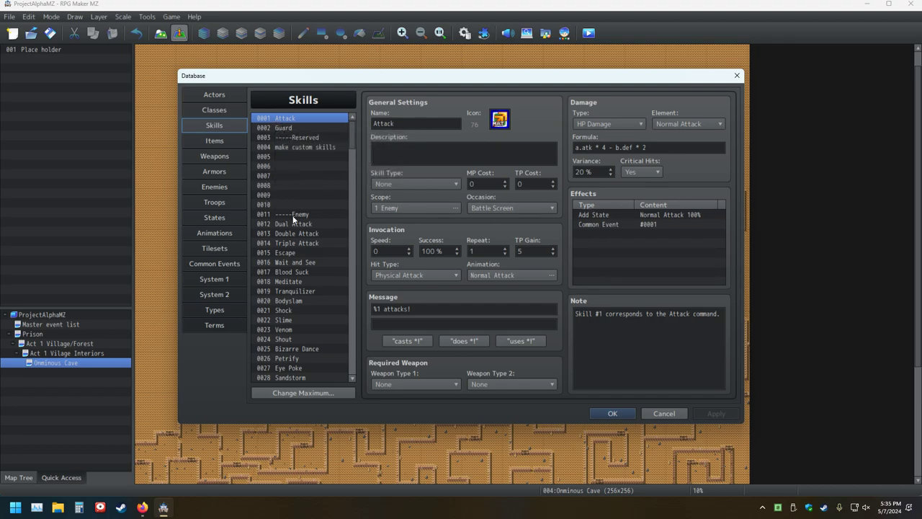
{"action": "double_click", "coordinate": [532, 252]}
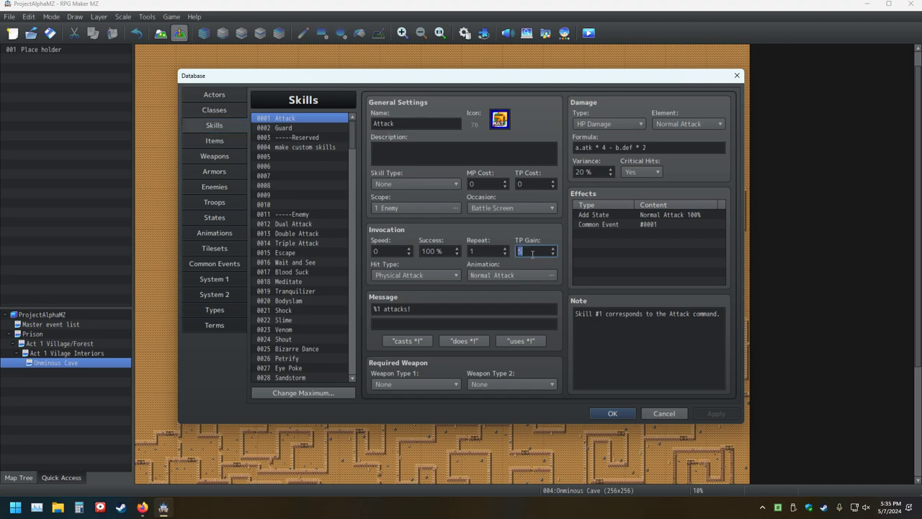
{"action": "left_click", "coordinate": [615, 225]}
{"action": "double_click", "coordinate": [614, 224]}
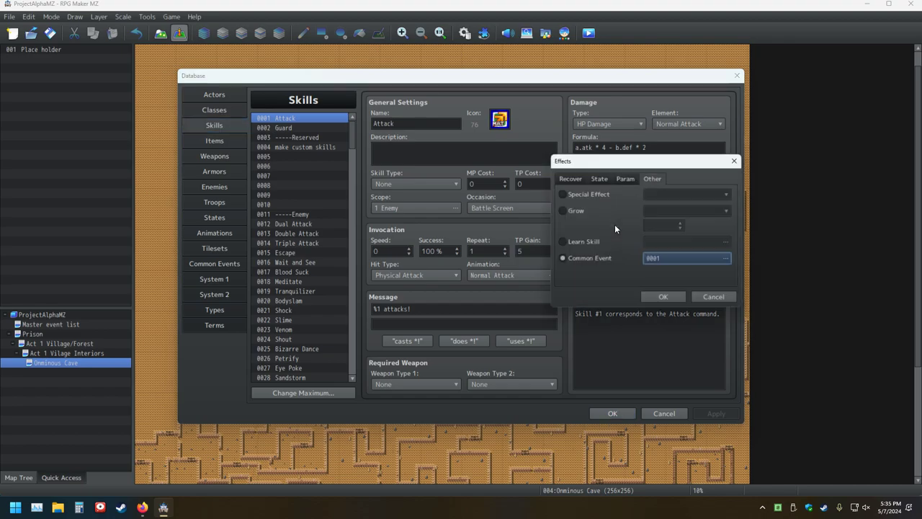
{"action": "left_click", "coordinate": [659, 301]}
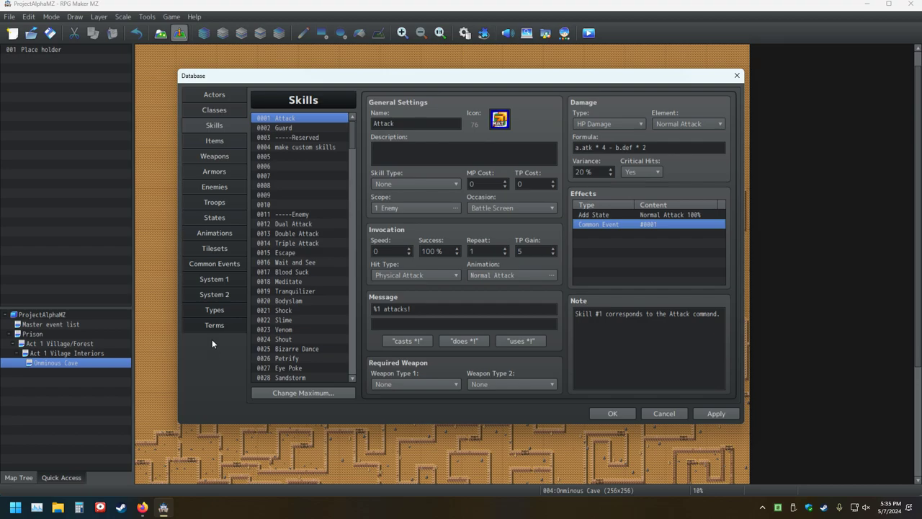
{"action": "left_click", "coordinate": [214, 202]}
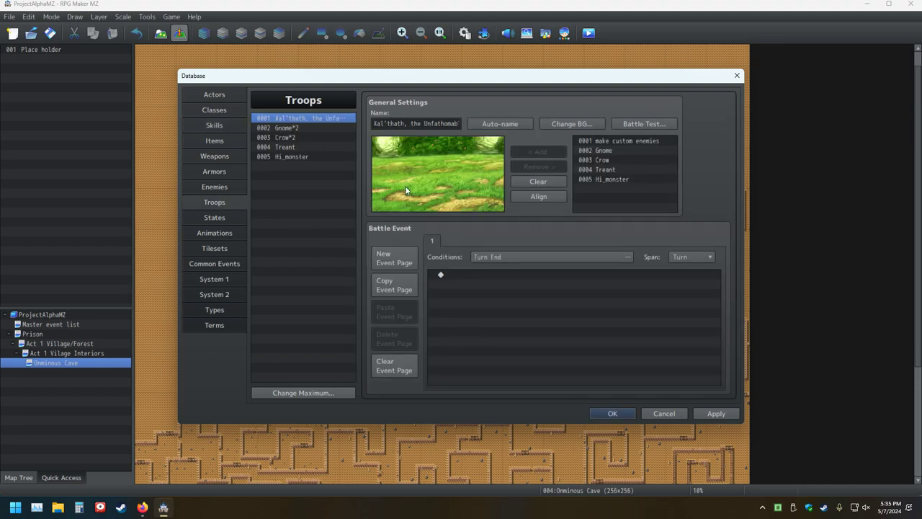
{"action": "left_click", "coordinate": [641, 125]}
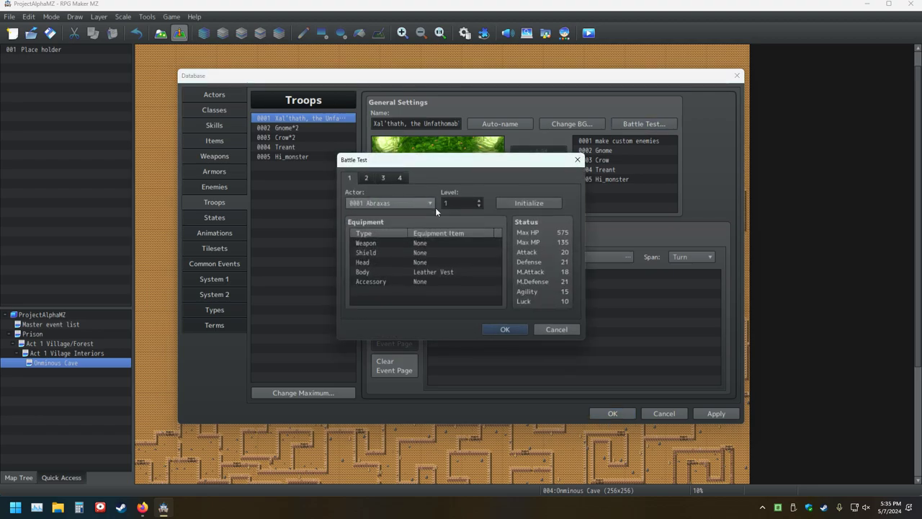
{"action": "double_click", "coordinate": [421, 243]}
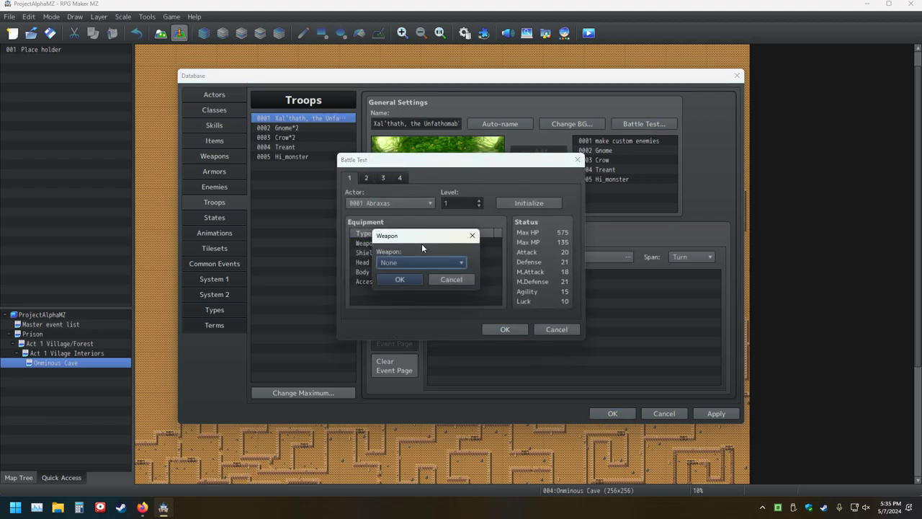
{"action": "left_click", "coordinate": [461, 262]}
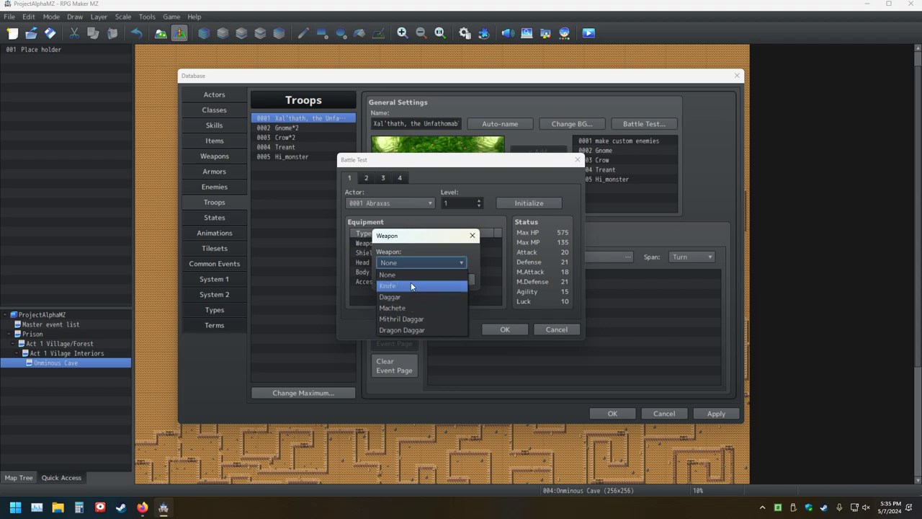
{"action": "left_click", "coordinate": [497, 326]}
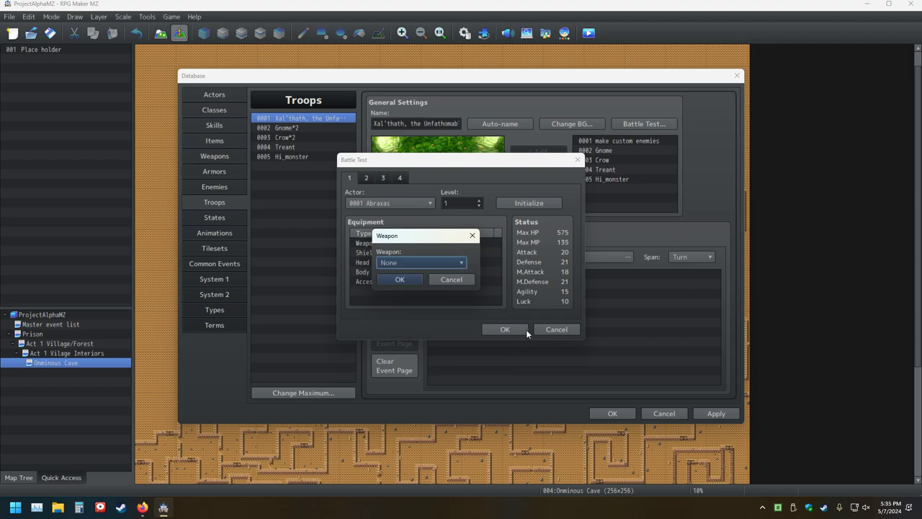
{"action": "left_click", "coordinate": [464, 280]}
{"action": "left_click", "coordinate": [565, 331]}
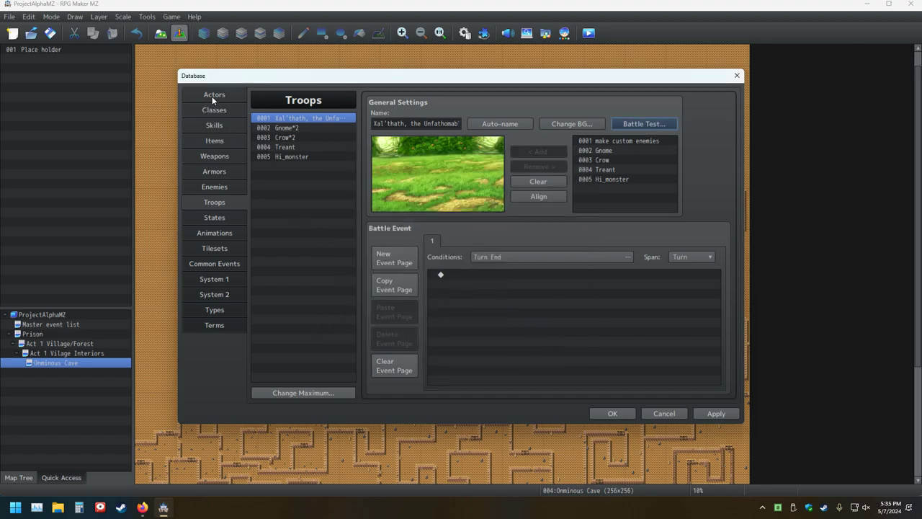
Add an Equip Weapon trait for Bow to actor 0001 Abraxas
{"action": "left_click", "coordinate": [212, 96]}
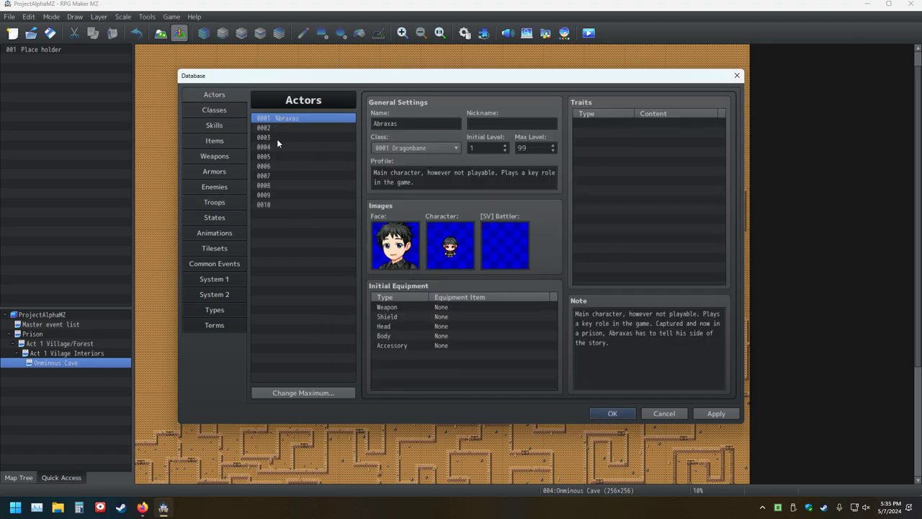
{"action": "left_click", "coordinate": [452, 148]}
{"action": "left_click", "coordinate": [451, 150]}
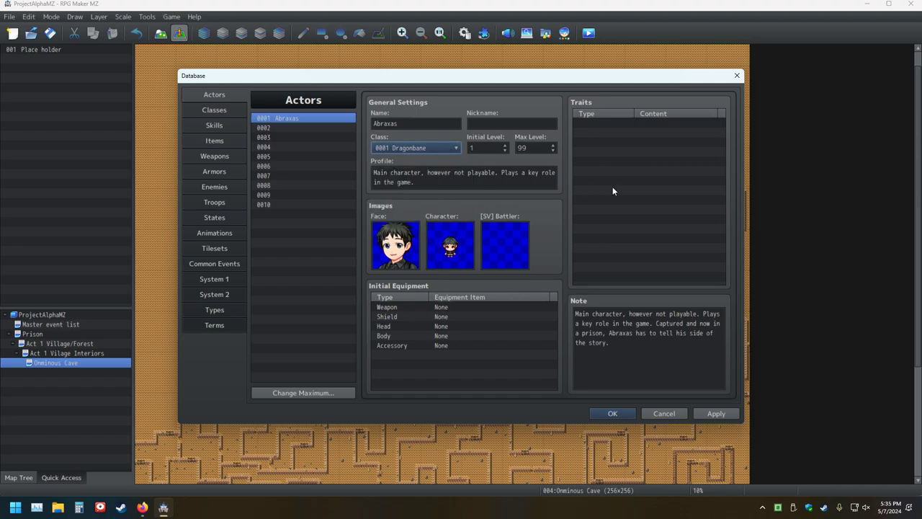
{"action": "double_click", "coordinate": [589, 121]}
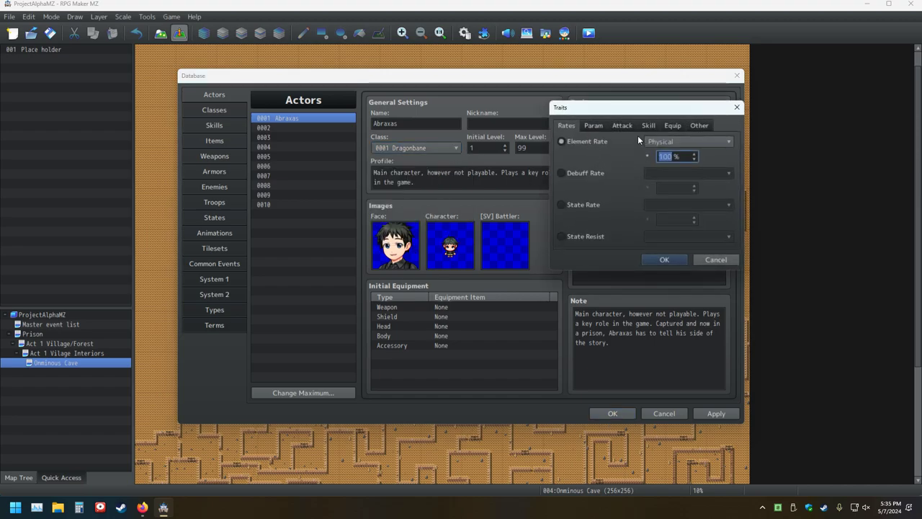
{"action": "left_click", "coordinate": [666, 126]}
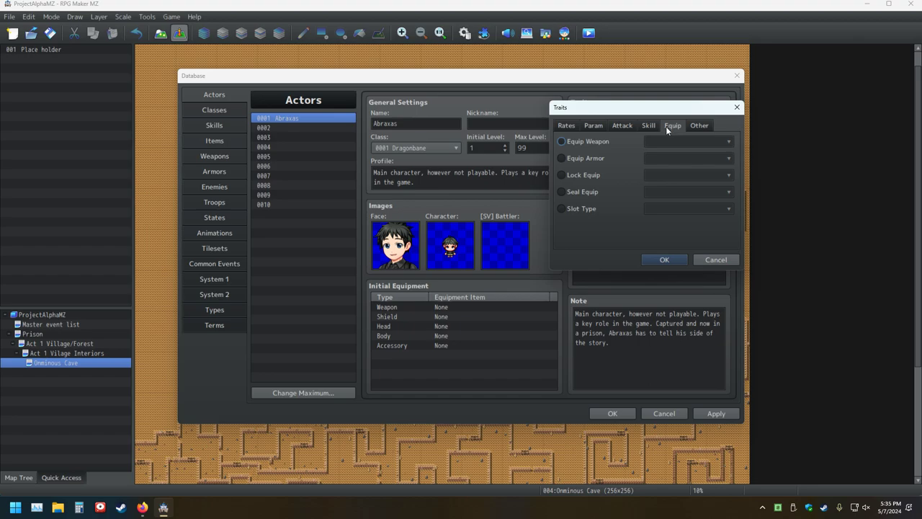
{"action": "left_click", "coordinate": [619, 143]}
{"action": "left_click", "coordinate": [684, 141]}
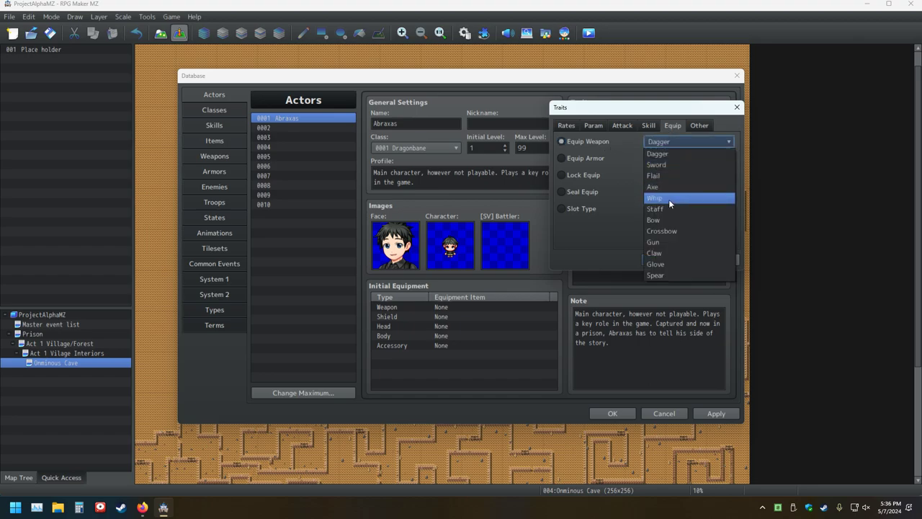
{"action": "left_click", "coordinate": [655, 217]}
{"action": "left_click", "coordinate": [666, 257]}
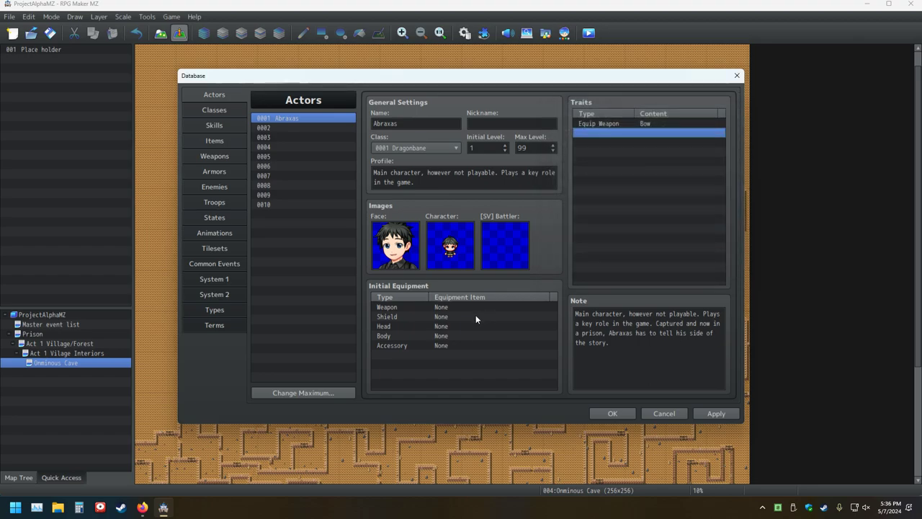
Equip Abraxas with the Short Bow in the battle test of troop 0001 and launch the test
{"action": "left_click", "coordinate": [222, 202]}
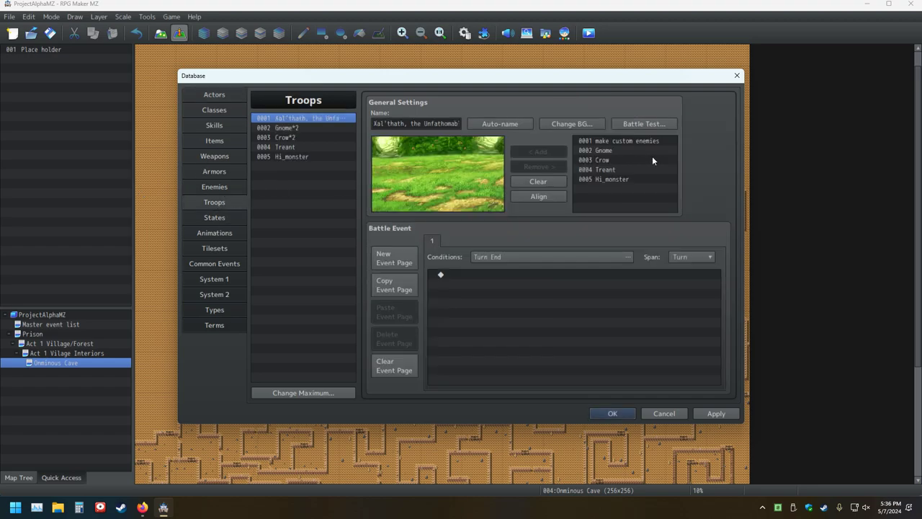
{"action": "left_click", "coordinate": [641, 124]}
{"action": "double_click", "coordinate": [430, 242]}
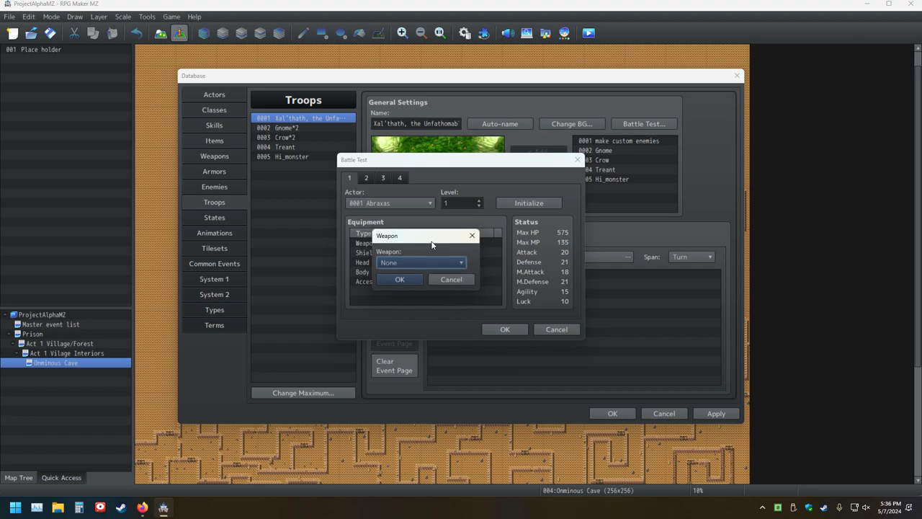
{"action": "left_click", "coordinate": [432, 265]}
{"action": "left_click", "coordinate": [414, 283]}
{"action": "left_click", "coordinate": [434, 279]}
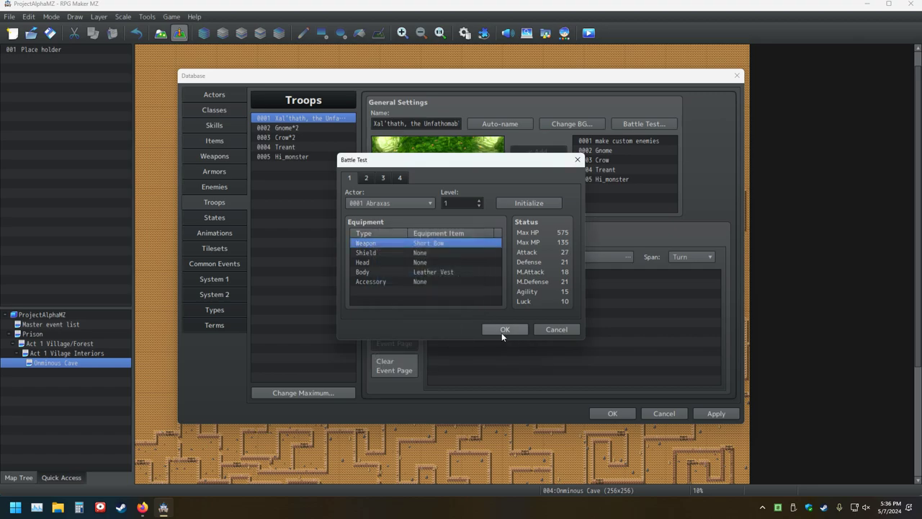
{"action": "left_click", "coordinate": [508, 330]}
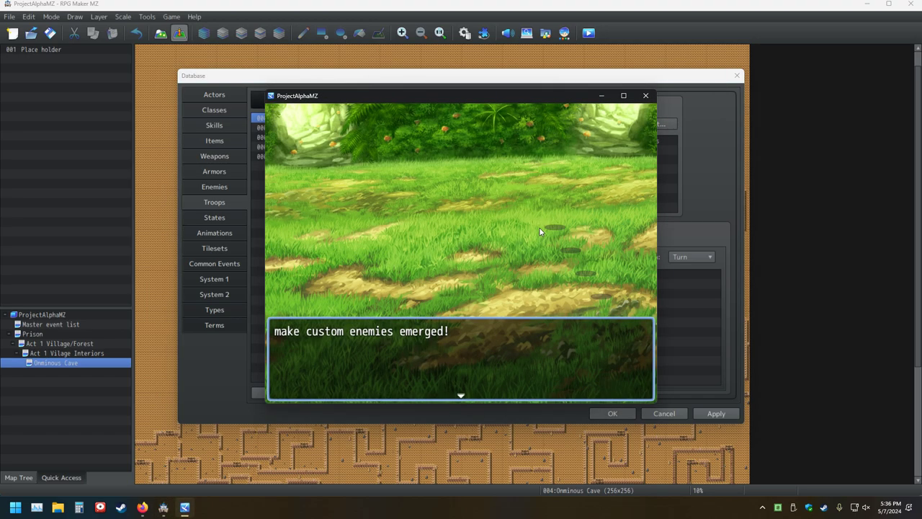
Play one battle round with every party member using Attack to check how Abraxas's TP changes
{"action": "key", "text": "Return"}
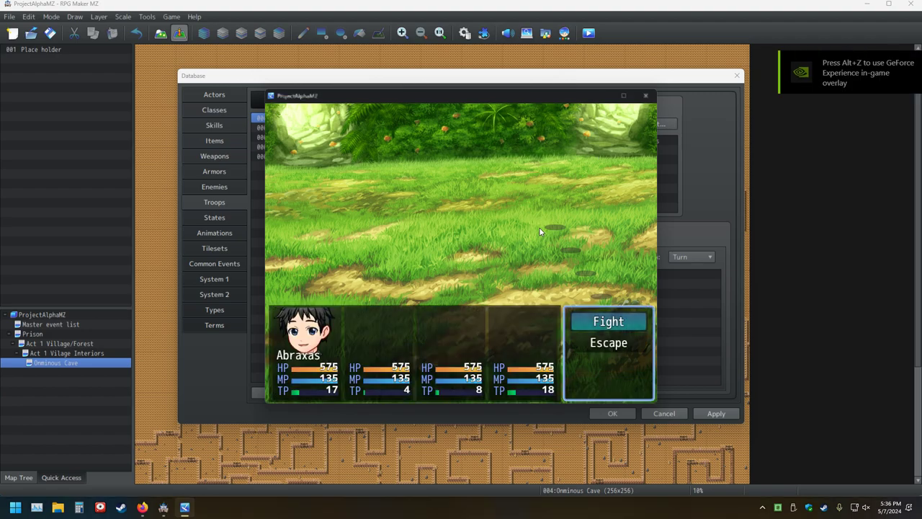
{"action": "key", "text": "Return"}
{"action": "key", "text": "Return"}
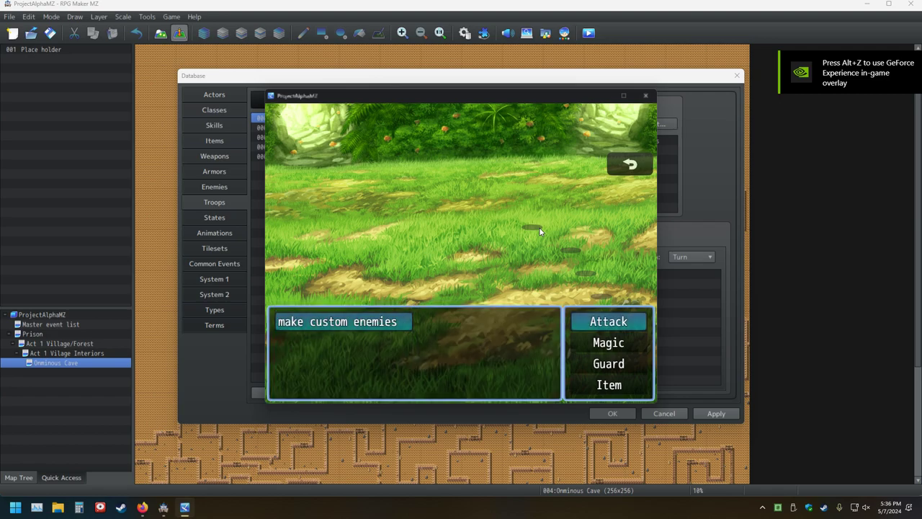
{"action": "key", "text": "Return"}
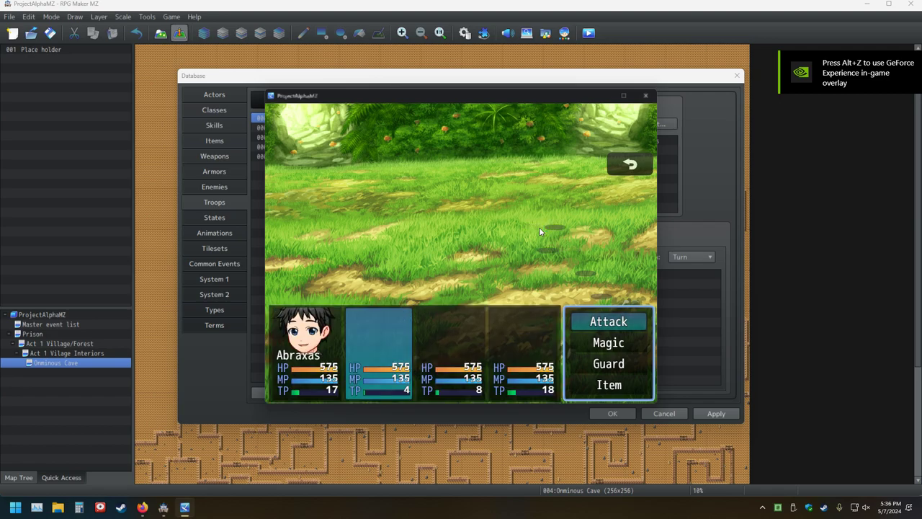
{"action": "key", "text": "Return"}
{"action": "key", "text": "Return"}
{"action": "key", "text": "Return"}
{"action": "key", "text": "Return"}
{"action": "key", "text": "Return"}
{"action": "key", "text": "Return"}
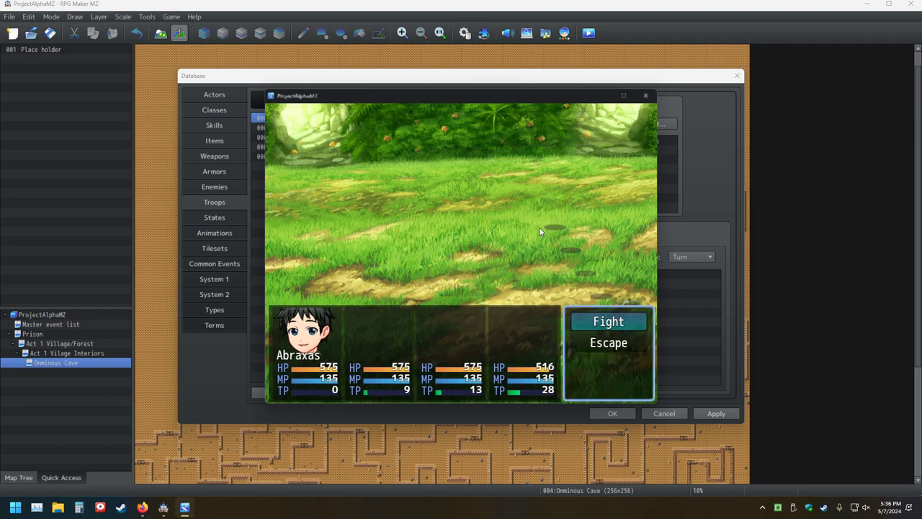
Restart the battle test of troop 0001 to begin a fresh fight
{"action": "key", "text": "Return"}
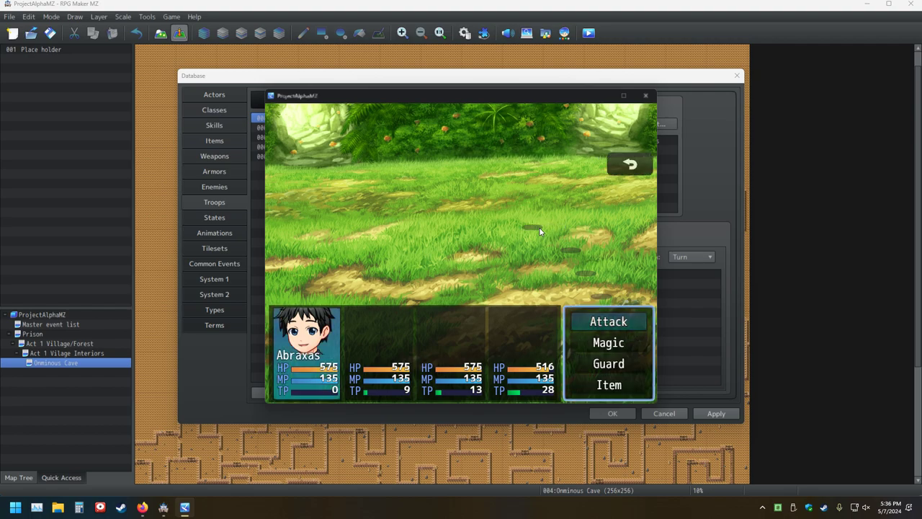
{"action": "key", "text": "Return"}
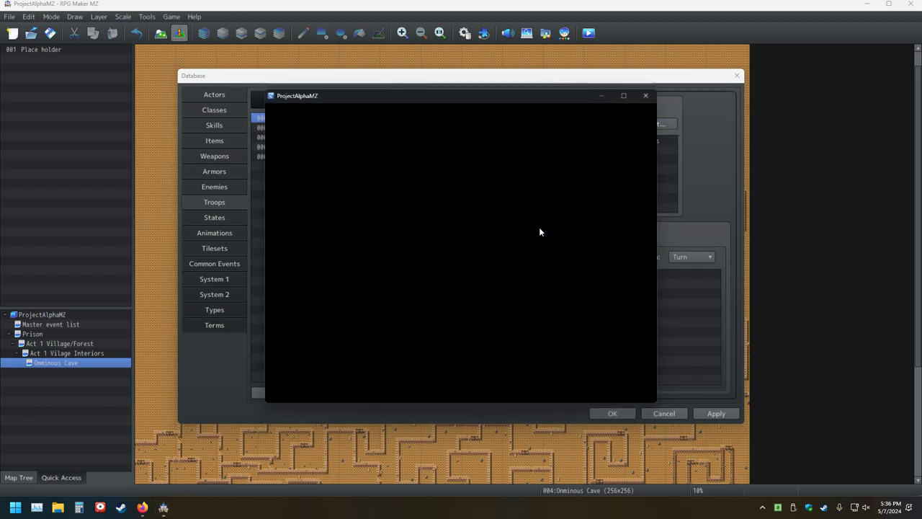
{"action": "key", "text": "Return"}
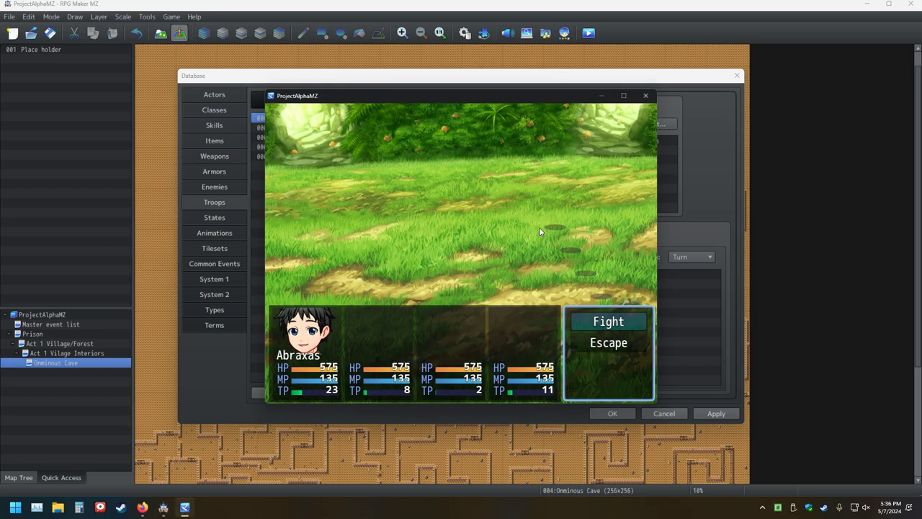
Play one battle round with the party using Attack to recheck how Abraxas's TP changes, and close the battle test
{"action": "key", "text": "Return"}
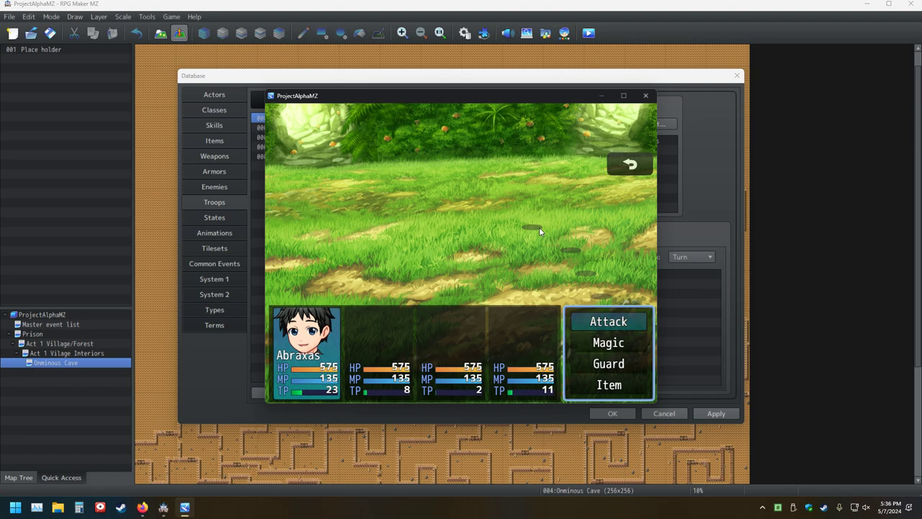
{"action": "key", "text": "Return"}
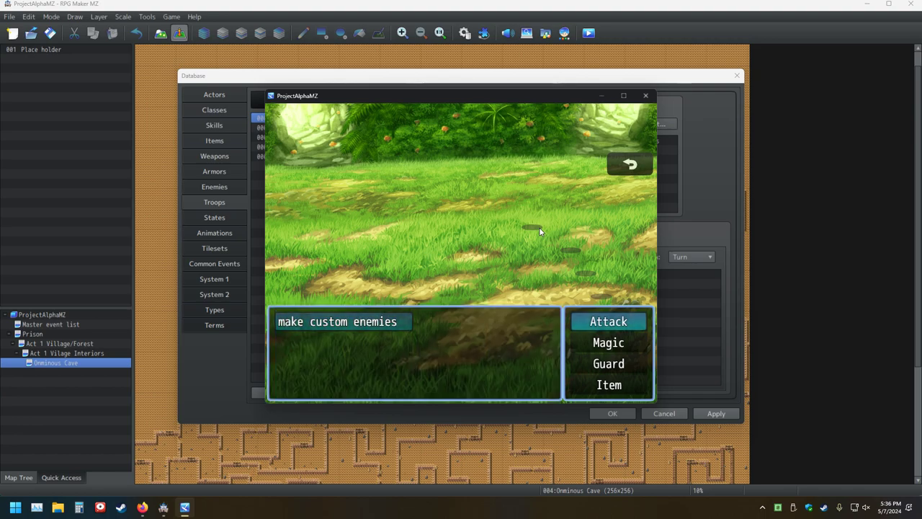
{"action": "key", "text": "Escape"}
{"action": "key", "text": "Return"}
{"action": "key", "text": "Escape"}
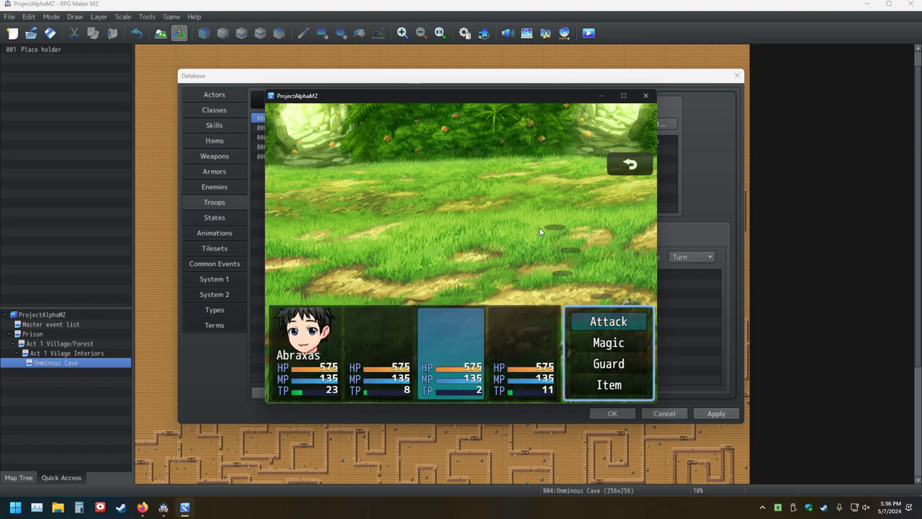
{"action": "key", "text": "Return"}
{"action": "key", "text": "Escape"}
{"action": "key", "text": "Return"}
{"action": "key", "text": "Return"}
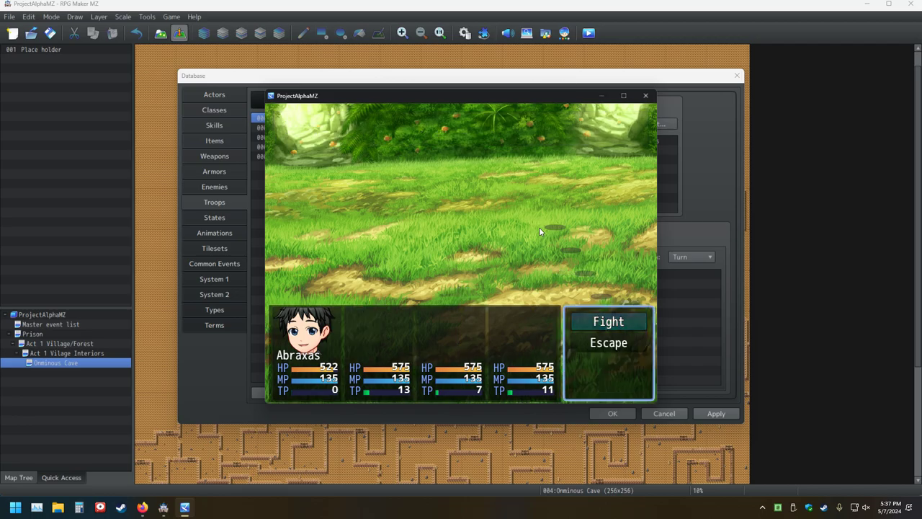
{"action": "left_click", "coordinate": [646, 96]}
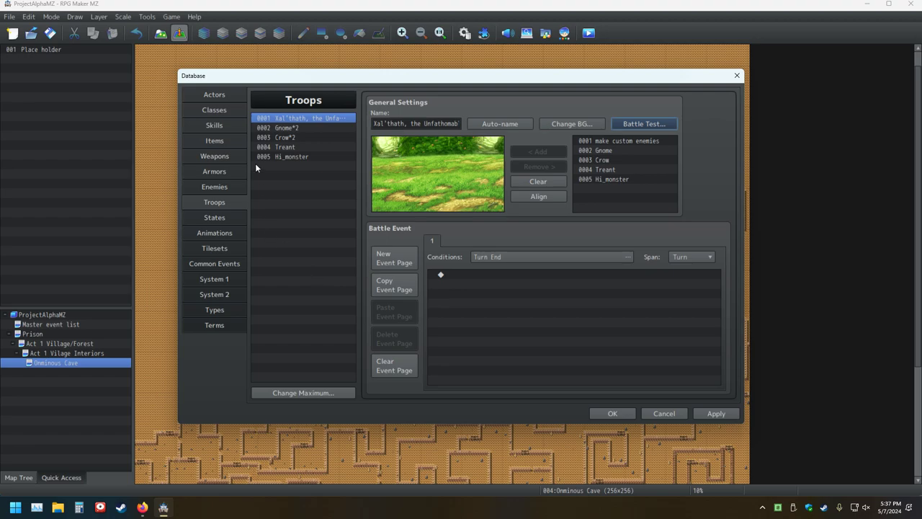
Delete the Common Event effect from skill 0001 Attack
{"action": "left_click", "coordinate": [215, 126]}
{"action": "left_click", "coordinate": [598, 225]}
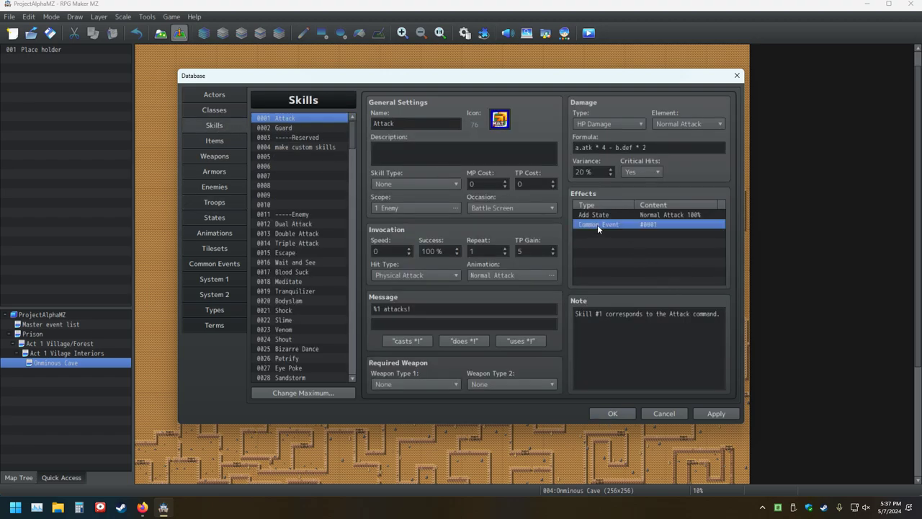
{"action": "key", "text": "Delete"}
Start a new trait on weapon 0022 Mithril Axe and look through the available trait categories for TP-related options
{"action": "left_click", "coordinate": [216, 156]}
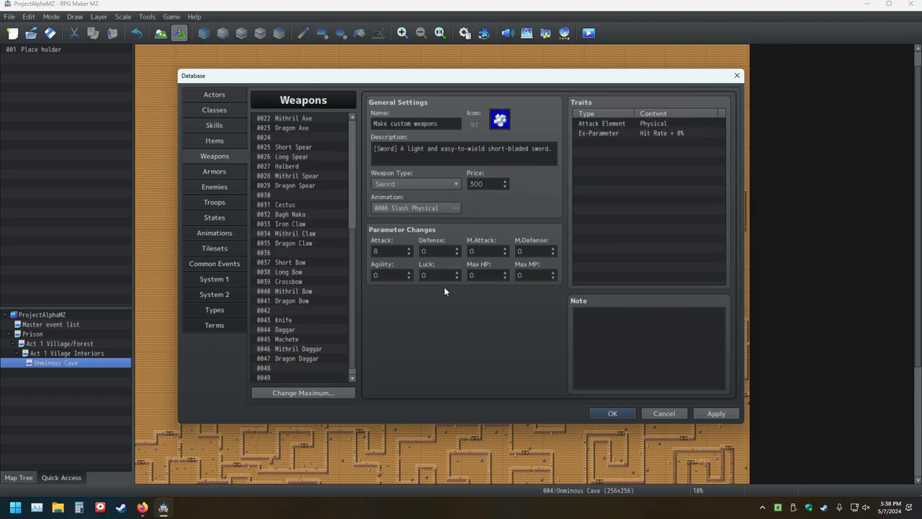
{"action": "left_click", "coordinate": [303, 119]}
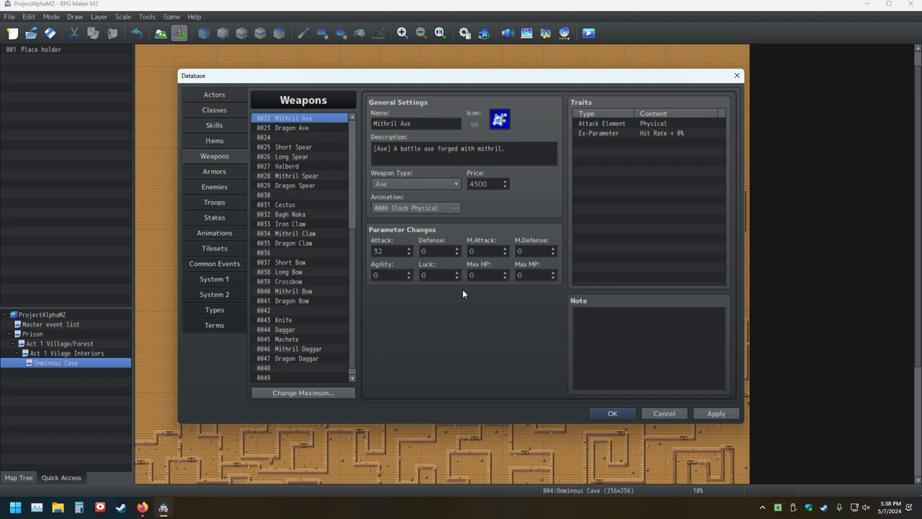
{"action": "double_click", "coordinate": [601, 142]}
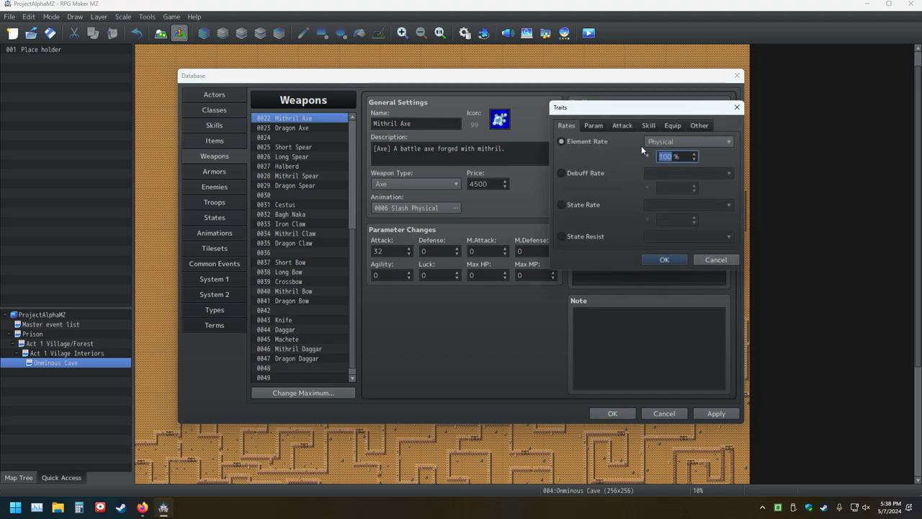
{"action": "left_click", "coordinate": [649, 125]}
{"action": "left_click", "coordinate": [699, 125]}
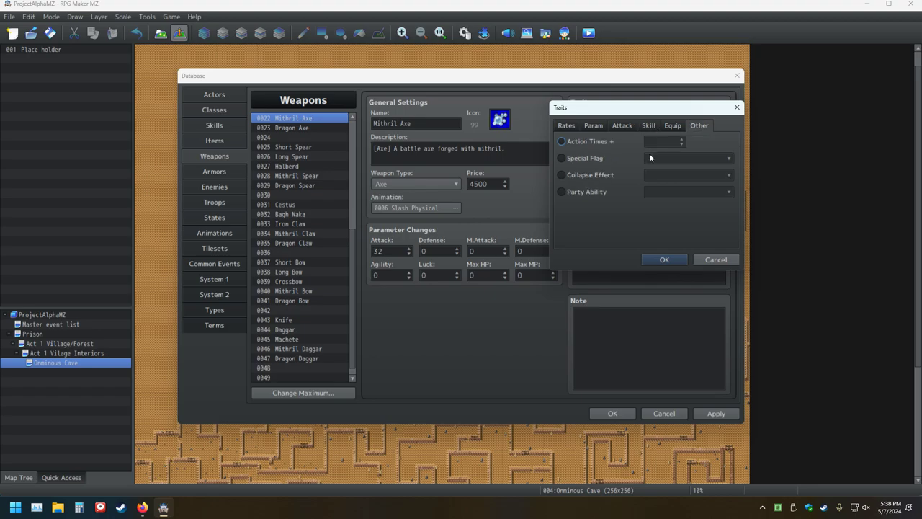
{"action": "left_click", "coordinate": [592, 125]}
{"action": "left_click", "coordinate": [566, 127]}
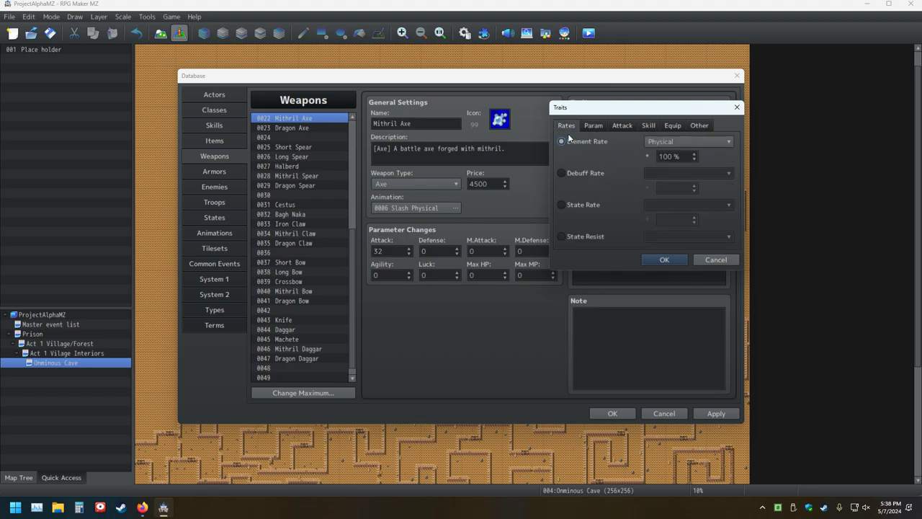
{"action": "left_click", "coordinate": [623, 125]}
{"action": "left_click", "coordinate": [651, 125]}
{"action": "left_click", "coordinate": [669, 126]}
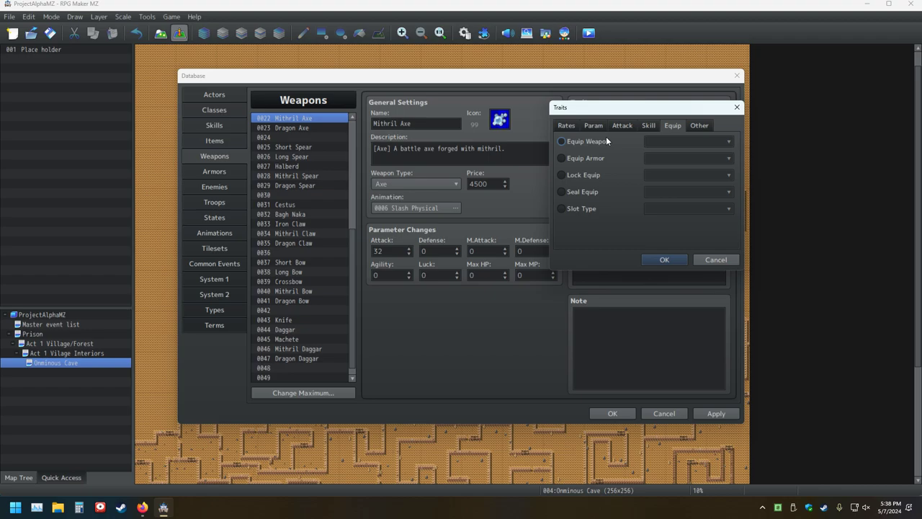
{"action": "left_click", "coordinate": [591, 126]}
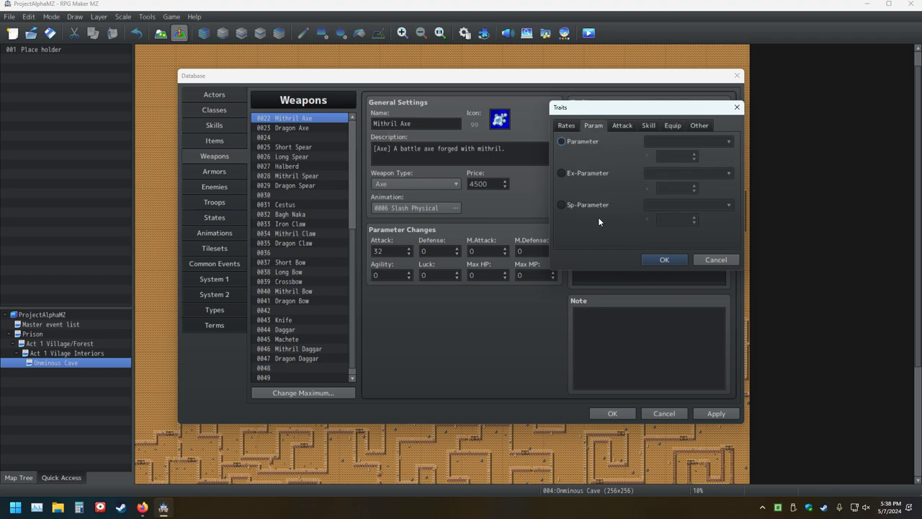
{"action": "left_click", "coordinate": [565, 127]}
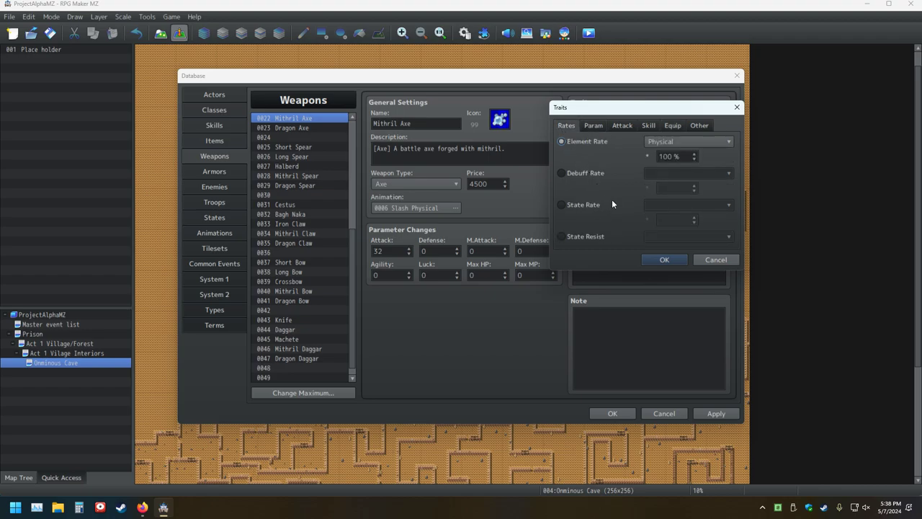
{"action": "left_click", "coordinate": [595, 125]}
{"action": "left_click", "coordinate": [622, 125]}
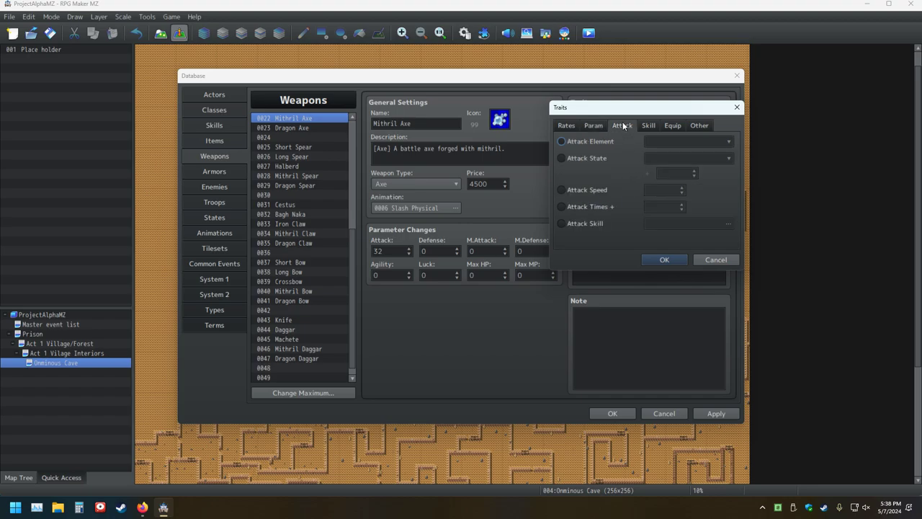
{"action": "left_click", "coordinate": [595, 125]}
Examine the Ex-Parameter, Parameter and Sp-Parameter options offered for the Mithril Axe's new trait
{"action": "left_click", "coordinate": [589, 174]}
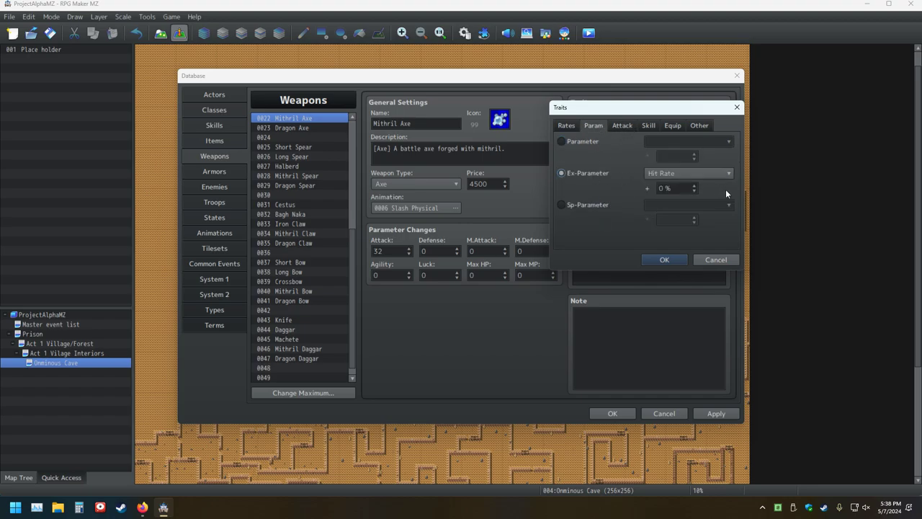
{"action": "left_click", "coordinate": [716, 176]}
{"action": "left_click", "coordinate": [716, 175]}
{"action": "left_click", "coordinate": [580, 140]}
{"action": "left_click", "coordinate": [687, 141]}
{"action": "left_click", "coordinate": [687, 142]}
{"action": "left_click", "coordinate": [588, 204]}
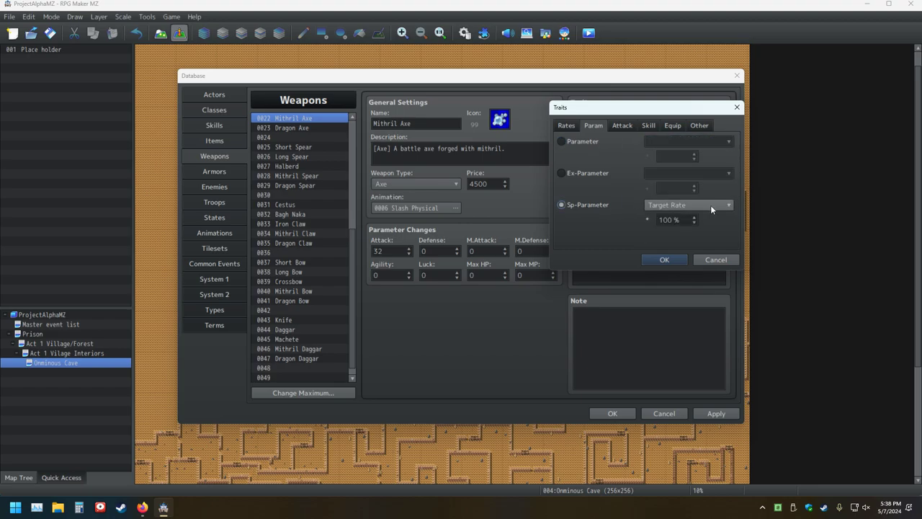
{"action": "left_click", "coordinate": [712, 208]}
{"action": "left_click", "coordinate": [711, 208]}
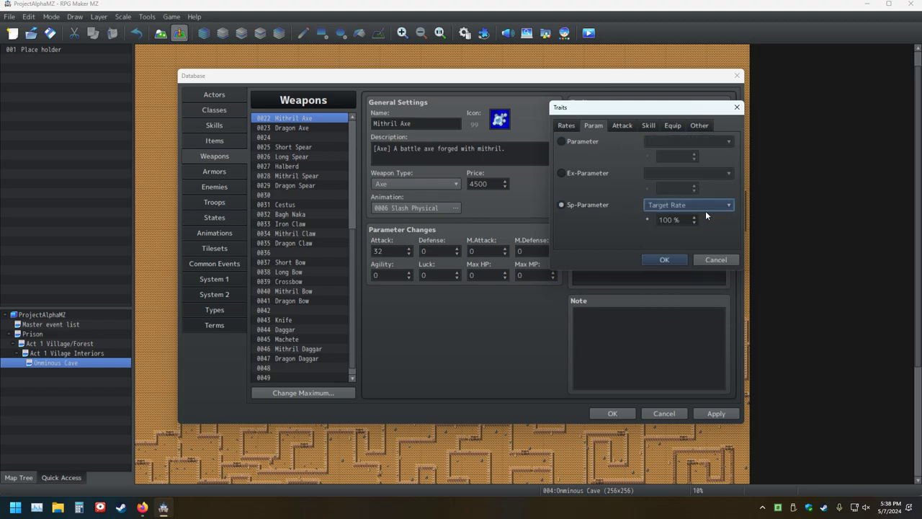
Try the TP Charge Rate as the Sp-Parameter of the Mithril Axe's new trait
{"action": "left_click", "coordinate": [705, 210]}
{"action": "left_click", "coordinate": [676, 273]}
{"action": "left_click", "coordinate": [708, 206]}
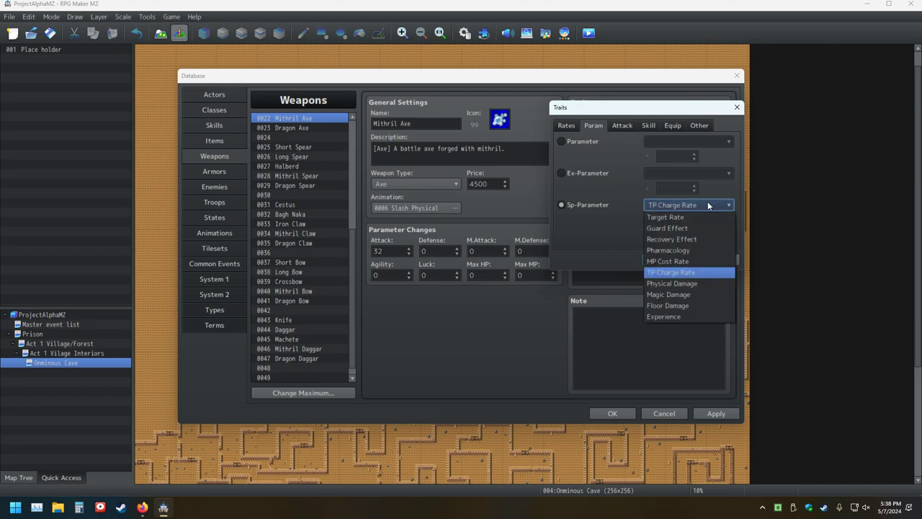
{"action": "left_click", "coordinate": [707, 205]}
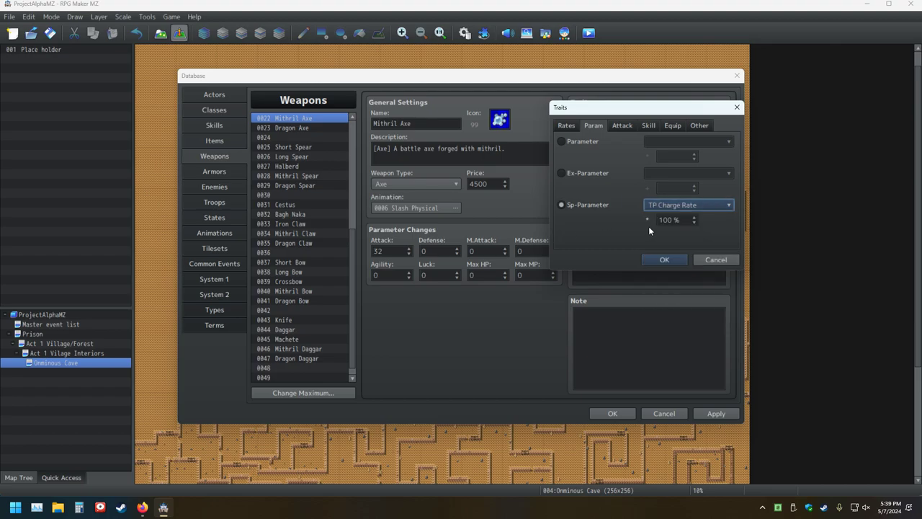
{"action": "double_click", "coordinate": [664, 219]}
{"action": "key", "text": "BackSpace"}
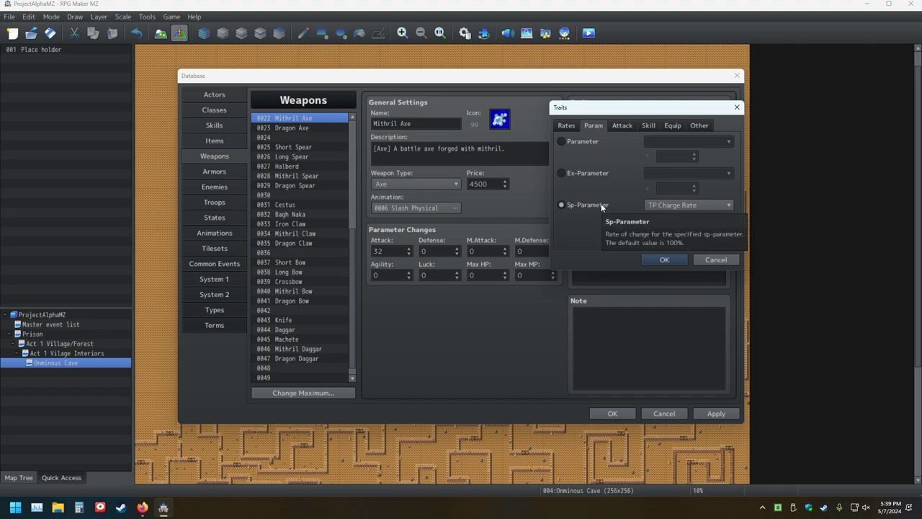
Check the Skill, Equip, Other, Attack and Rates trait options, and cancel the new trait
{"action": "left_click", "coordinate": [648, 126]}
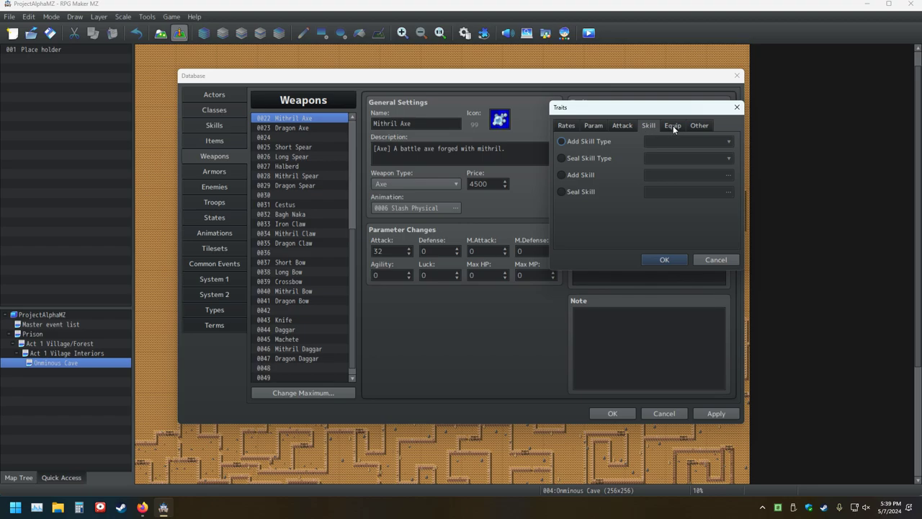
{"action": "left_click", "coordinate": [672, 125]}
{"action": "left_click", "coordinate": [700, 127]}
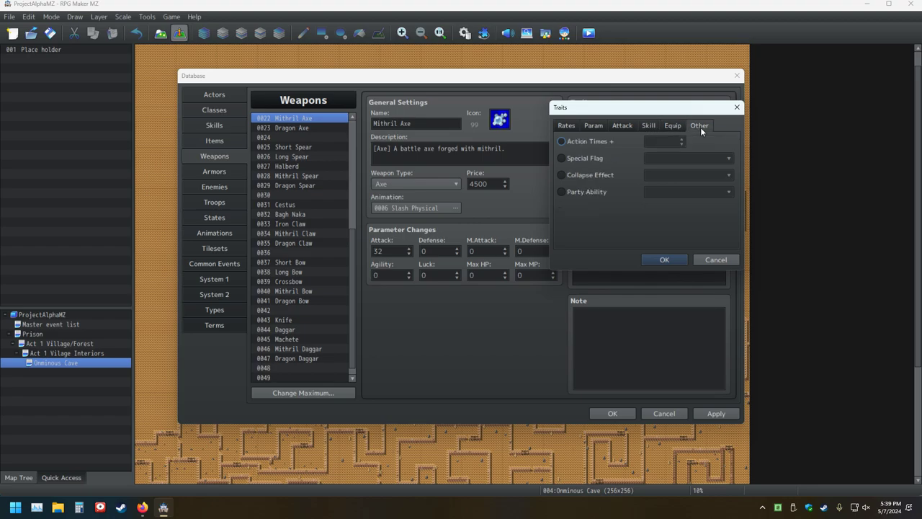
{"action": "left_click", "coordinate": [623, 128]}
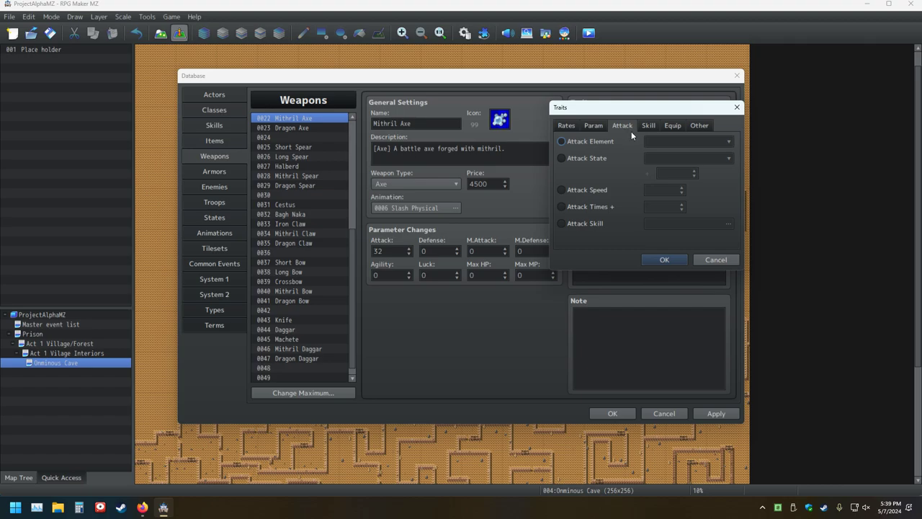
{"action": "left_click", "coordinate": [566, 126]}
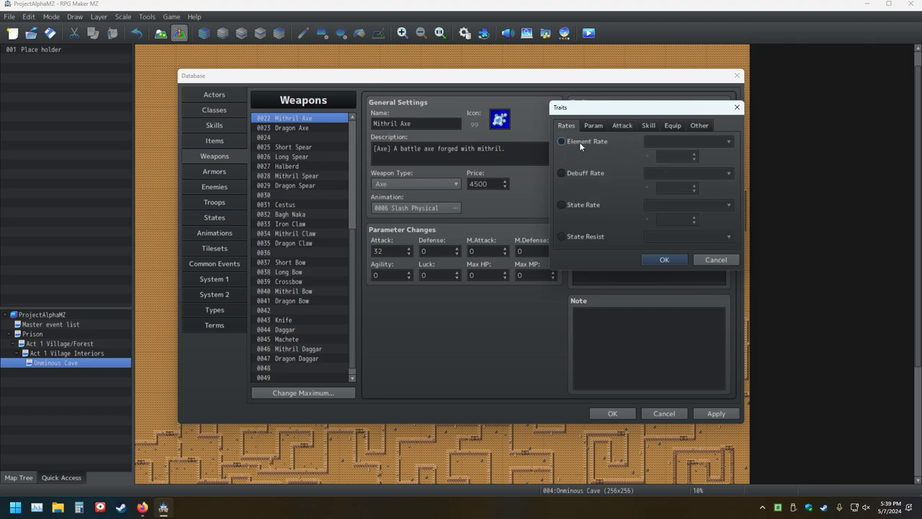
{"action": "left_click", "coordinate": [716, 260]}
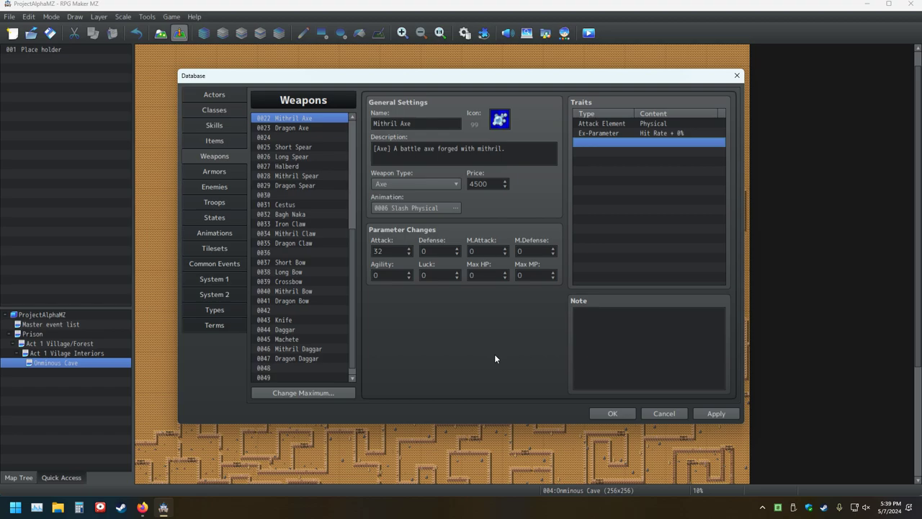
Add an Sp-Parameter trait to the Mithril Axe with the TP Charge Rate at the maximum 1000%
{"action": "double_click", "coordinate": [635, 144]}
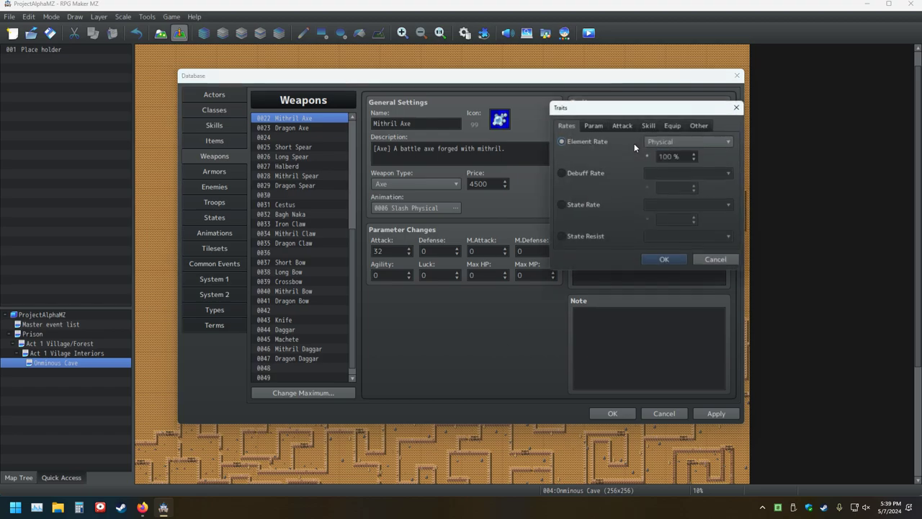
{"action": "left_click", "coordinate": [592, 126]}
{"action": "left_click", "coordinate": [582, 206]}
{"action": "left_click", "coordinate": [683, 206]}
{"action": "key", "text": "Escape"}
{"action": "double_click", "coordinate": [663, 221]}
{"action": "type", "text": "9999999"}
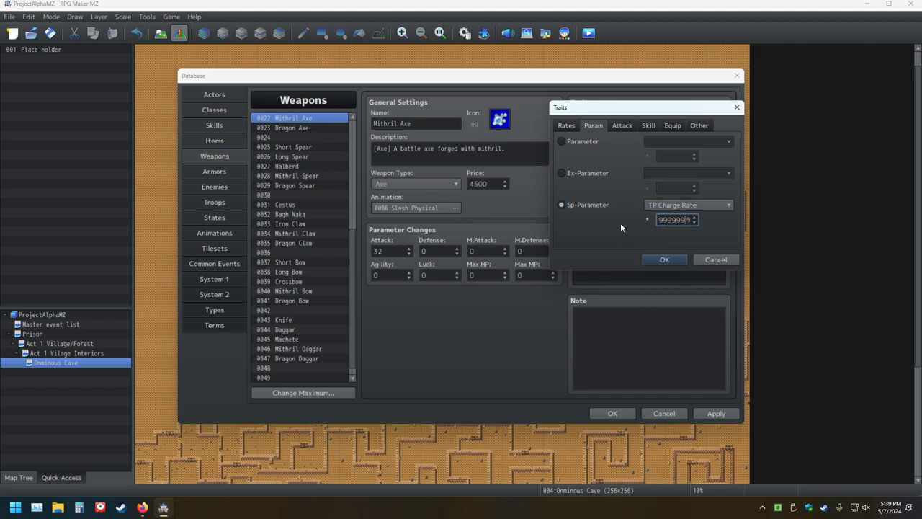
{"action": "left_click", "coordinate": [666, 258]}
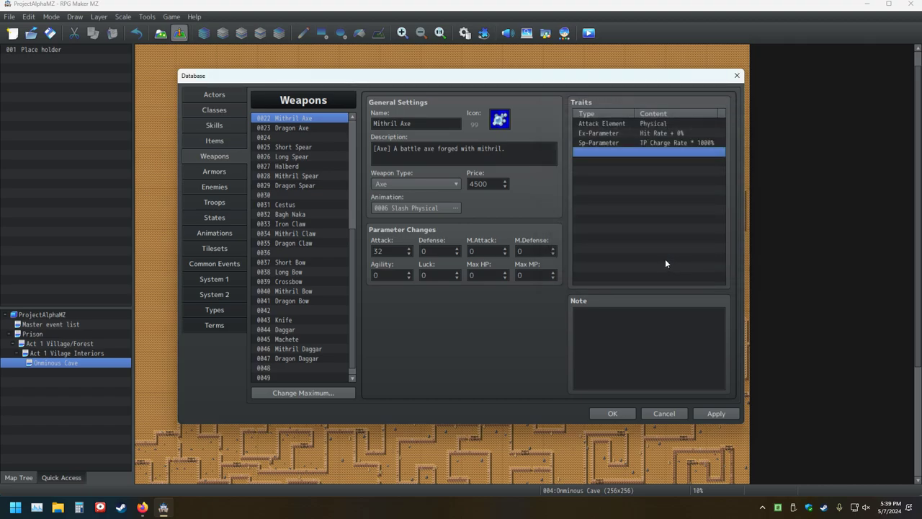
Try a TP Charge Rate of 10% in the Mithril Axe's Sp-Parameter trait, and delete that trait
{"action": "left_click", "coordinate": [602, 143]}
{"action": "double_click", "coordinate": [602, 143]}
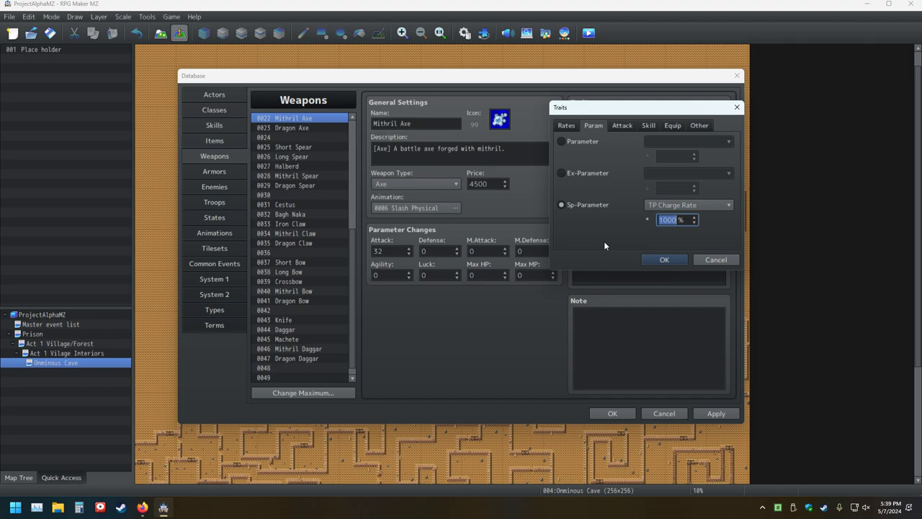
{"action": "type", "text": "10"}
{"action": "left_click", "coordinate": [695, 261]}
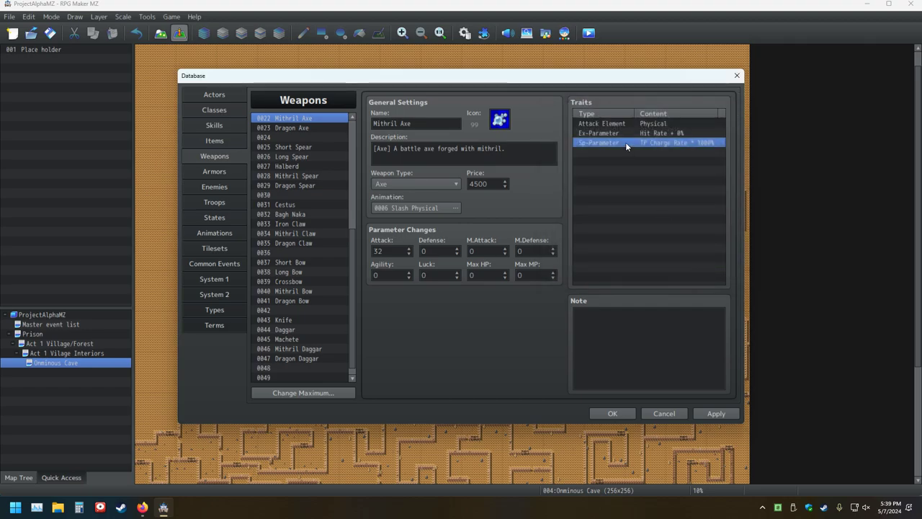
{"action": "key", "text": "Delete"}
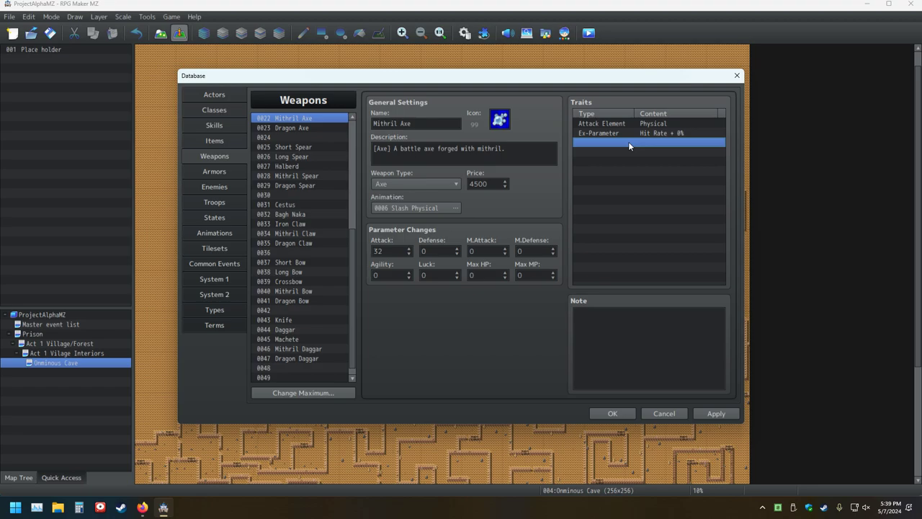
Add an Sp-Parameter trait with a TP Charge Rate of 10% to the Short Bow
{"action": "left_click", "coordinate": [308, 263]}
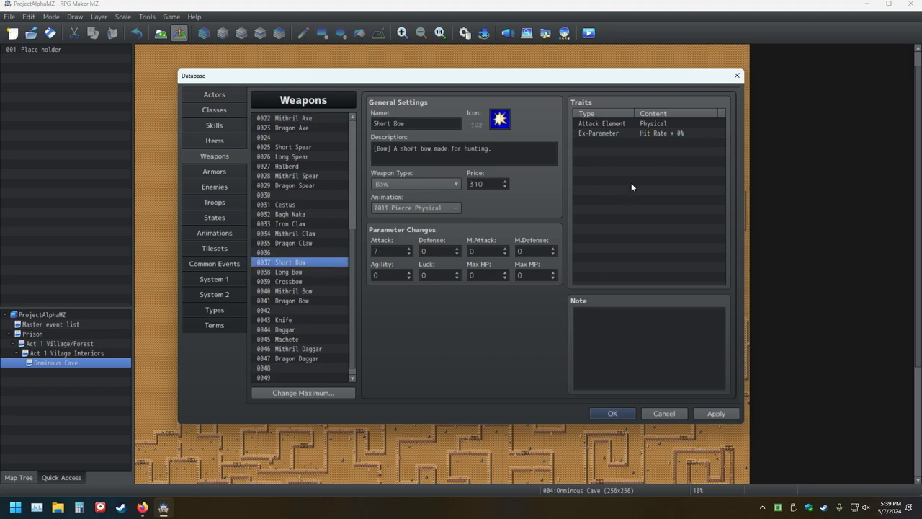
{"action": "double_click", "coordinate": [606, 143]}
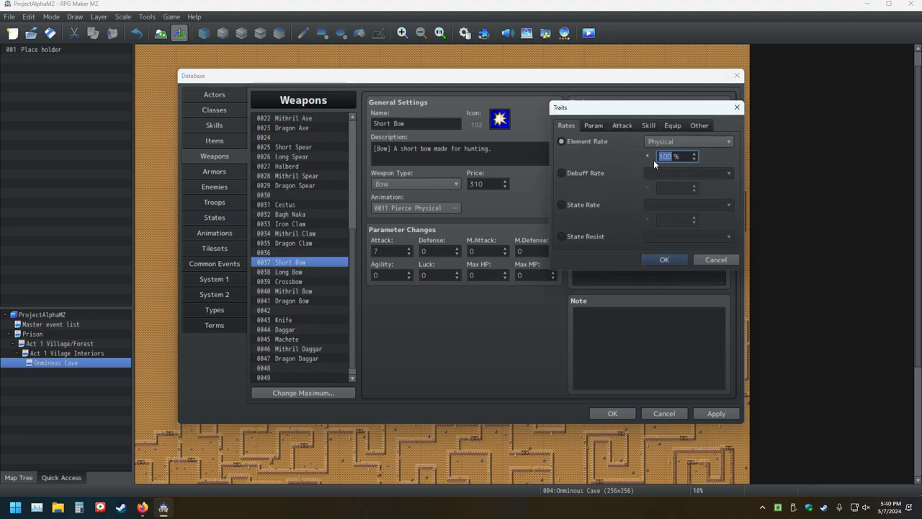
{"action": "left_click", "coordinate": [593, 126]}
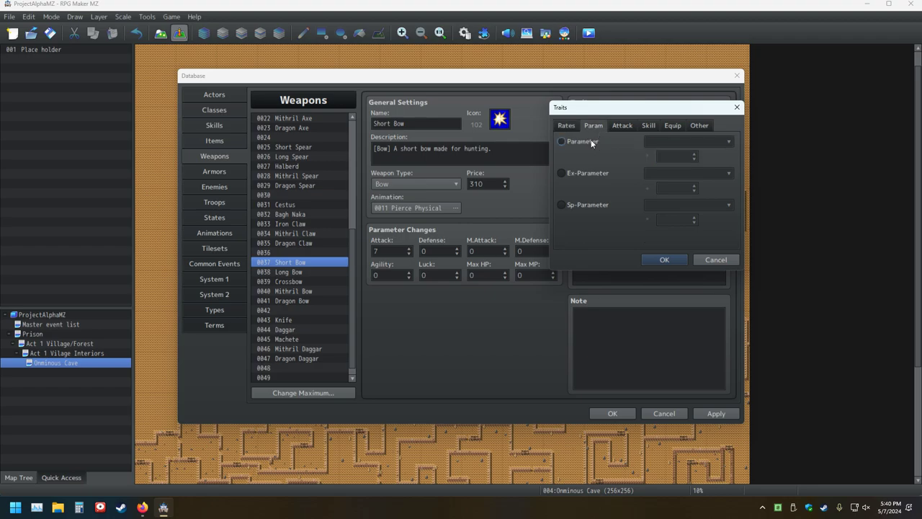
{"action": "left_click", "coordinate": [574, 207]}
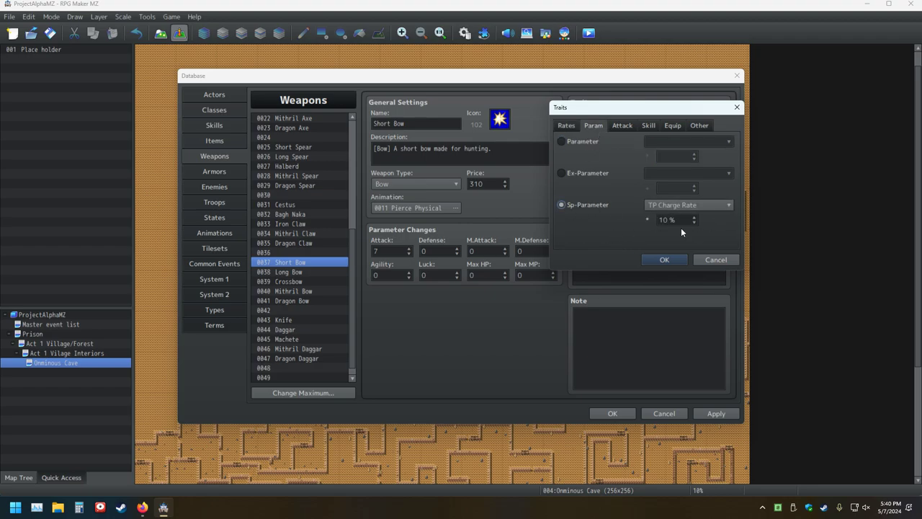
{"action": "left_click", "coordinate": [669, 259]}
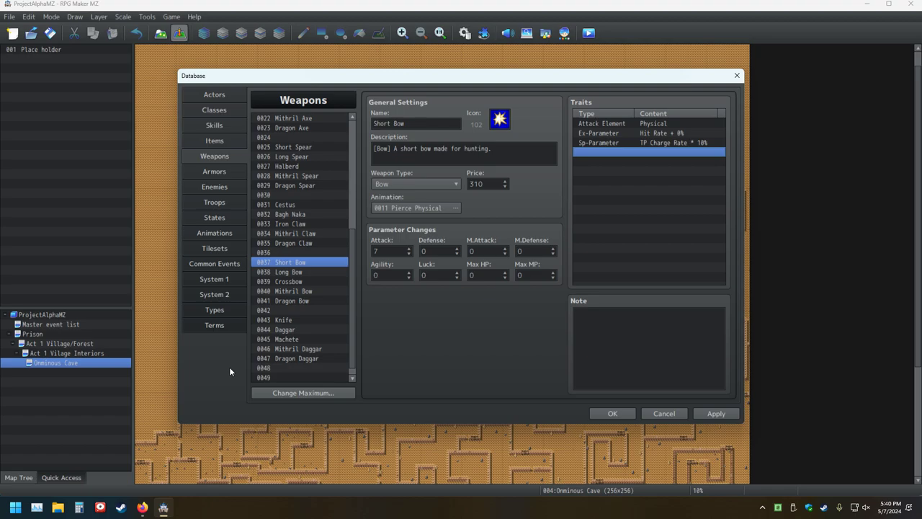
Run a battle test of the first troop, attack the enemy to check the TP gain, and close the test
{"action": "left_click", "coordinate": [214, 203]}
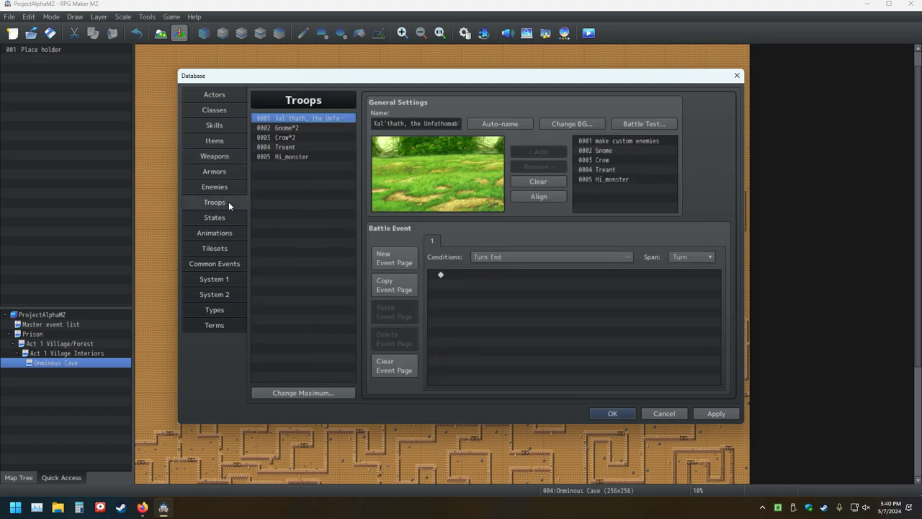
{"action": "left_click", "coordinate": [638, 129]}
{"action": "left_click", "coordinate": [561, 329]}
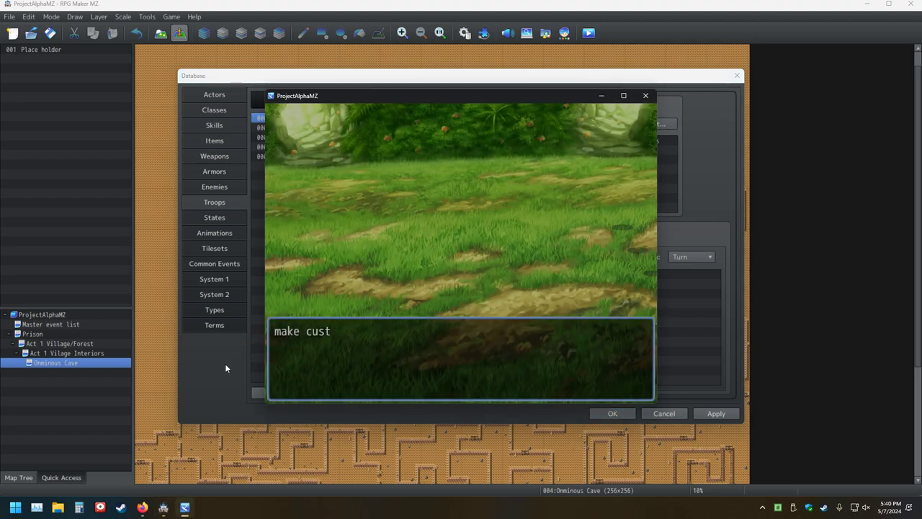
{"action": "key", "text": "Return"}
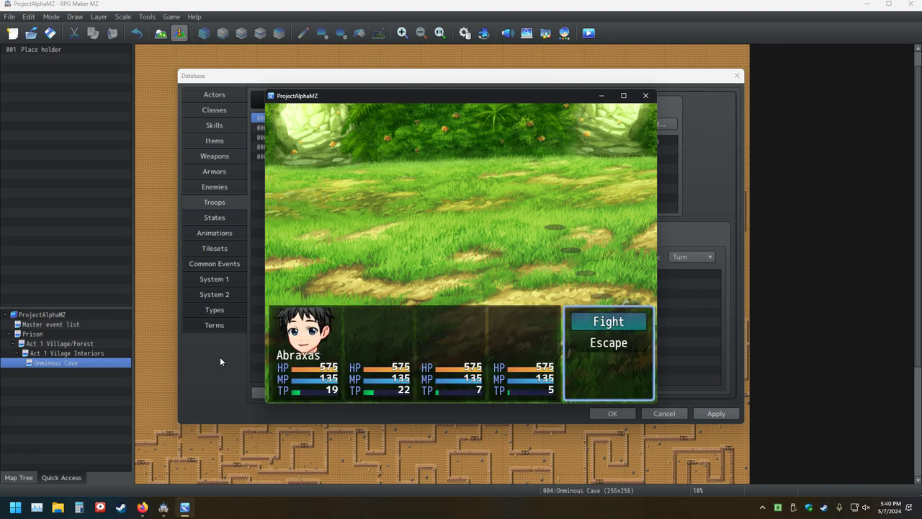
{"action": "key", "text": "Return"}
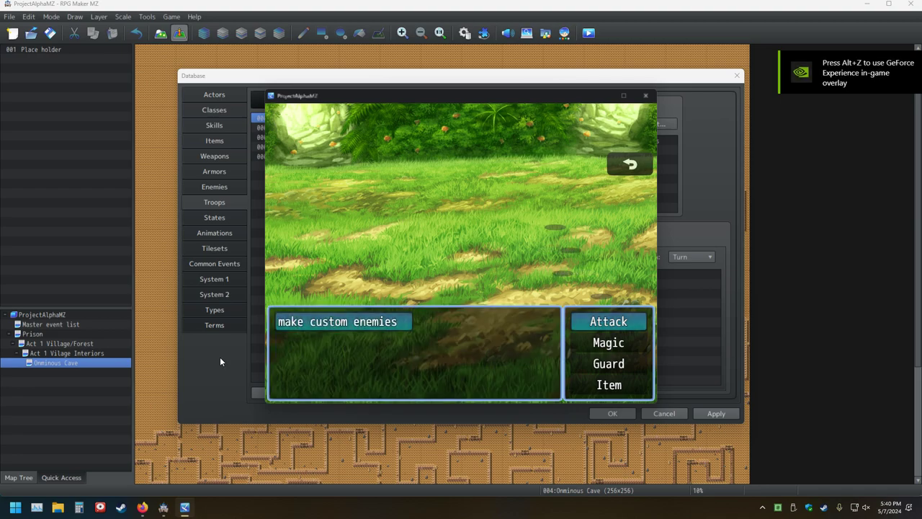
{"action": "key", "text": "Return"}
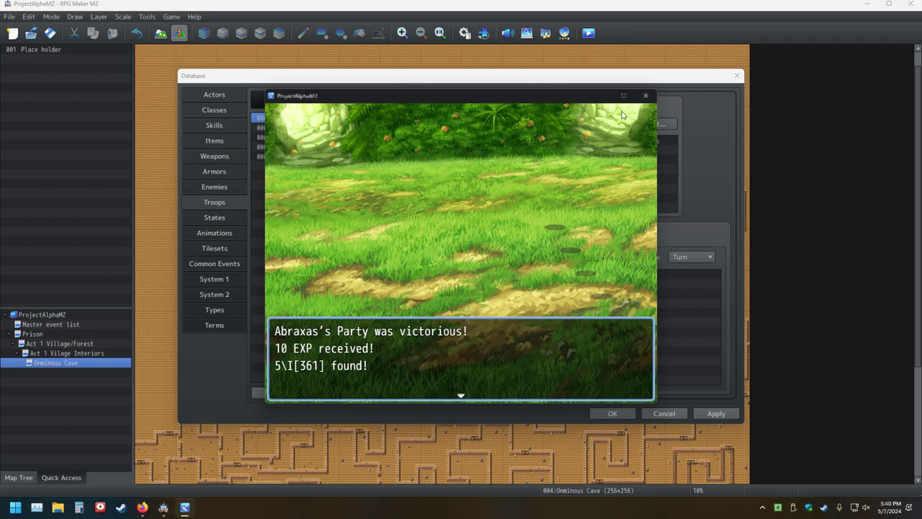
{"action": "left_click", "coordinate": [645, 95]}
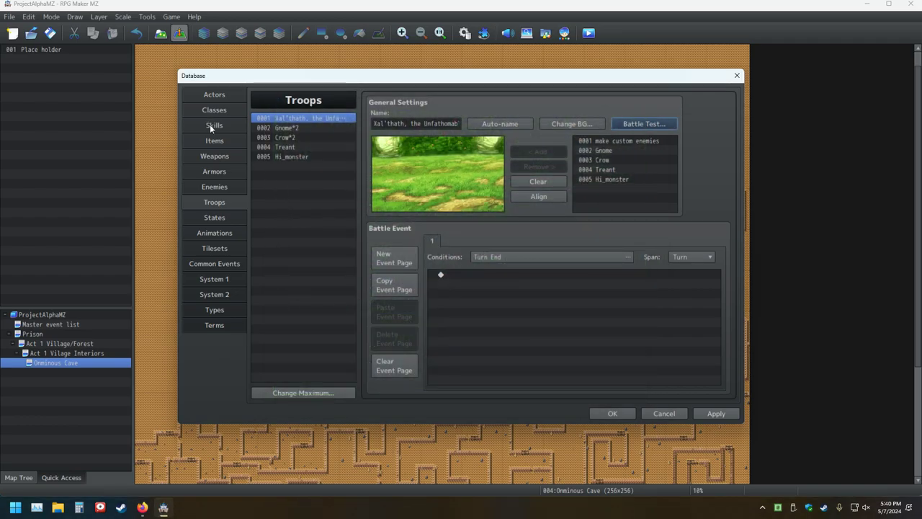
Look through the Actors, System 1, System 2, Types, Terms and Classes settings for what determines the battle party's members
{"action": "left_click", "coordinate": [226, 98]}
{"action": "left_click", "coordinate": [288, 127]}
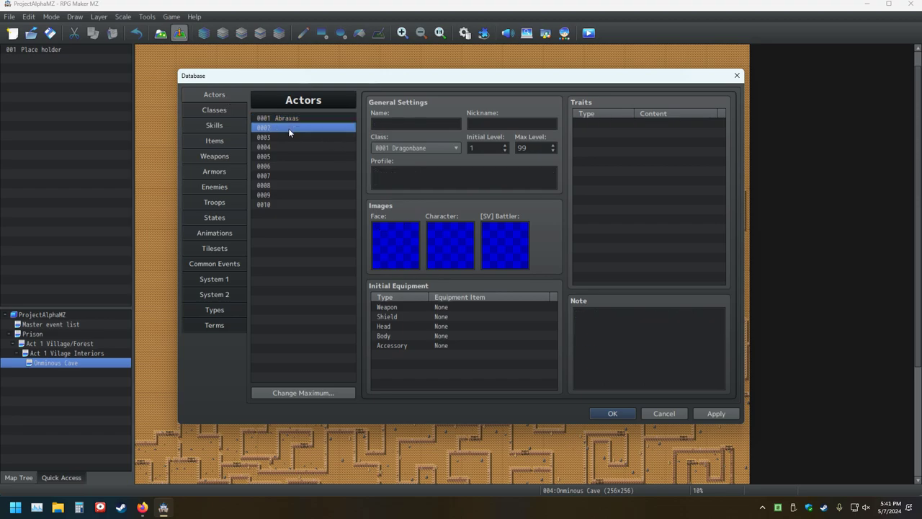
{"action": "left_click", "coordinate": [219, 279]}
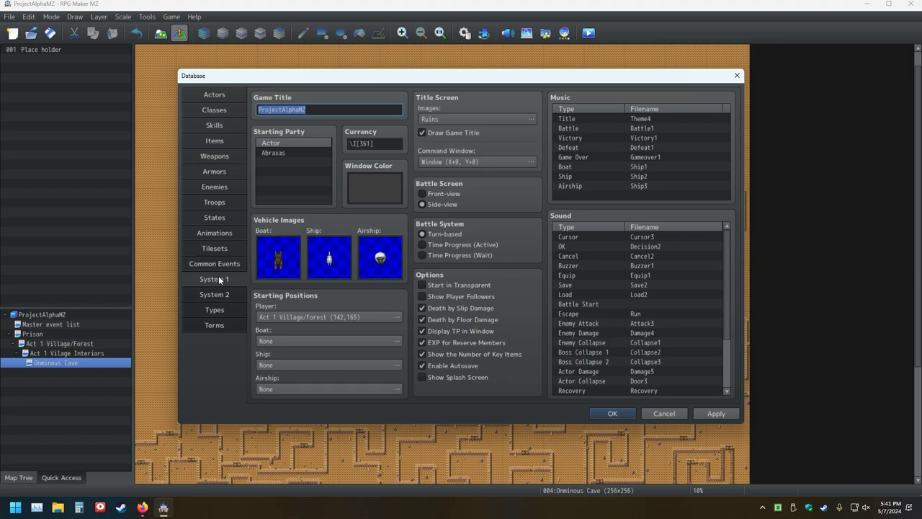
{"action": "left_click", "coordinate": [218, 293]}
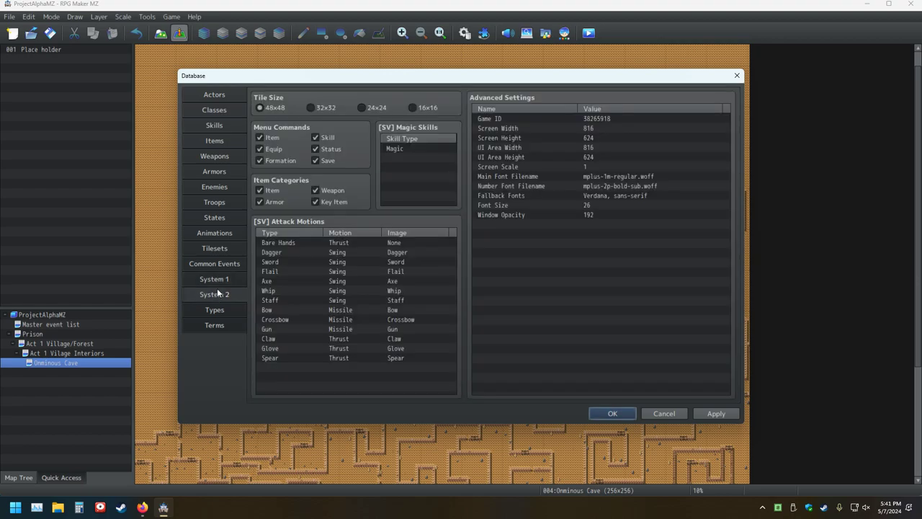
{"action": "left_click", "coordinate": [219, 311]}
{"action": "left_click", "coordinate": [221, 325]}
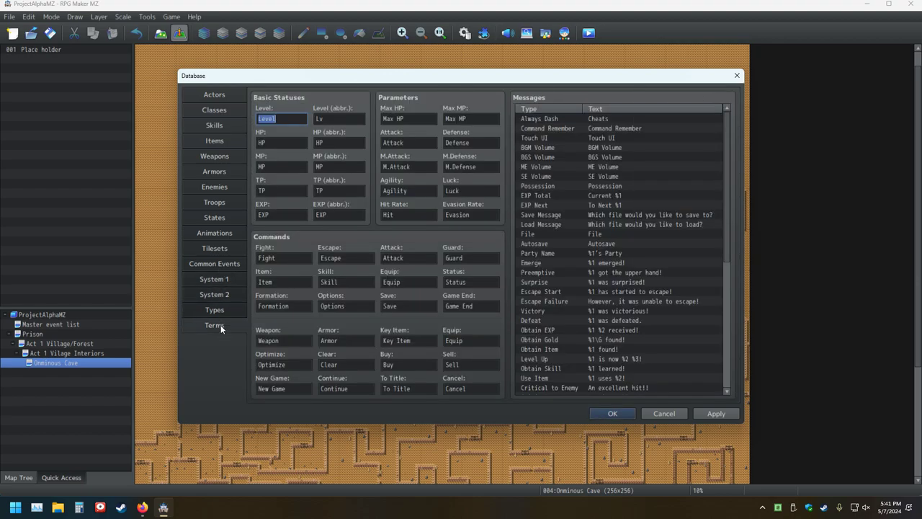
{"action": "left_click", "coordinate": [215, 279]}
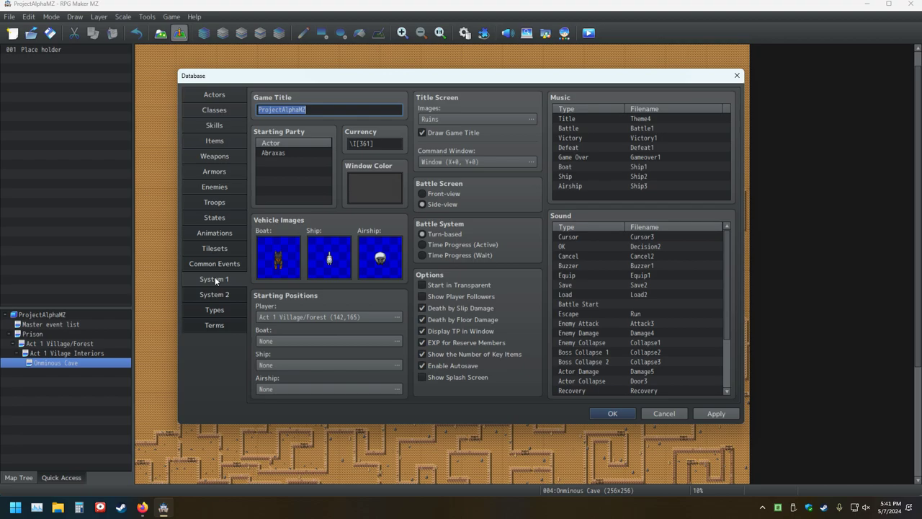
{"action": "left_click", "coordinate": [276, 155]}
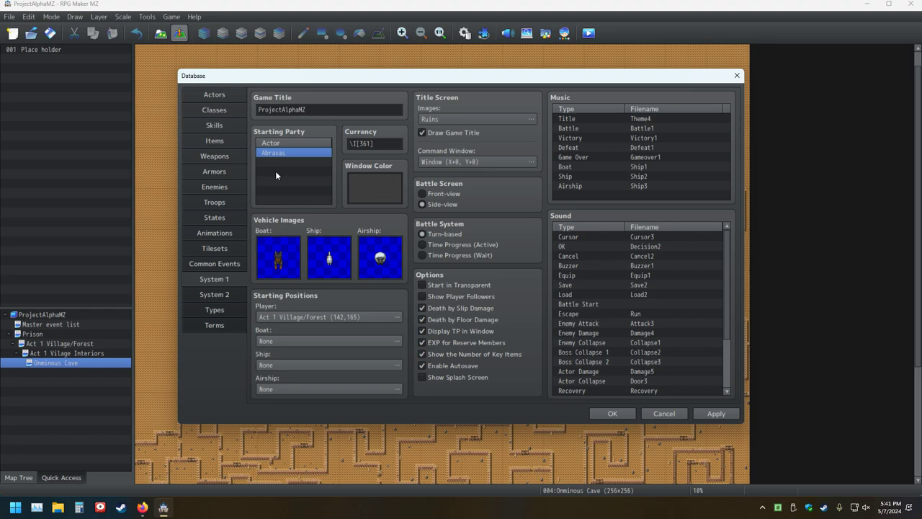
{"action": "left_click", "coordinate": [214, 110]}
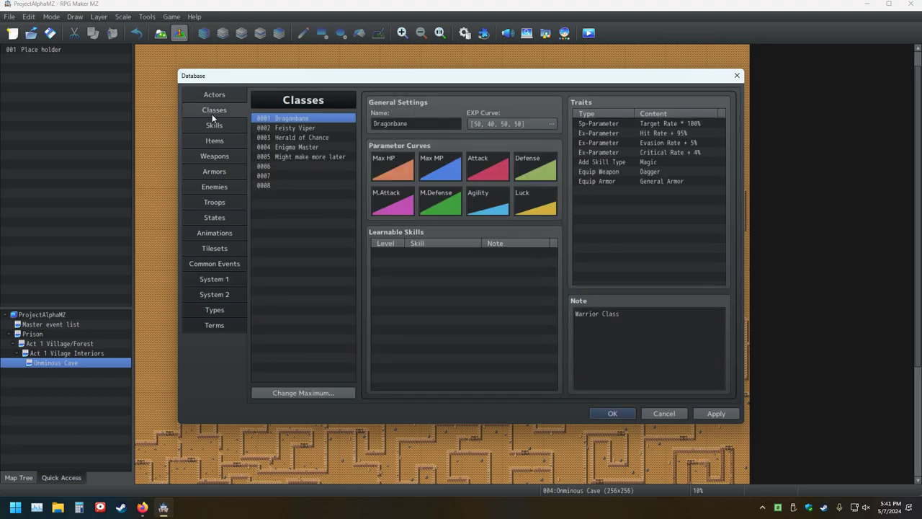
Reduce the maximum number of actors in the database to 1
{"action": "left_click", "coordinate": [213, 96]}
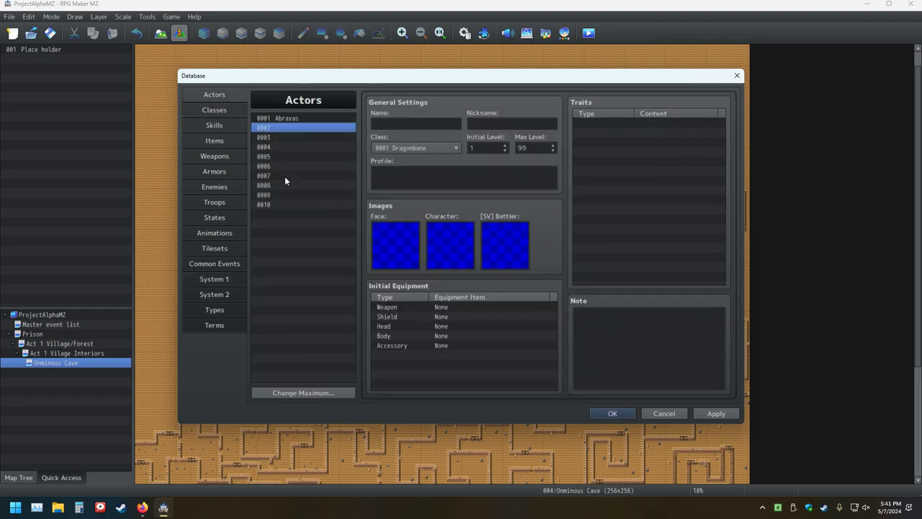
{"action": "left_click", "coordinate": [308, 395]}
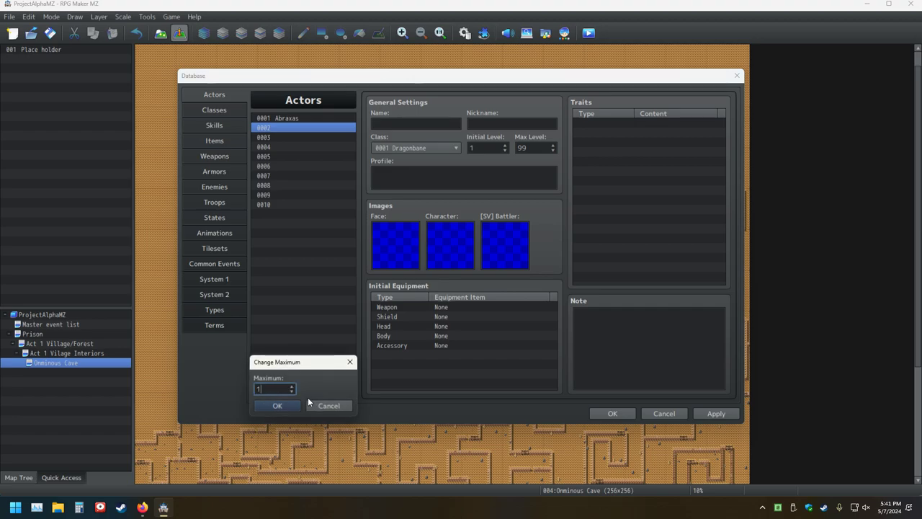
{"action": "key", "text": "Return"}
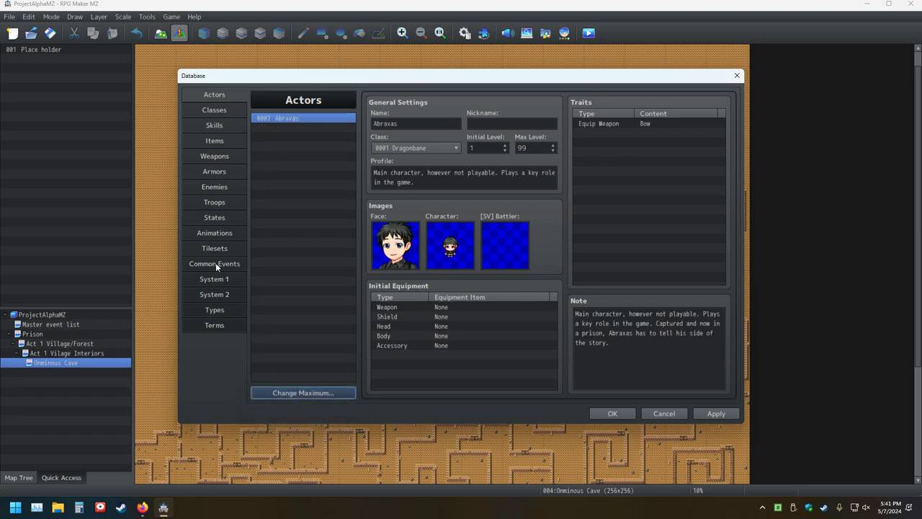
Battle-test the first troop with the single actor and attack the enemy to check the TP gain
{"action": "left_click", "coordinate": [214, 202]}
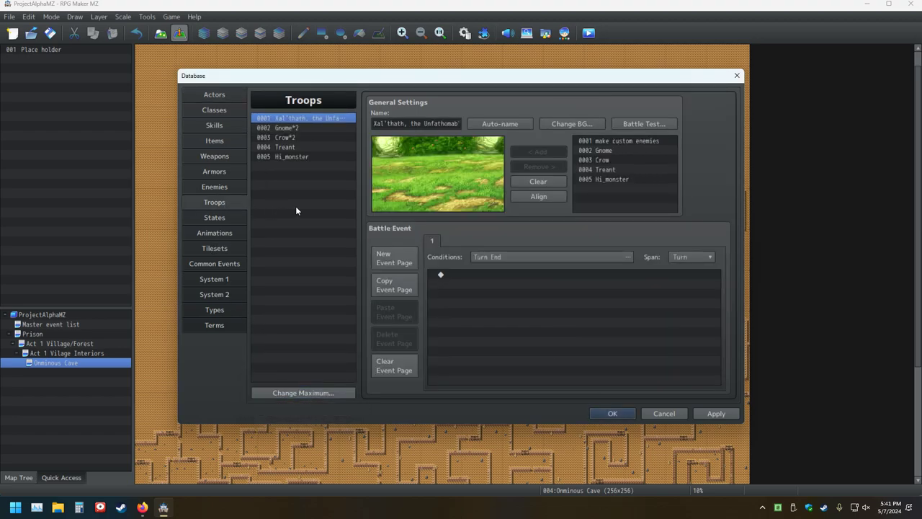
{"action": "left_click", "coordinate": [650, 122]}
{"action": "left_click", "coordinate": [504, 329]}
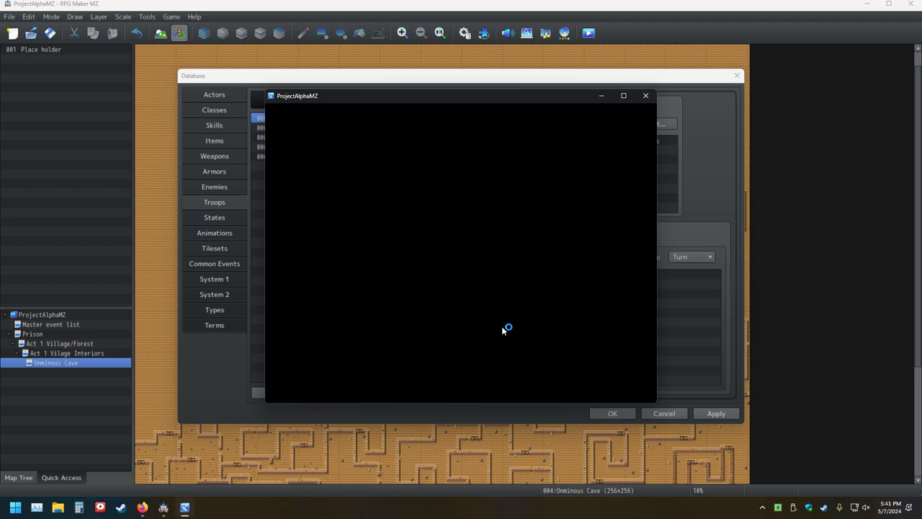
{"action": "key", "text": "Return"}
{"action": "key", "text": "Return"}
{"action": "key", "text": "Return"}
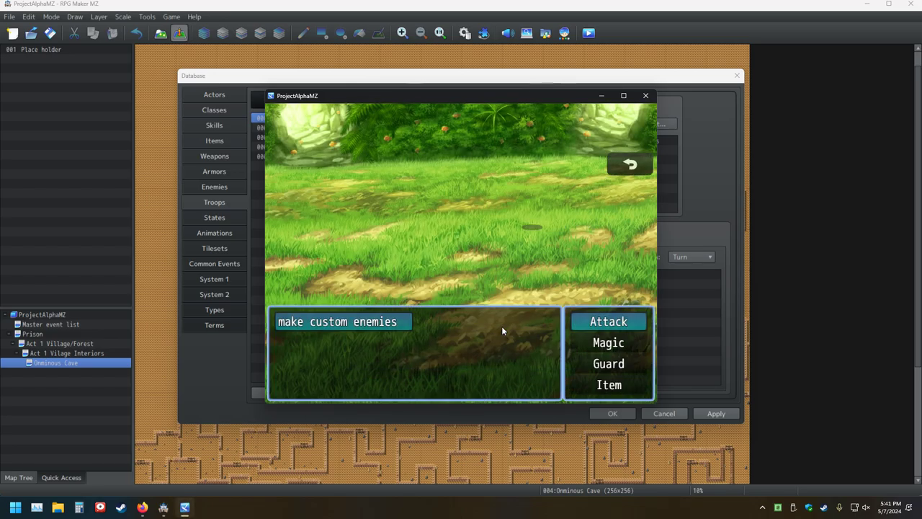
{"action": "key", "text": "Return"}
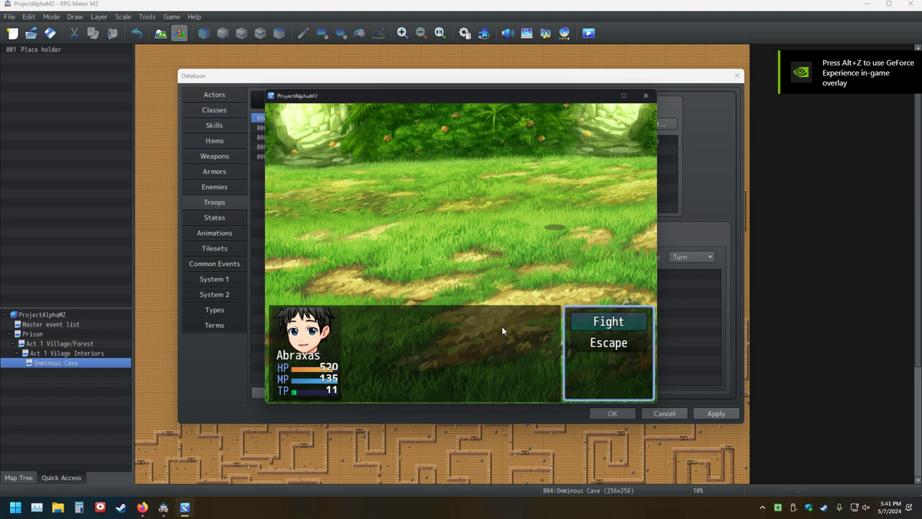
Return to the database and set the TP Charge Rate in the Short Bow's Sp-Parameter trait to 100%
{"action": "left_click", "coordinate": [679, 342]}
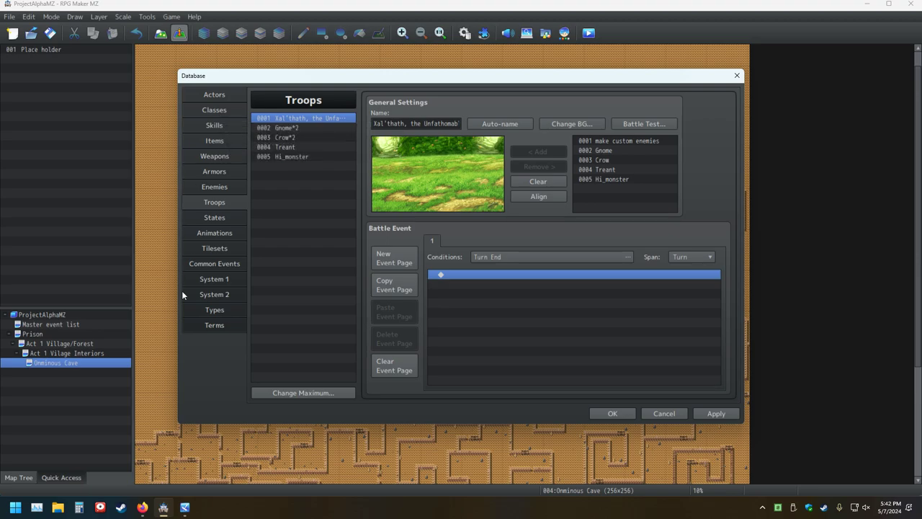
{"action": "left_click", "coordinate": [229, 157]}
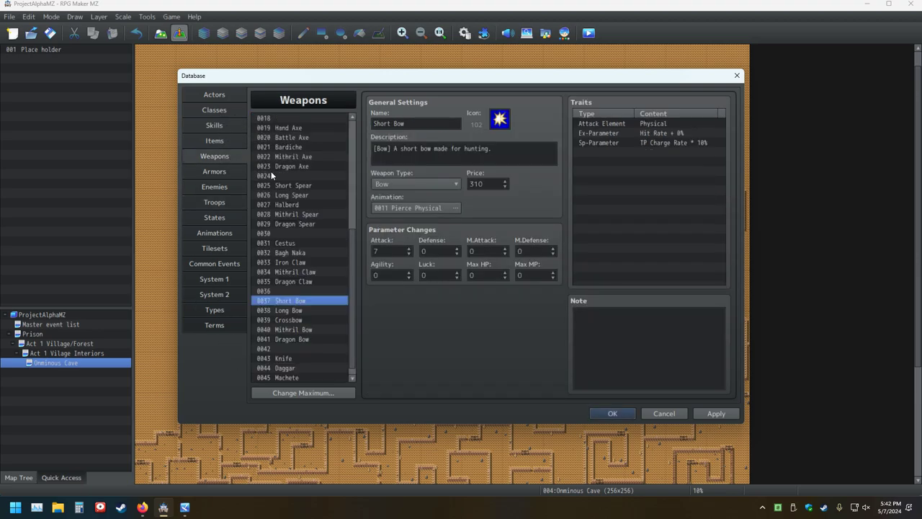
{"action": "double_click", "coordinate": [602, 143]}
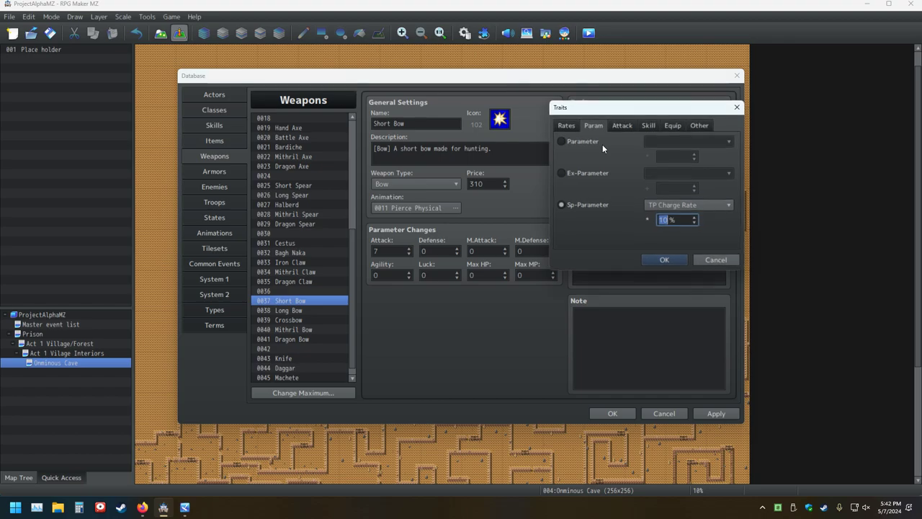
{"action": "left_click", "coordinate": [670, 220]}
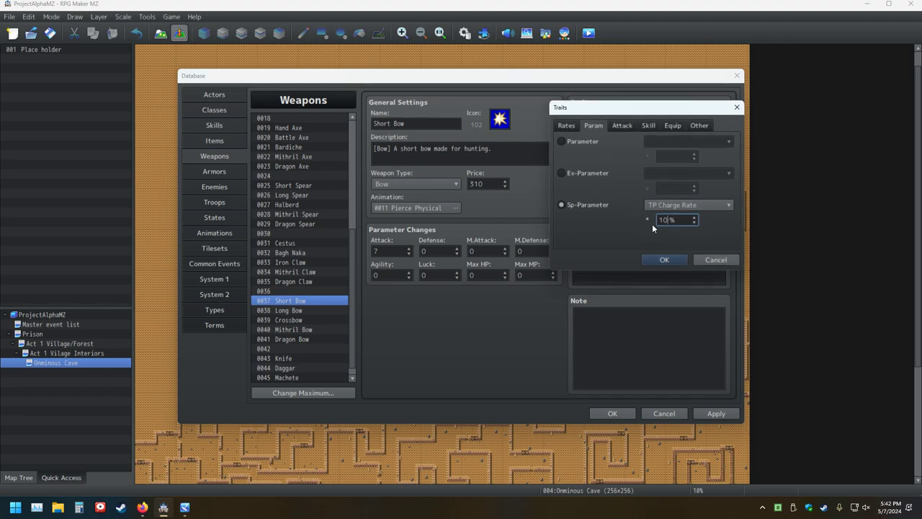
{"action": "type", "text": "0"}
{"action": "left_click", "coordinate": [661, 260]}
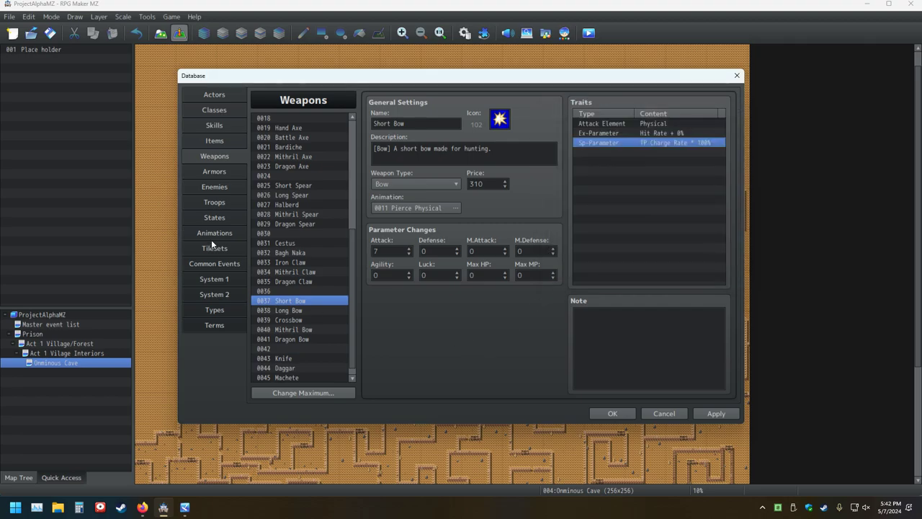
Battle-test the first troop again with the 100% TP Charge Rate, attack the enemy, and close the test
{"action": "left_click", "coordinate": [231, 206]}
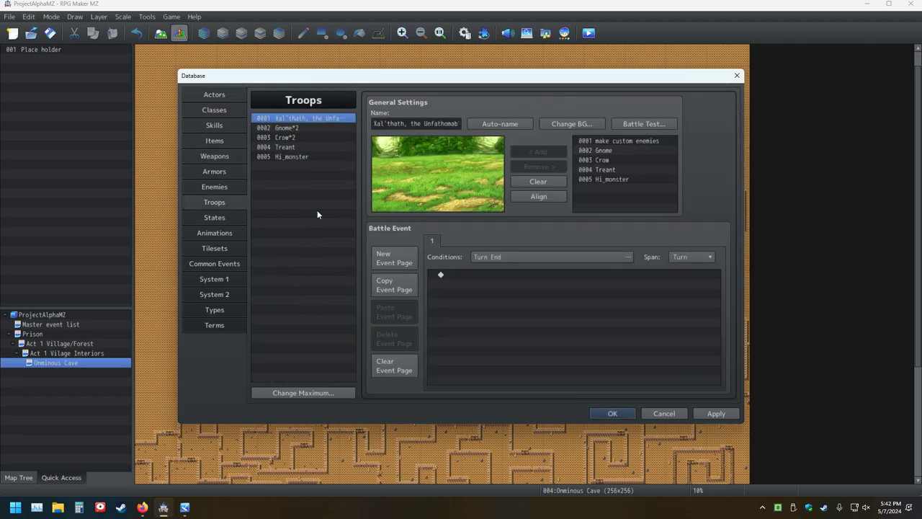
{"action": "left_click", "coordinate": [644, 123]}
{"action": "left_click", "coordinate": [505, 329]}
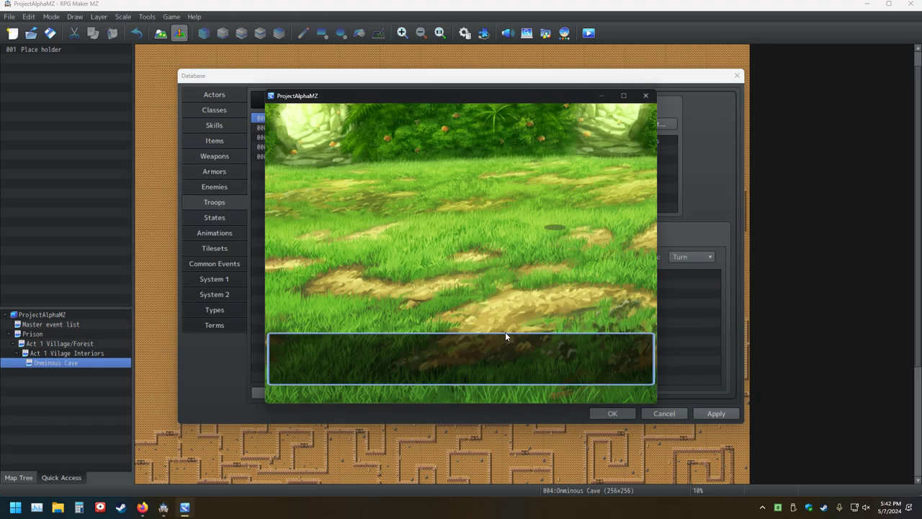
{"action": "key", "text": "Return"}
{"action": "key", "text": "Return"}
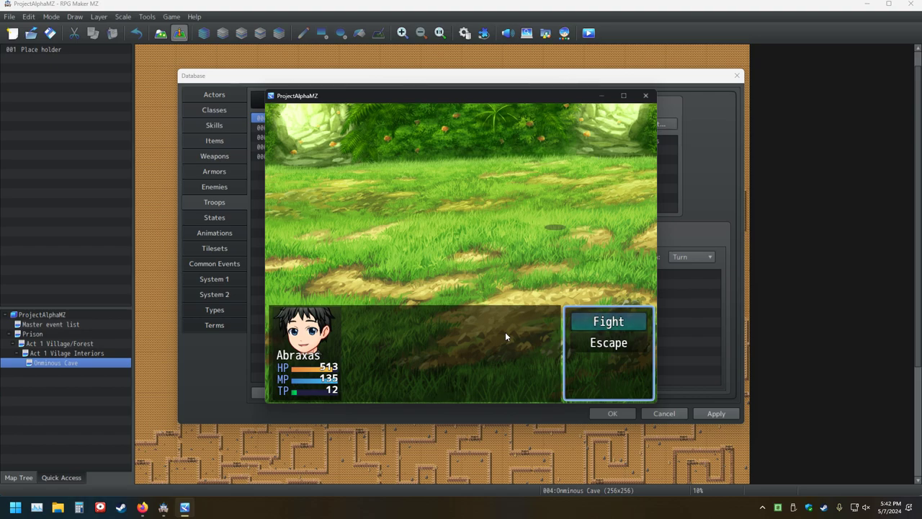
{"action": "left_click", "coordinate": [645, 95]}
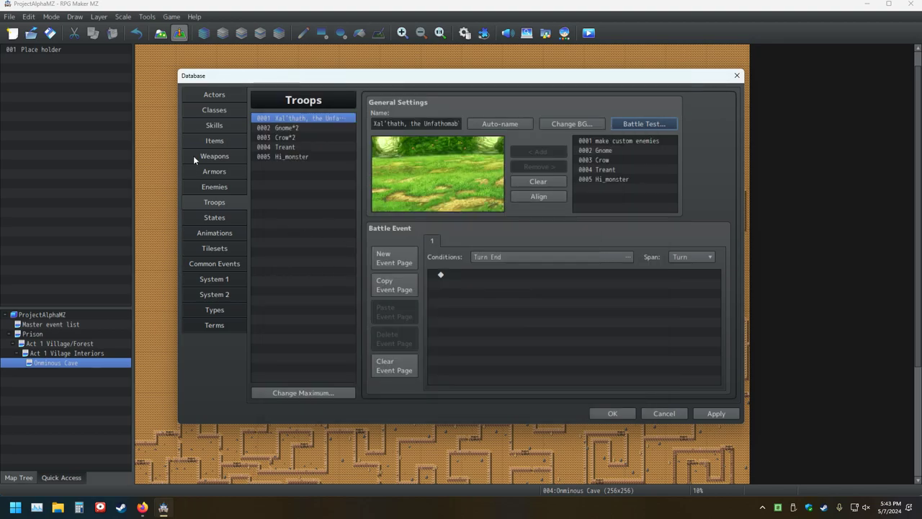
Set the TP Cost of the Attack skill to 5 in the database
{"action": "left_click", "coordinate": [220, 132]}
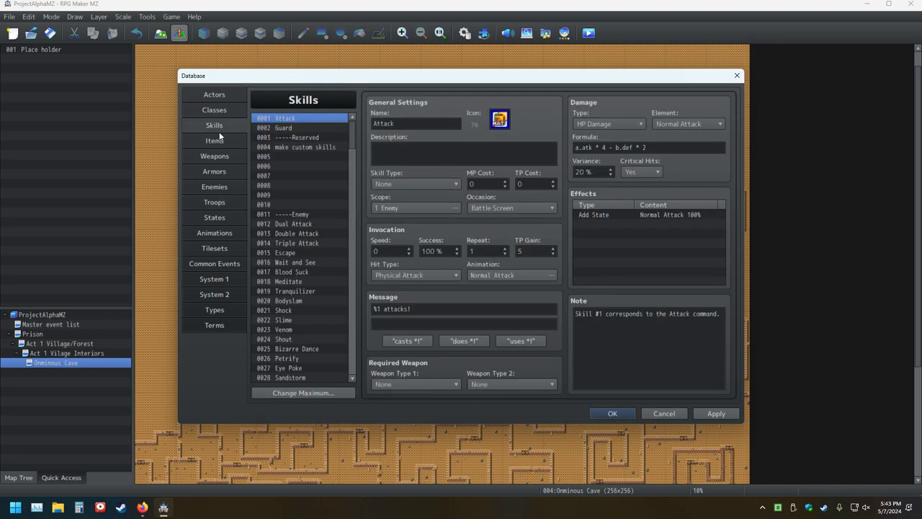
{"action": "left_click", "coordinate": [535, 256]}
{"action": "key", "text": "BackSpace"}
{"action": "left_click", "coordinate": [538, 183]}
{"action": "type", "text": "5"}
Start a battle test of the first troop and attack the enemy with the single actor
{"action": "left_click", "coordinate": [218, 201]}
{"action": "left_click", "coordinate": [652, 128]}
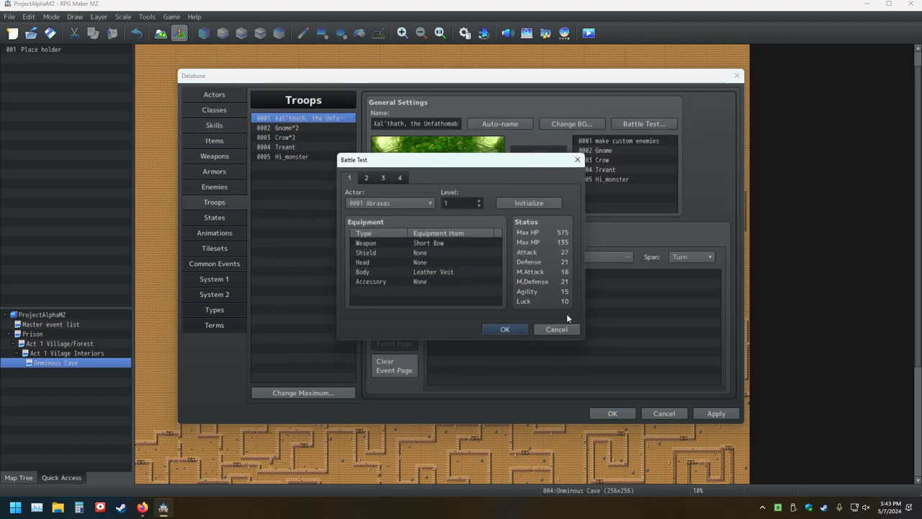
{"action": "left_click", "coordinate": [520, 329]}
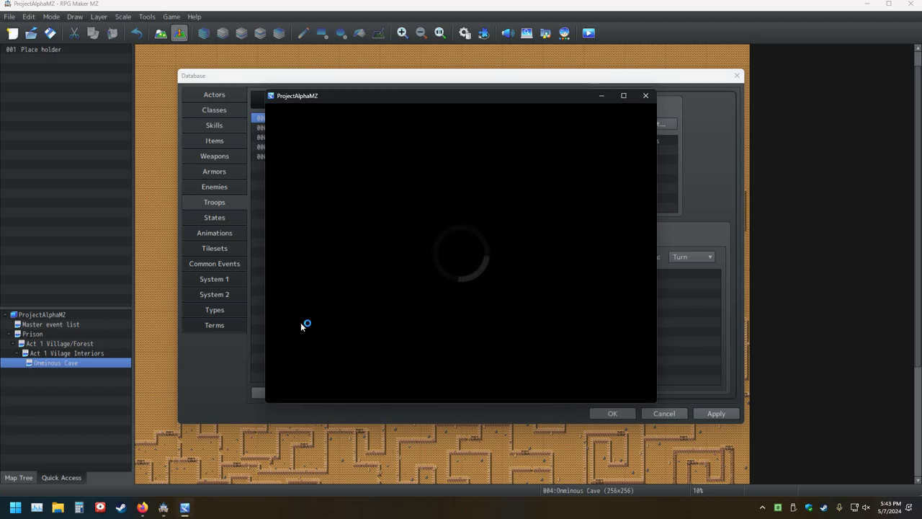
{"action": "left_click", "coordinate": [302, 325]}
{"action": "key", "text": "Return"}
{"action": "key", "text": "Return"}
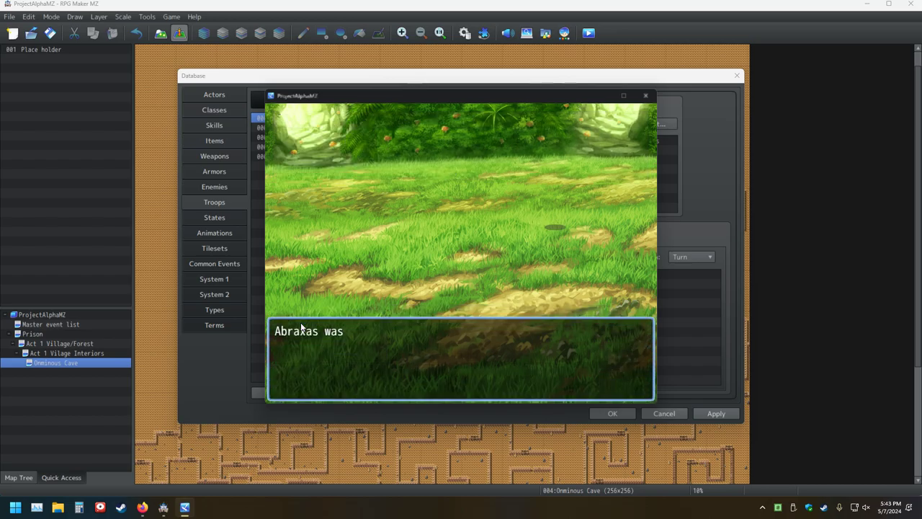
Continue past the actor's defeat into the restarted battle and attack the custom enemy
{"action": "key", "text": "Return"}
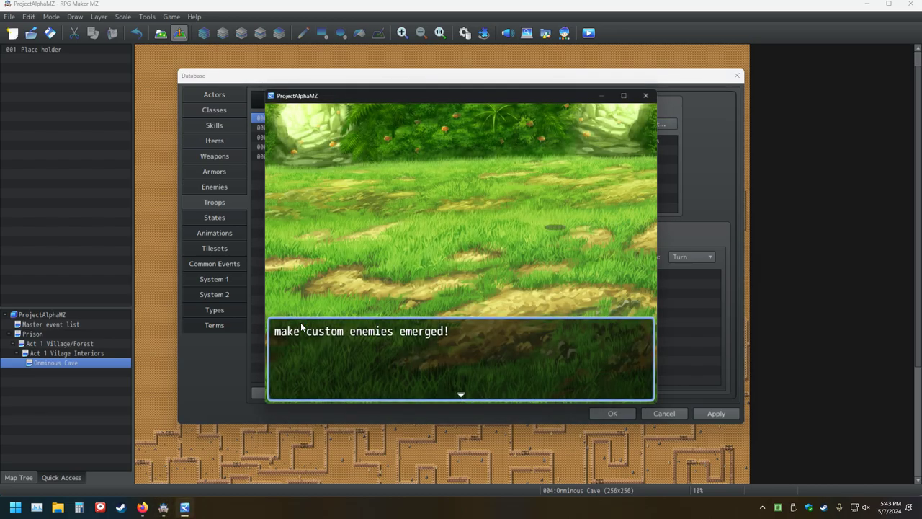
{"action": "key", "text": "Return"}
{"action": "key", "text": "Return"}
{"action": "key", "text": "Return"}
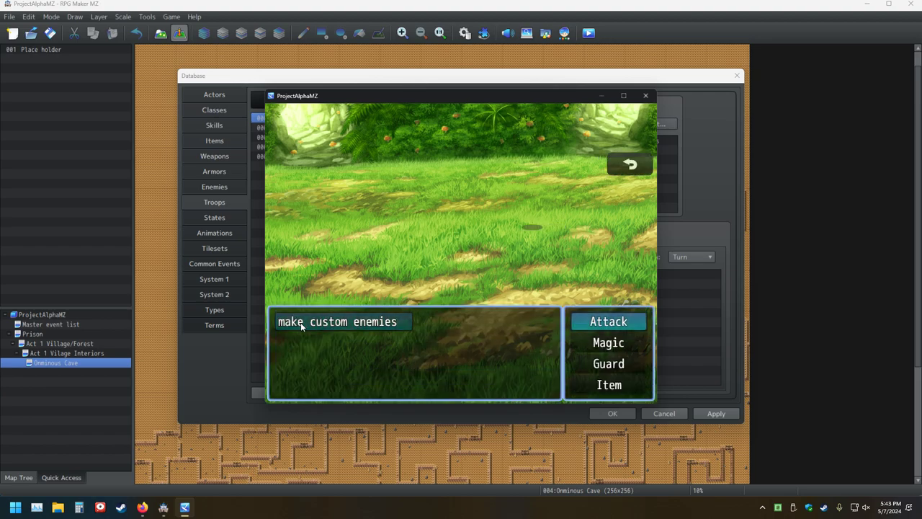
{"action": "key", "text": "Return"}
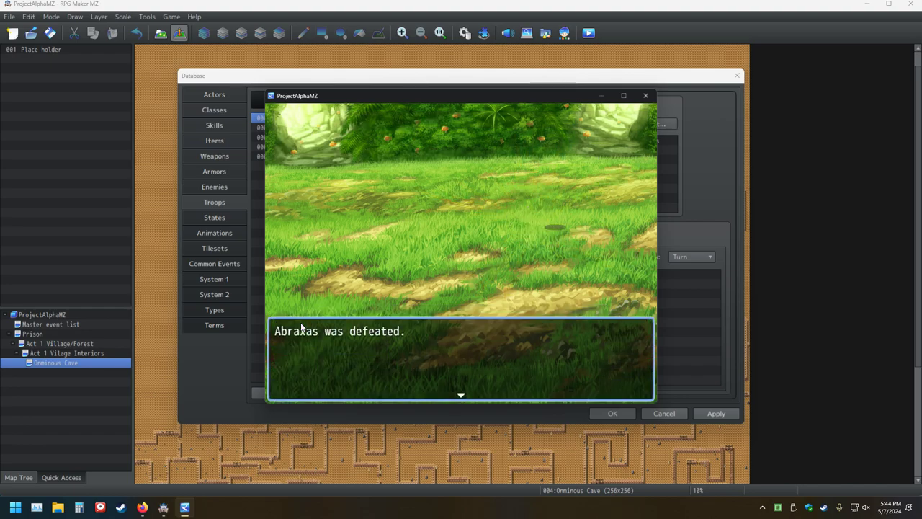
Attack again over further turns of the battle test to check how TP changes, and close the test
{"action": "key", "text": "Return"}
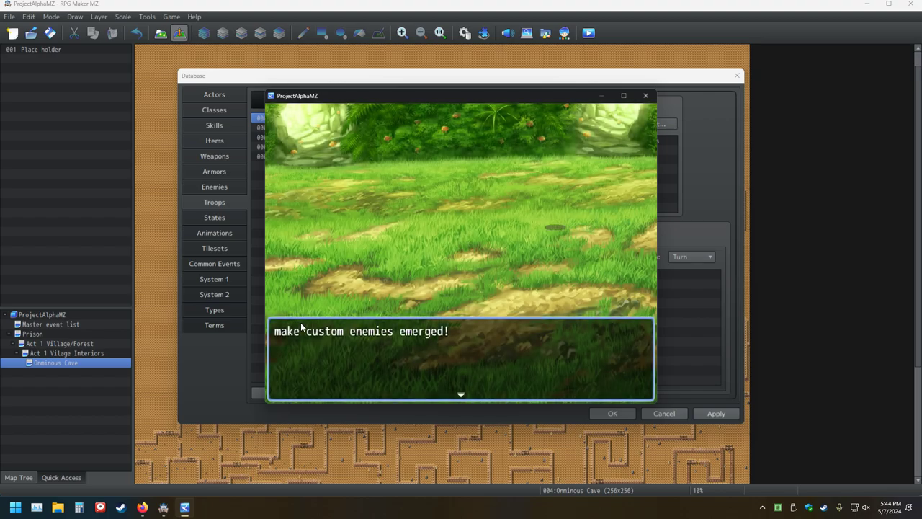
{"action": "key", "text": "Return"}
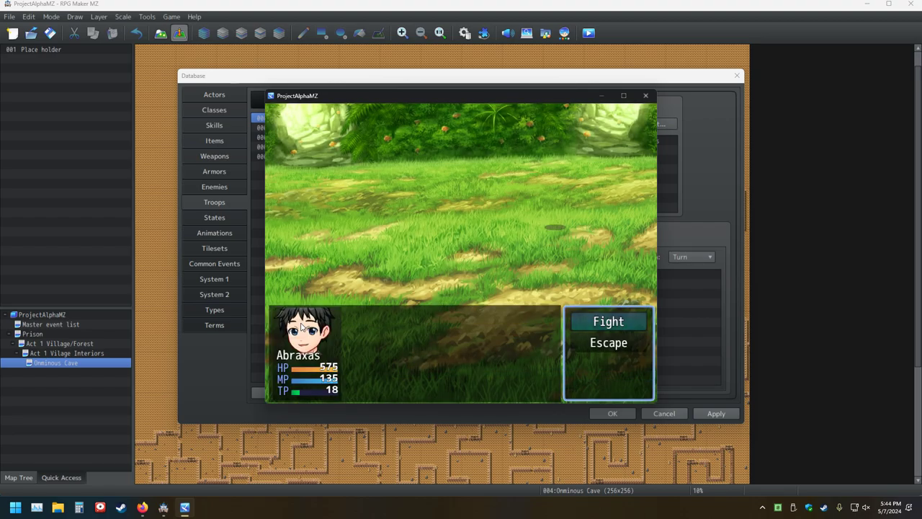
{"action": "key", "text": "Return"}
{"action": "key", "text": "Return"}
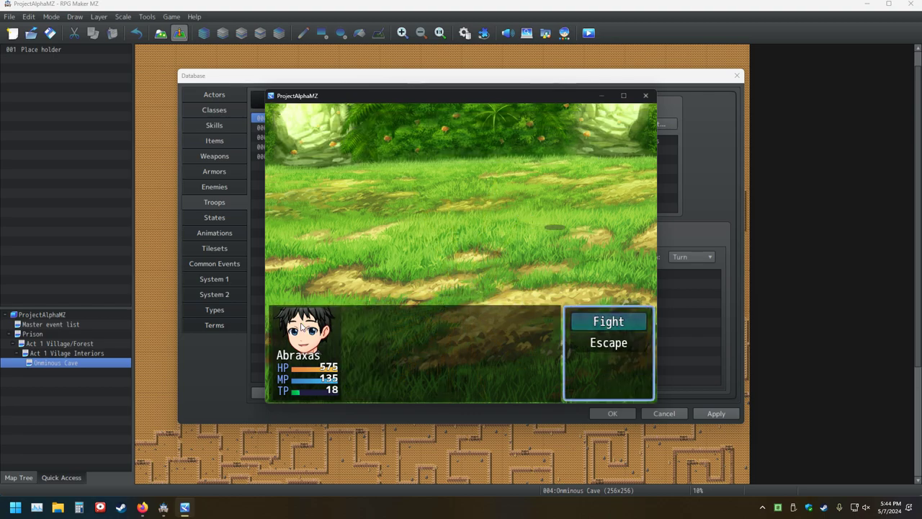
{"action": "key", "text": "Return"}
{"action": "key", "text": "Return"}
{"action": "key", "text": "Return"}
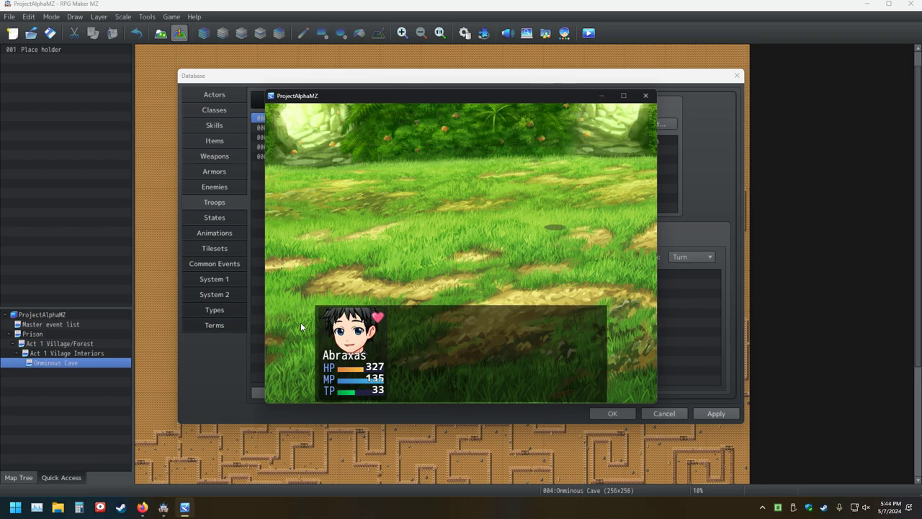
{"action": "left_click", "coordinate": [645, 95]}
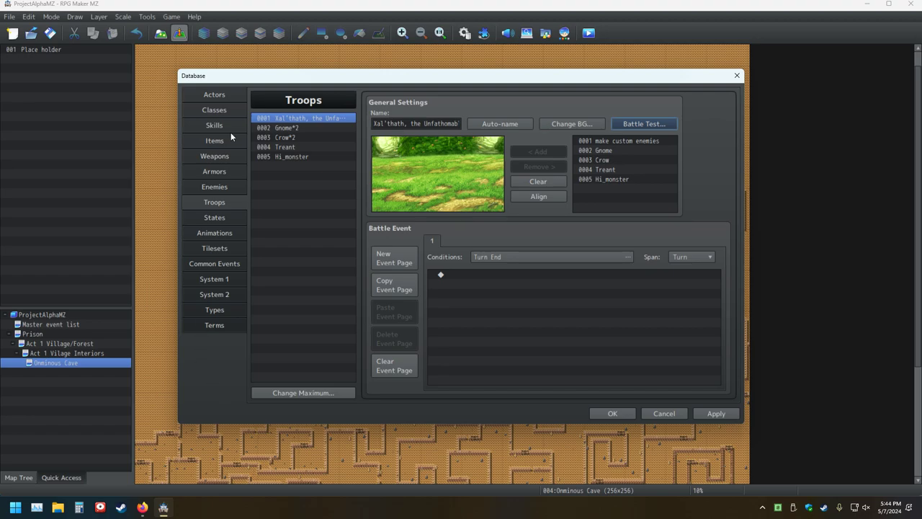
Review the Lovestruck state's settings and its available Restriction options without changing them
{"action": "left_click", "coordinate": [214, 217]}
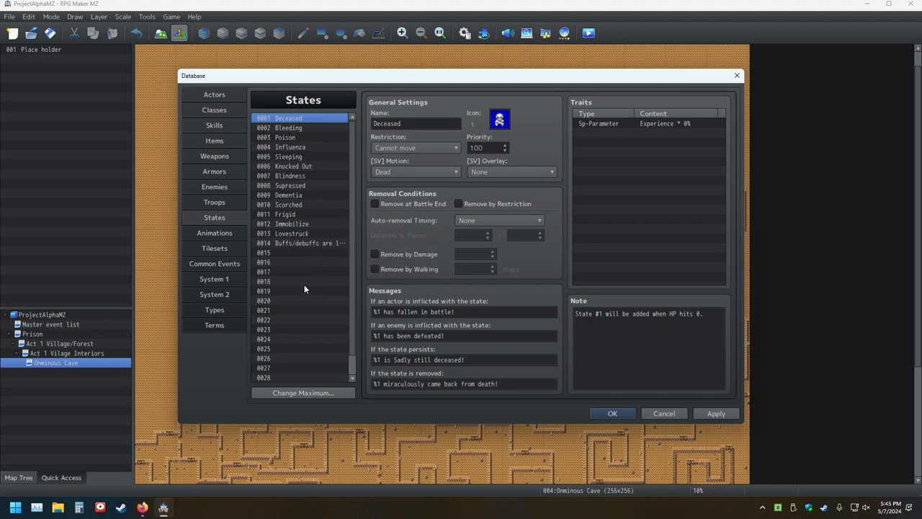
{"action": "left_click", "coordinate": [295, 234]}
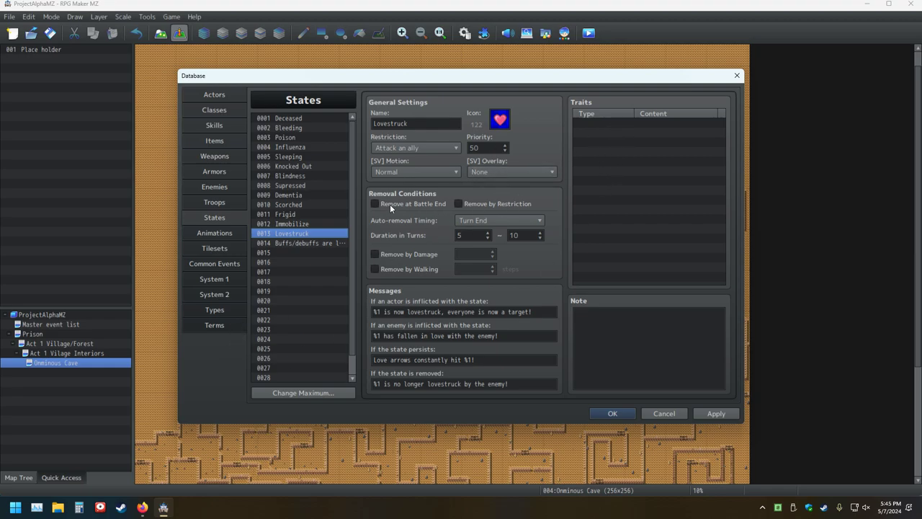
{"action": "left_click", "coordinate": [410, 148]}
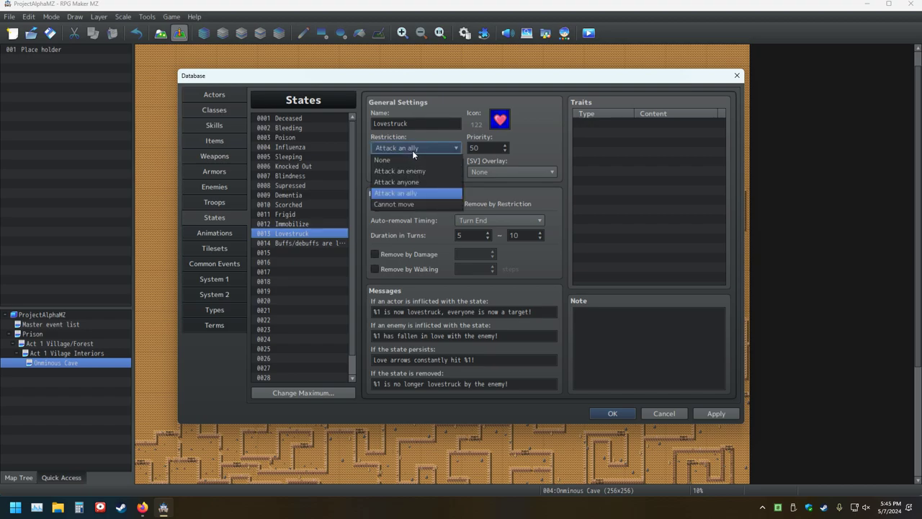
{"action": "left_click", "coordinate": [232, 366]}
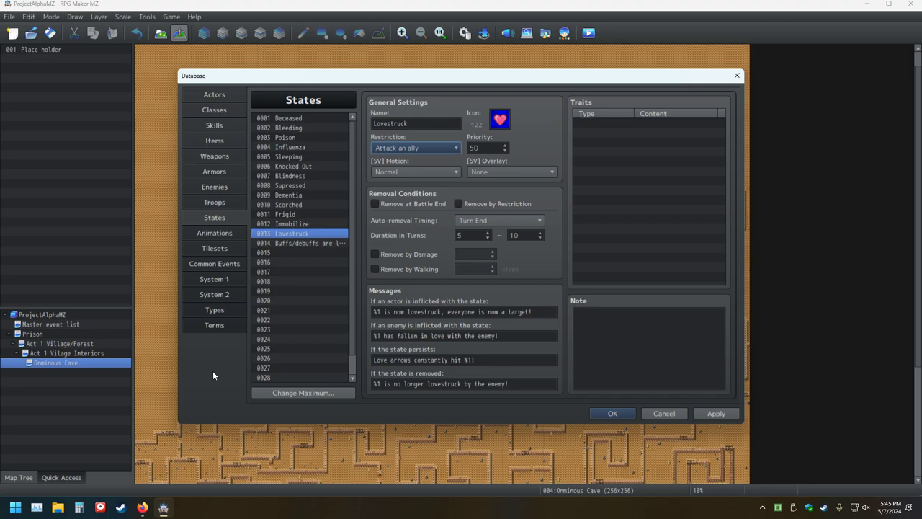
Check the first enemy's Bodyslam action pattern and the added state among the Bodyslam skill's effects
{"action": "left_click", "coordinate": [211, 186]}
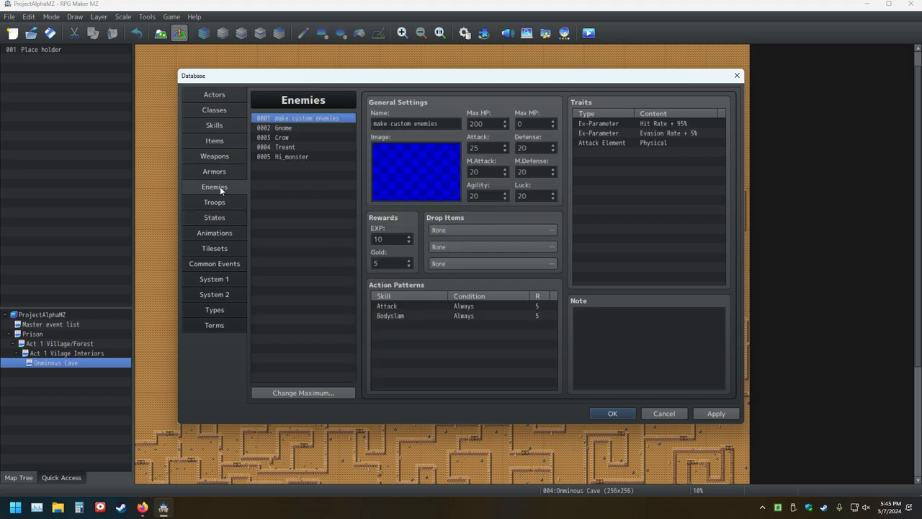
{"action": "double_click", "coordinate": [409, 315]}
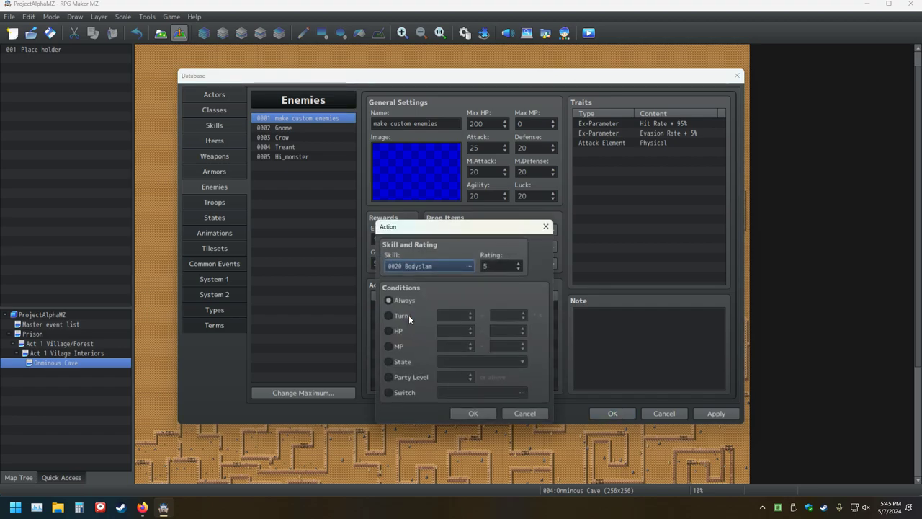
{"action": "left_click", "coordinate": [547, 228]}
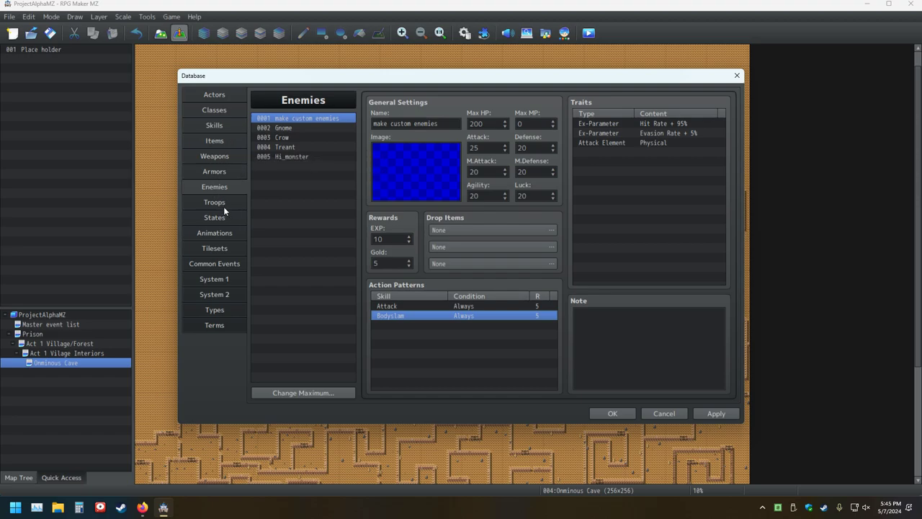
{"action": "left_click", "coordinate": [216, 127]}
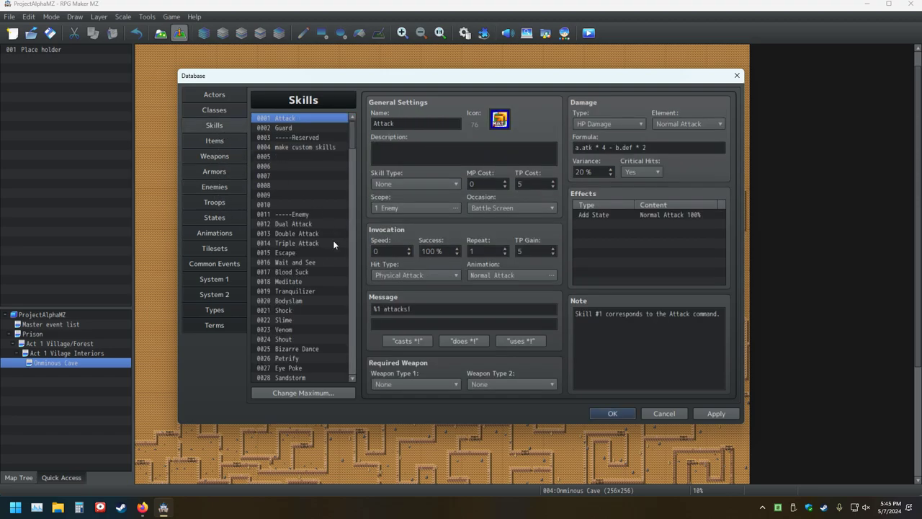
{"action": "left_click", "coordinate": [301, 302]}
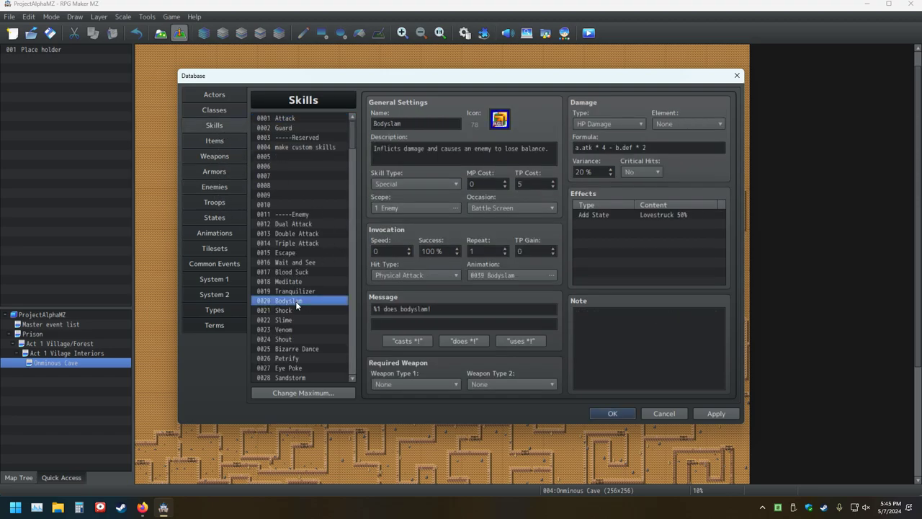
{"action": "left_click", "coordinate": [647, 214]}
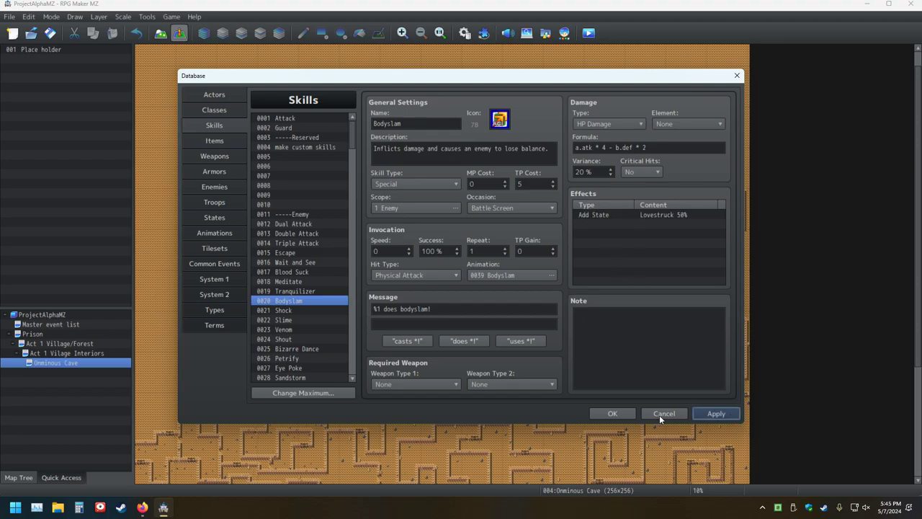
Accept the database changes and save the project
{"action": "left_click", "coordinate": [617, 414]}
{"action": "left_click", "coordinate": [51, 37]}
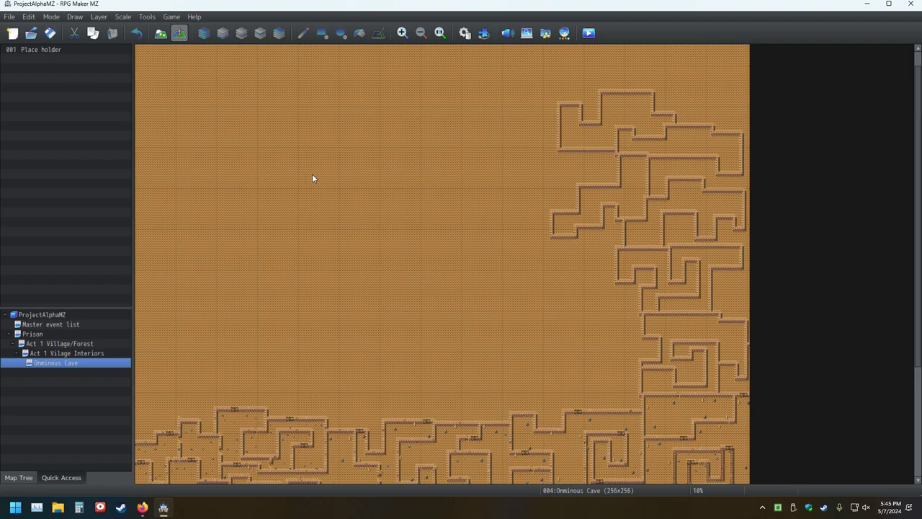
{"action": "left_click", "coordinate": [465, 32]}
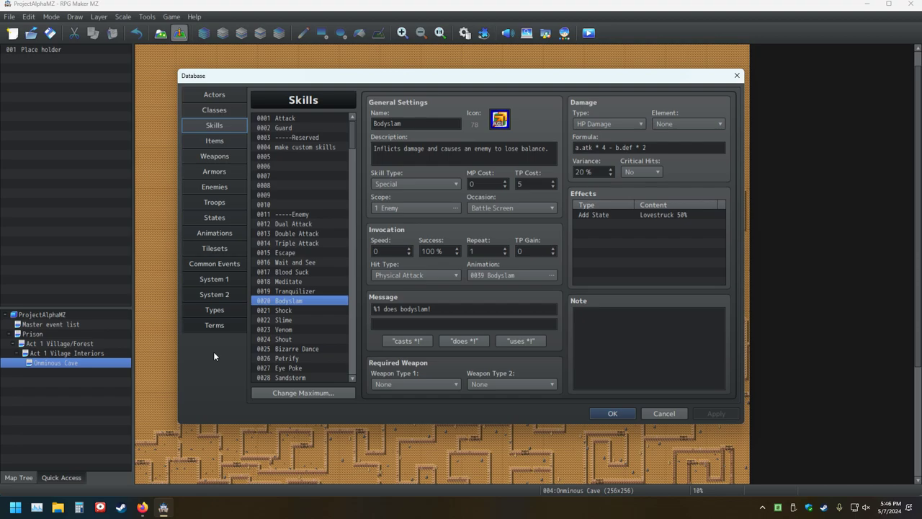
{"action": "left_click", "coordinate": [227, 94]}
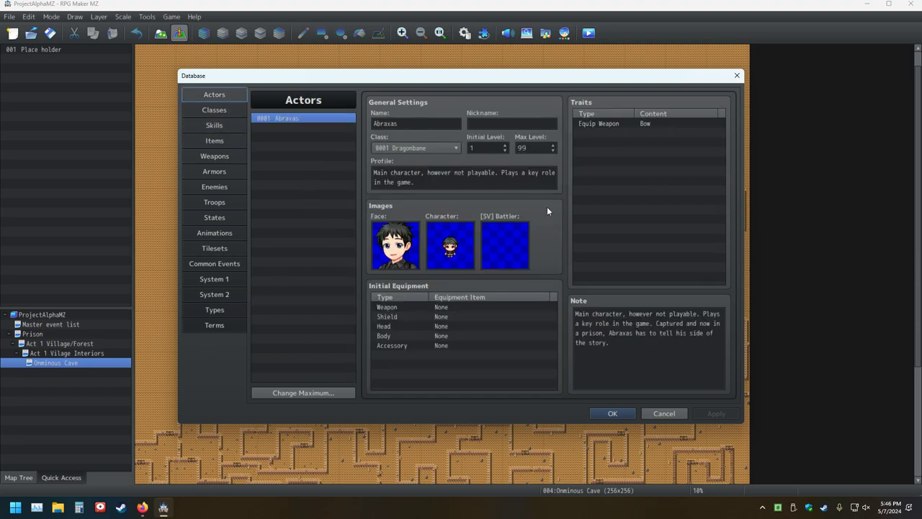
{"action": "left_click", "coordinate": [219, 126]}
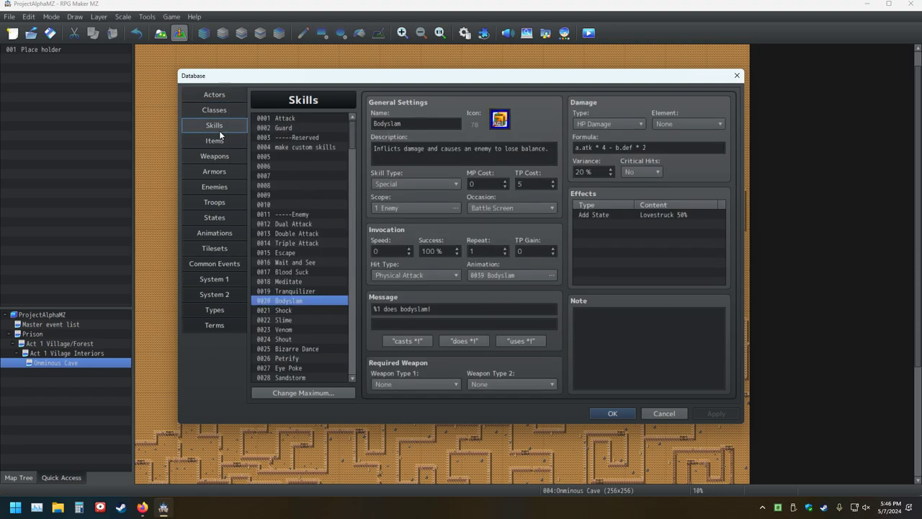
{"action": "left_click", "coordinate": [537, 183]}
{"action": "left_click", "coordinate": [536, 183]}
{"action": "key", "text": "BackSpace"}
{"action": "left_click", "coordinate": [529, 251]}
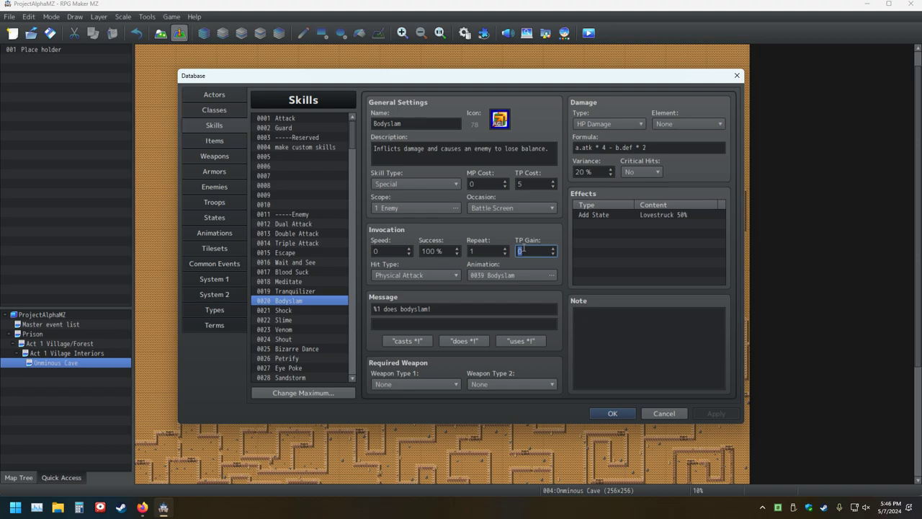
{"action": "type", "text": "5"}
{"action": "key", "text": "BackSpace"}
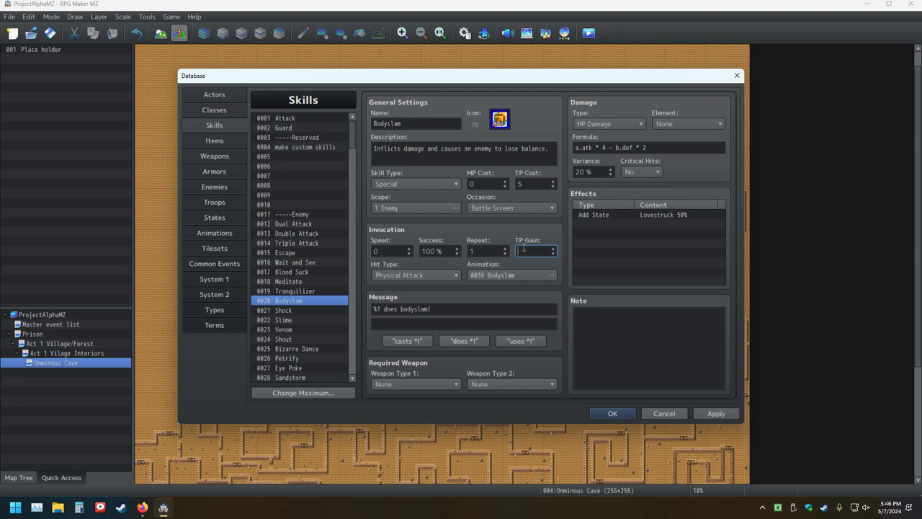
{"action": "type", "text": "10"}
{"action": "double_click", "coordinate": [529, 251]}
{"action": "key", "text": "BackSpace"}
{"action": "double_click", "coordinate": [532, 185]}
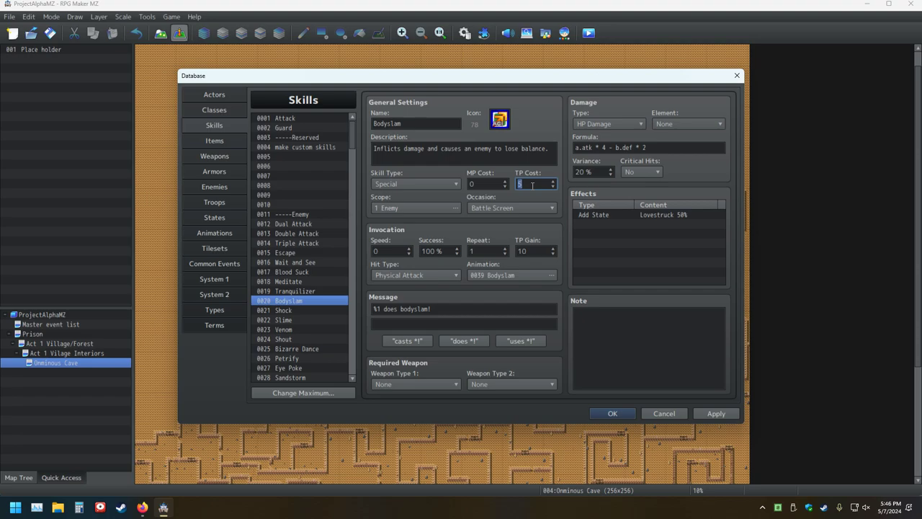
{"action": "left_click", "coordinate": [659, 415]}
{"action": "left_click", "coordinate": [432, 267]}
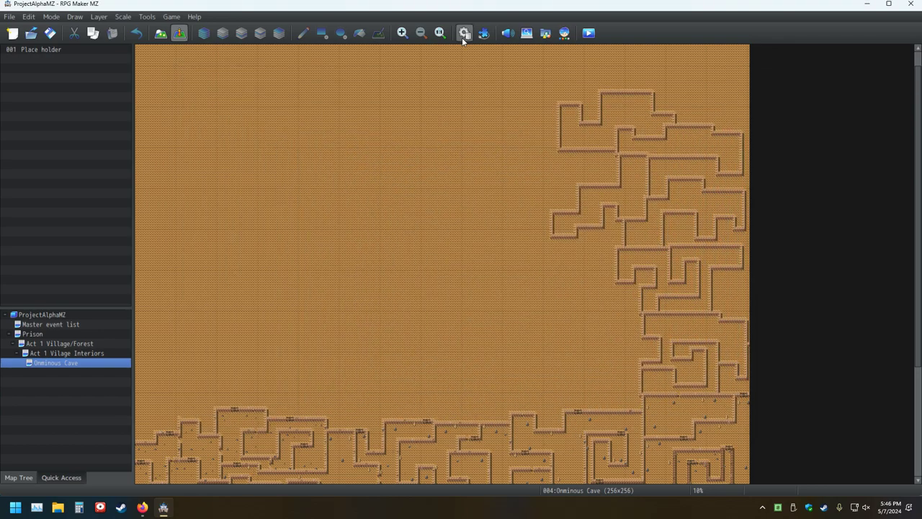
Reopen the database, clear the TP Gain value of the Attack skill, and accept the database
{"action": "left_click", "coordinate": [462, 37]}
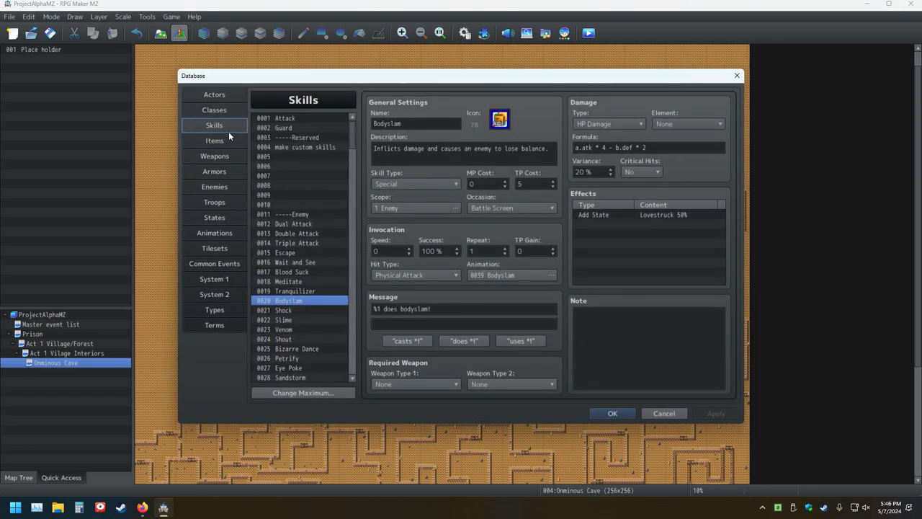
{"action": "left_click", "coordinate": [284, 118]}
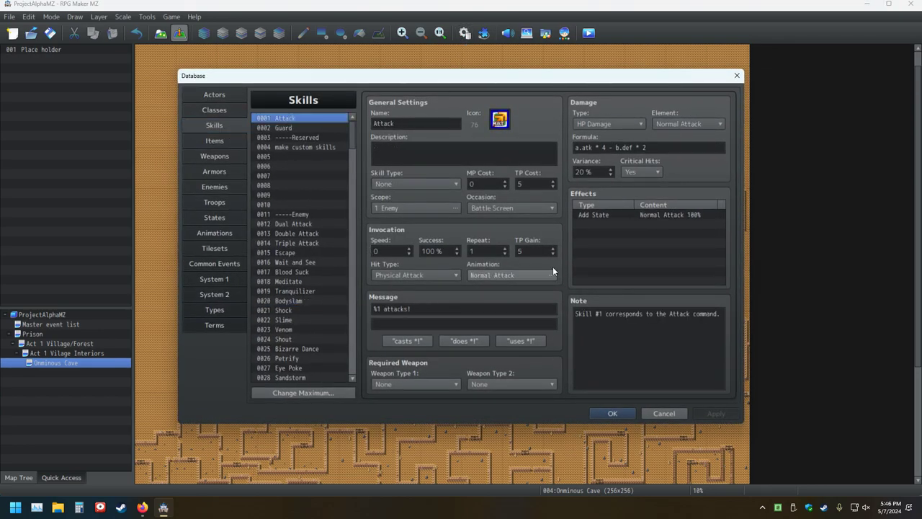
{"action": "left_click", "coordinate": [534, 251]}
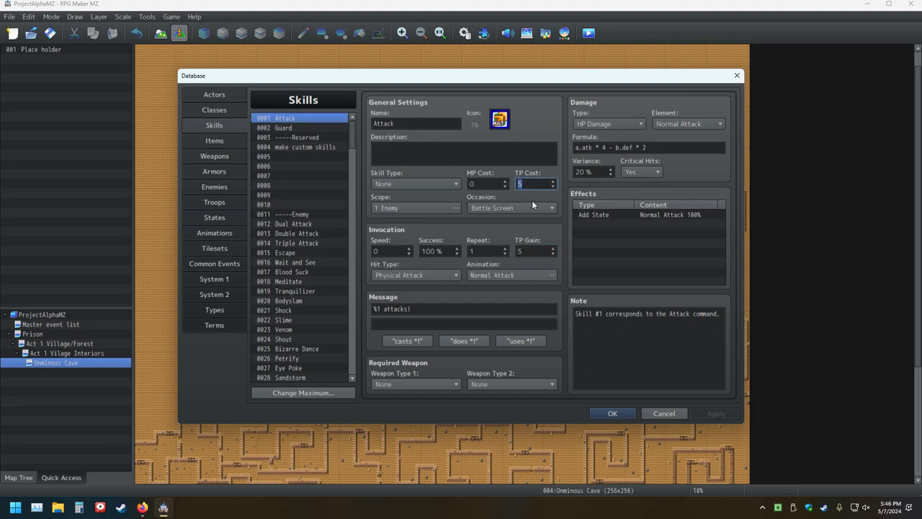
{"action": "key", "text": "BackSpace"}
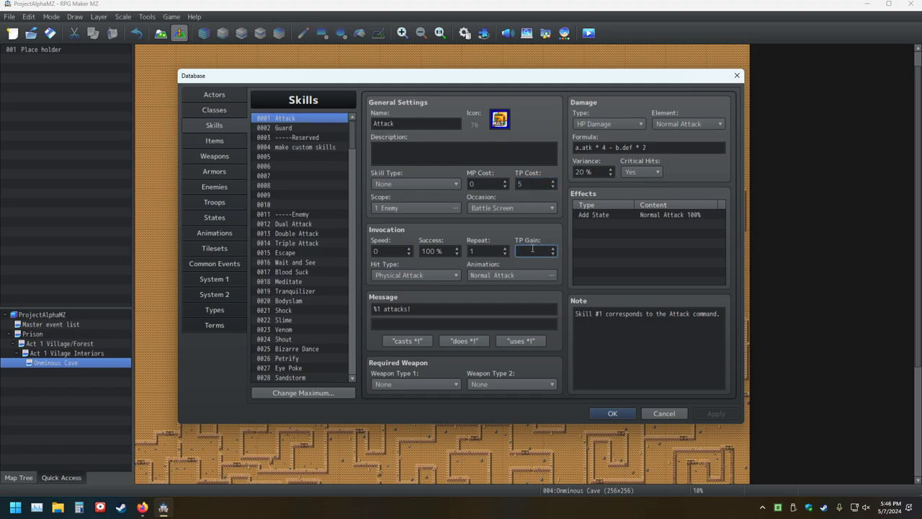
{"action": "left_click", "coordinate": [612, 413]}
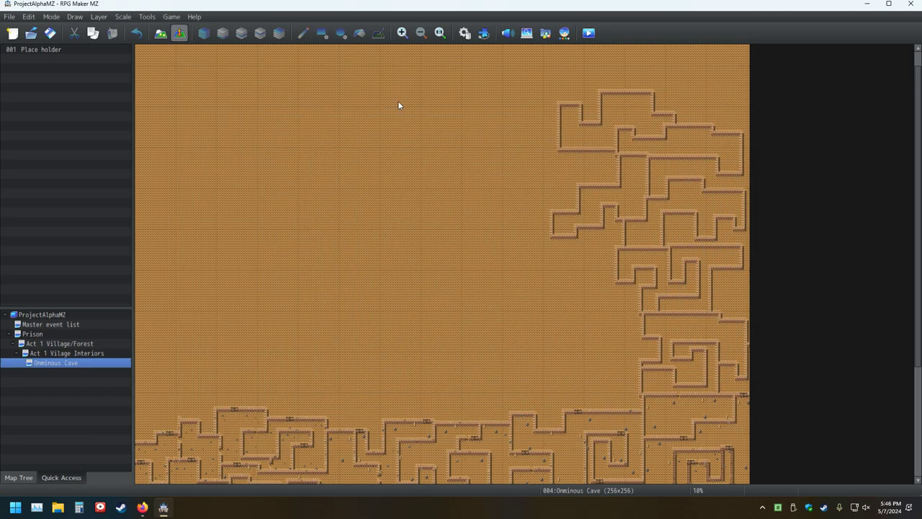
Reopen the database, start a battle test of the first troop, and attack the enemy until the battle ends
{"action": "left_click", "coordinate": [463, 40]}
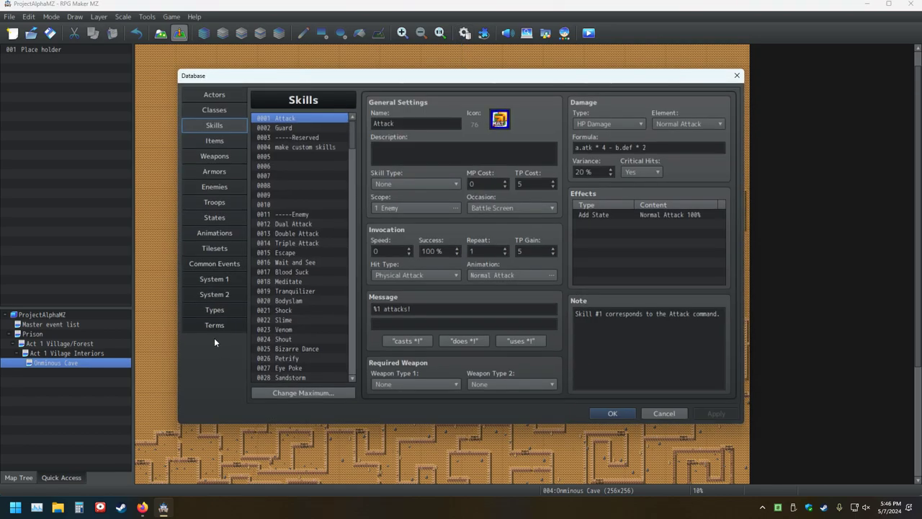
{"action": "left_click", "coordinate": [208, 204]}
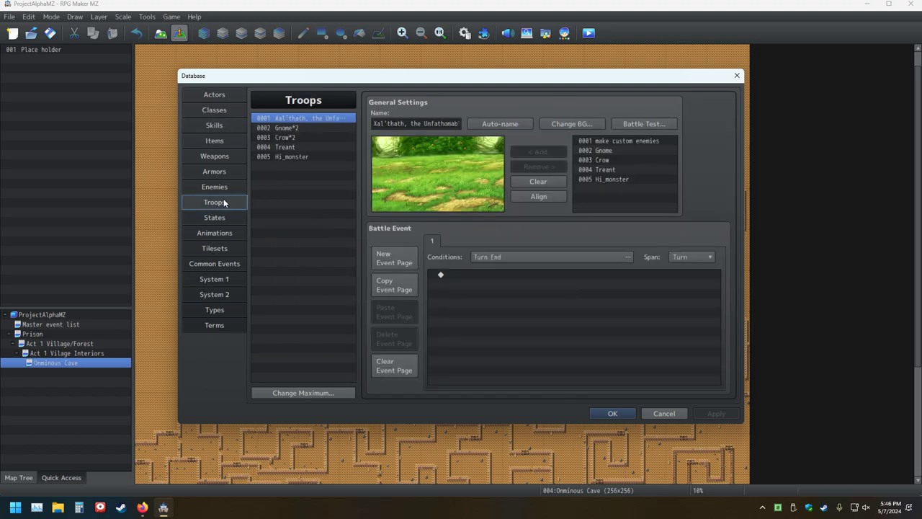
{"action": "left_click", "coordinate": [616, 126]}
{"action": "left_click", "coordinate": [495, 330]}
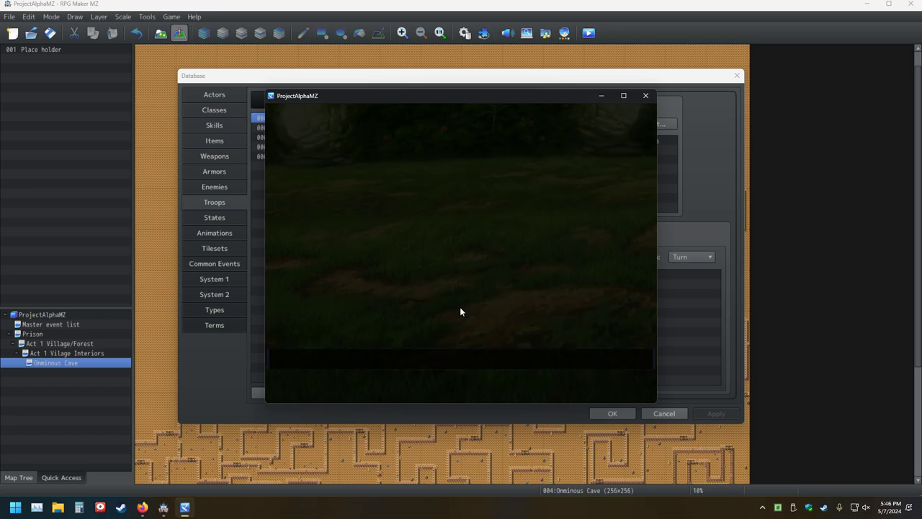
{"action": "key", "text": "Return"}
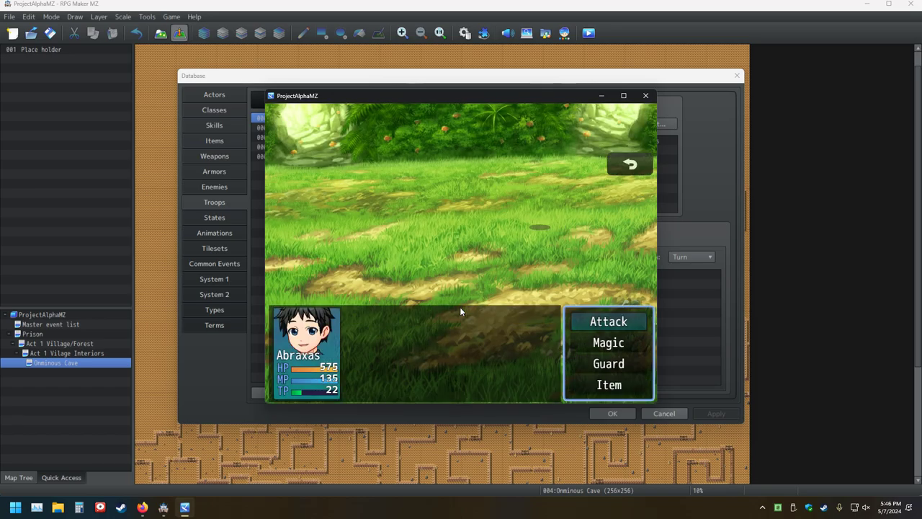
{"action": "key", "text": "Return"}
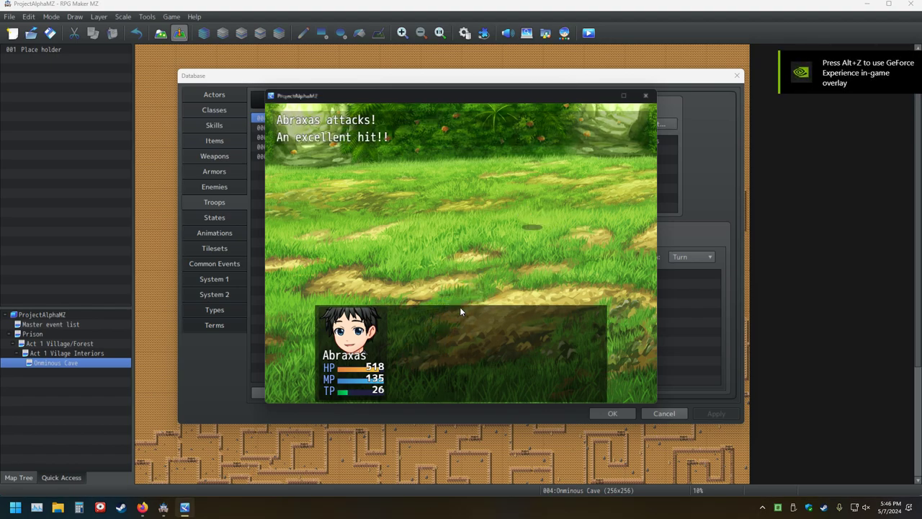
{"action": "key", "text": "Return"}
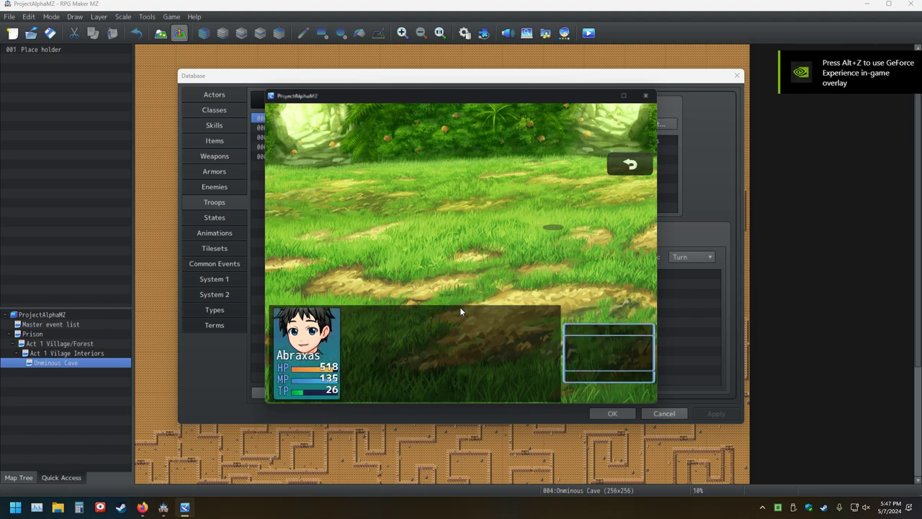
{"action": "key", "text": "Return"}
{"action": "key", "text": "Return"}
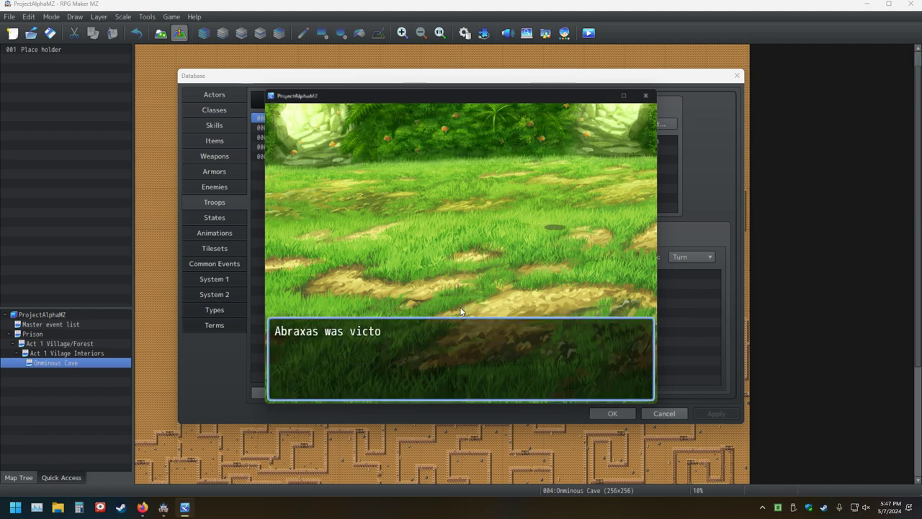
{"action": "key", "text": "Return"}
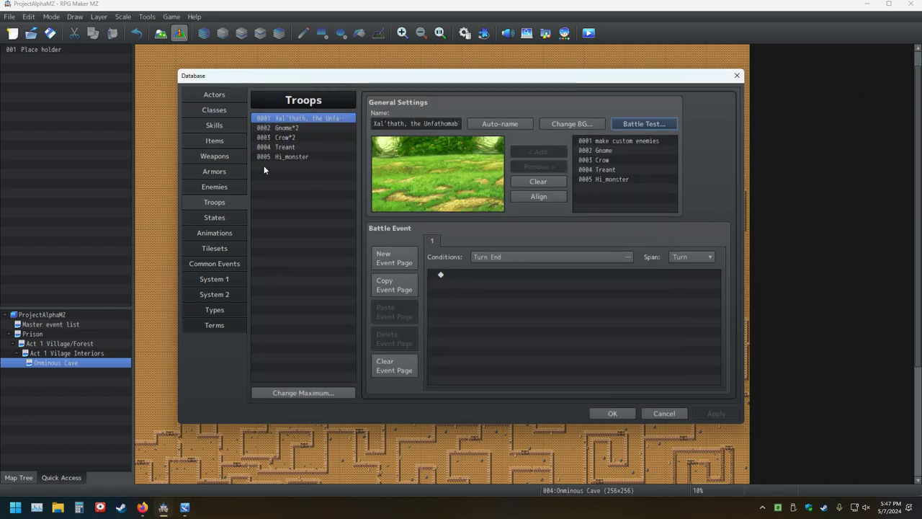
Try to clear the TP Gain value of the Attack skill and accept the database
{"action": "left_click", "coordinate": [215, 125]}
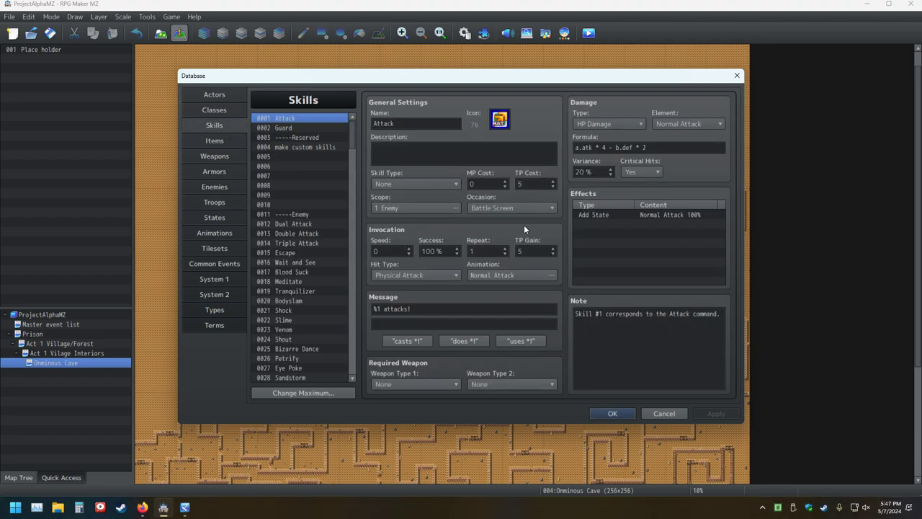
{"action": "double_click", "coordinate": [532, 250]}
{"action": "key", "text": "BackSpace"}
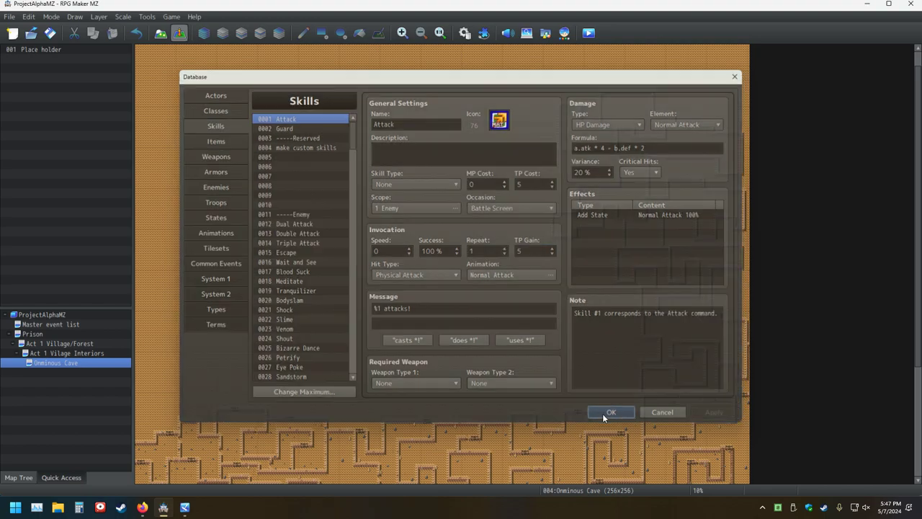
{"action": "left_click", "coordinate": [602, 413]}
Set the Attack skill's TP Gain to 0 in the reopened database and accept the change
{"action": "left_click", "coordinate": [466, 36]}
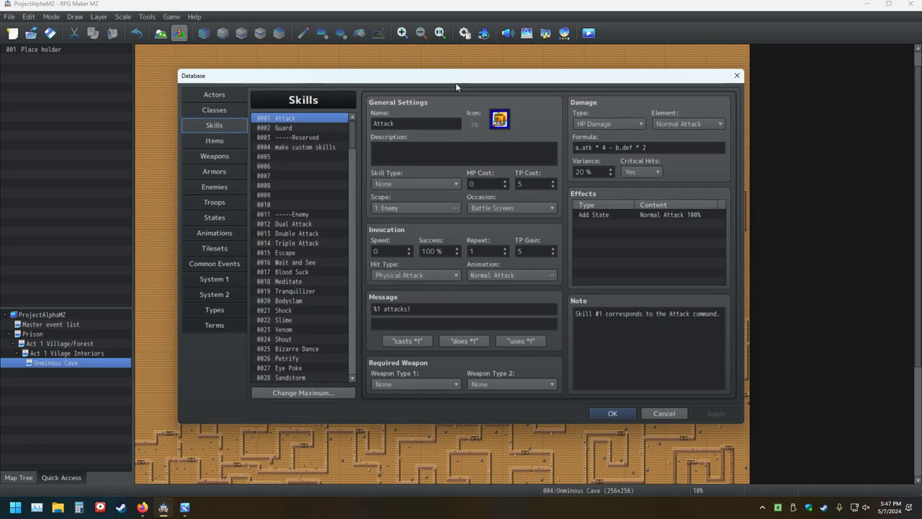
{"action": "double_click", "coordinate": [525, 251]}
{"action": "type", "text": "0"}
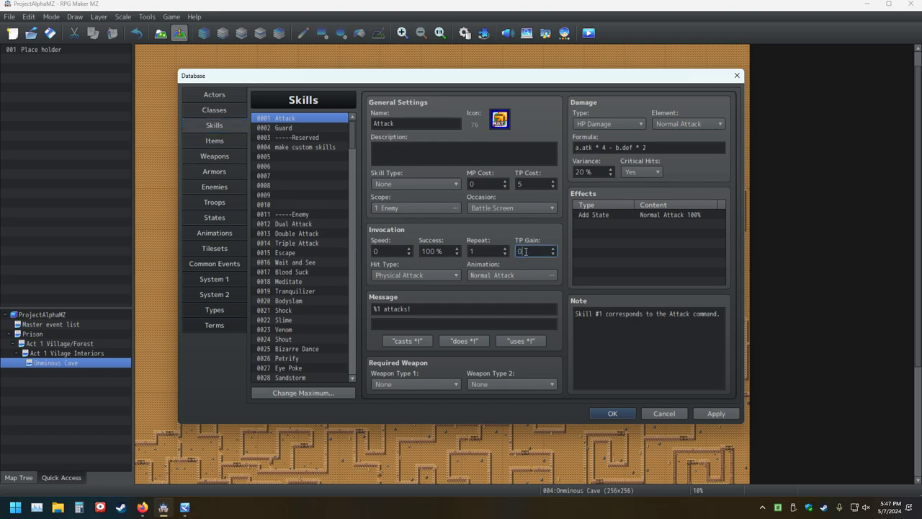
{"action": "left_click", "coordinate": [628, 415]}
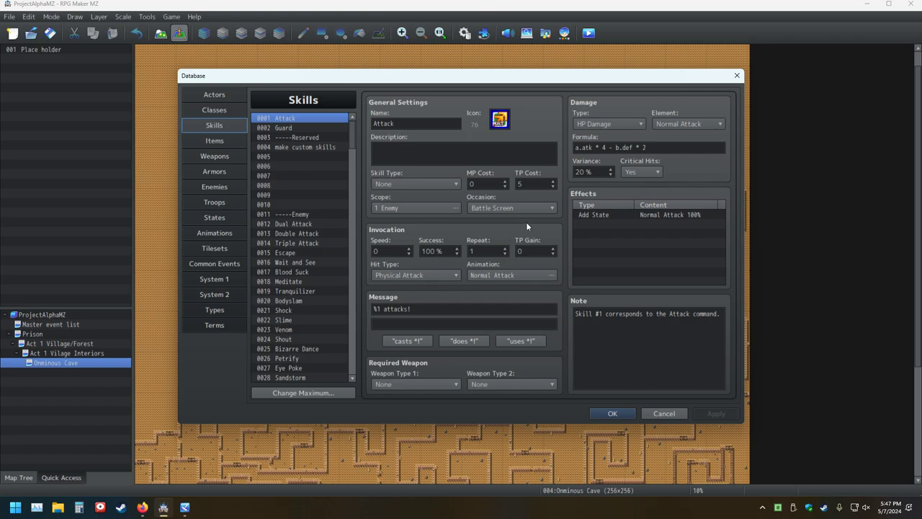
Dismiss the finished battle's victory message and start a new battle test of the first troop
{"action": "left_click", "coordinate": [217, 203]}
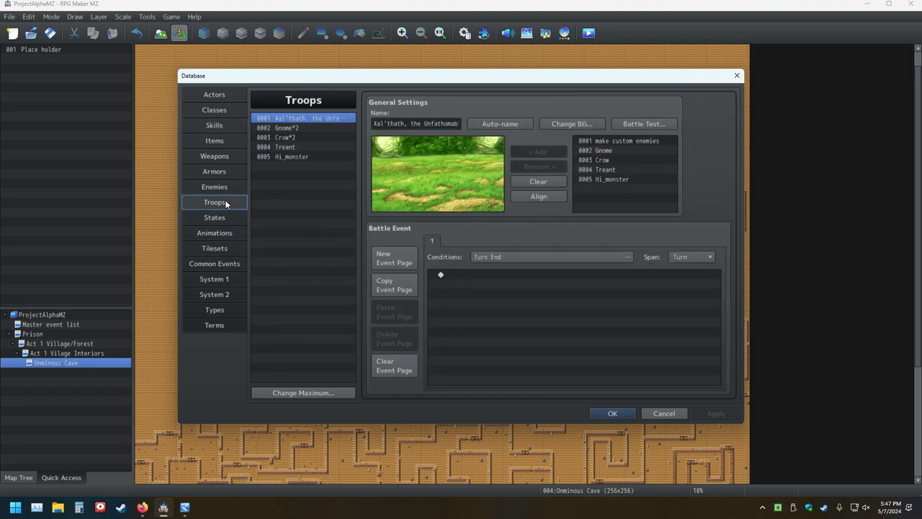
{"action": "left_click", "coordinate": [645, 125]}
{"action": "left_click", "coordinate": [505, 329]}
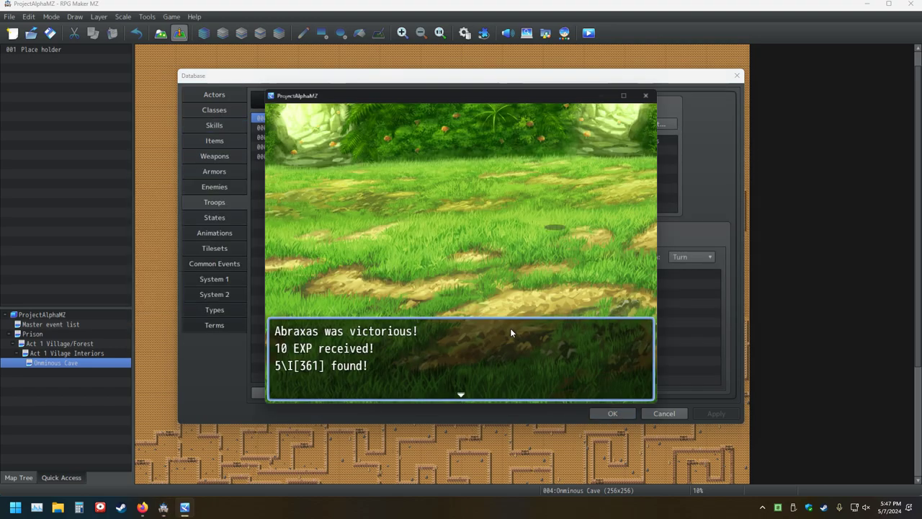
{"action": "left_click", "coordinate": [510, 331]}
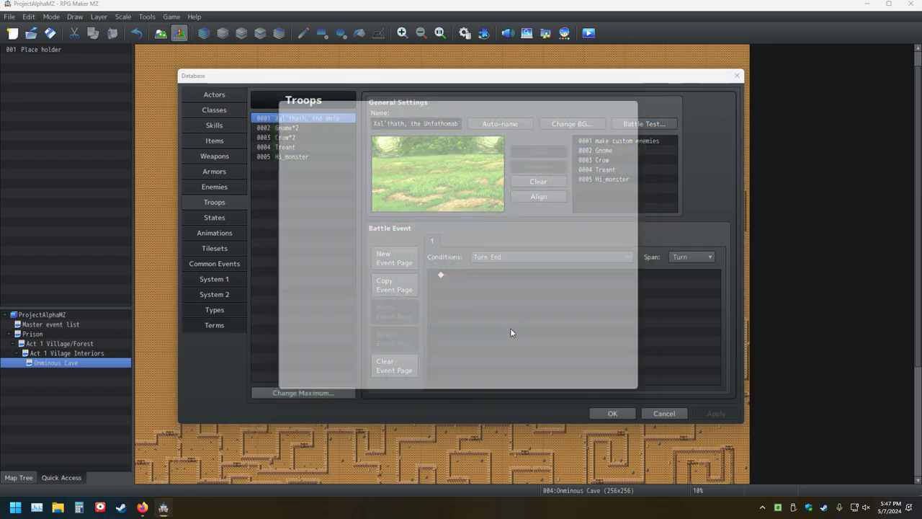
{"action": "left_click", "coordinate": [510, 328]}
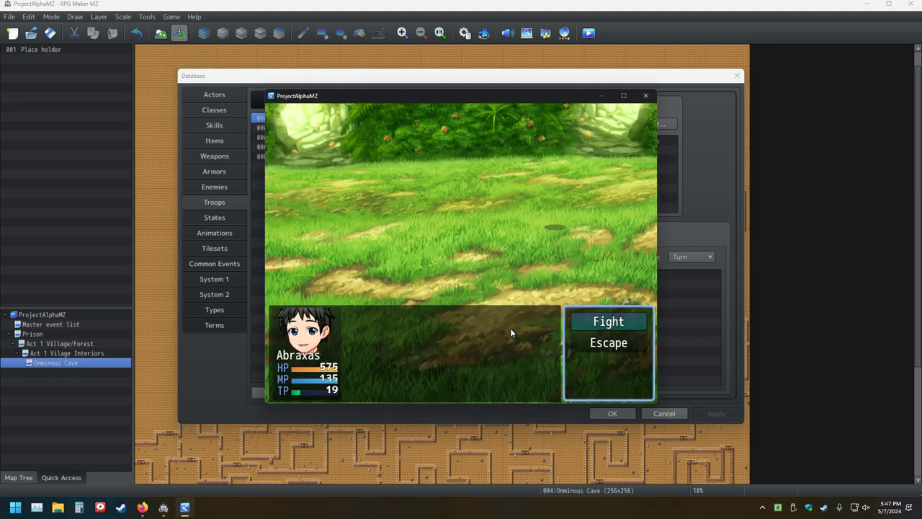
Attack the enemy over the battle rounds to check how the actor's TP changes, and close the battle test
{"action": "key", "text": "Return"}
{"action": "key", "text": "Return"}
{"action": "key", "text": "Return"}
{"action": "key", "text": "Return"}
{"action": "key", "text": "Return"}
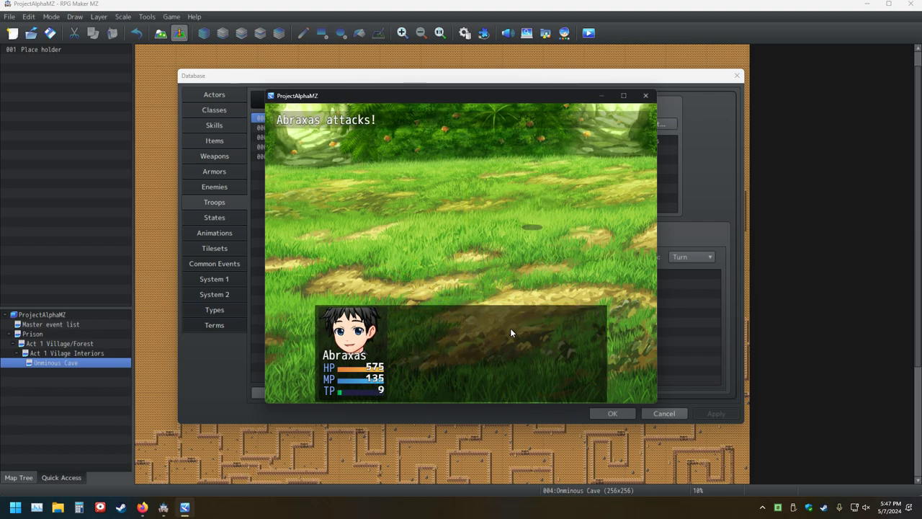
{"action": "key", "text": "Return"}
{"action": "key", "text": "Return"}
{"action": "key", "text": "Return"}
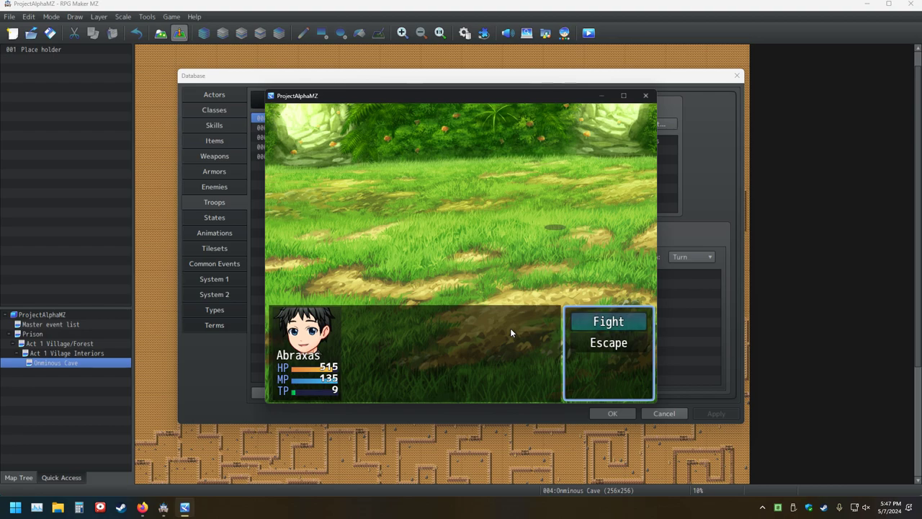
{"action": "left_click", "coordinate": [645, 95]}
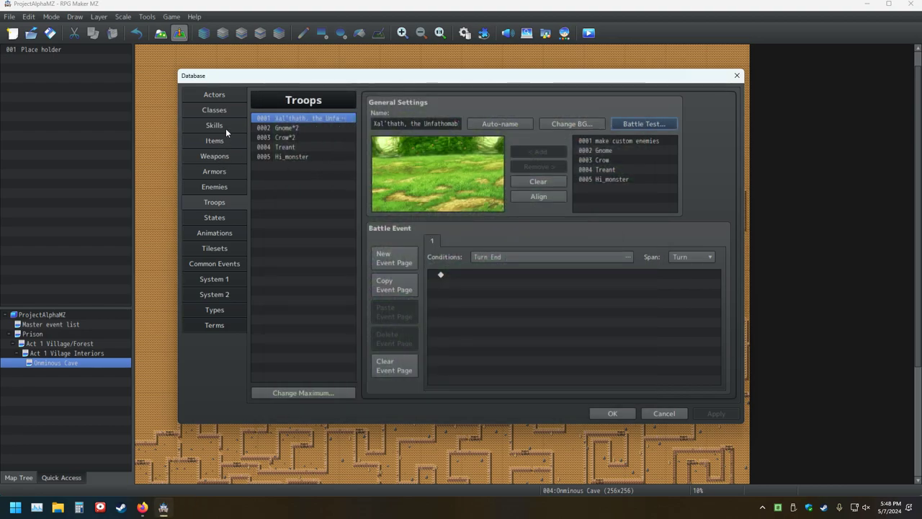
Delete the TP Charge Rate trait from the Short Bow weapon
{"action": "left_click", "coordinate": [225, 113]}
{"action": "left_click", "coordinate": [220, 126]}
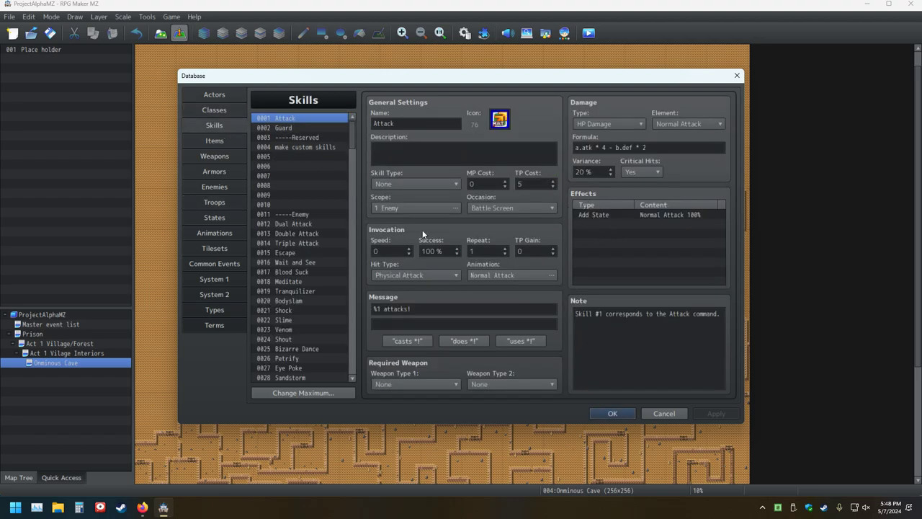
{"action": "left_click", "coordinate": [216, 155]}
{"action": "left_click", "coordinate": [625, 144]}
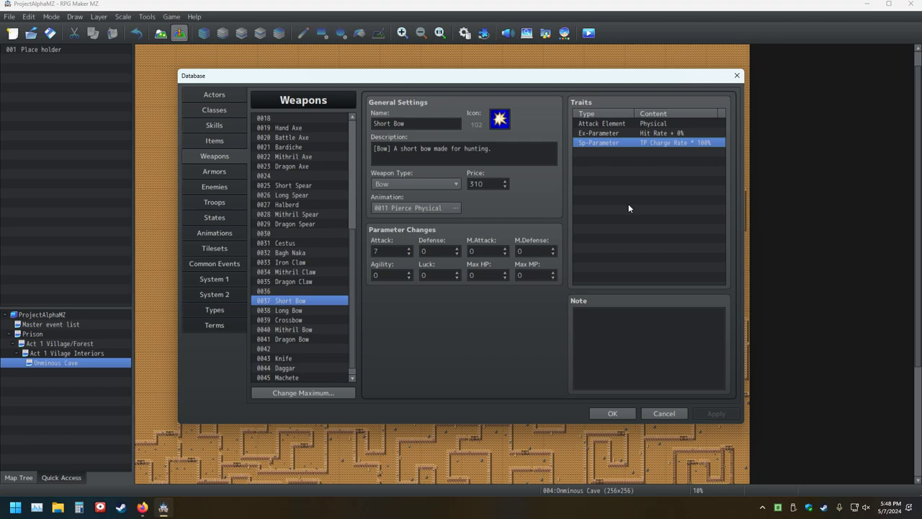
{"action": "key", "text": "Delete"}
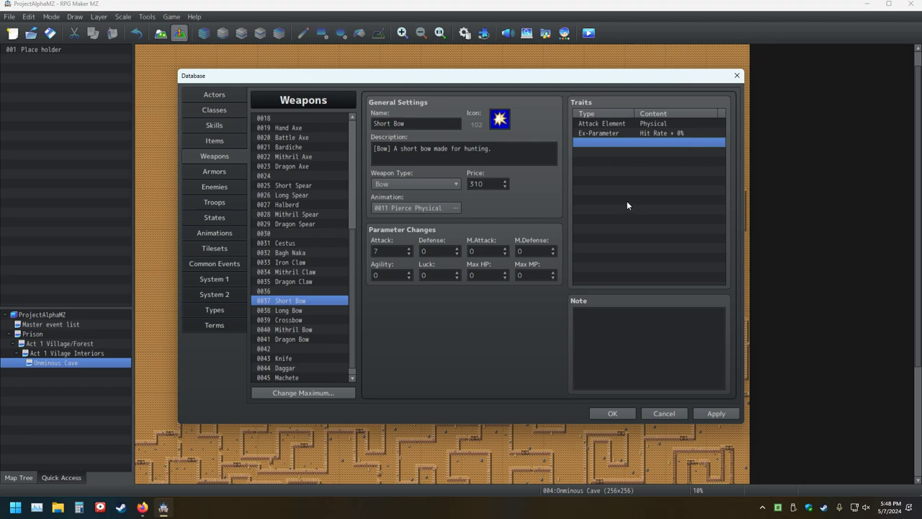
Set the Attack skill's TP Gain to 10 and TP Cost to 0, accept the database, and save the project
{"action": "left_click", "coordinate": [238, 127]}
{"action": "double_click", "coordinate": [537, 251]}
{"action": "type", "text": "10"}
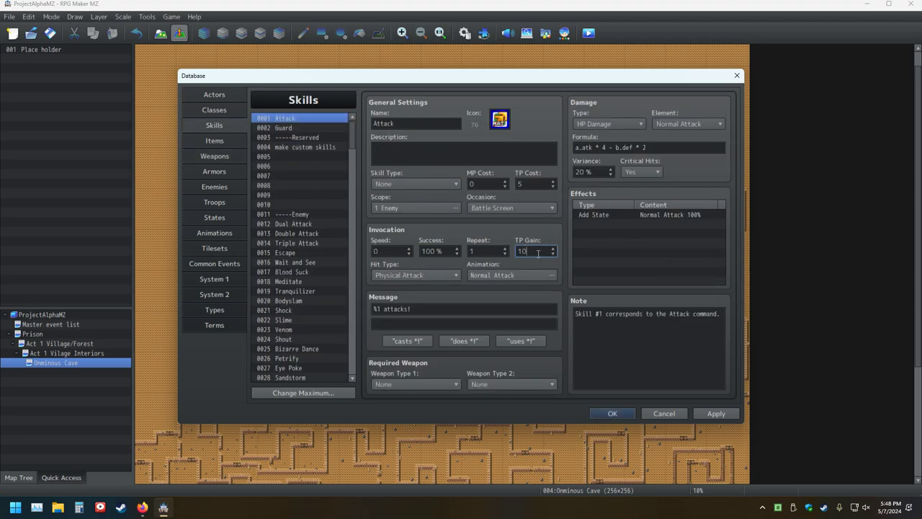
{"action": "double_click", "coordinate": [534, 184]}
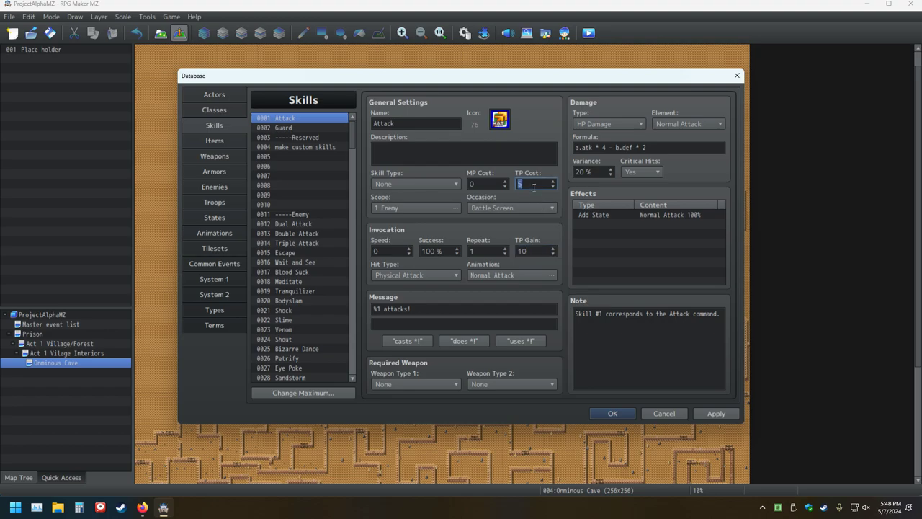
{"action": "type", "text": "0"}
{"action": "left_click", "coordinate": [611, 409]}
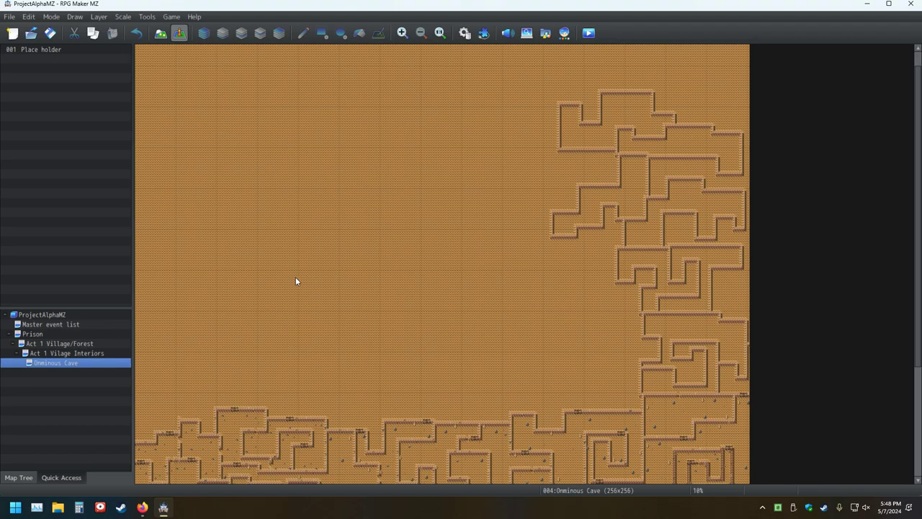
{"action": "left_click", "coordinate": [50, 33]}
Look over the Act 1 Vilage Interiors and Act 1 Village/Forest maps, return to the Onminous Cave map, and save the project
{"action": "key", "text": "Up"}
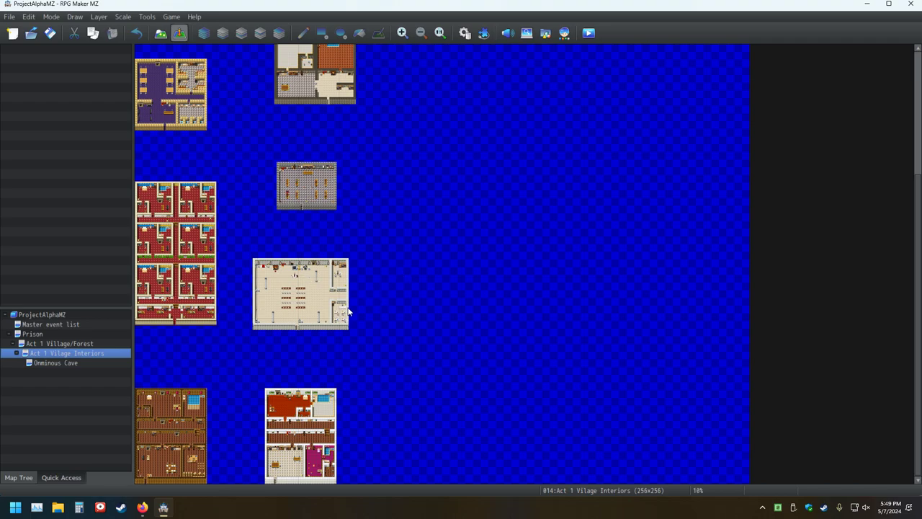
{"action": "scroll", "coordinate": [441, 272], "scroll_direction": "up", "scroll_amount": 5}
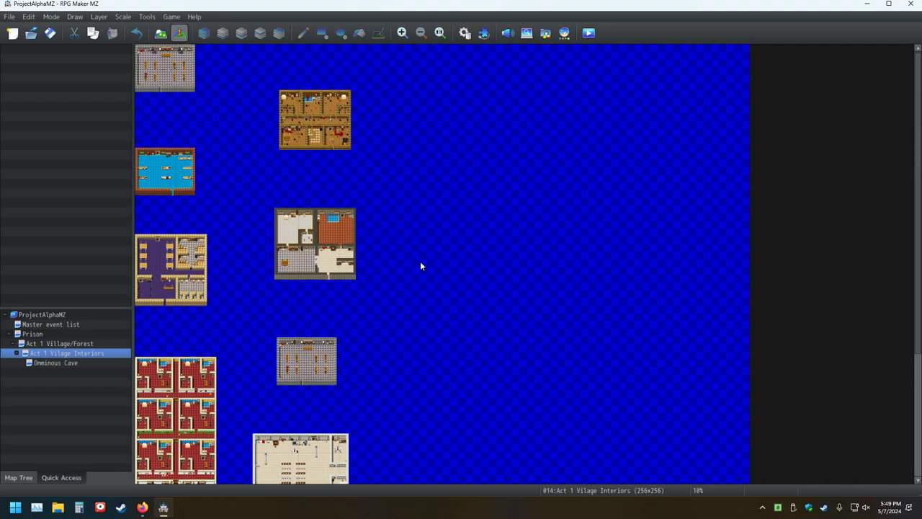
{"action": "right_click", "coordinate": [52, 343]}
{"action": "left_click", "coordinate": [57, 429]}
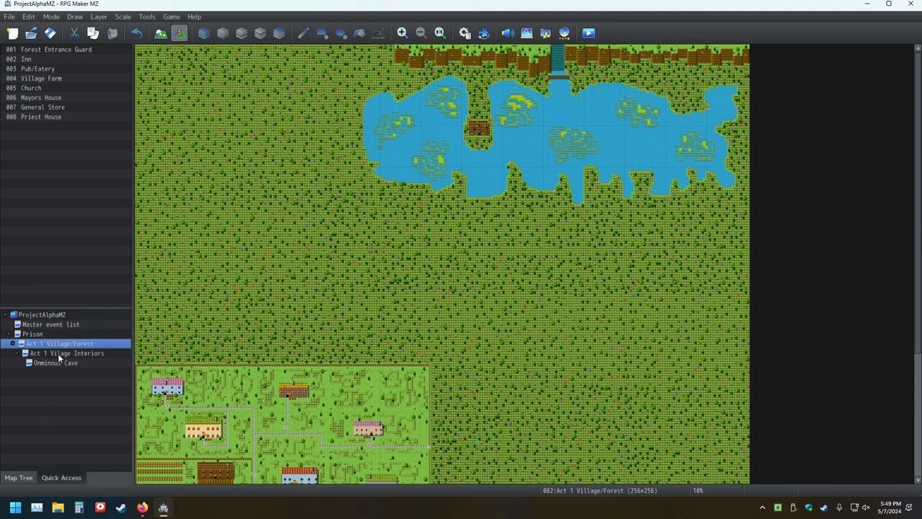
{"action": "left_click", "coordinate": [60, 353]}
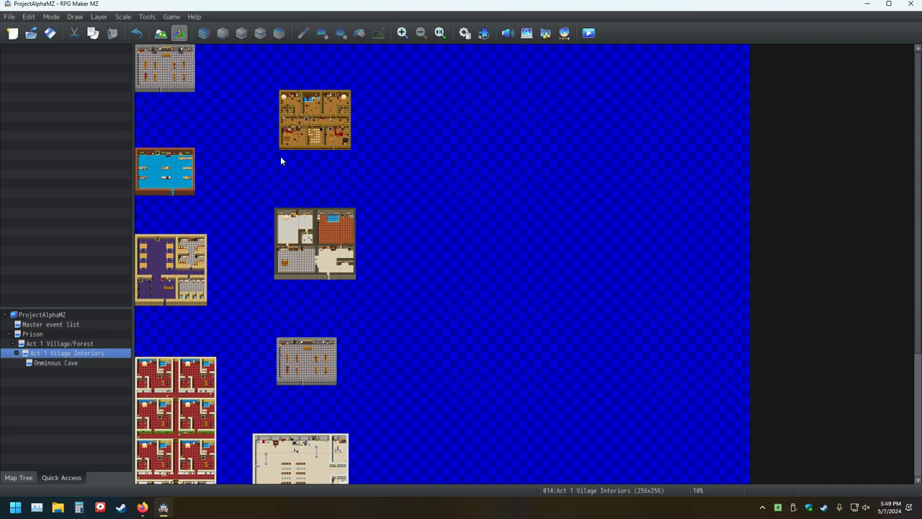
{"action": "scroll", "coordinate": [435, 278], "scroll_direction": "down", "scroll_amount": 5}
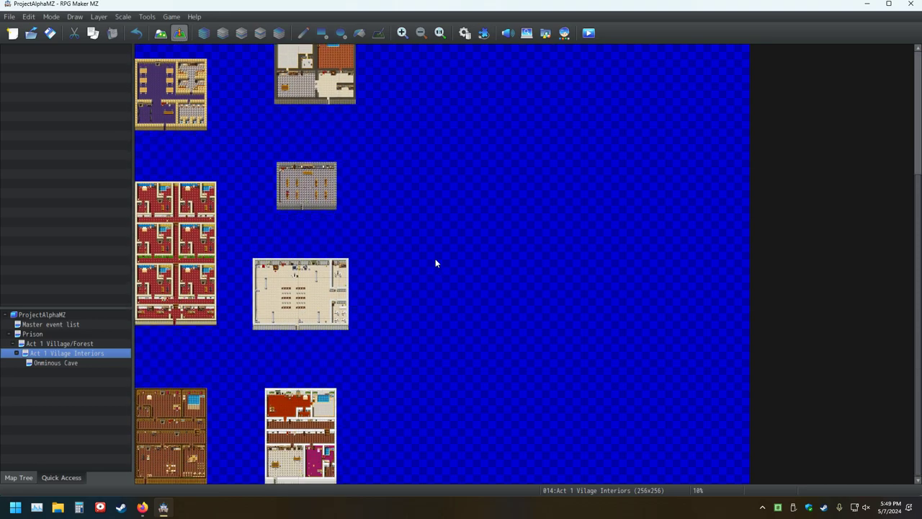
{"action": "left_click", "coordinate": [49, 363]}
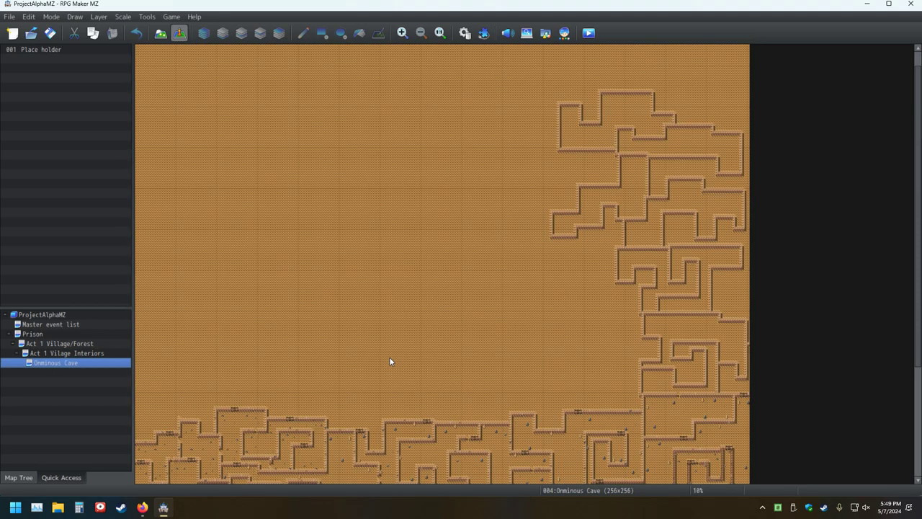
{"action": "left_click", "coordinate": [50, 34]}
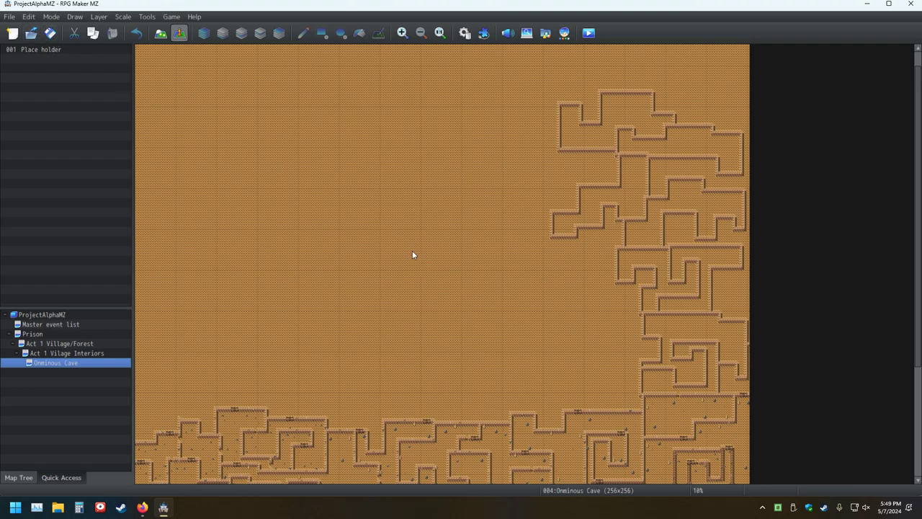